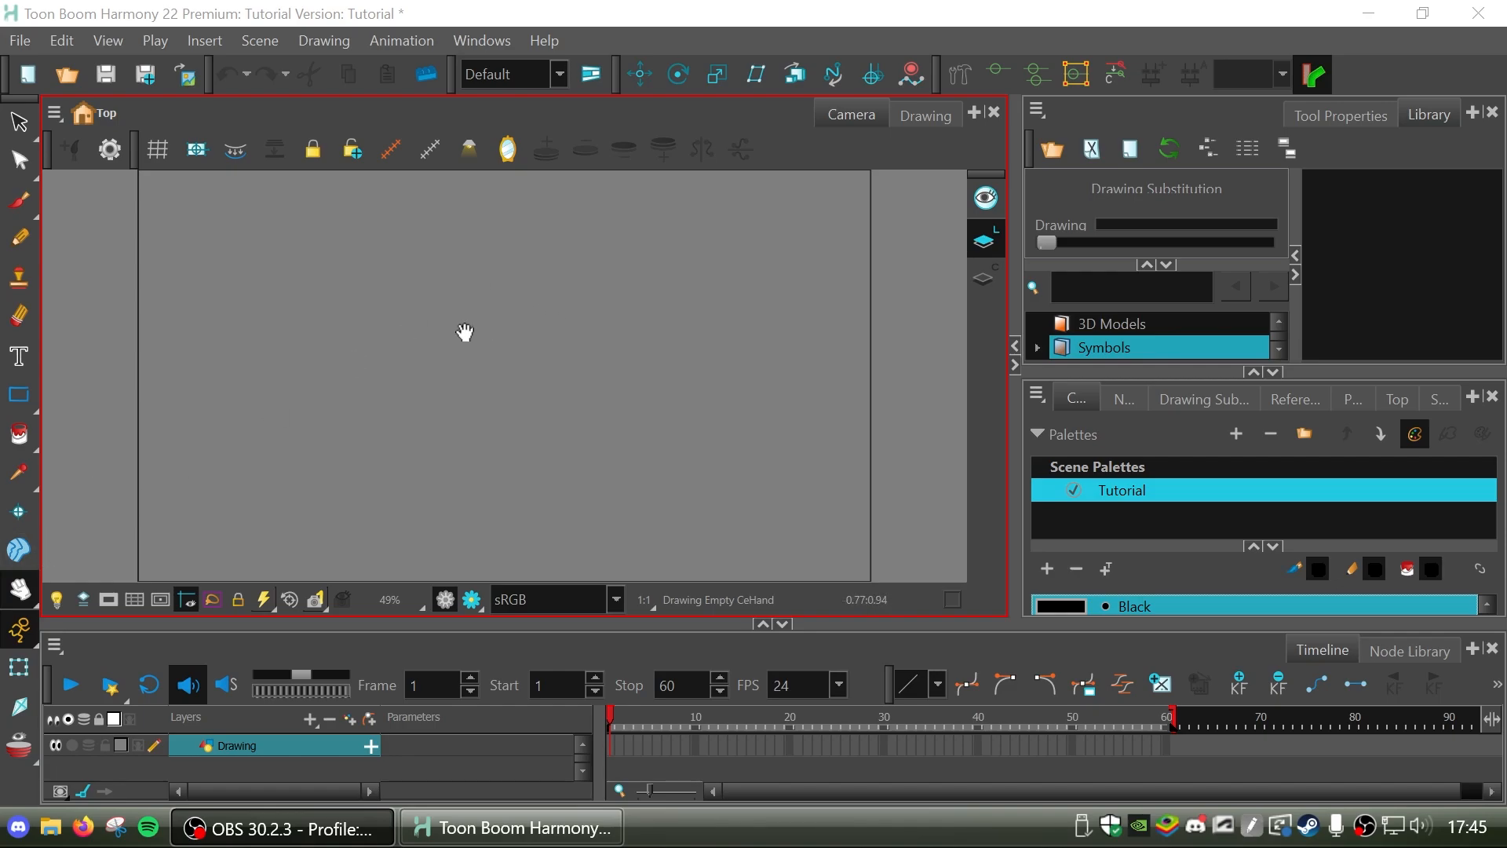
mouse_move(550, 333)
left_mouse_down()
mouse_move(512, 355)
mouse_move(540, 346)
left_mouse_up()
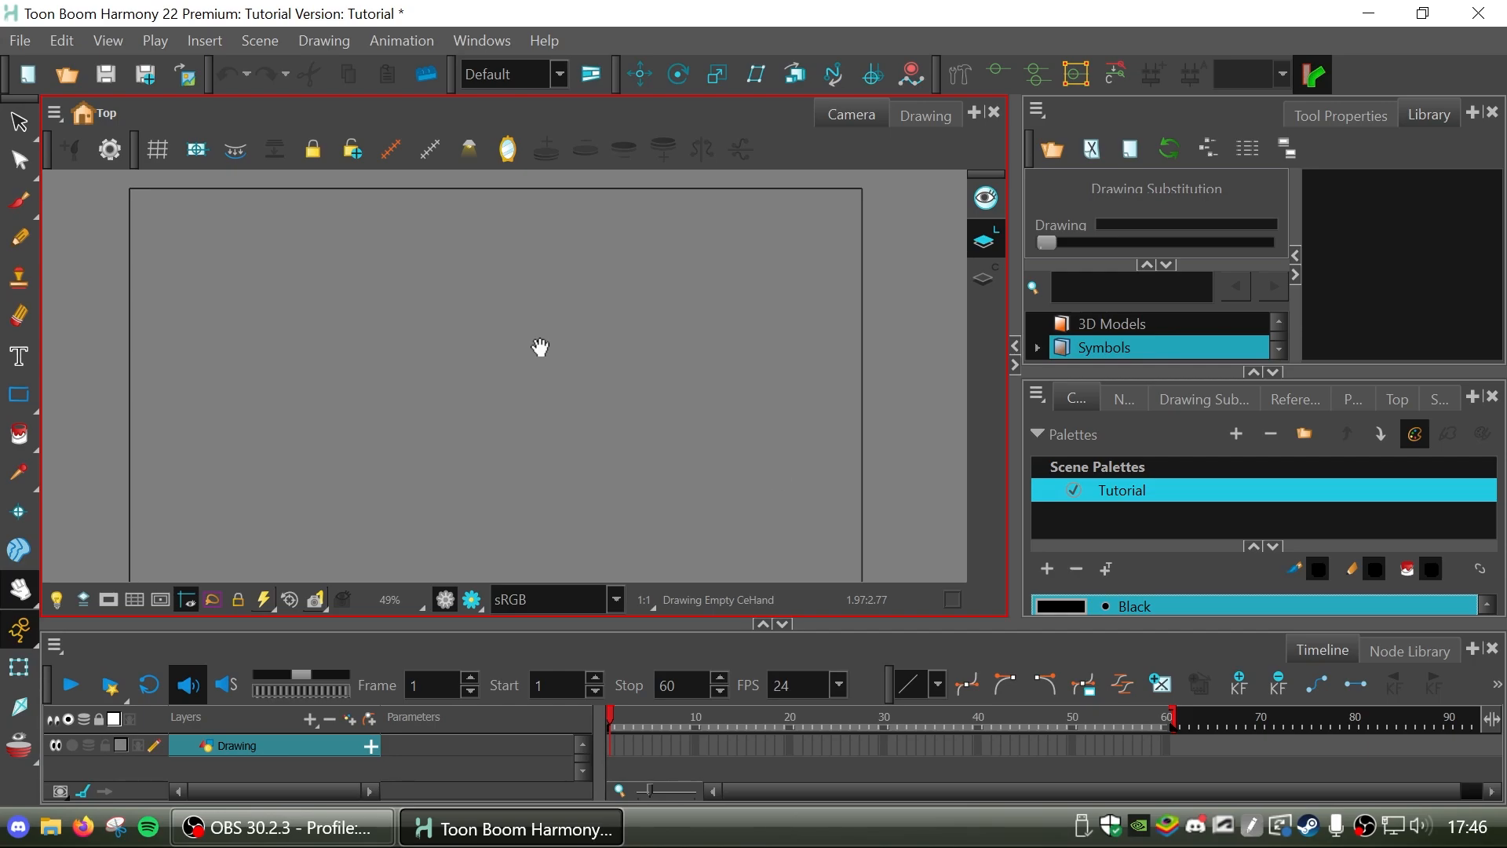
left_click_drag(767, 474, 814, 460)
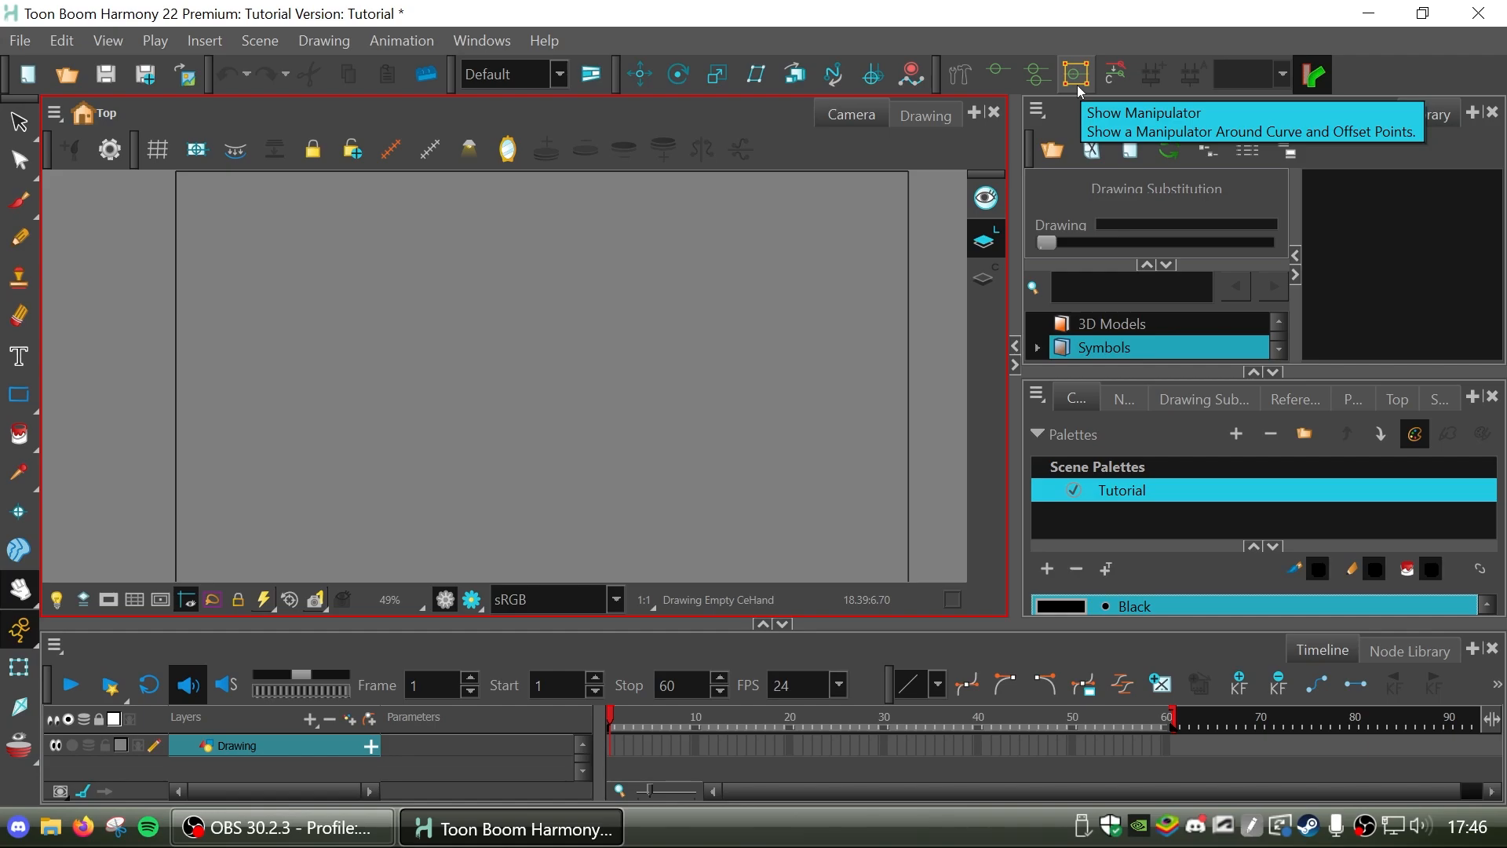
mouse_move(652, 365)
left_mouse_down()
mouse_move(562, 373)
mouse_move(602, 346)
mouse_move(598, 374)
left_mouse_up()
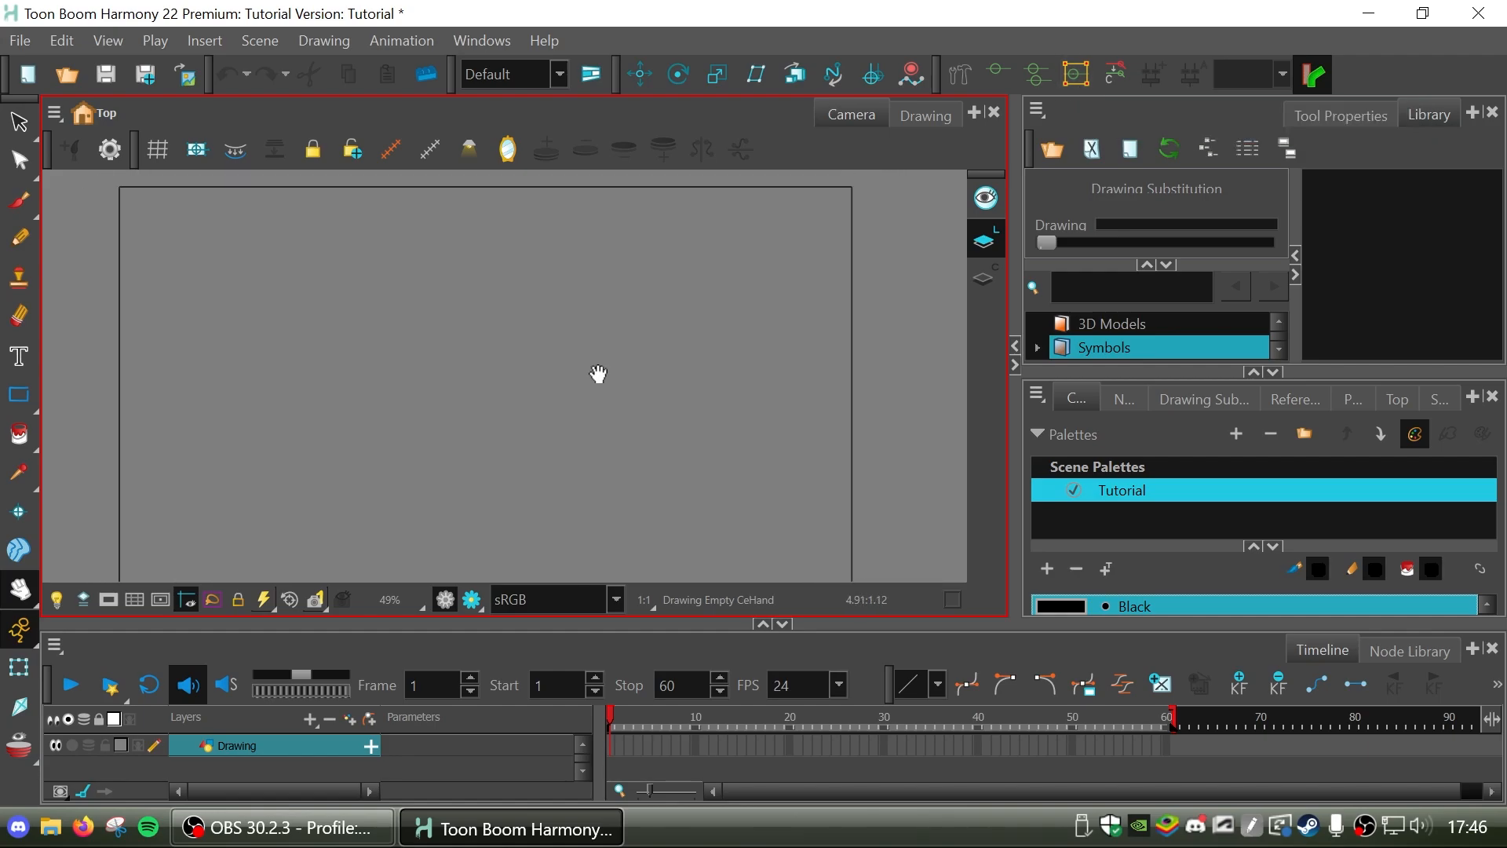
scroll(598, 373, "down", 3)
scroll(598, 374, "up", 3)
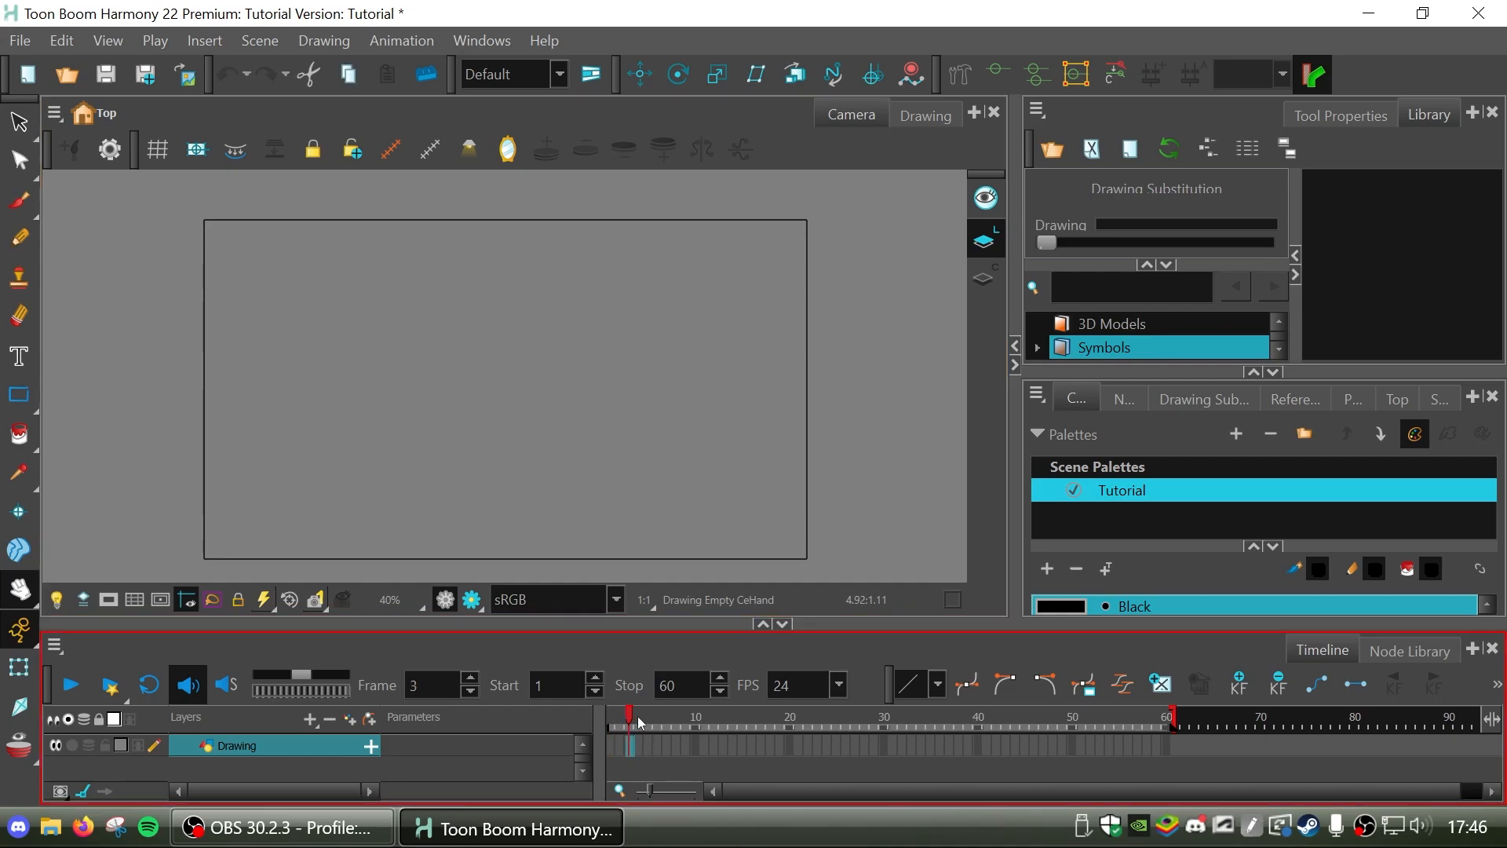
Move the timeline playhead to frame 10 and look over the node network and the tool property settings.
left_click_drag(638, 716, 730, 728)
left_click(1119, 401)
left_click(1160, 519)
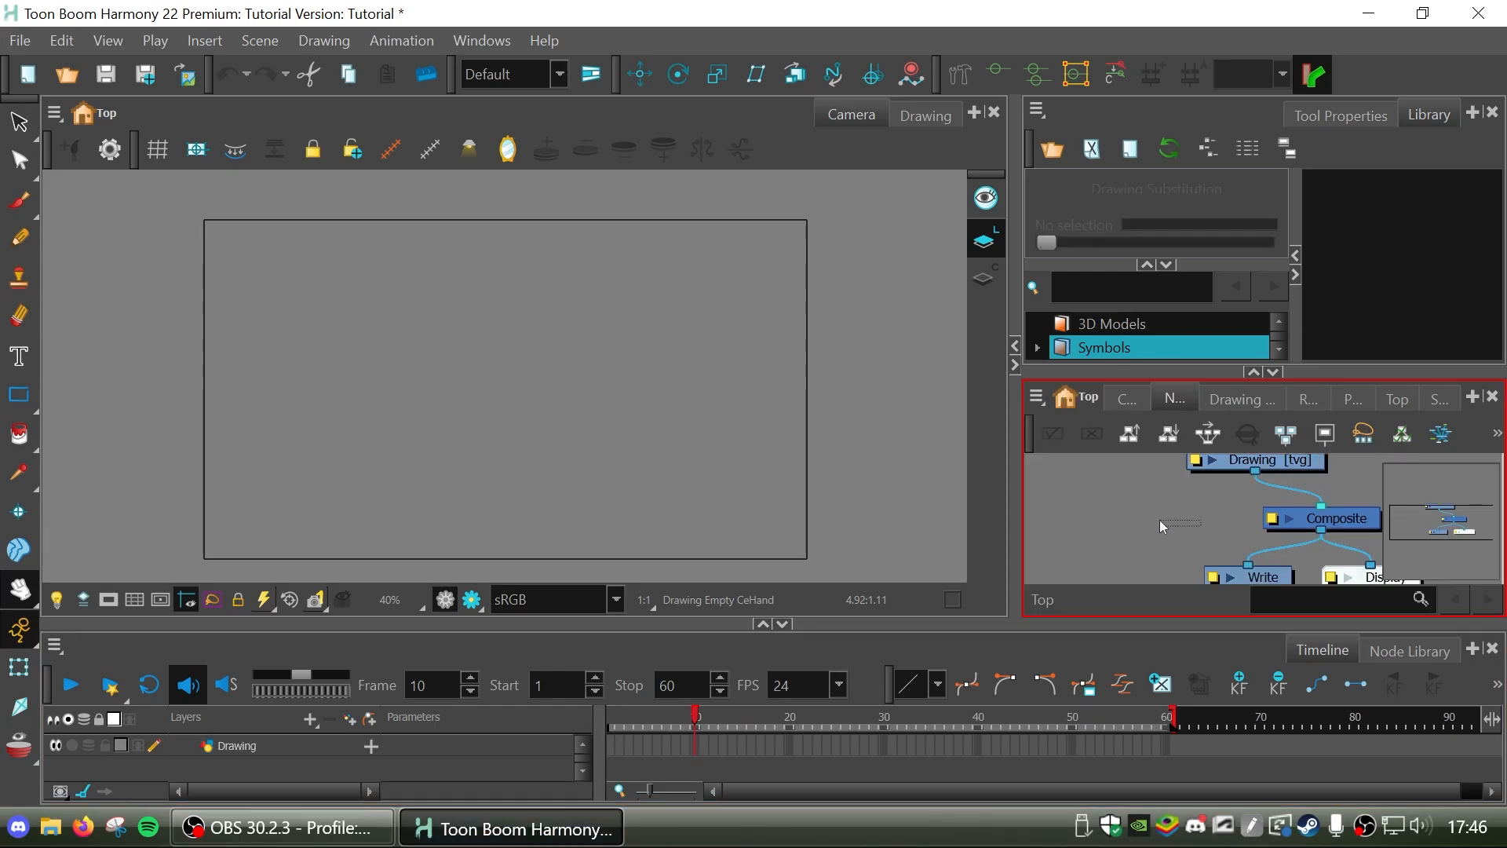
left_click(1143, 412)
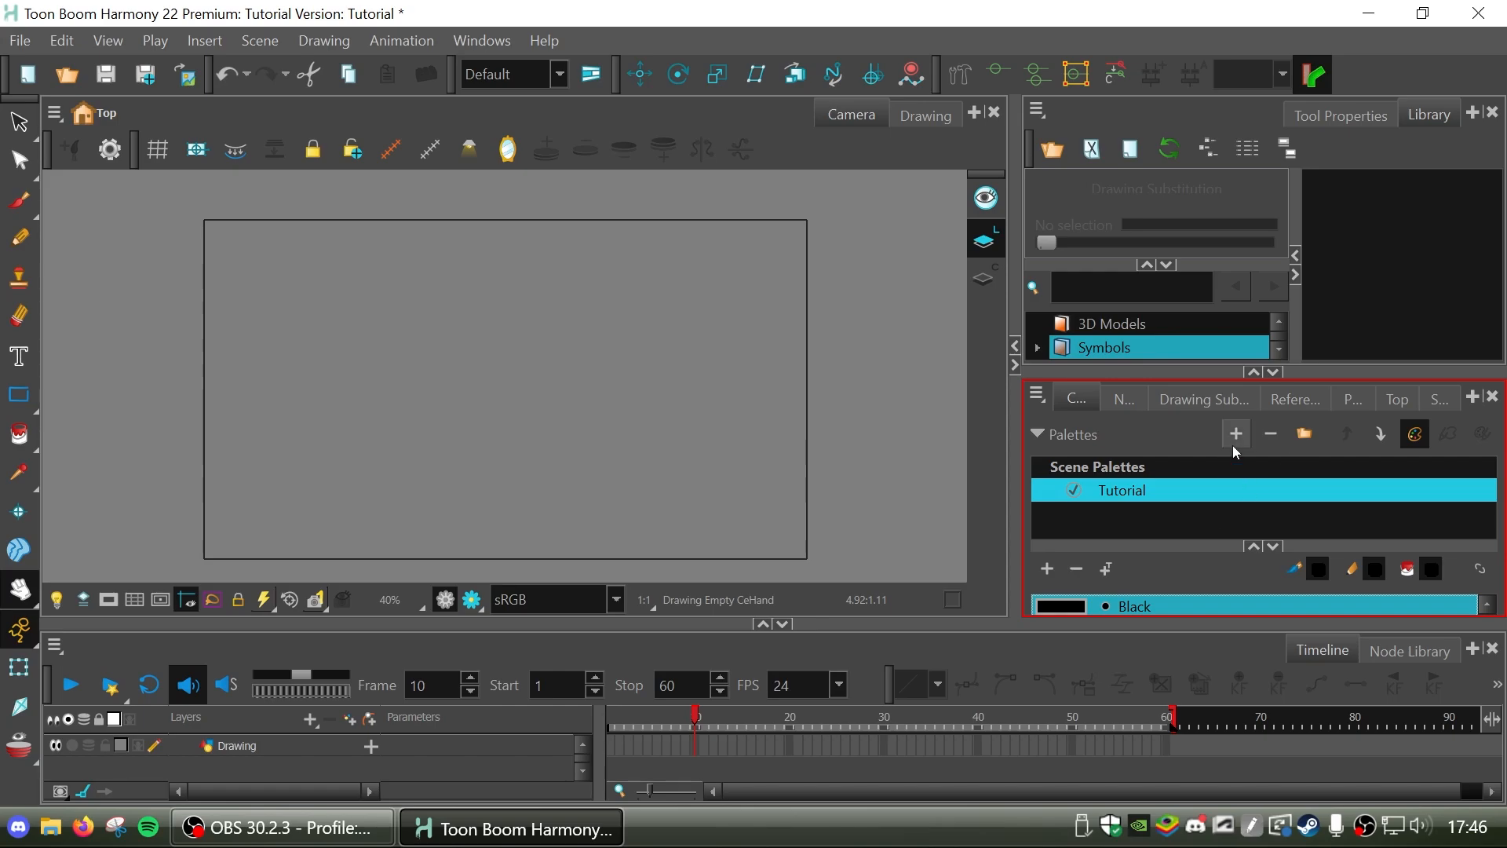
left_click(1336, 118)
left_click(1405, 123)
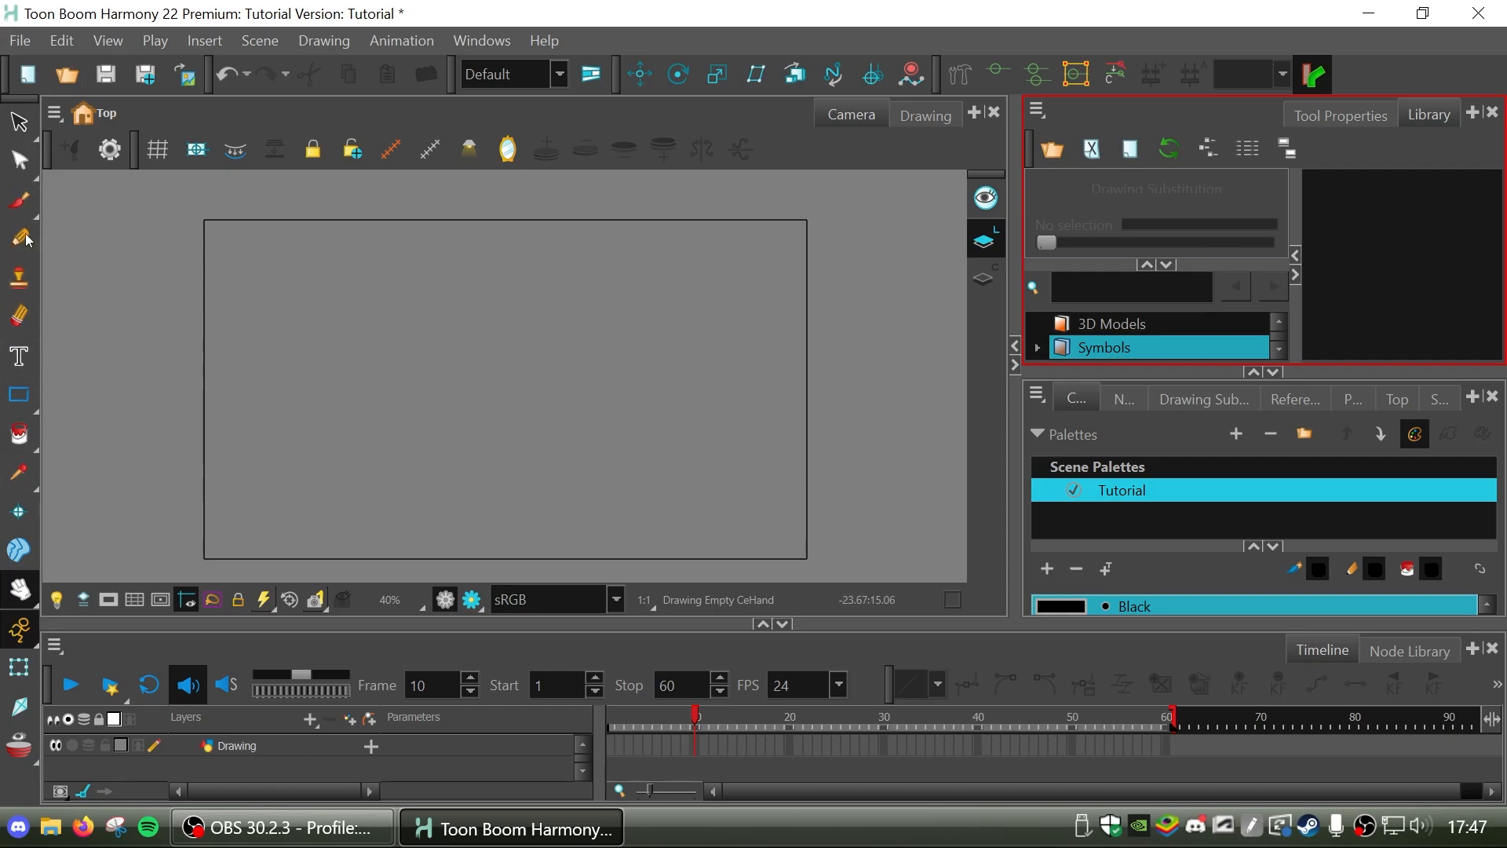
Activate the Brush tool.
left_click(19, 160)
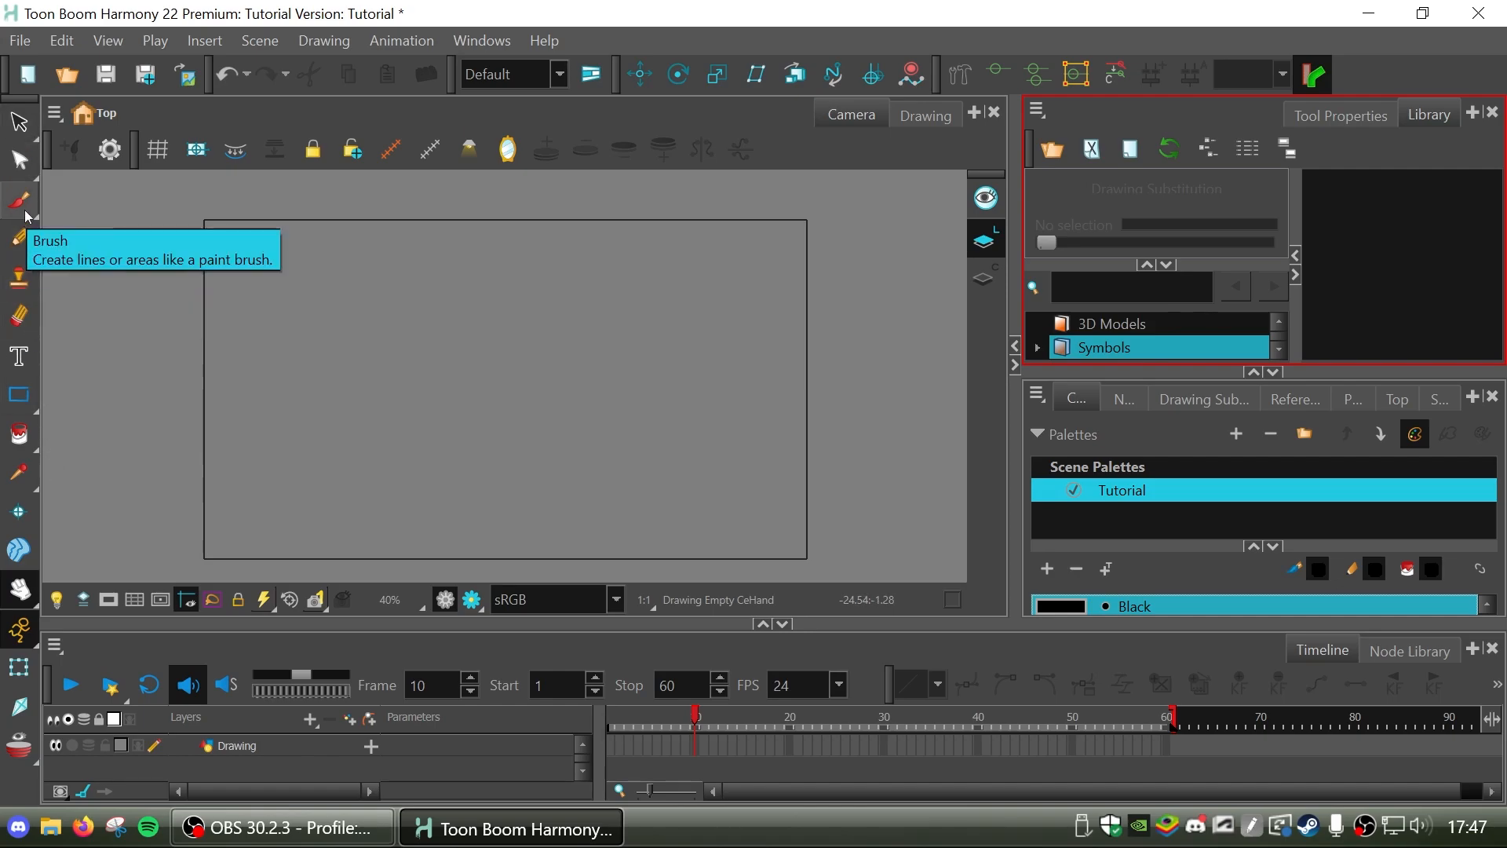
left_click(20, 201)
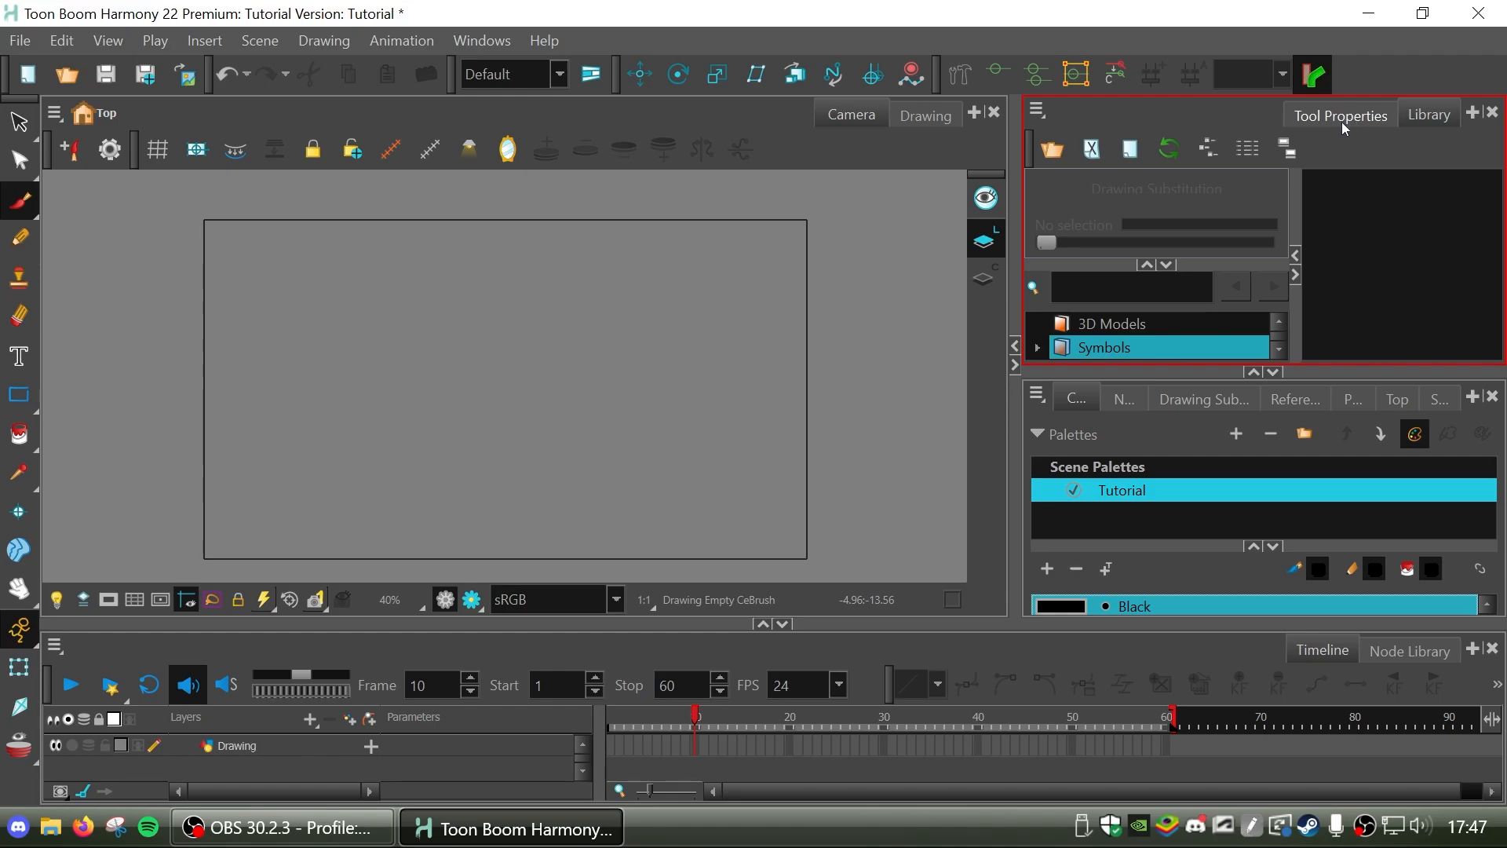
right_click(1240, 110)
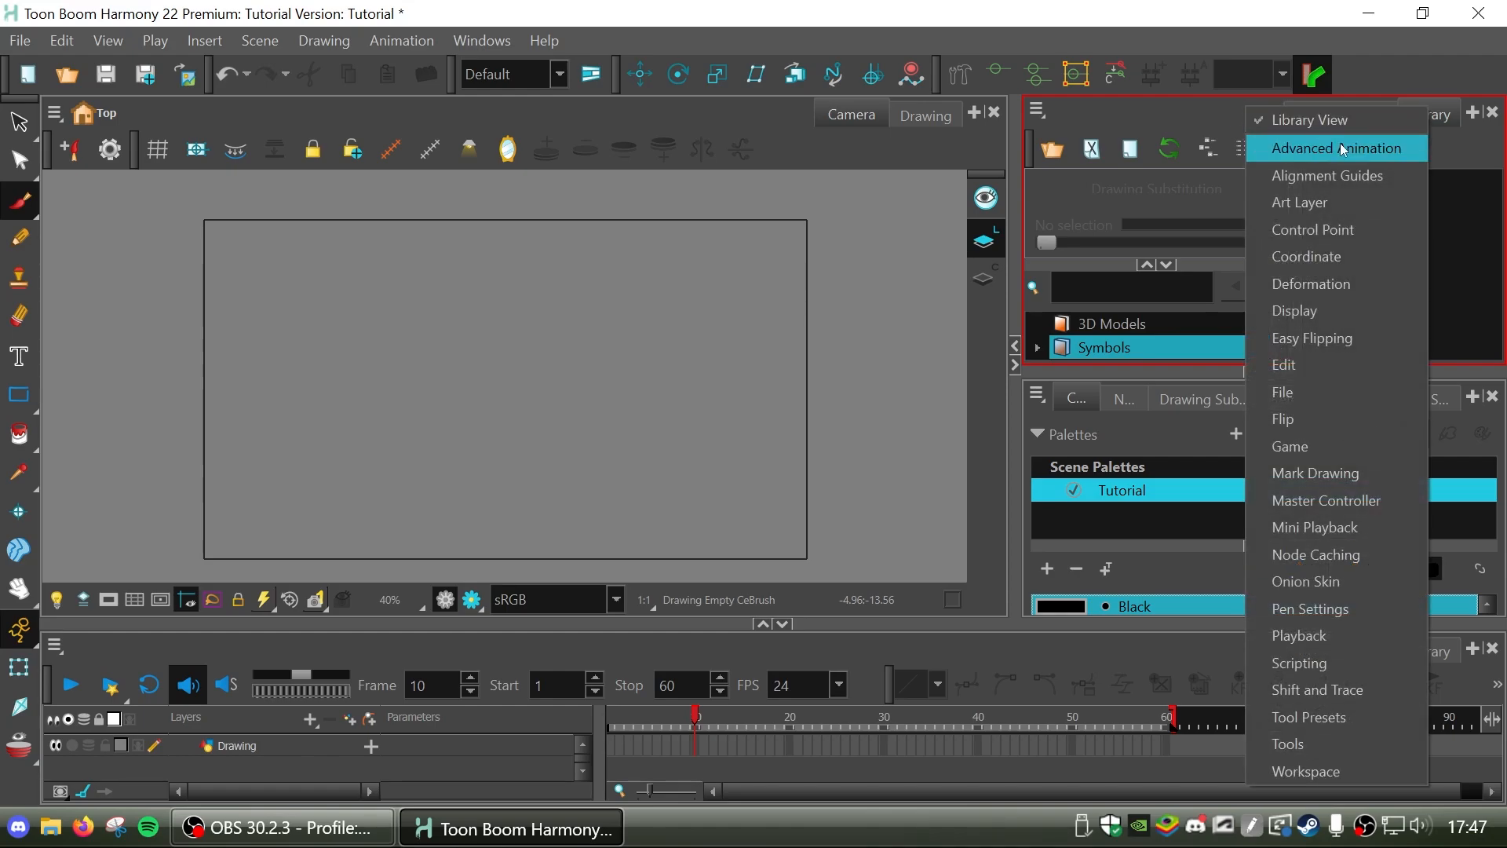
left_click(1471, 205)
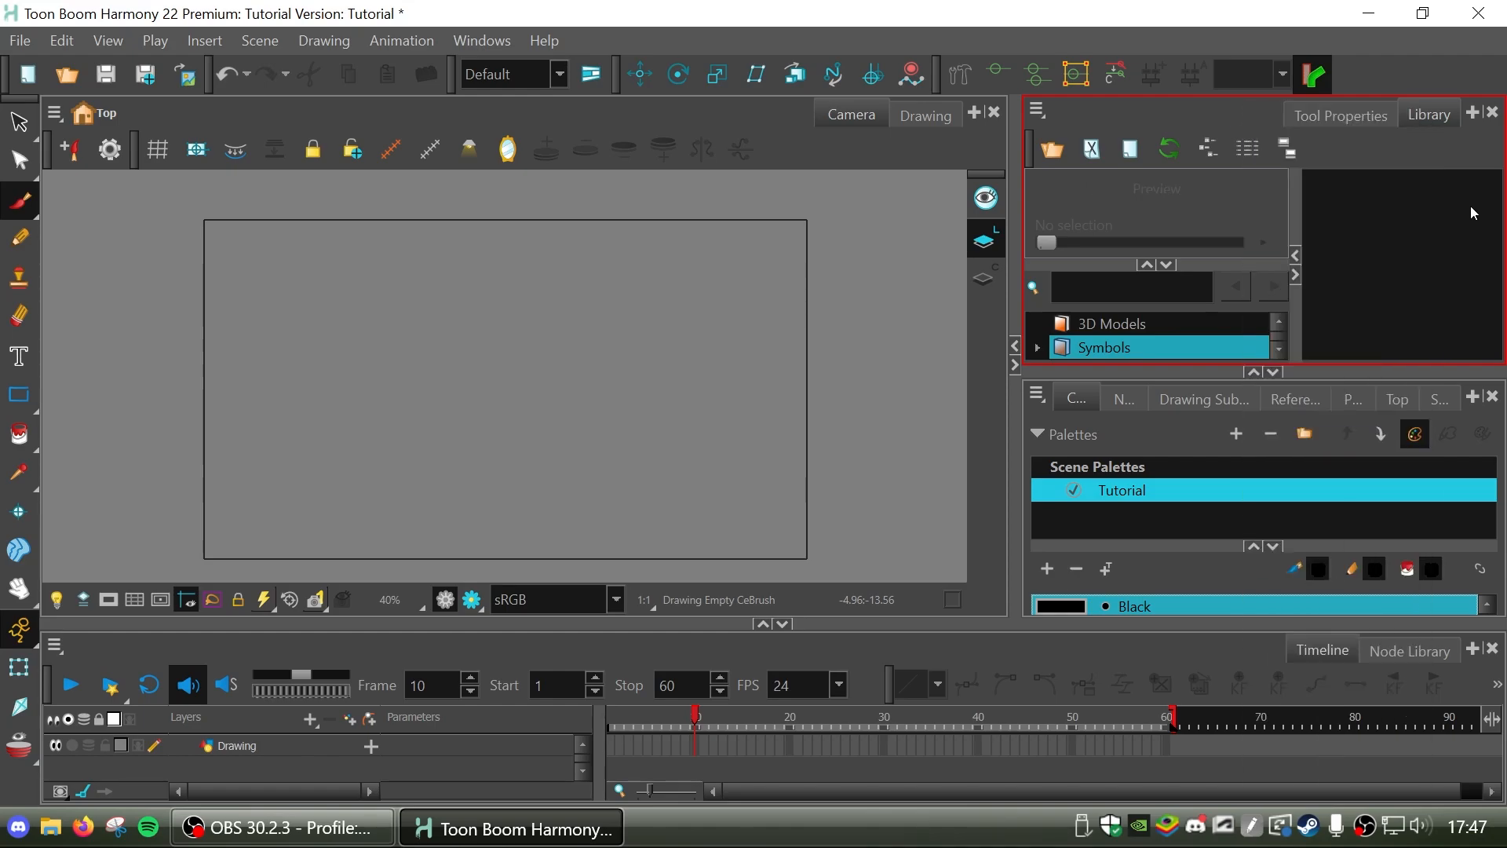
left_click(1472, 114)
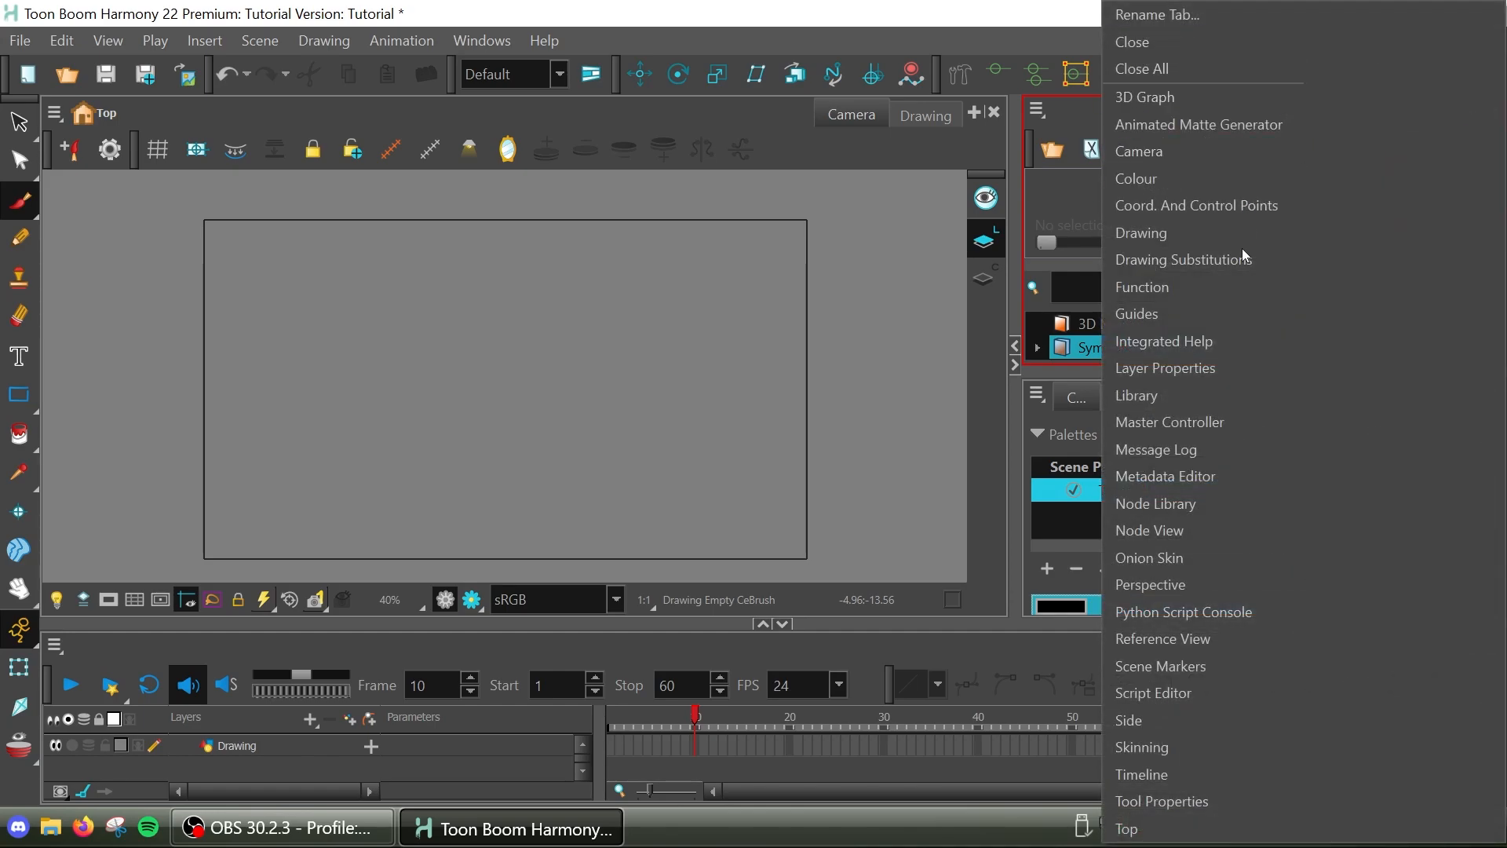
left_click(1015, 474)
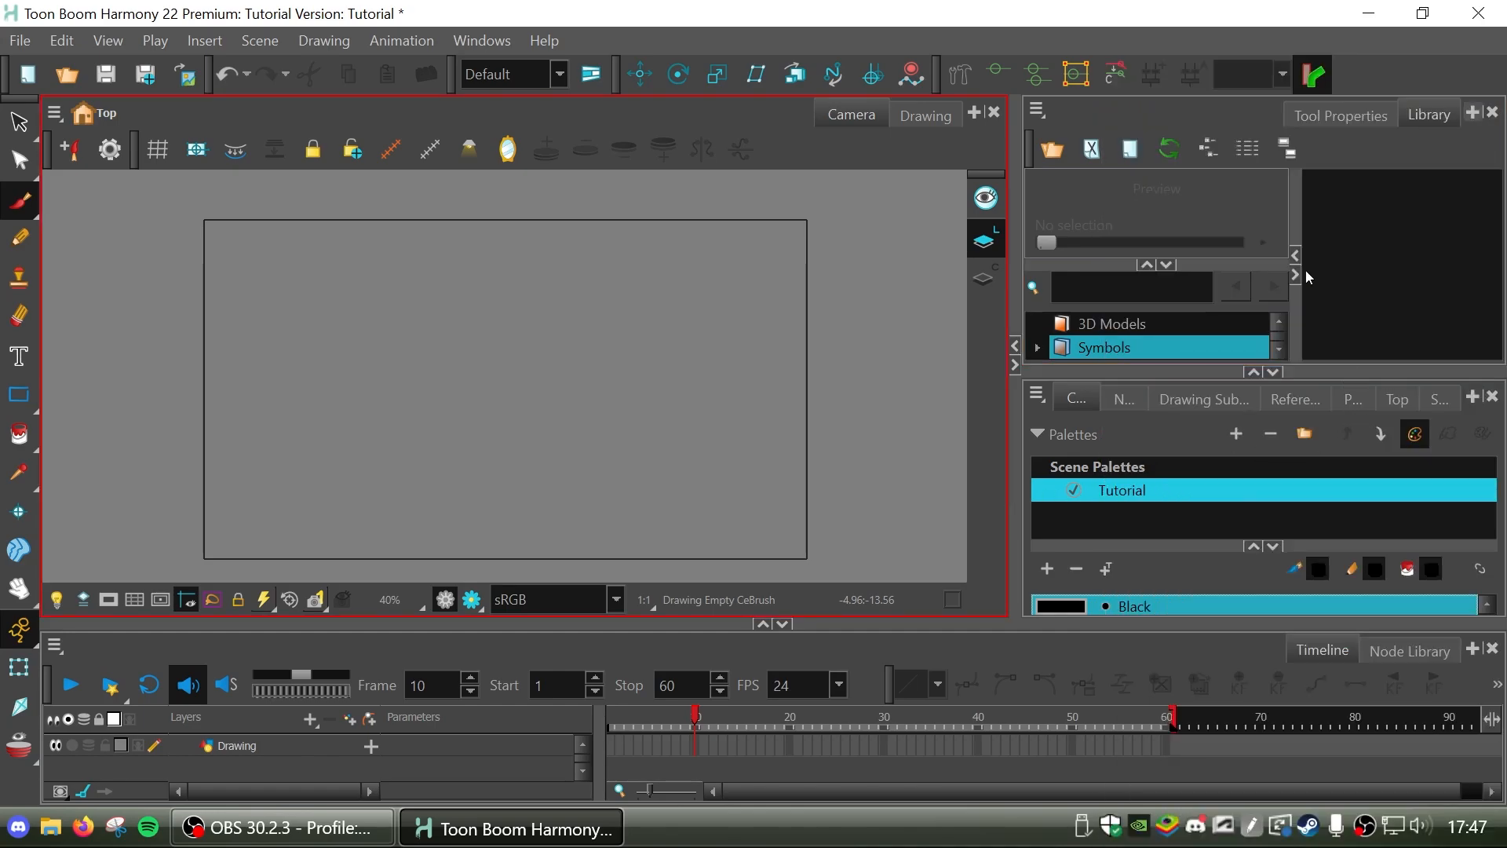
Display the Brush tool's properties and look through its size setting and brush presets.
left_click(1334, 117)
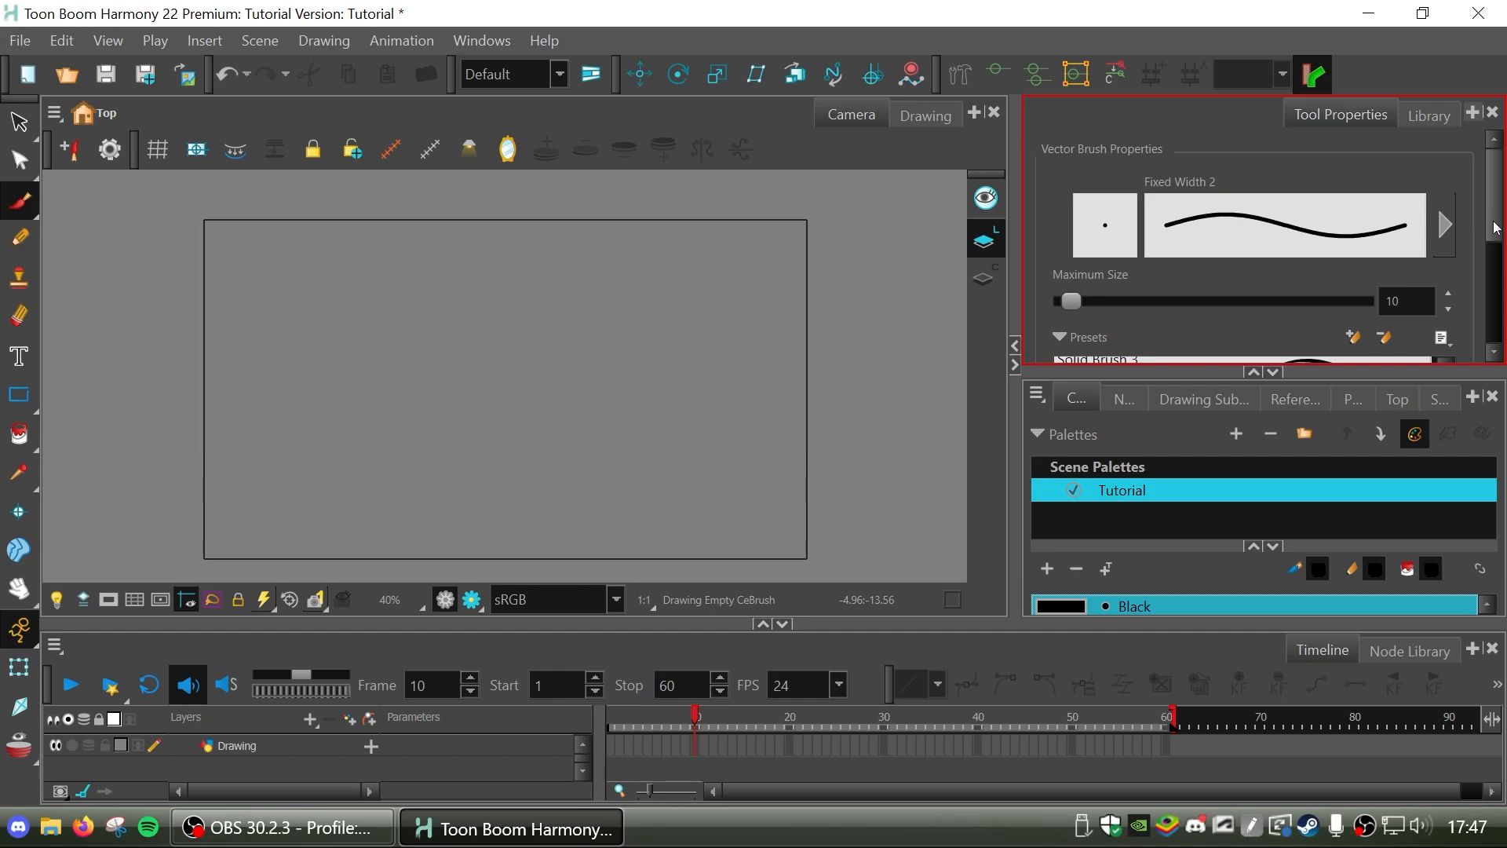
left_click_drag(1495, 228, 1476, 253)
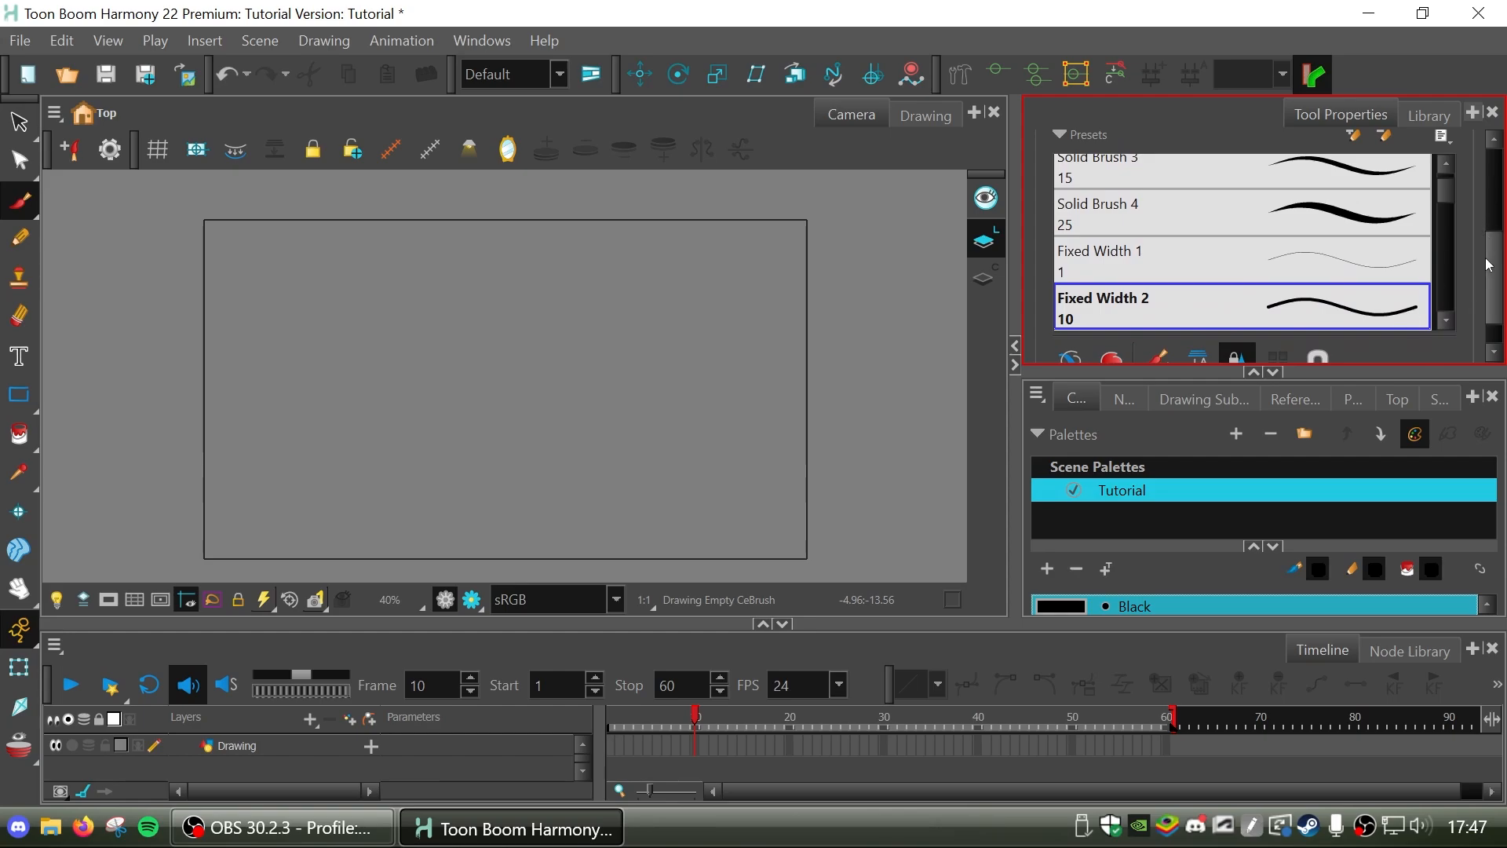
left_click_drag(1493, 259, 1500, 188)
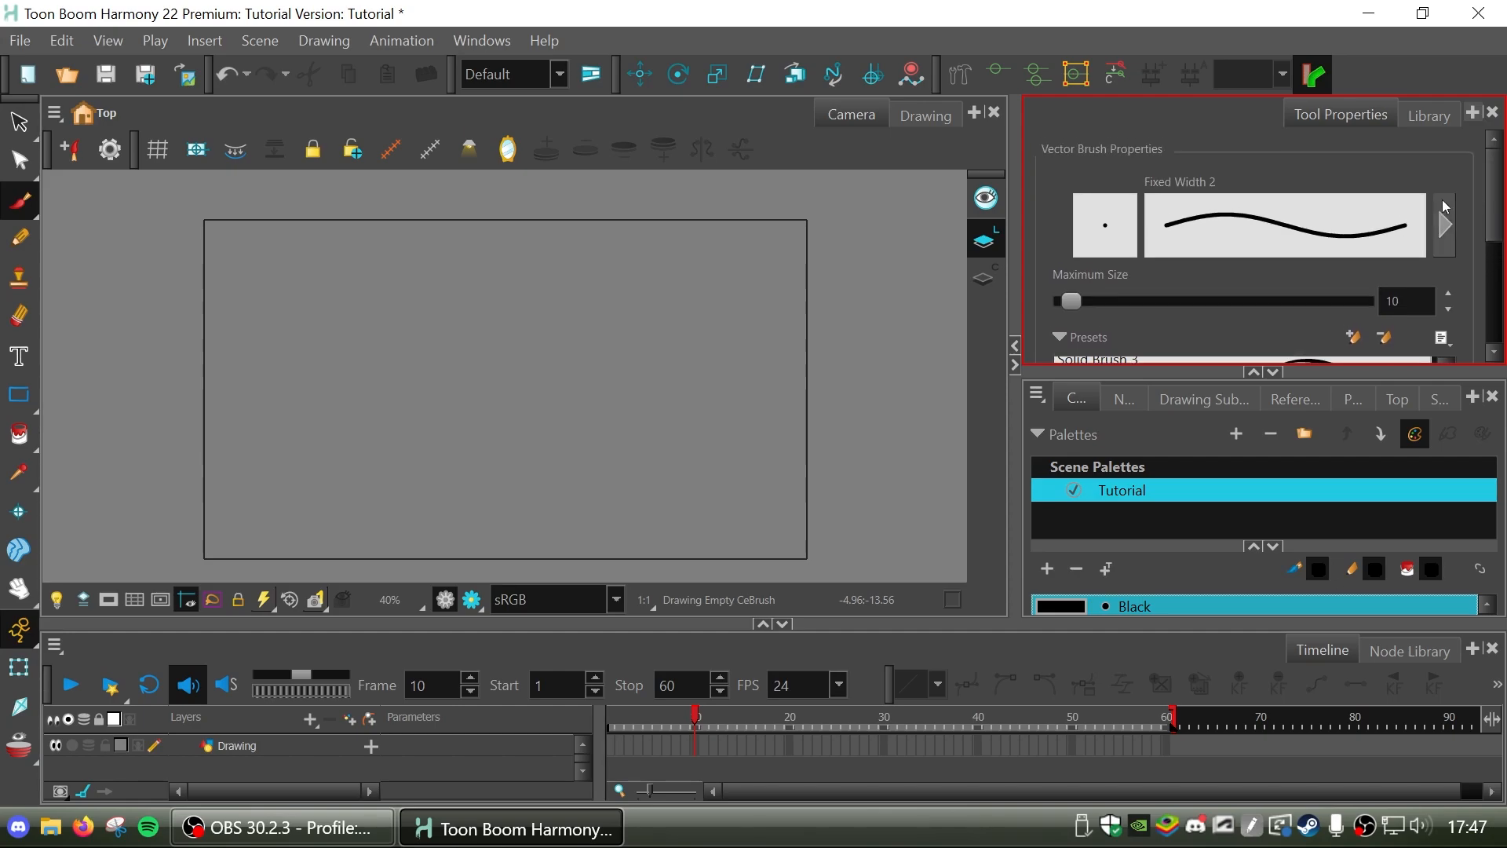
Try the Fixed Width 2 brush with several freehand looping strokes on the canvas and undo all of them.
scroll(406, 376, "up", 4)
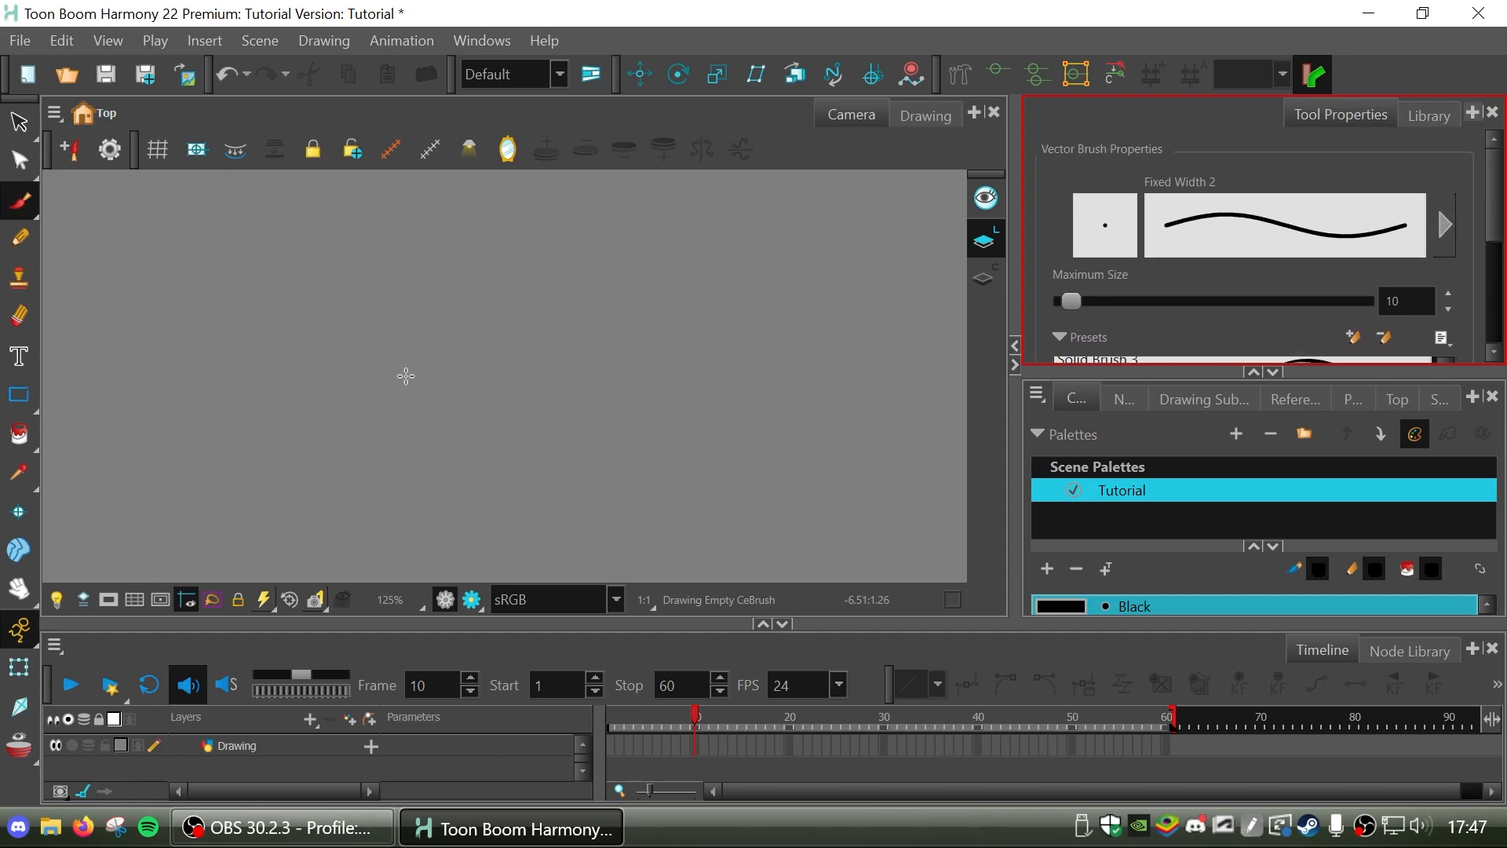
mouse_move(232, 266)
left_mouse_down()
mouse_move(866, 457)
mouse_move(666, 387)
left_mouse_up()
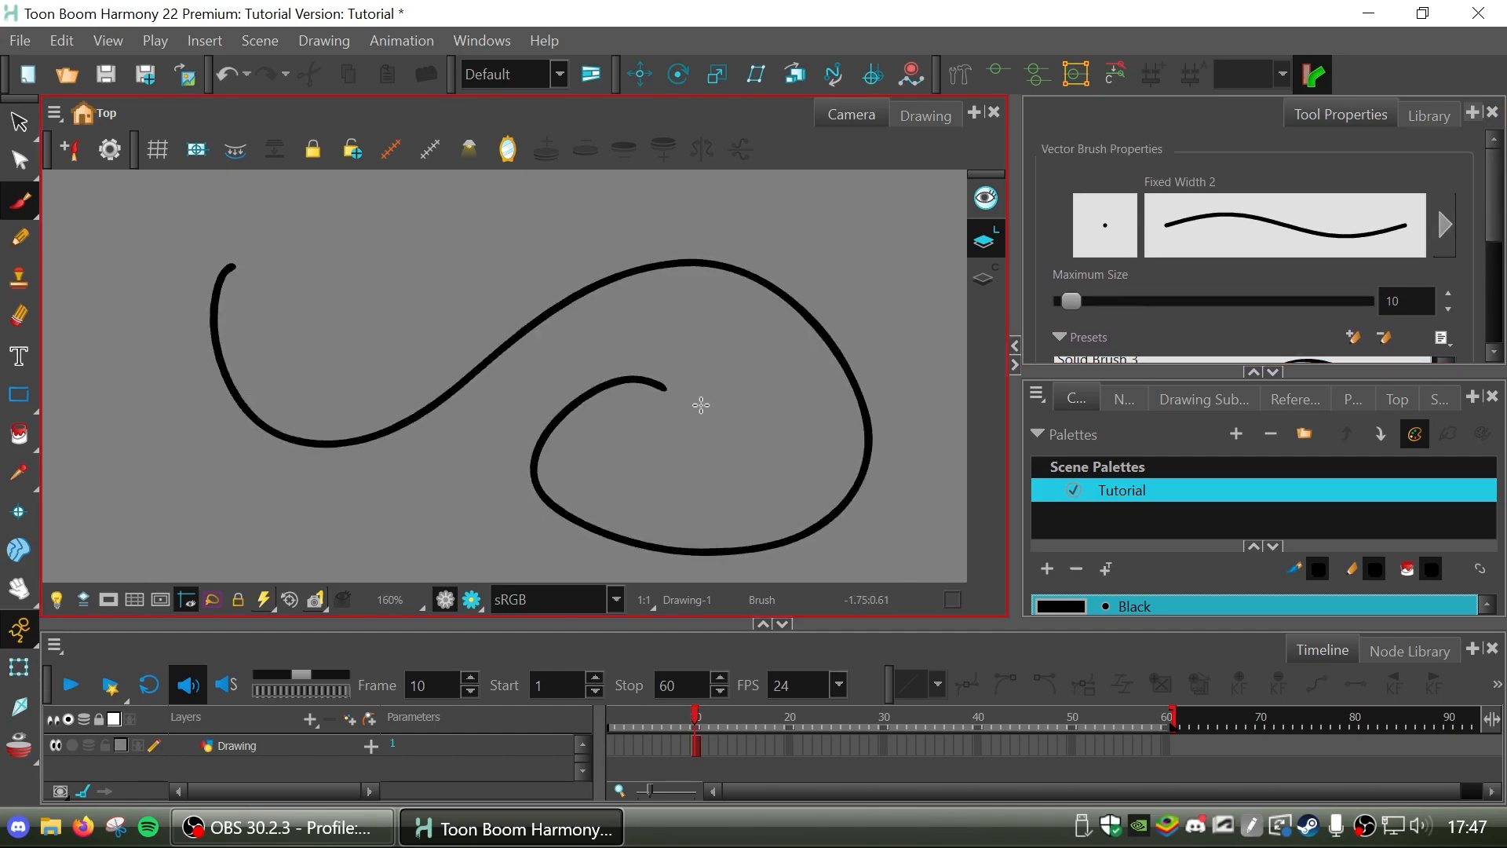
left_click_drag(379, 202, 394, 205)
left_click_drag(486, 206, 502, 245)
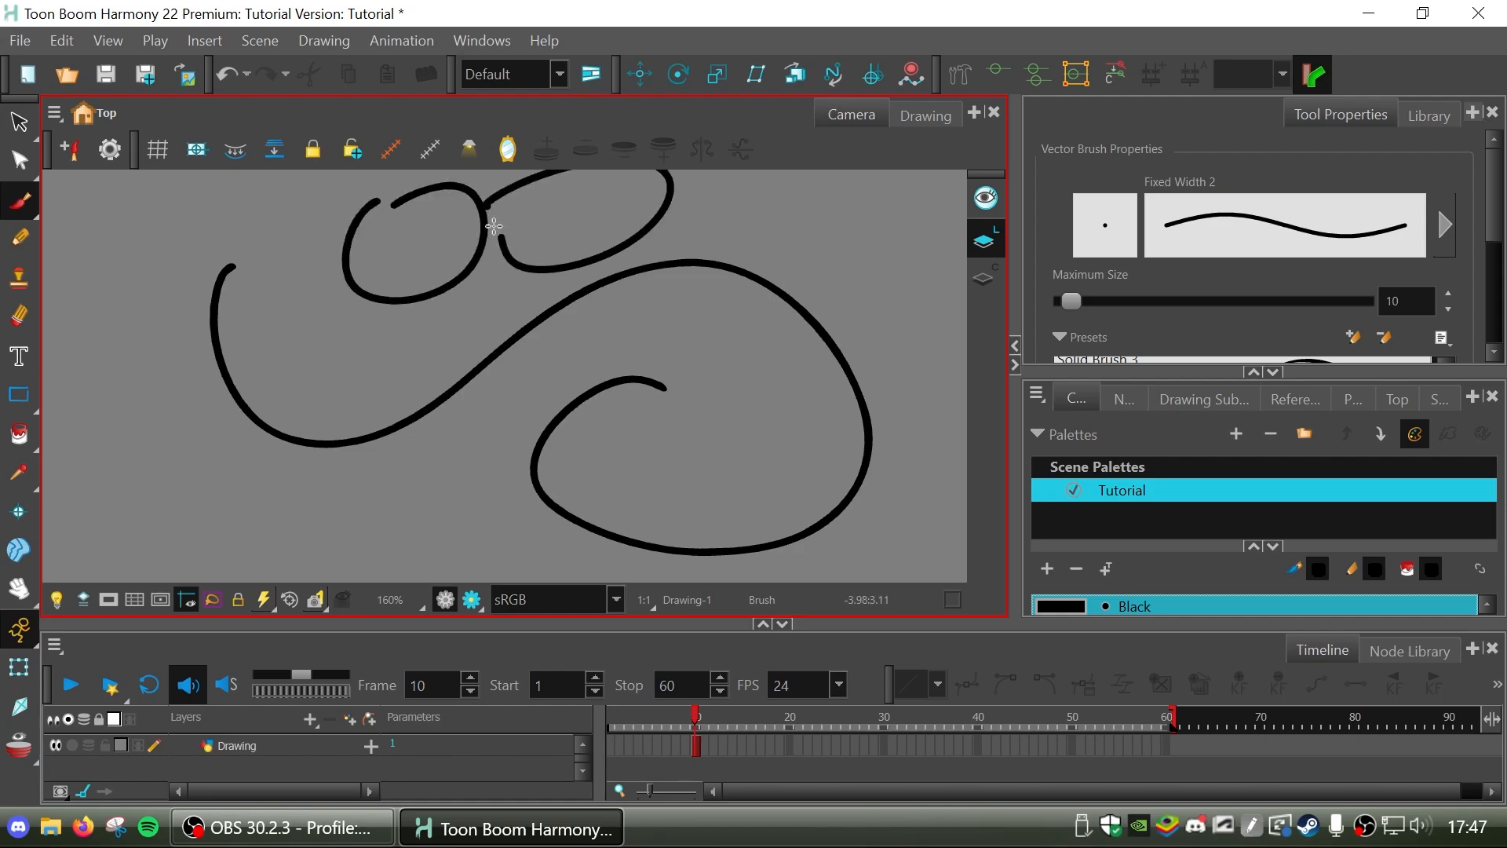
key("ctrl+z")
key("ctrl+z")
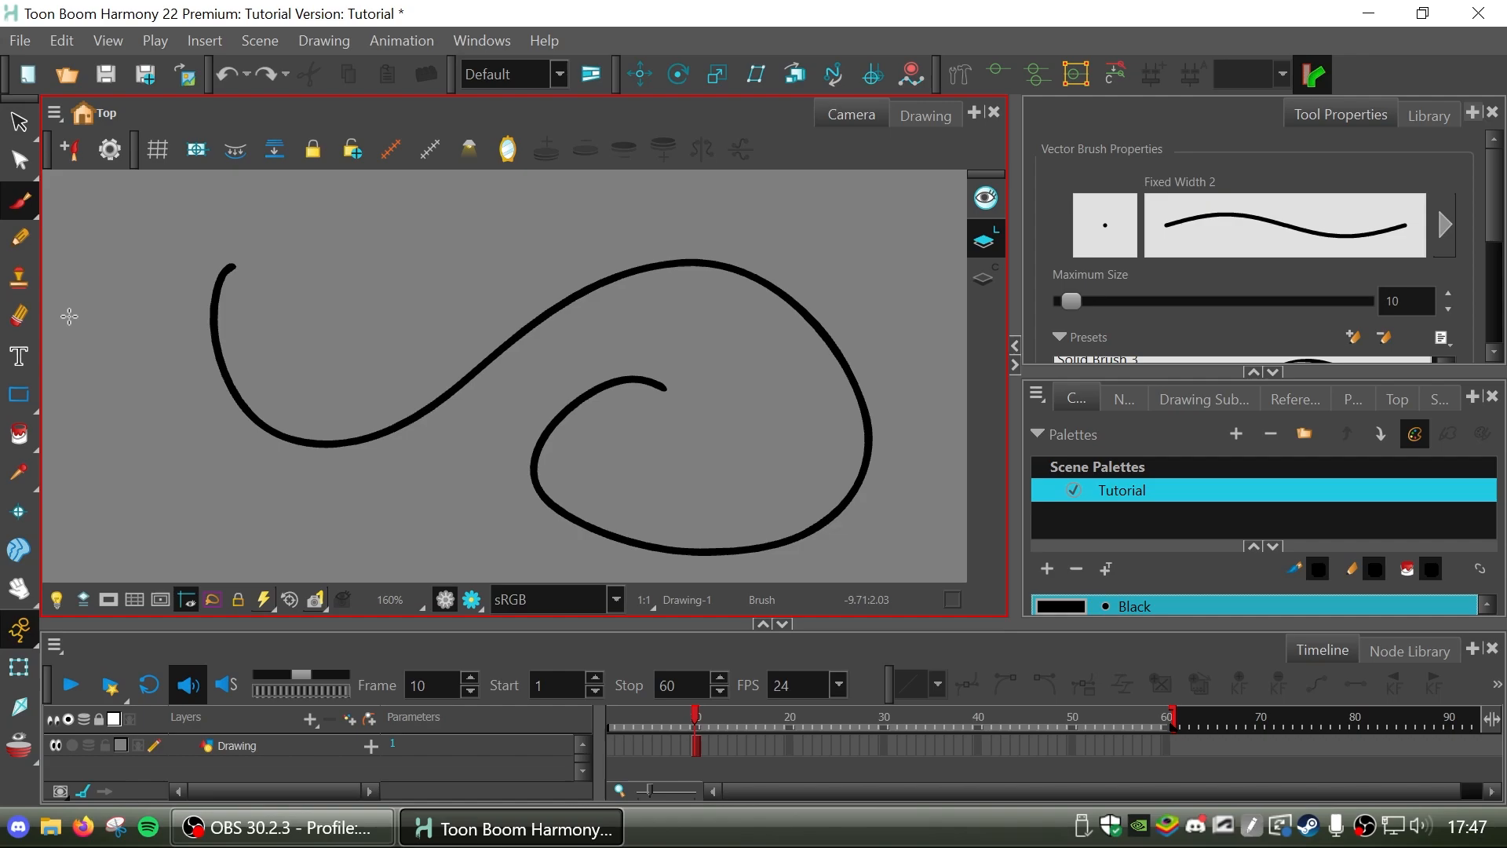
key("ctrl+z")
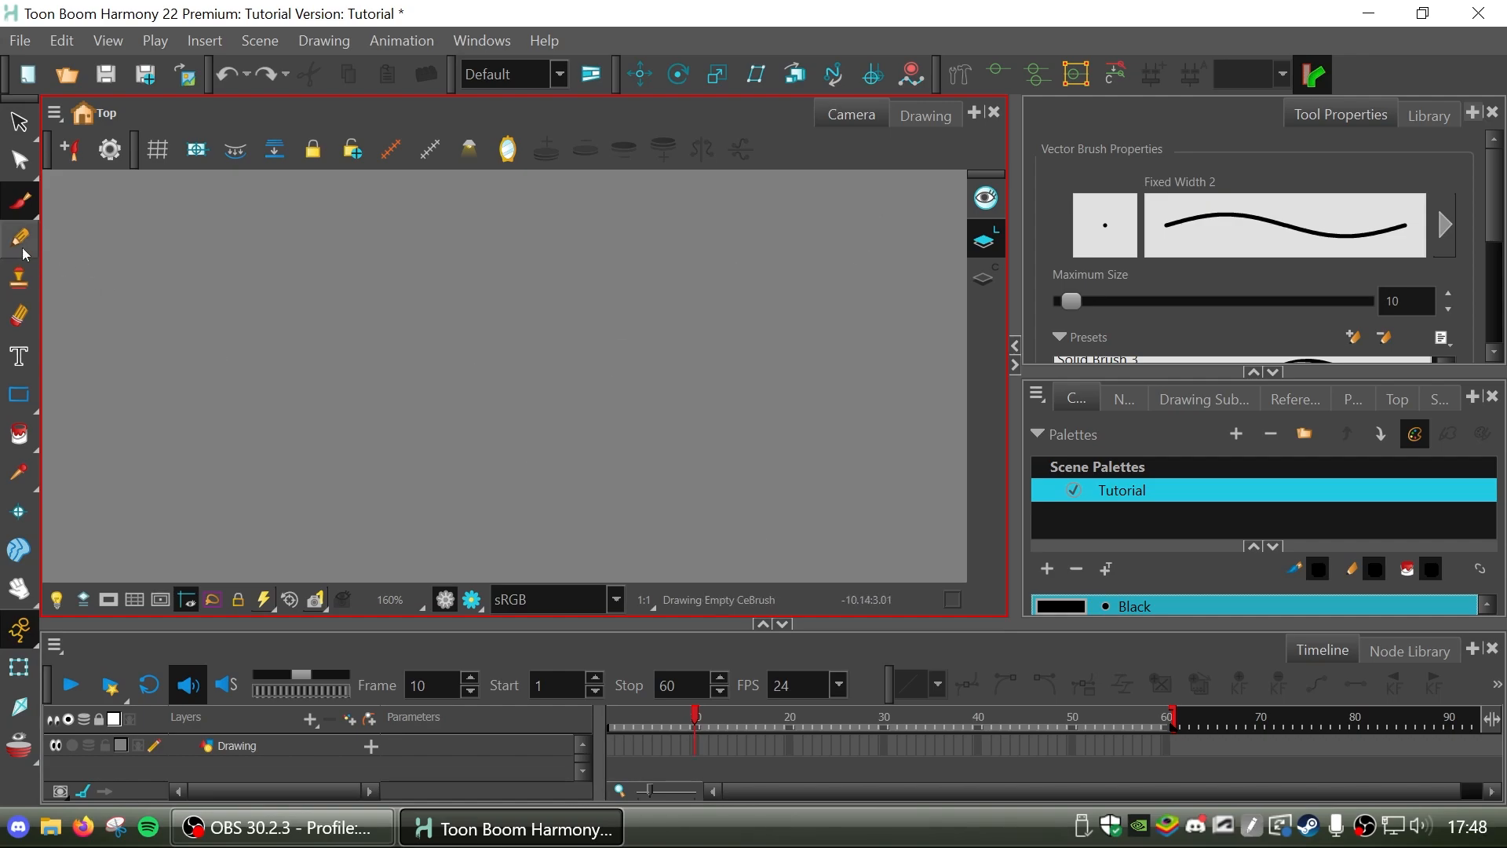
Set the Pencil tool's maximum size to 10, trying a freehand stroke before and after the change and undoing both.
left_click(20, 237)
mouse_move(190, 296)
left_mouse_down()
mouse_move(464, 283)
mouse_move(926, 381)
left_mouse_up()
key("ctrl+z")
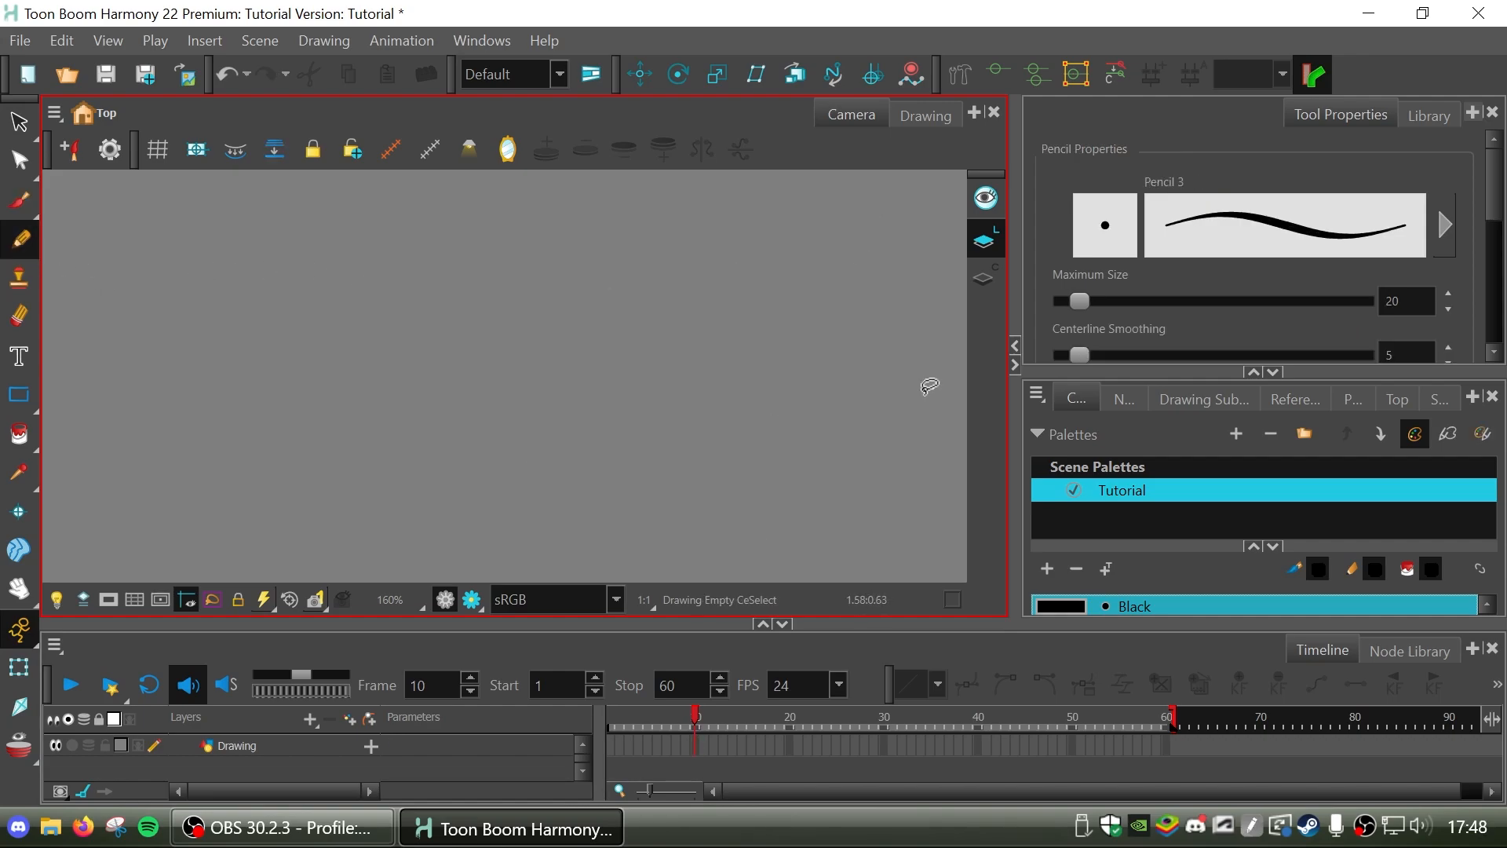
left_click(1448, 311)
left_click(1449, 311)
left_click(1448, 311)
left_click(1449, 312)
left_click(1449, 311)
left_click(1448, 311)
left_click(1449, 311)
left_click(1449, 312)
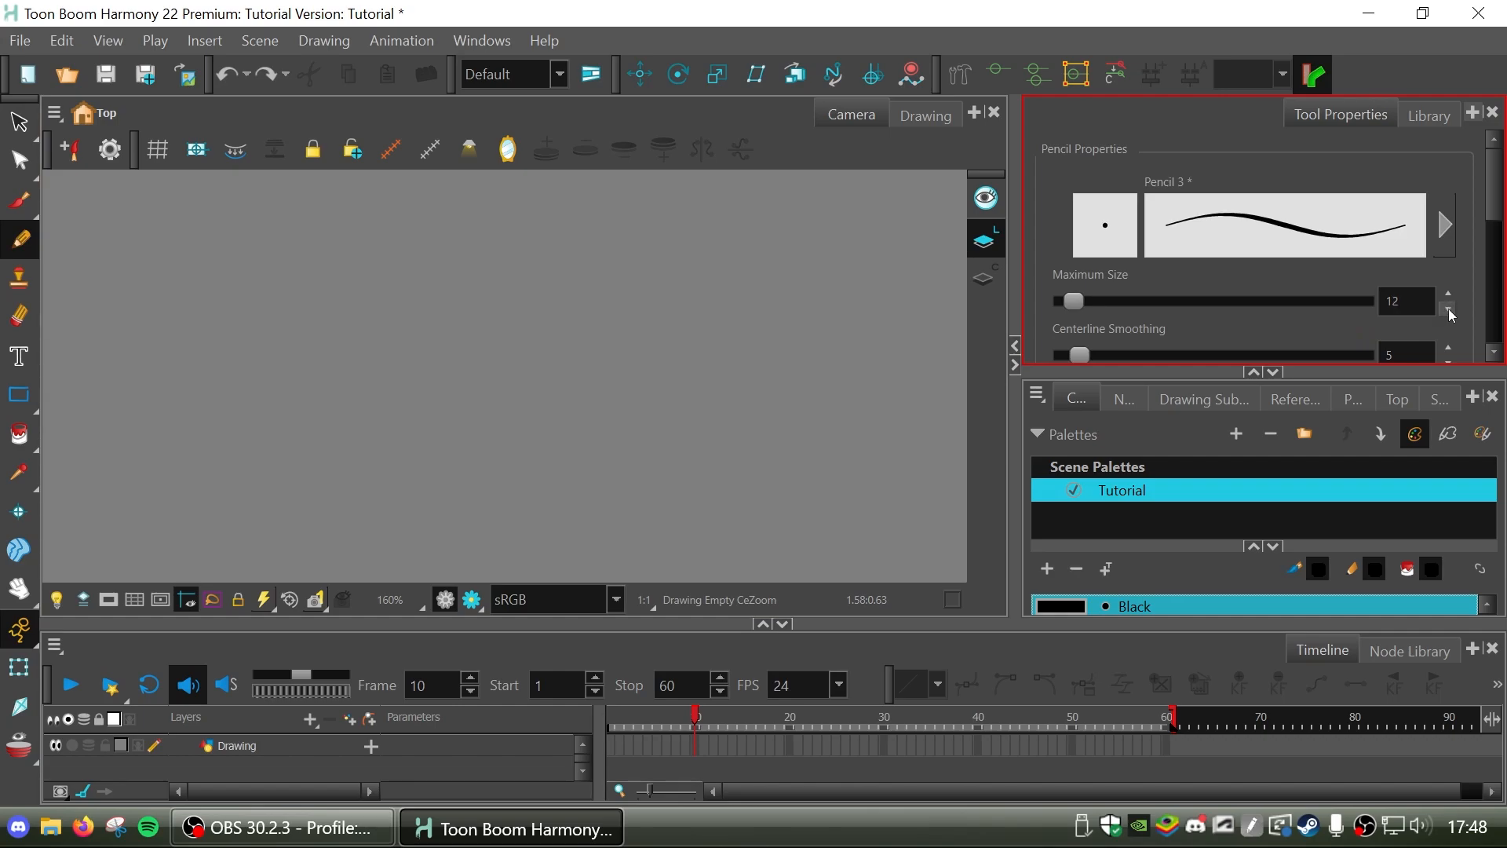
left_click(1449, 311)
left_click(1448, 312)
mouse_move(165, 296)
left_mouse_down()
mouse_move(557, 305)
mouse_move(902, 357)
mouse_move(867, 337)
mouse_move(911, 361)
left_mouse_up()
key("ctrl+z")
Draw an arched brush stroke across the upper canvas and a similar arched pencil stroke below it.
key("alt+b")
left_click_drag(132, 253, 877, 237)
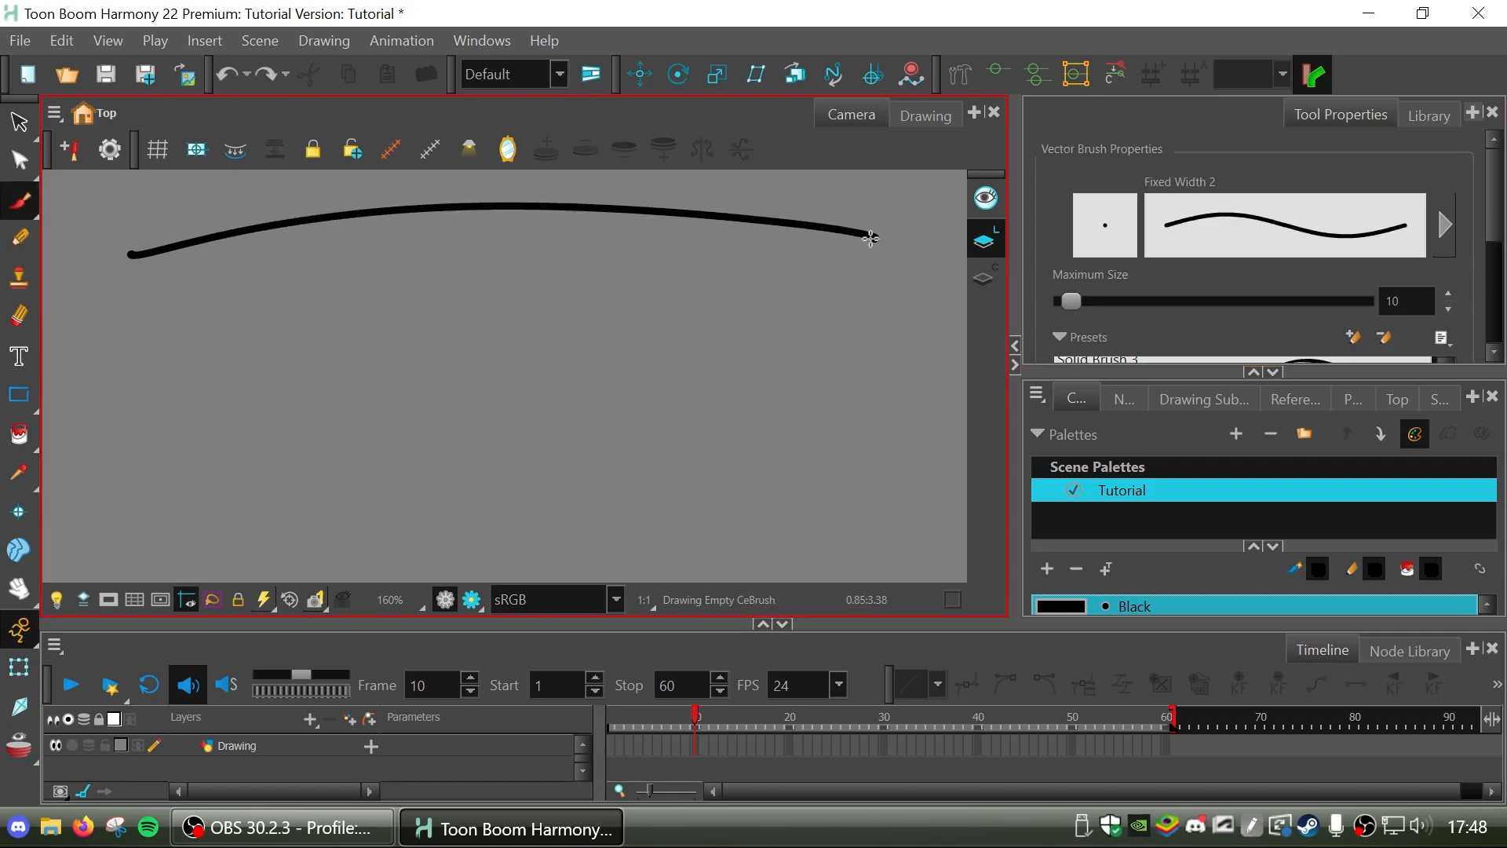
key("alt+/")
mouse_move(136, 429)
left_mouse_down()
mouse_move(789, 350)
mouse_move(905, 363)
left_mouse_up()
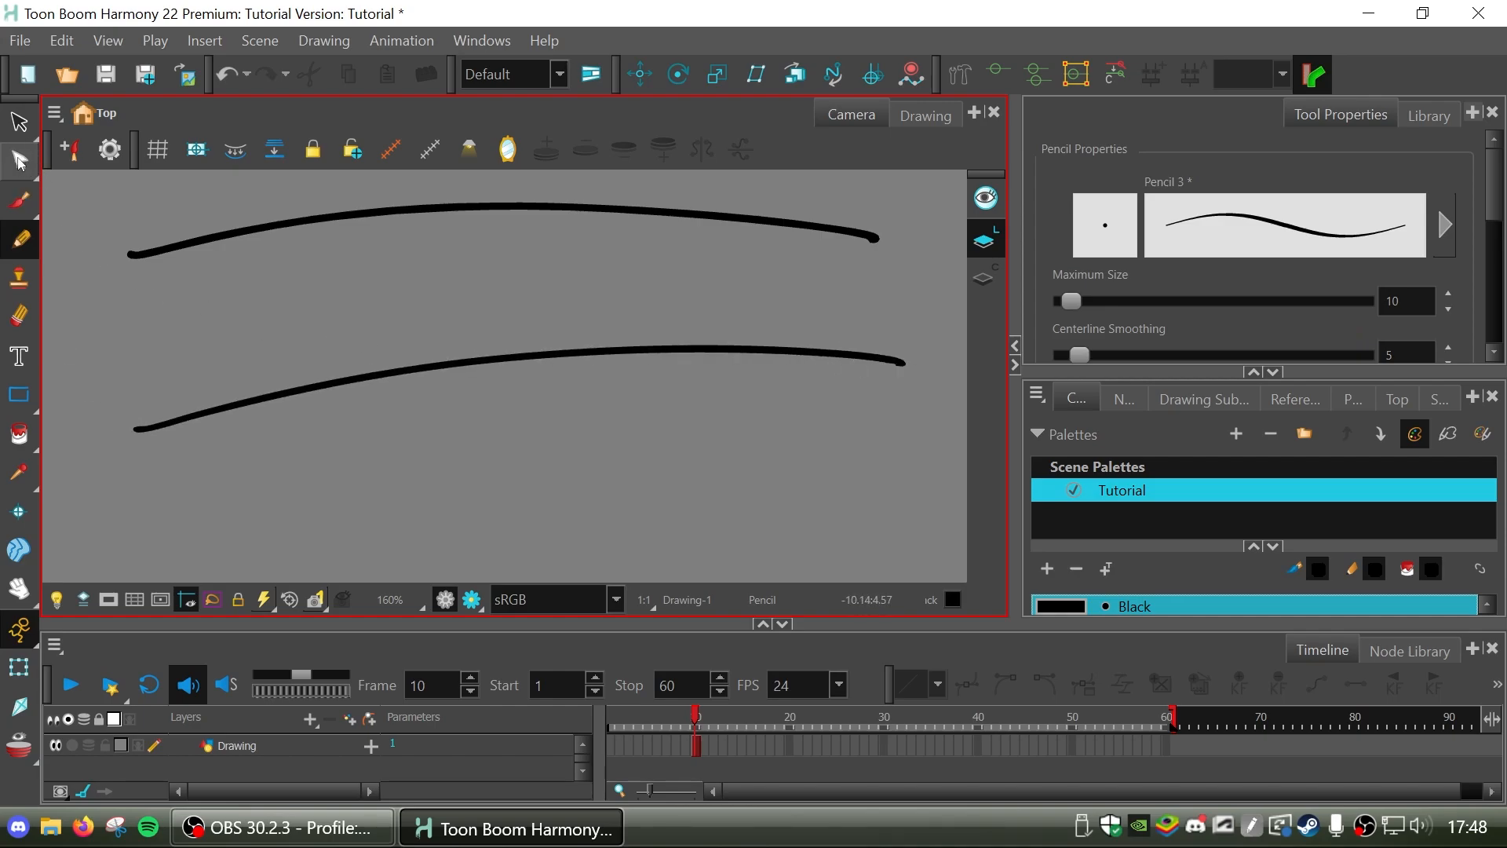
Select the whole upper brush stroke with the Select tool and nudge it left and right.
left_click(21, 161)
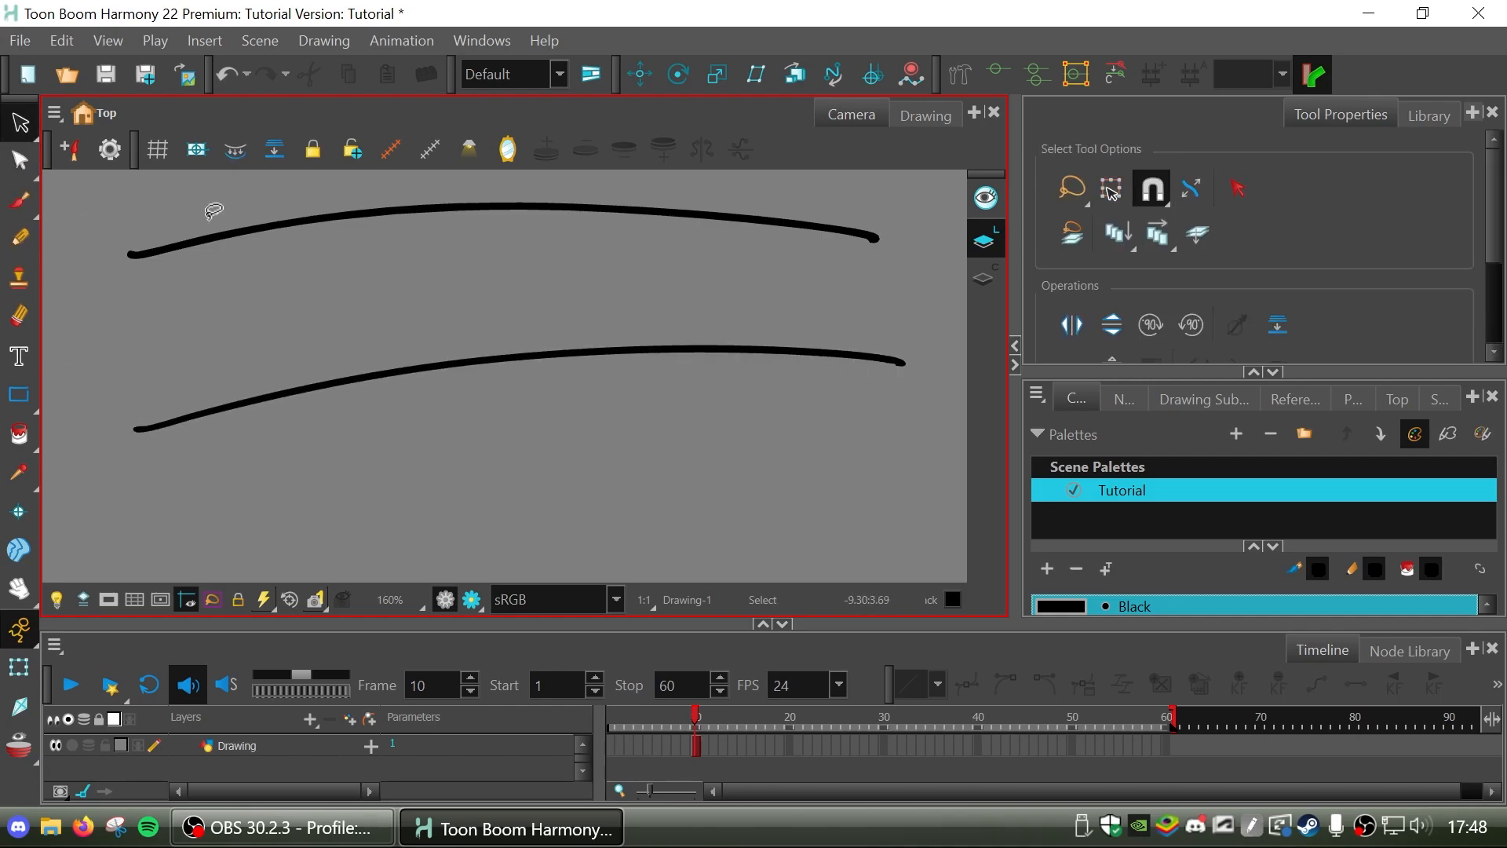
left_click(473, 204)
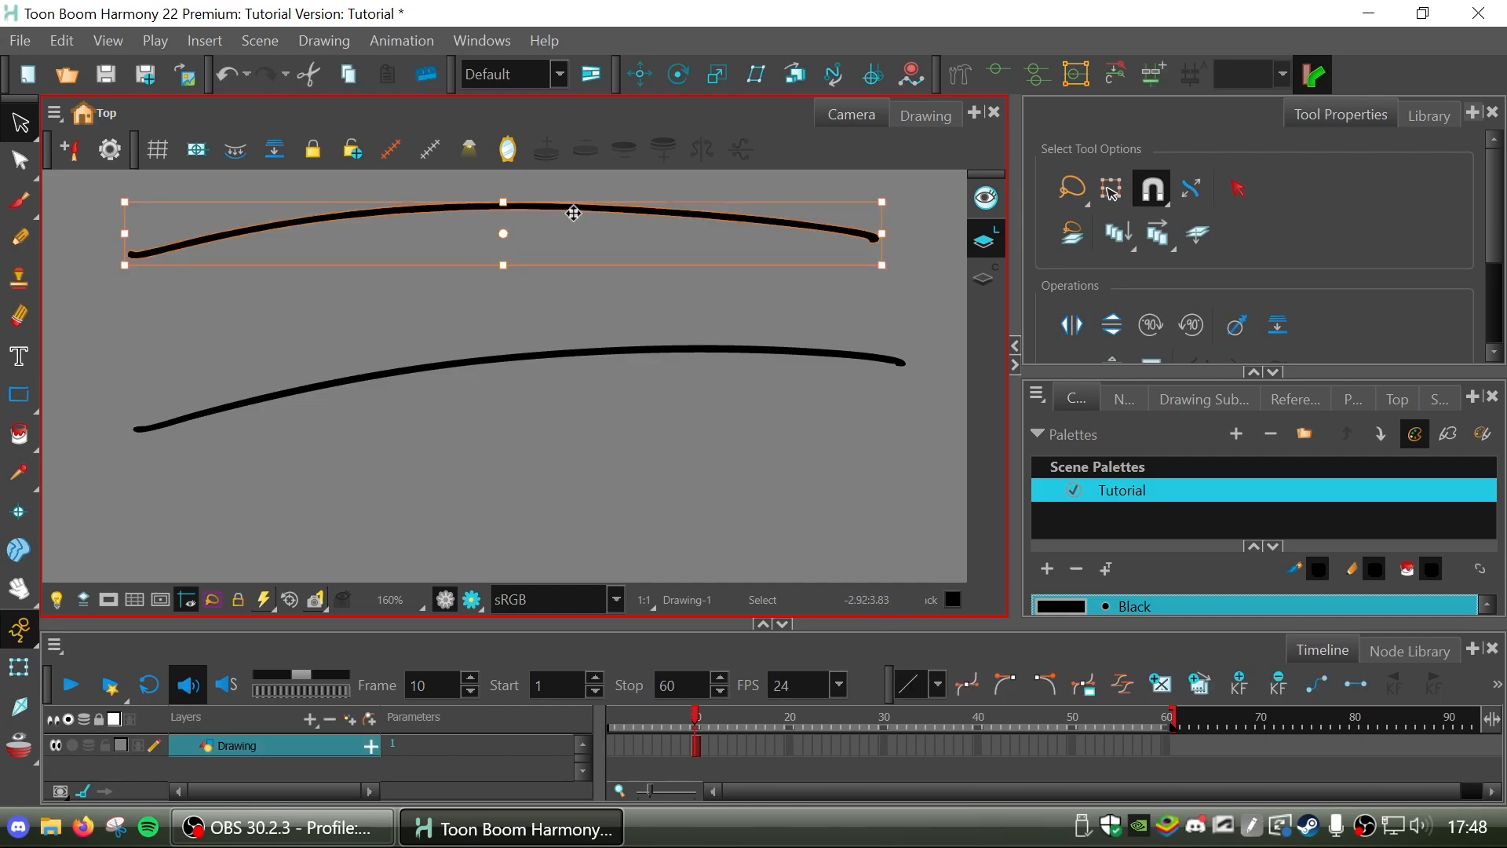
mouse_move(530, 205)
left_mouse_down()
mouse_move(498, 292)
mouse_move(427, 309)
mouse_move(528, 289)
left_mouse_up()
key("Right")
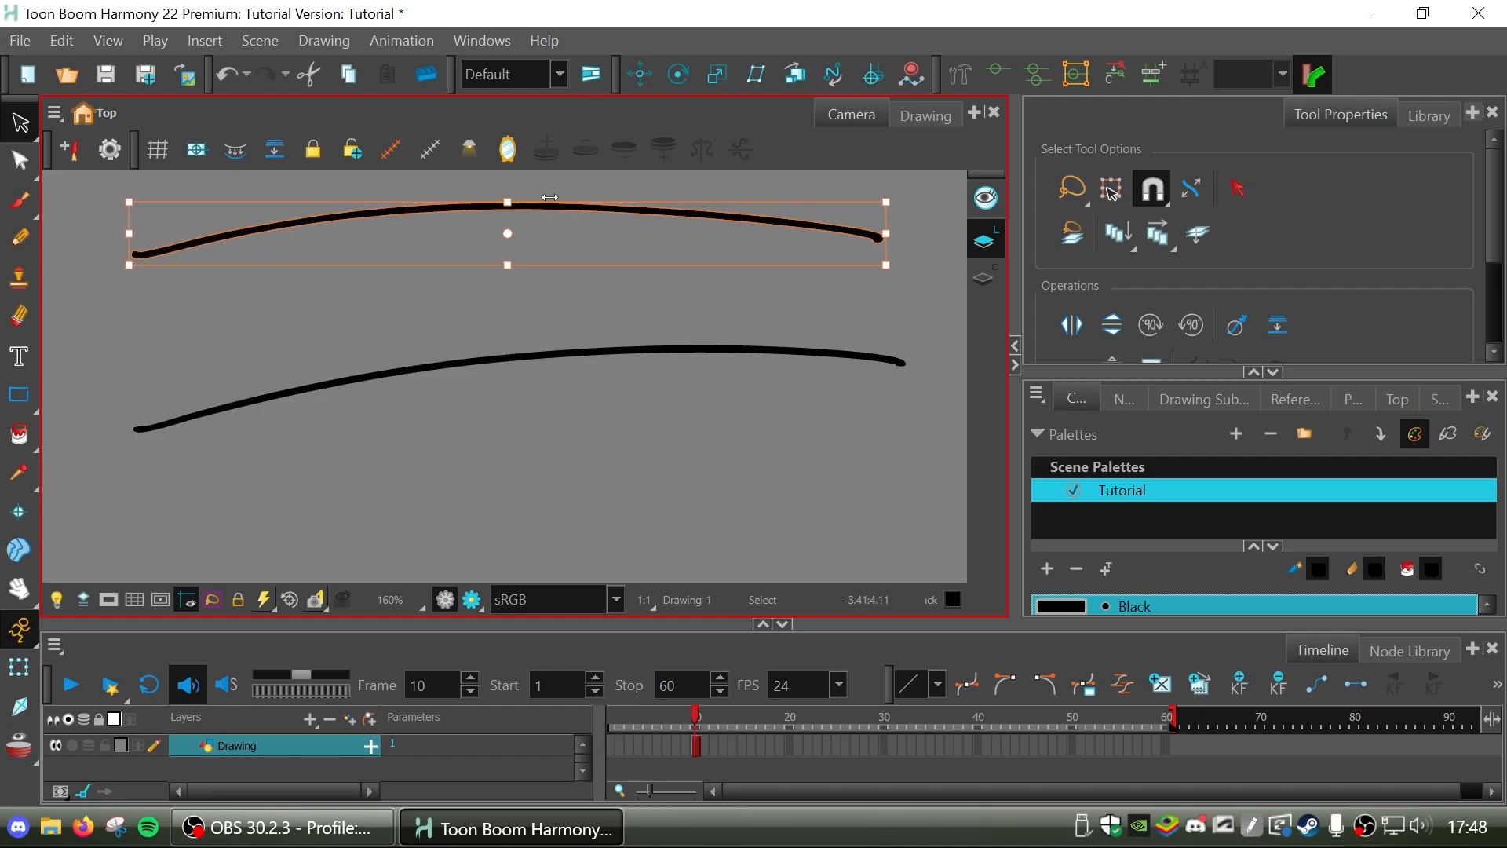
key("Left")
key("Left")
key("Left")
key("Left")
key("Left")
key("Left")
key("Left")
key("Left")
key("Left")
key("Left")
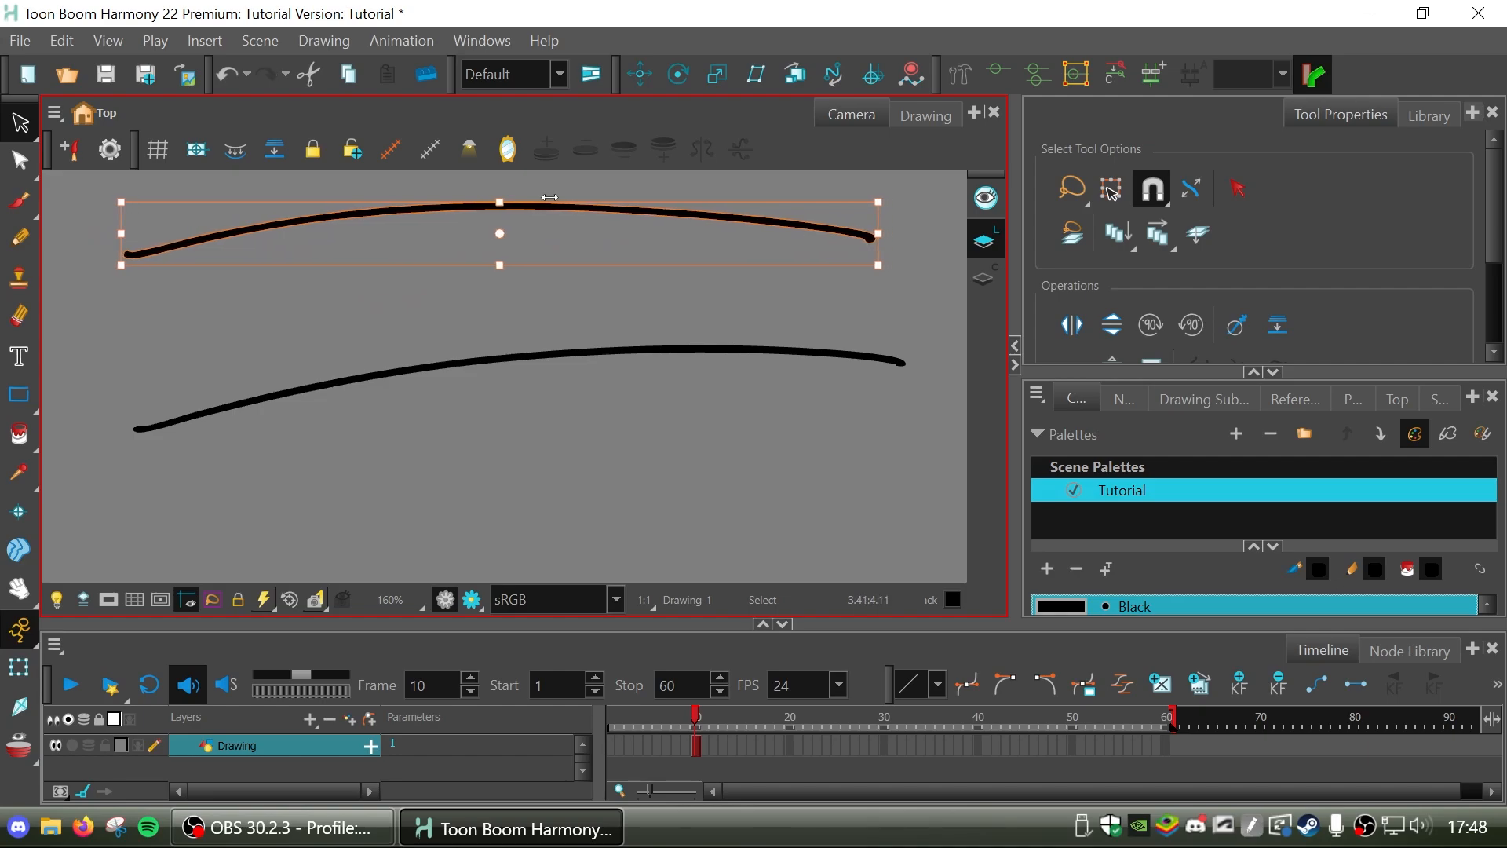
key("Right")
key("Right")
key("Right")
key("Right")
key("Right")
key("Right")
key("Right")
key("Right")
key("Right")
key("Right")
key("Right")
key("Right")
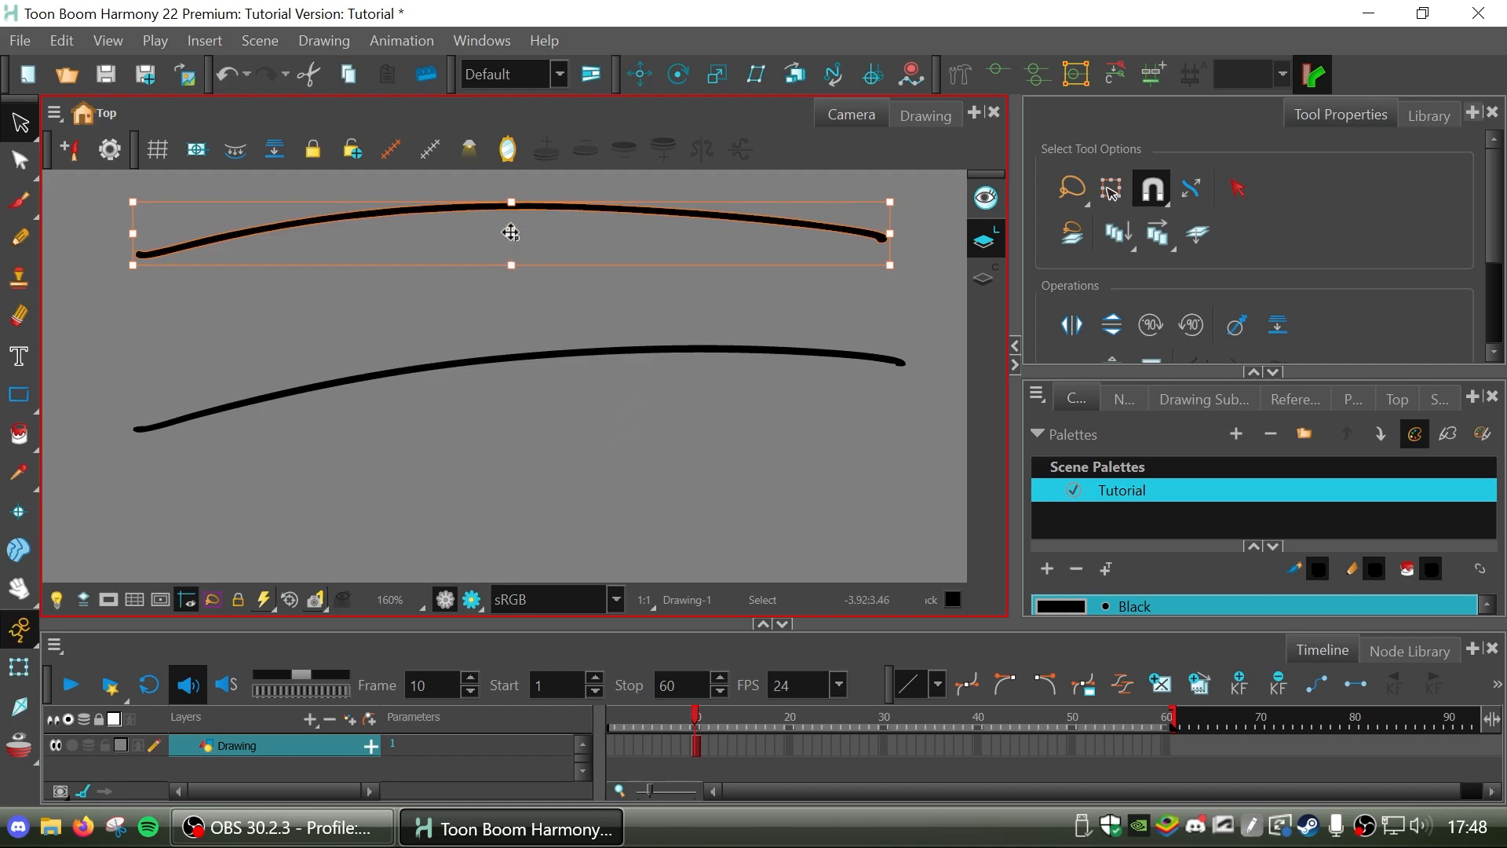
Undo the last nudge of the upper brush stroke and deselect it.
mouse_move(511, 233)
left_mouse_down()
mouse_move(489, 252)
mouse_move(135, 266)
mouse_move(533, 223)
mouse_move(487, 210)
mouse_move(136, 270)
left_mouse_up()
mouse_move(902, 280)
left_mouse_down()
mouse_move(864, 390)
mouse_move(922, 284)
left_mouse_up()
key("ctrl+z")
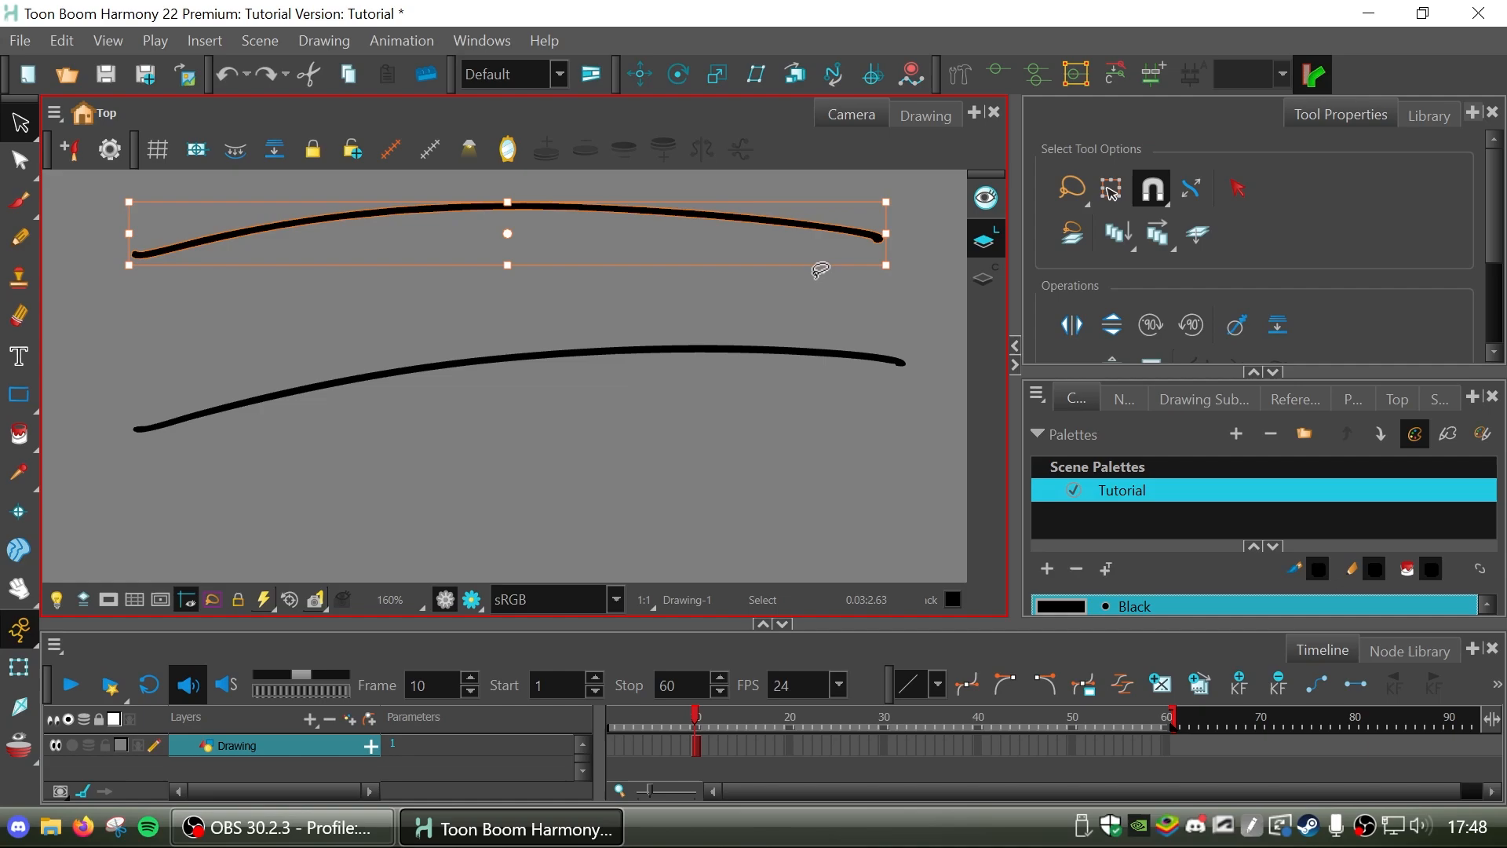
mouse_move(898, 269)
left_mouse_down()
mouse_move(816, 397)
mouse_move(881, 207)
mouse_move(878, 239)
left_mouse_up()
left_click(535, 441)
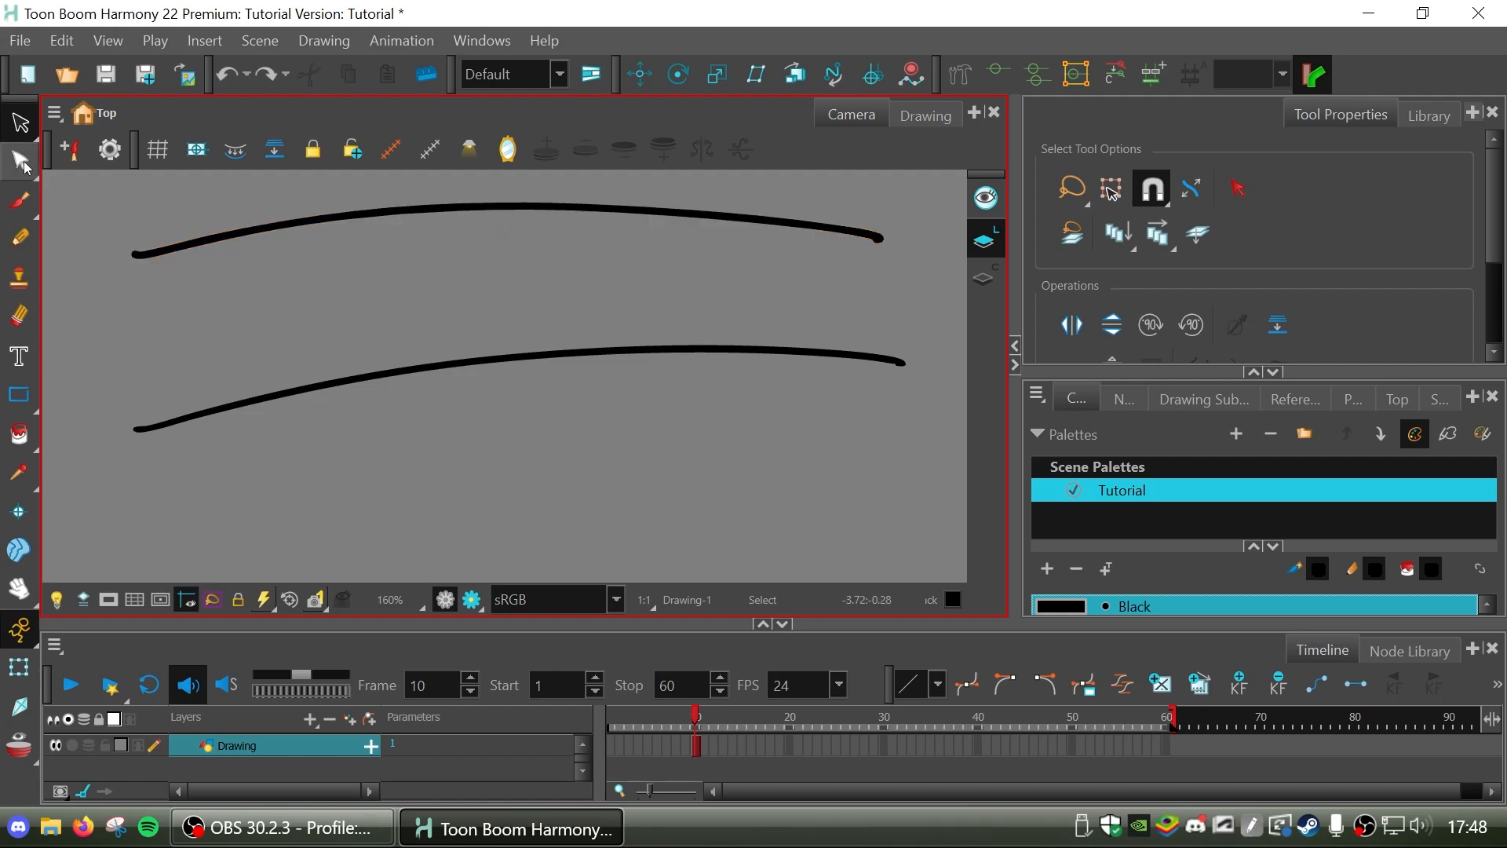
Thicken the middle of the upper brush stroke by pulling its upper contour point upward with the Contour Editor.
left_click(21, 164)
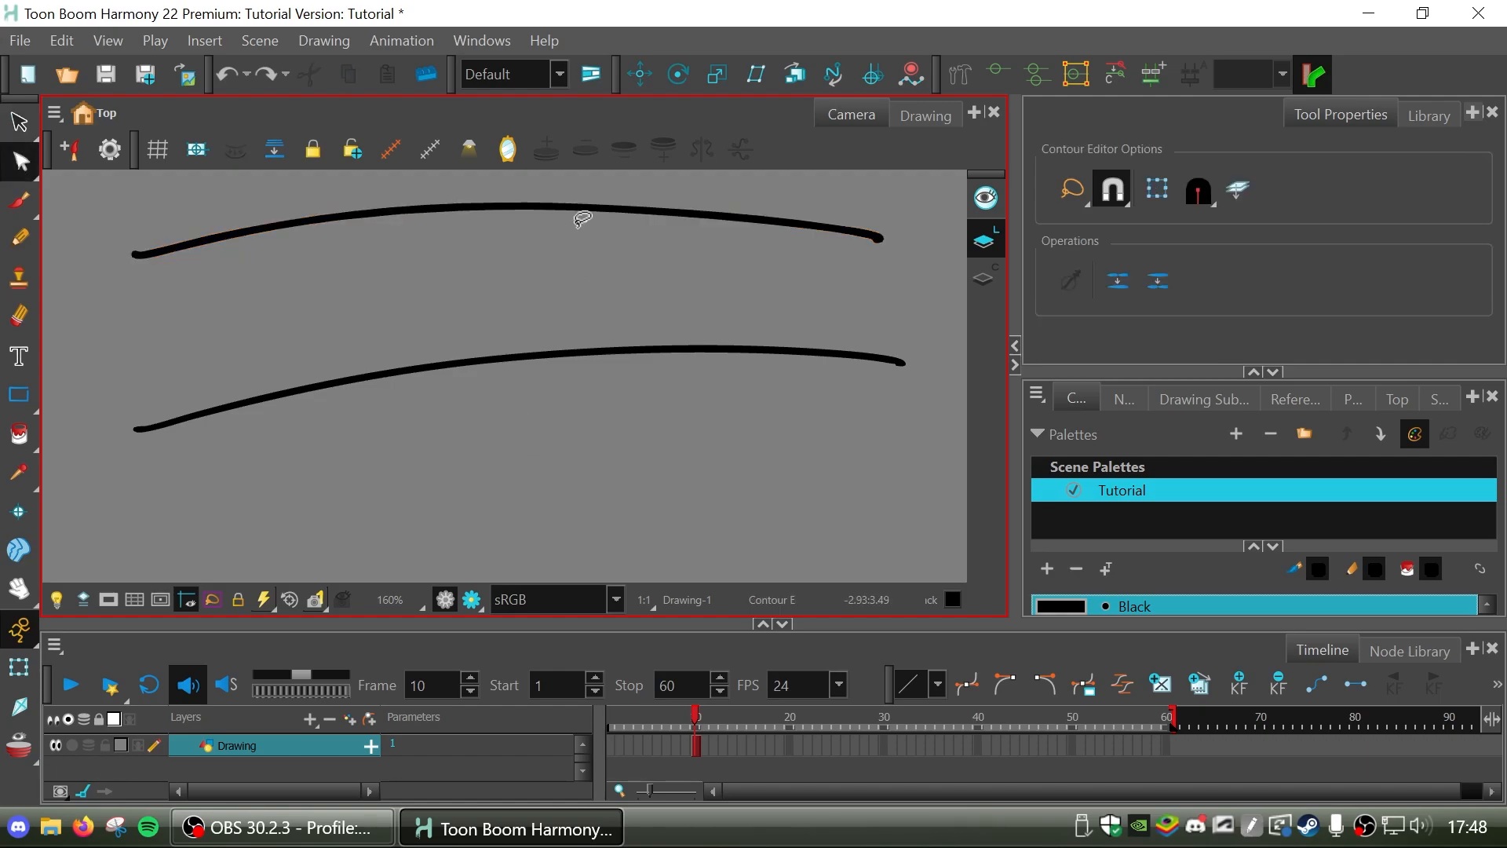
left_click(638, 212)
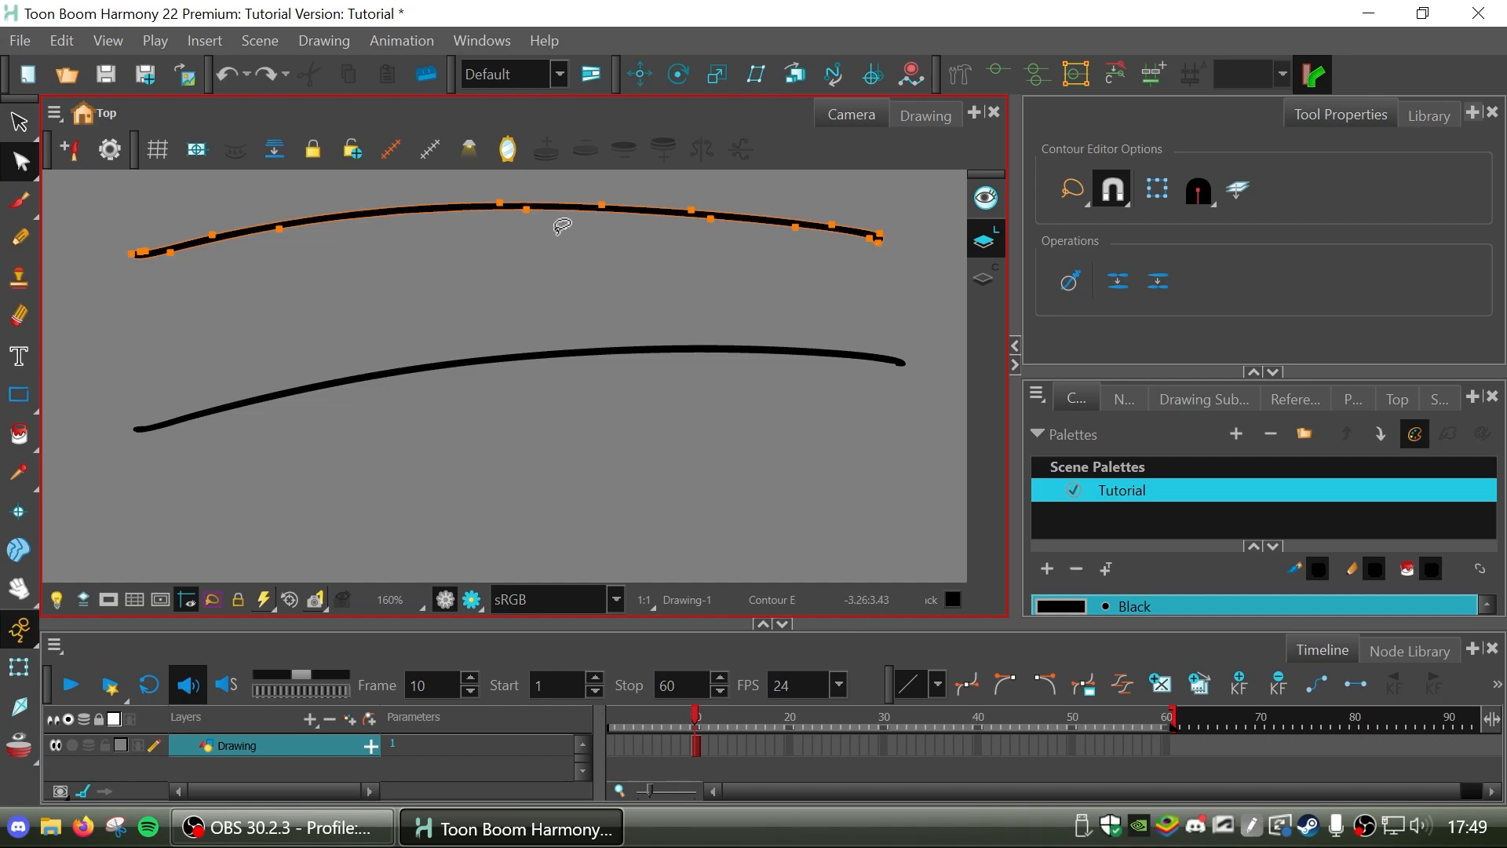
mouse_move(502, 192)
left_mouse_down()
mouse_move(464, 201)
mouse_move(484, 186)
left_mouse_up()
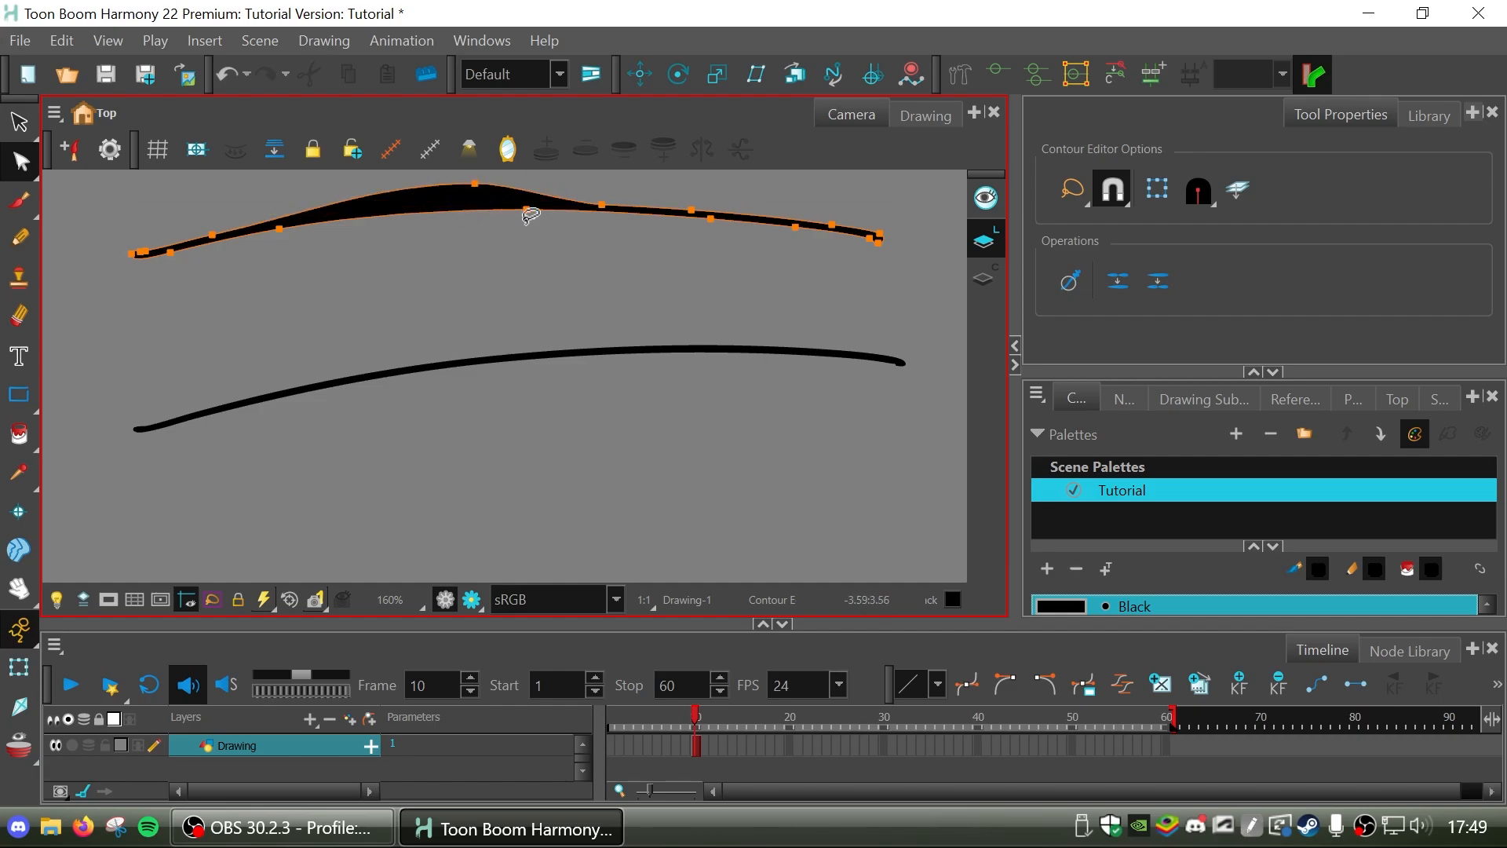
Thicken the right part of the upper brush stroke by pulling one of its lower contour points downward.
left_click_drag(690, 215, 762, 259)
left_click(812, 259)
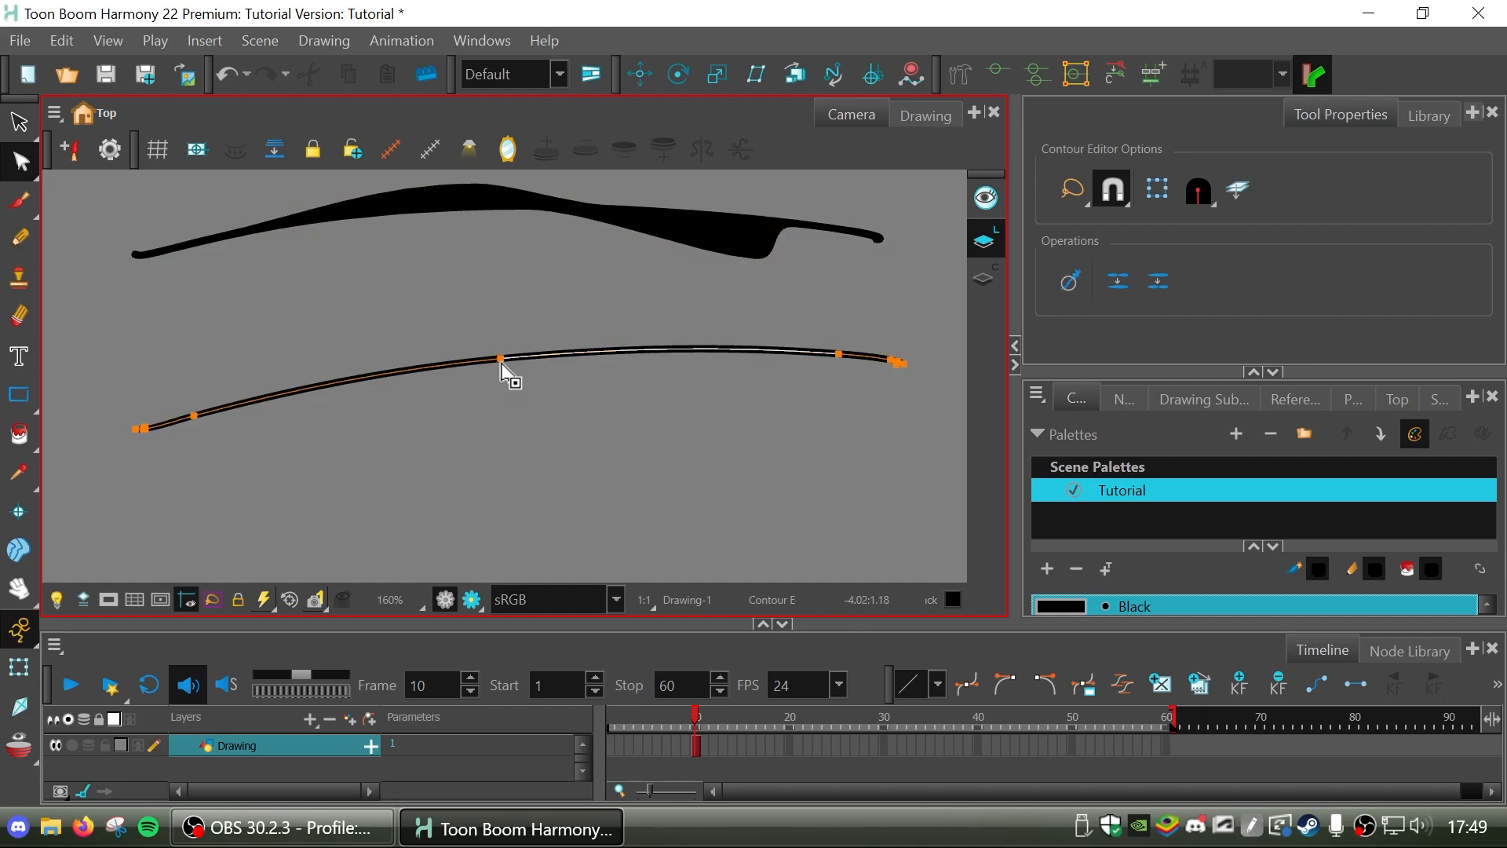
Reshape the lower pencil stroke into a wave by moving its centreline points up and down and bending its right end into a zigzag.
left_click_drag(502, 358, 508, 316)
left_click_drag(838, 355, 854, 413)
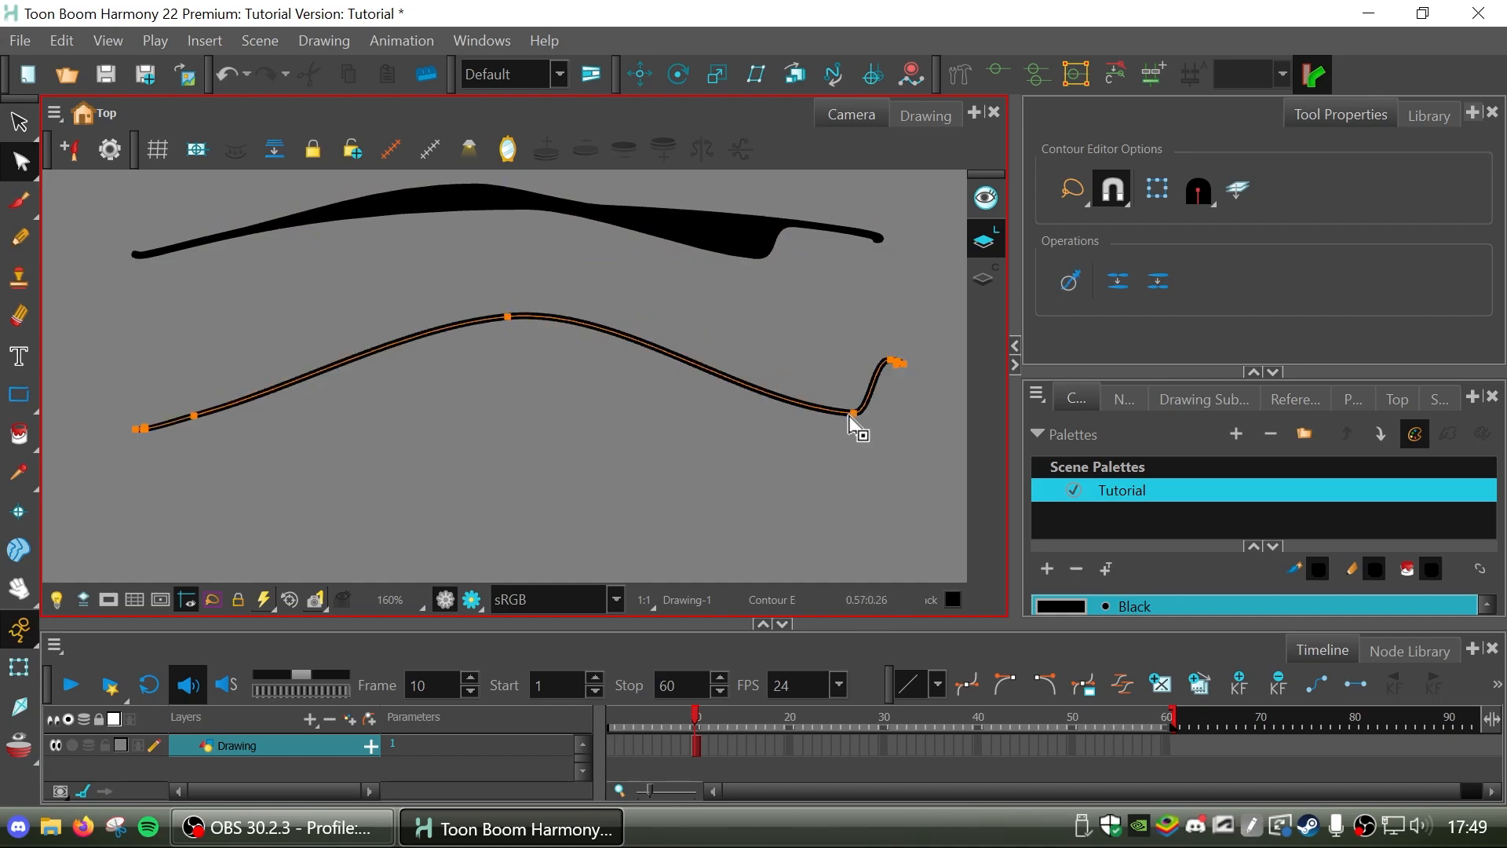
left_click_drag(895, 361, 932, 315)
left_click(937, 406)
left_click(342, 364)
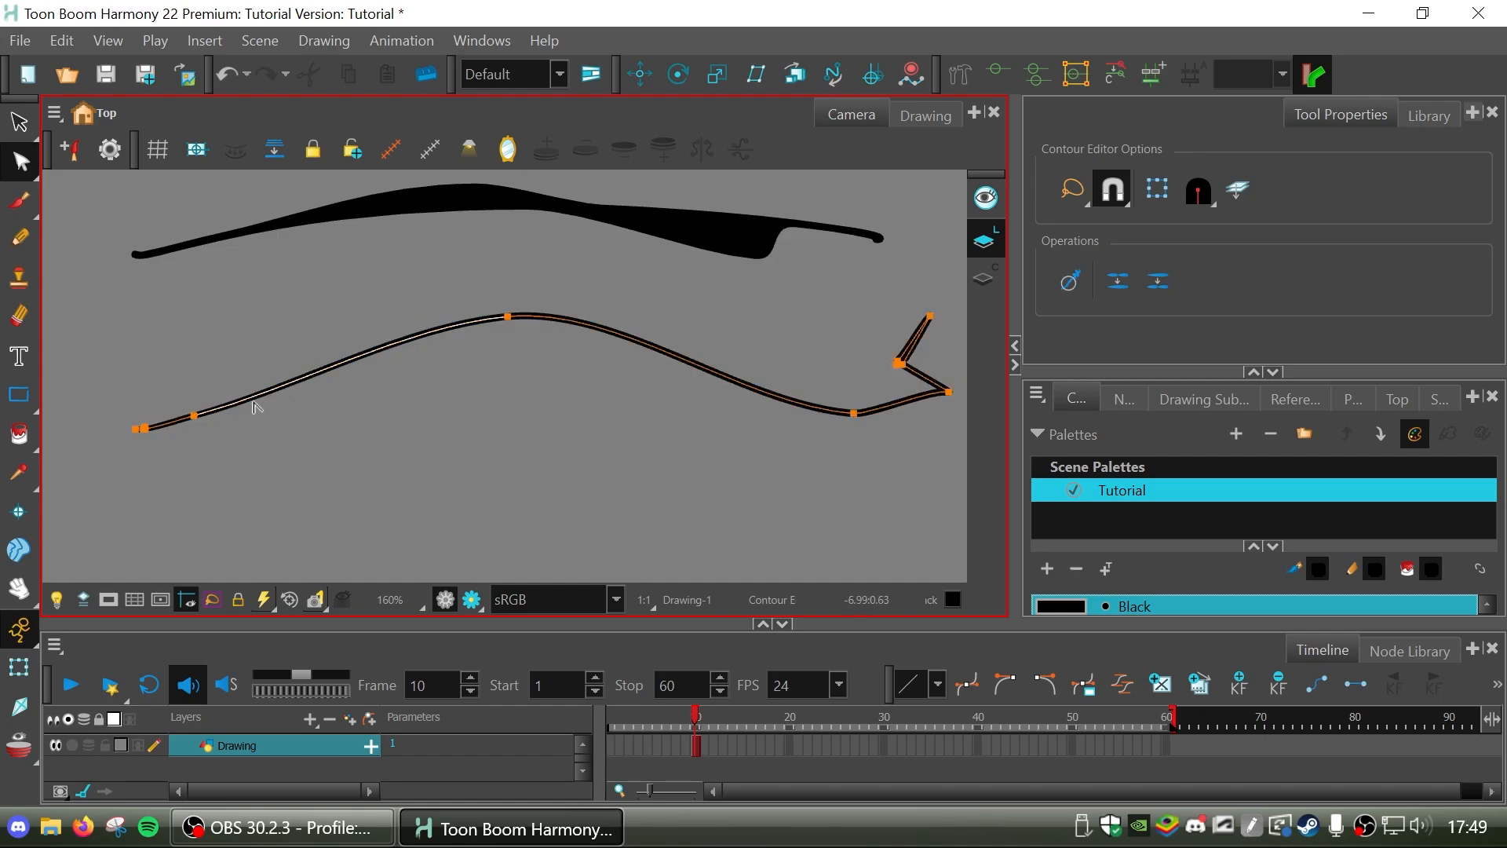
left_click_drag(191, 416, 229, 453)
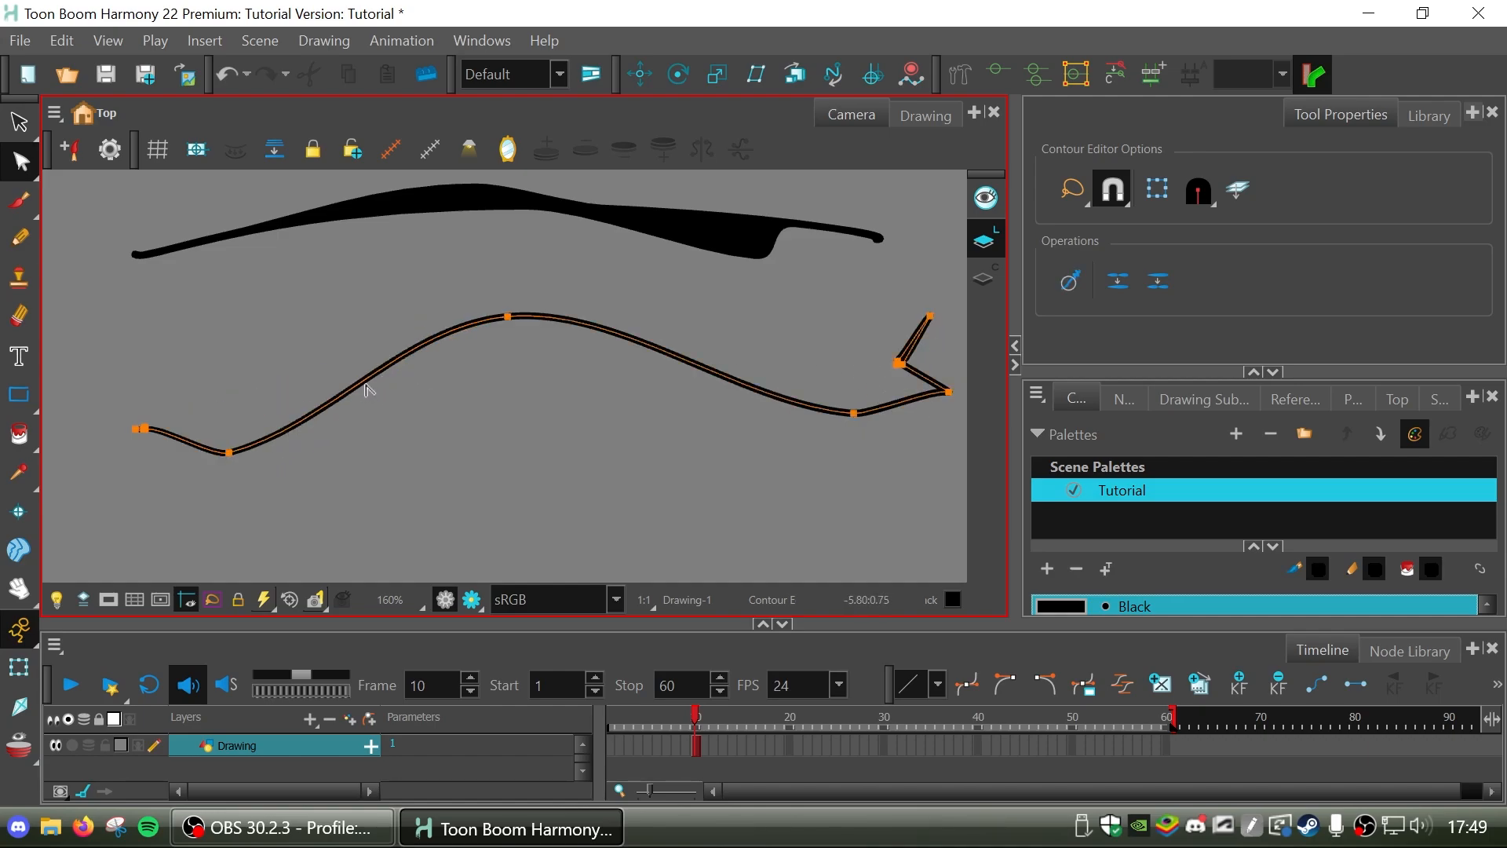
Add contour points along both slopes of the pencil stroke, reposition them to bend the line further, and deselect the stroke.
mouse_move(357, 388)
left_mouse_down()
mouse_move(427, 461)
mouse_move(340, 369)
left_mouse_up()
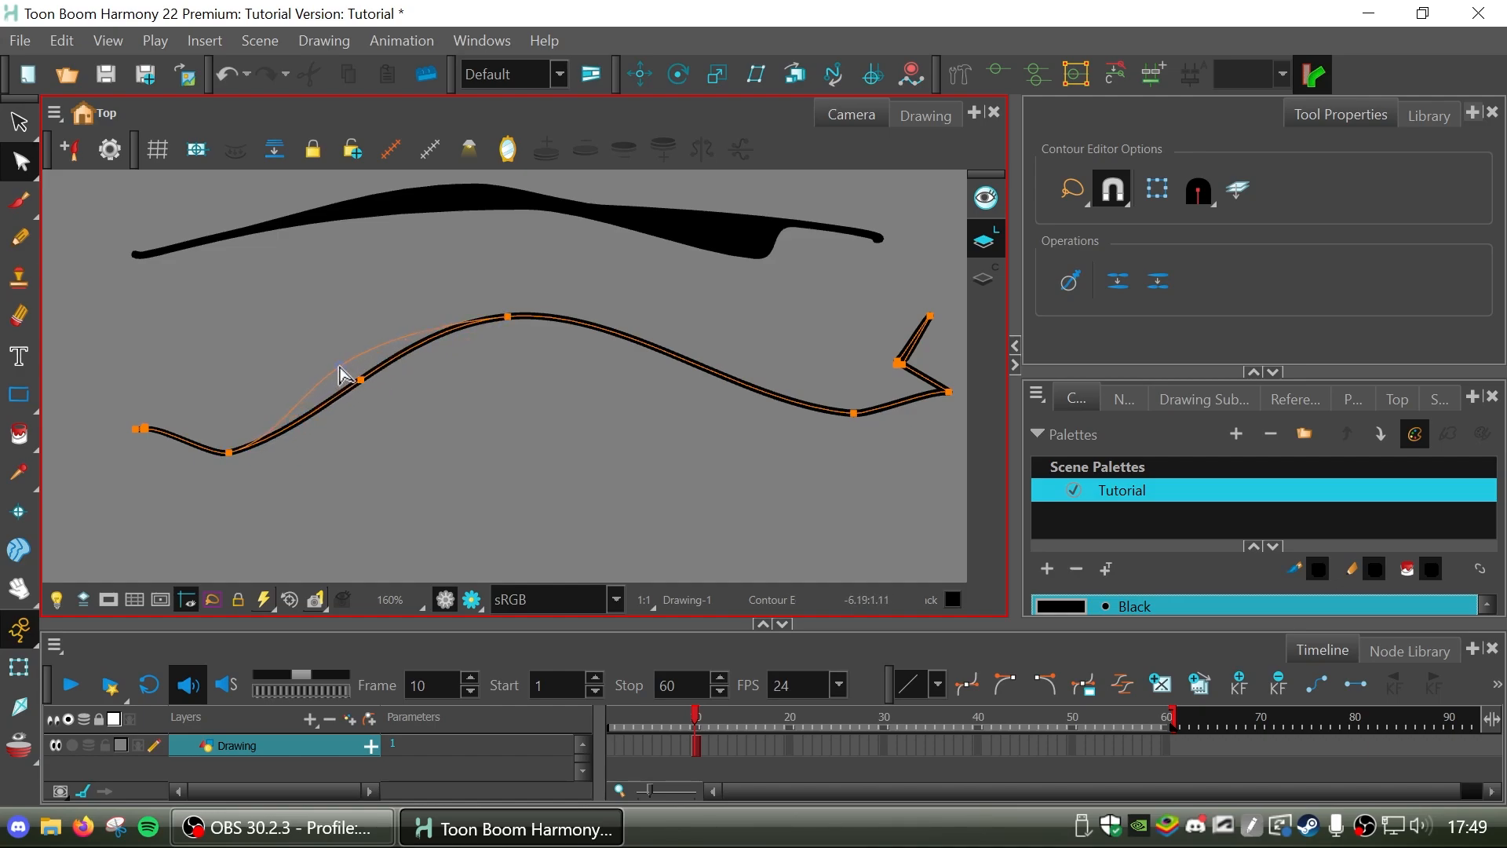
left_click(701, 367)
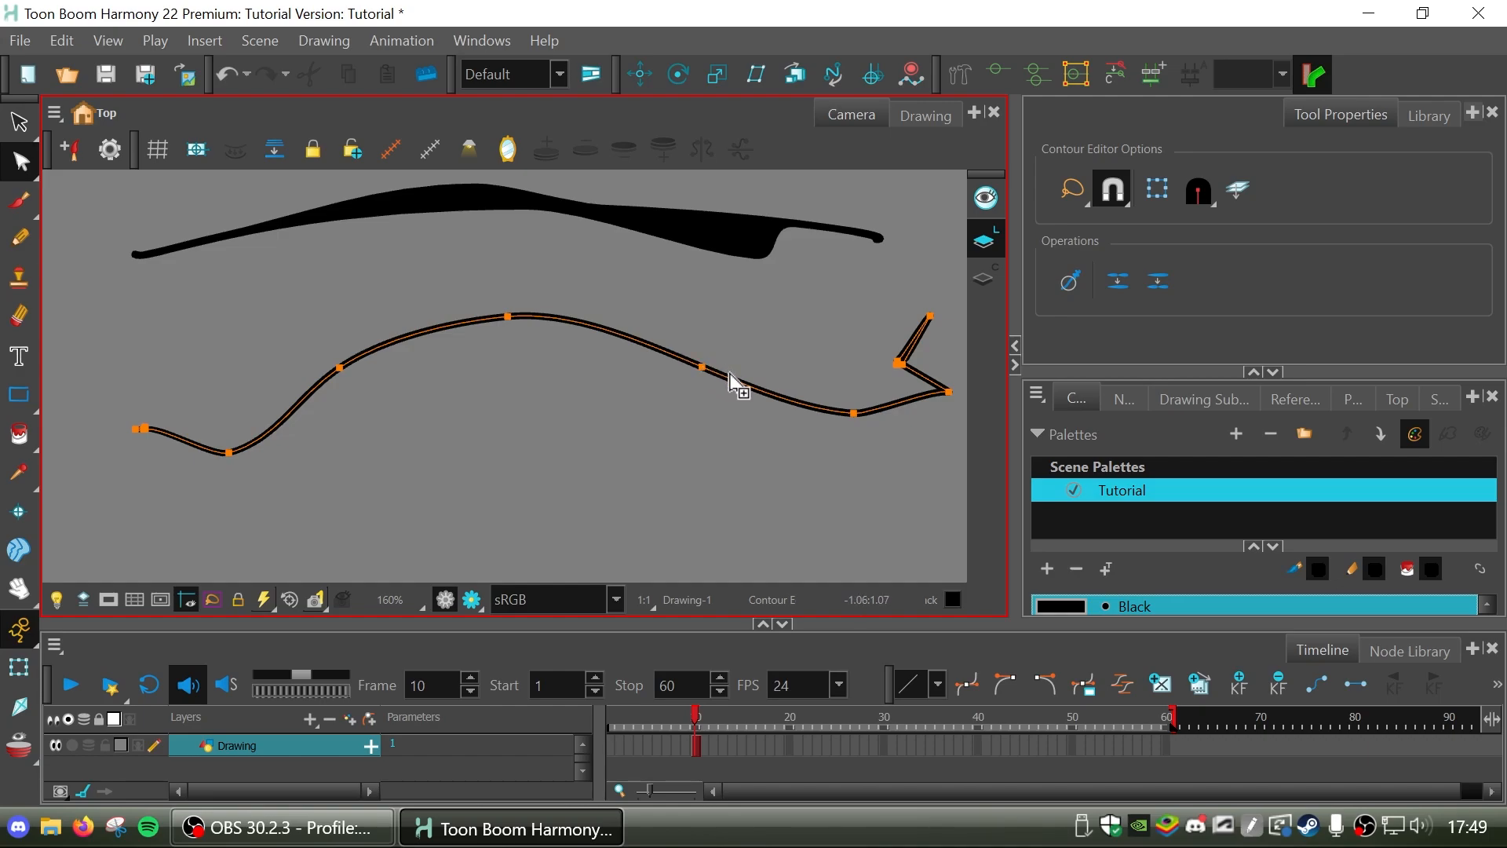
left_click(754, 387)
left_click_drag(758, 388, 791, 378)
left_click(823, 438)
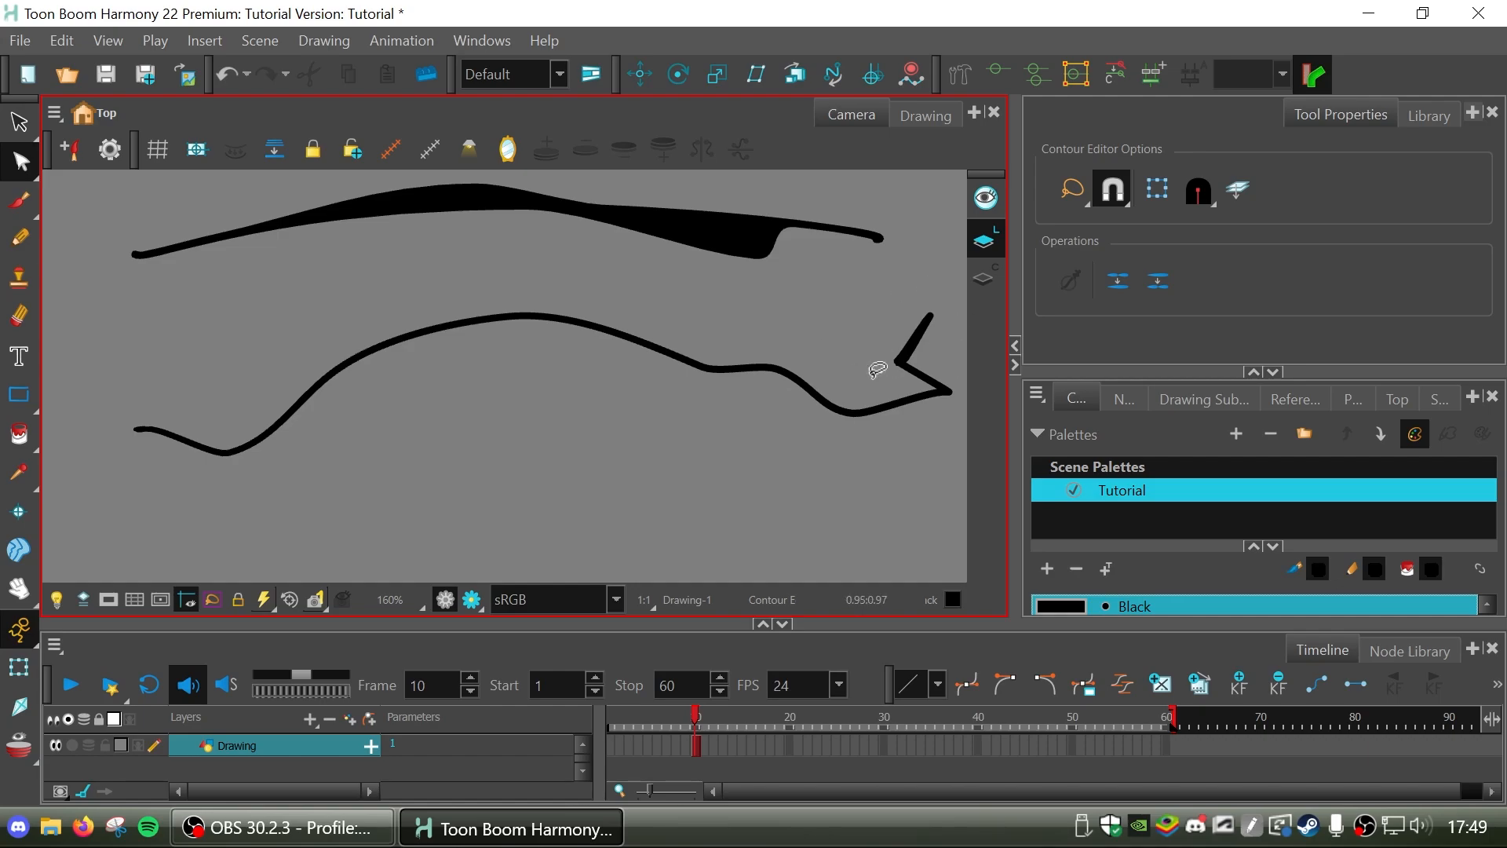
Select both strokes with the Select tool and delete them from the drawing.
left_click(20, 133)
mouse_move(179, 187)
left_mouse_down()
mouse_move(1019, 238)
mouse_move(1009, 192)
left_mouse_up()
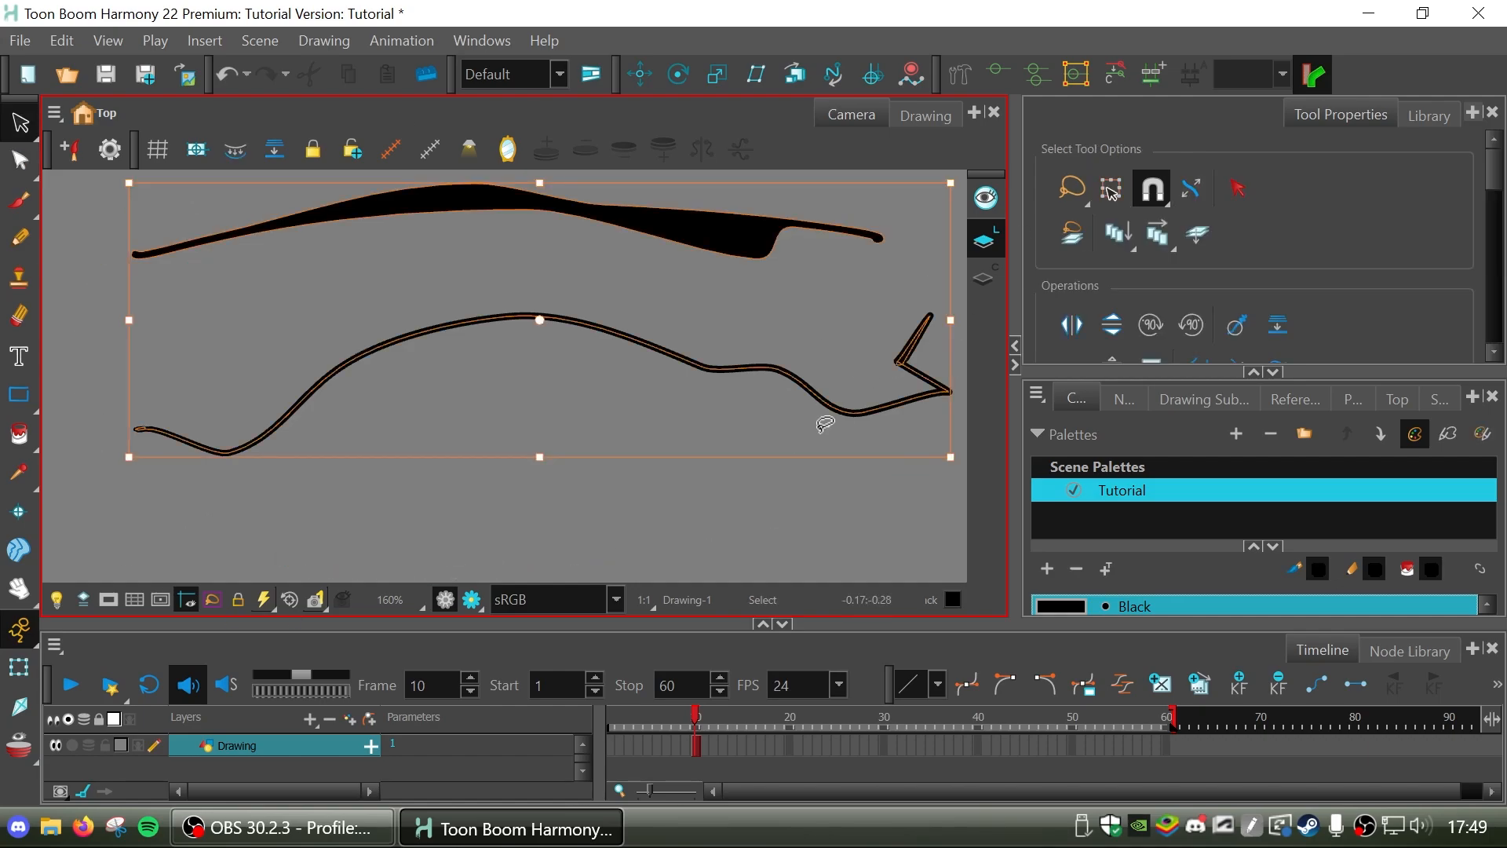
key("Delete")
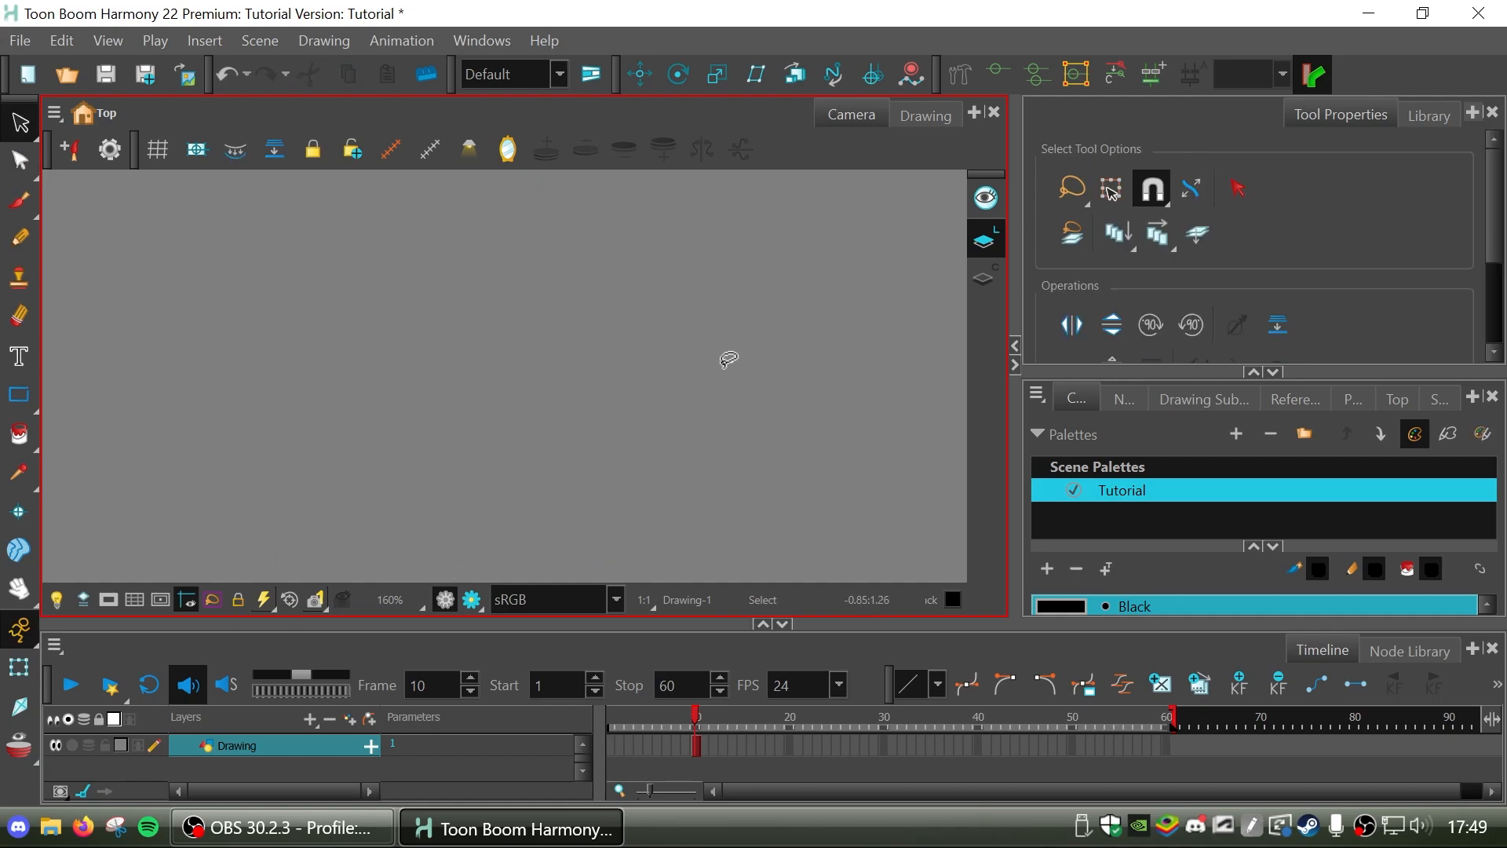
key("ctrl+z")
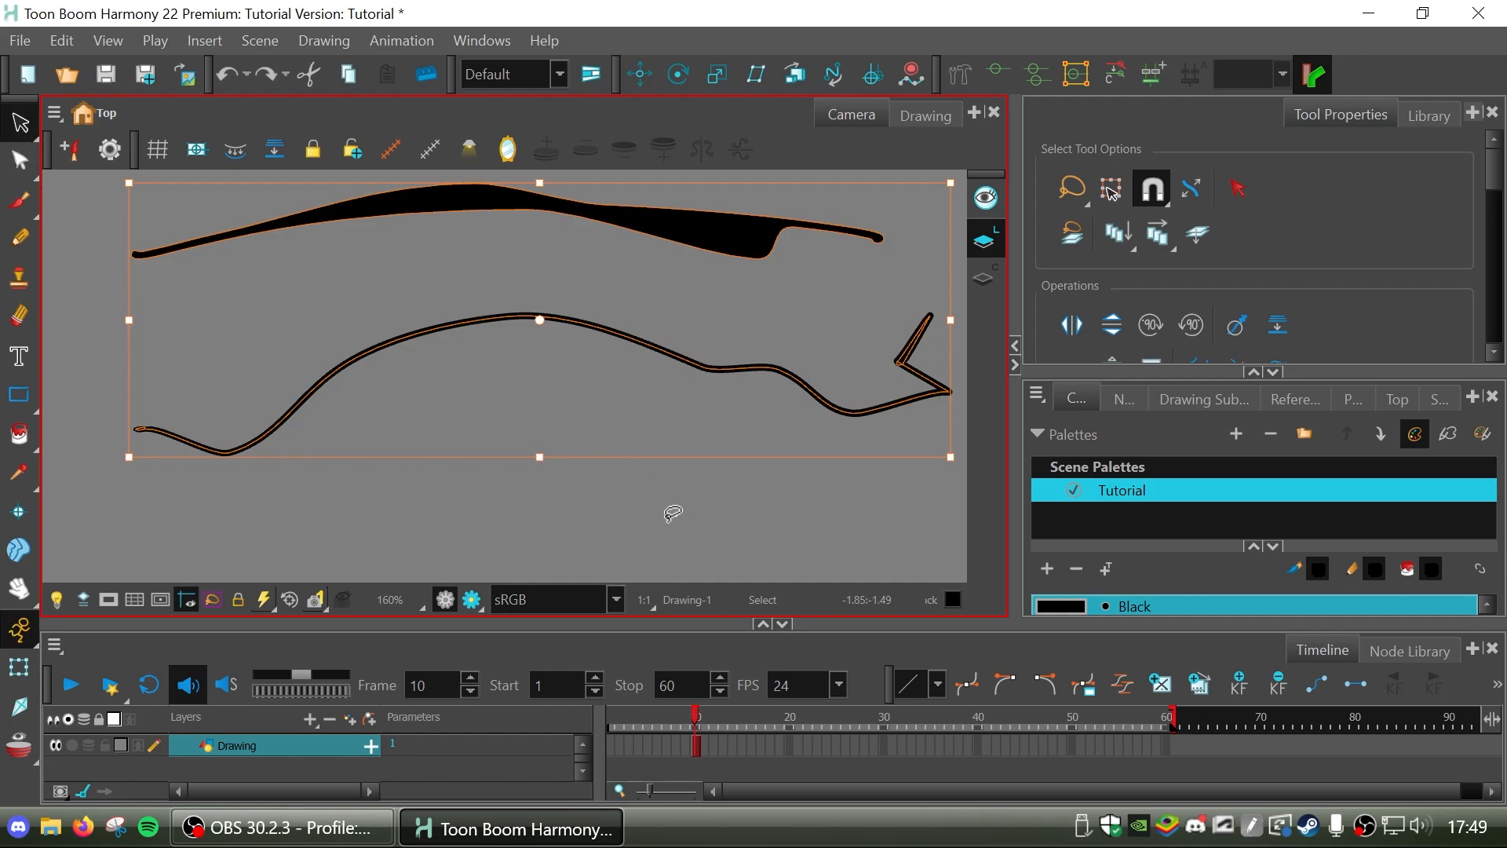
mouse_move(577, 511)
left_mouse_down()
mouse_move(780, 428)
mouse_move(780, 343)
mouse_move(889, 532)
mouse_move(78, 392)
mouse_move(901, 346)
left_mouse_up()
key("Delete")
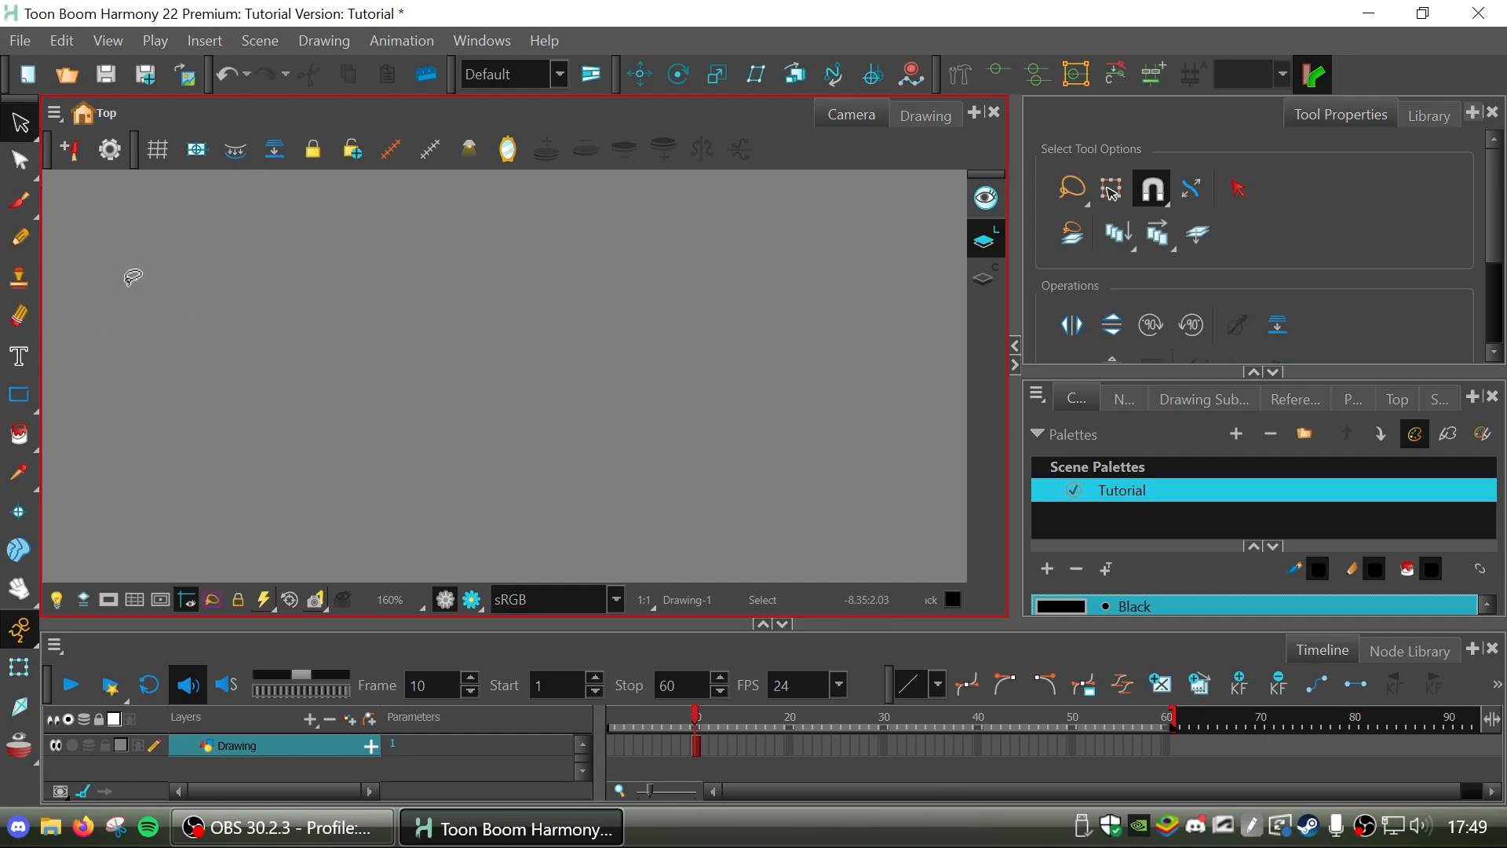
Activate the Pencil tool and go to the first frame of the timeline, advancing from there to frame 6.
left_click(22, 201)
left_click(22, 239)
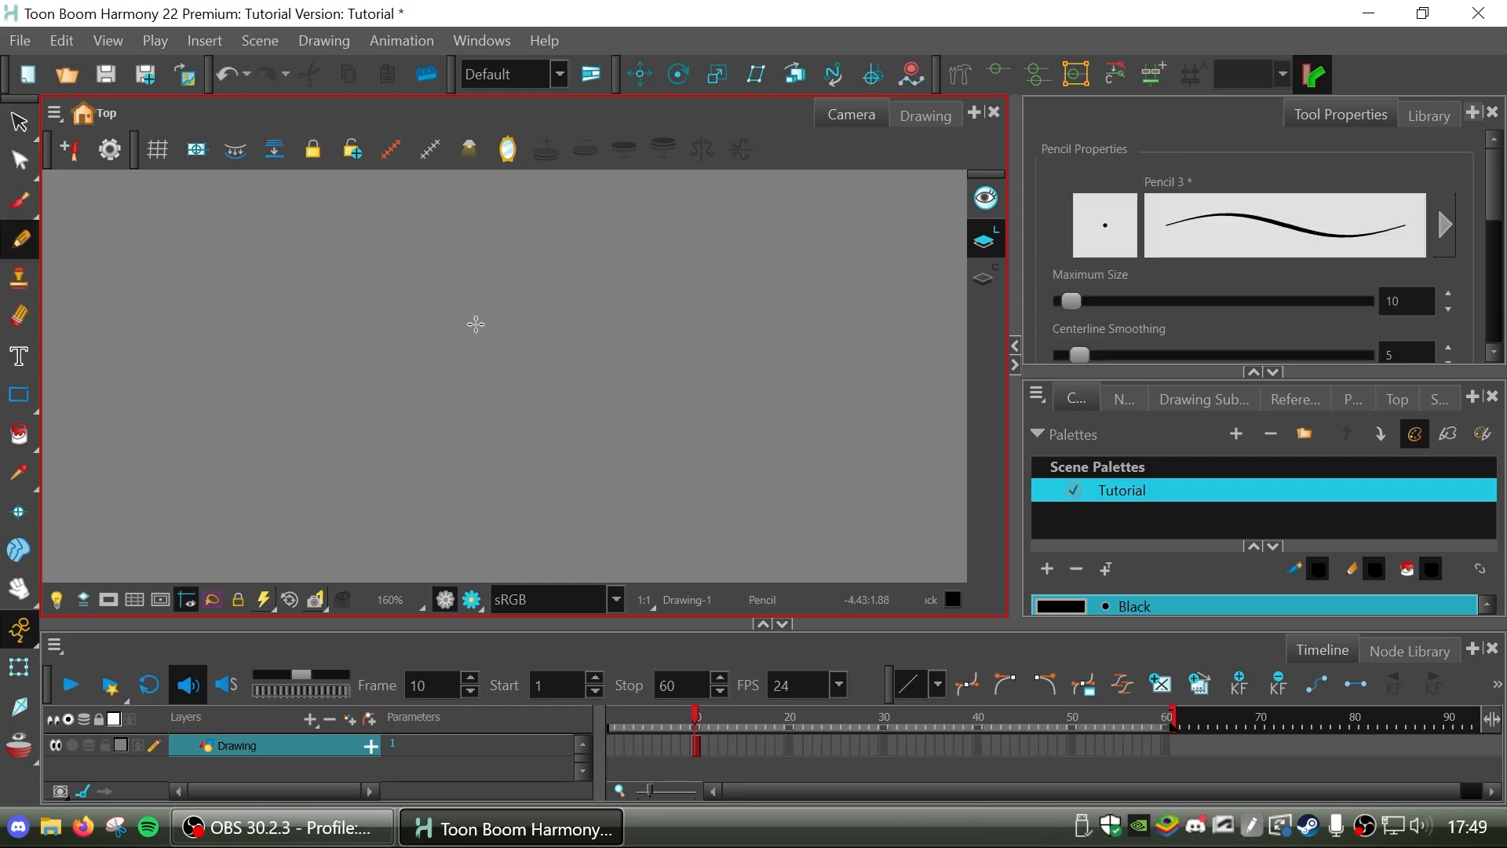
left_click(696, 745)
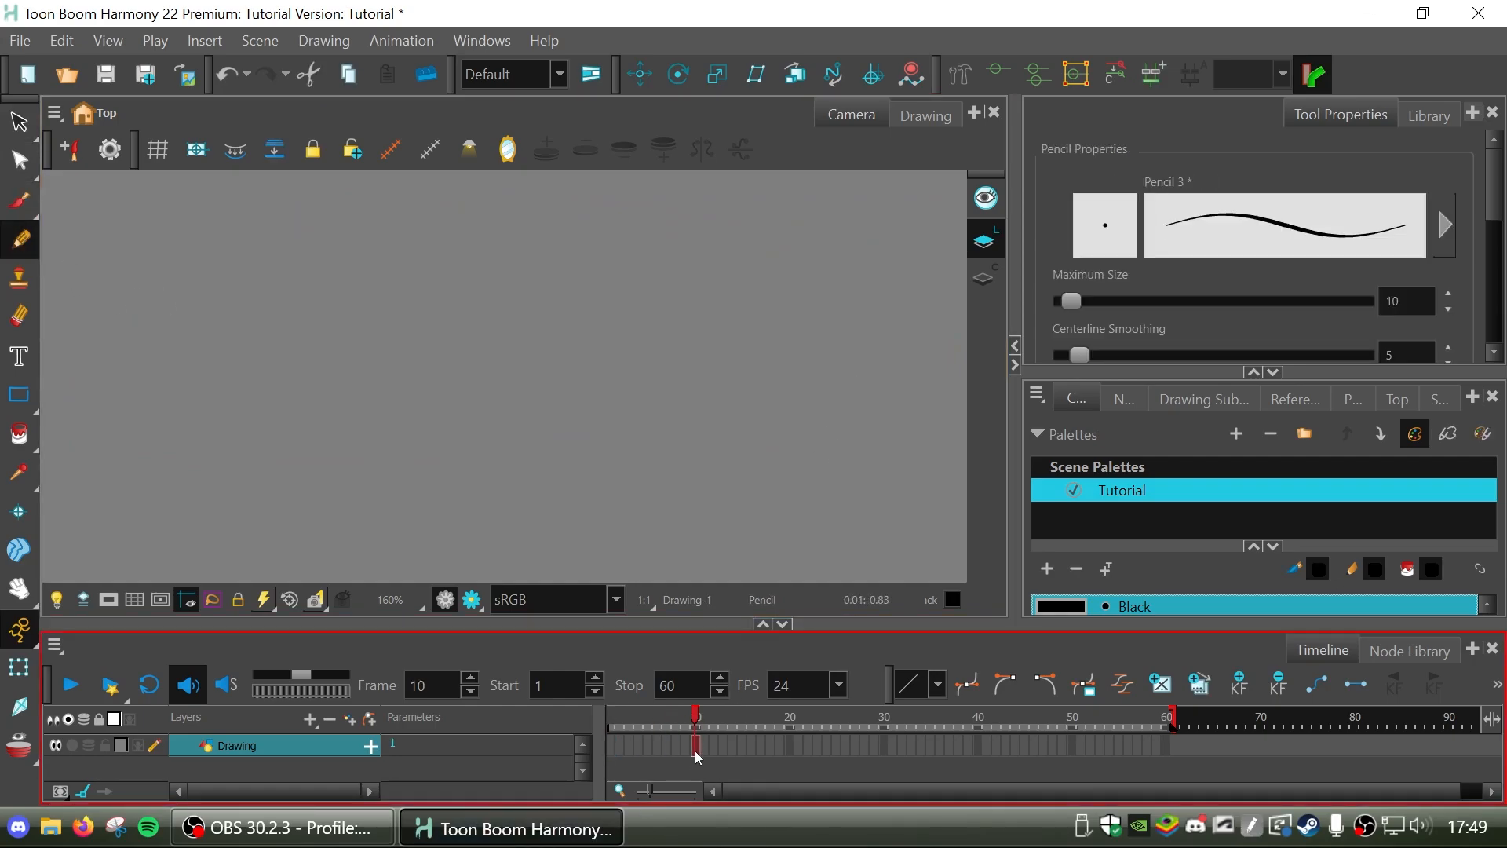
left_click(614, 737)
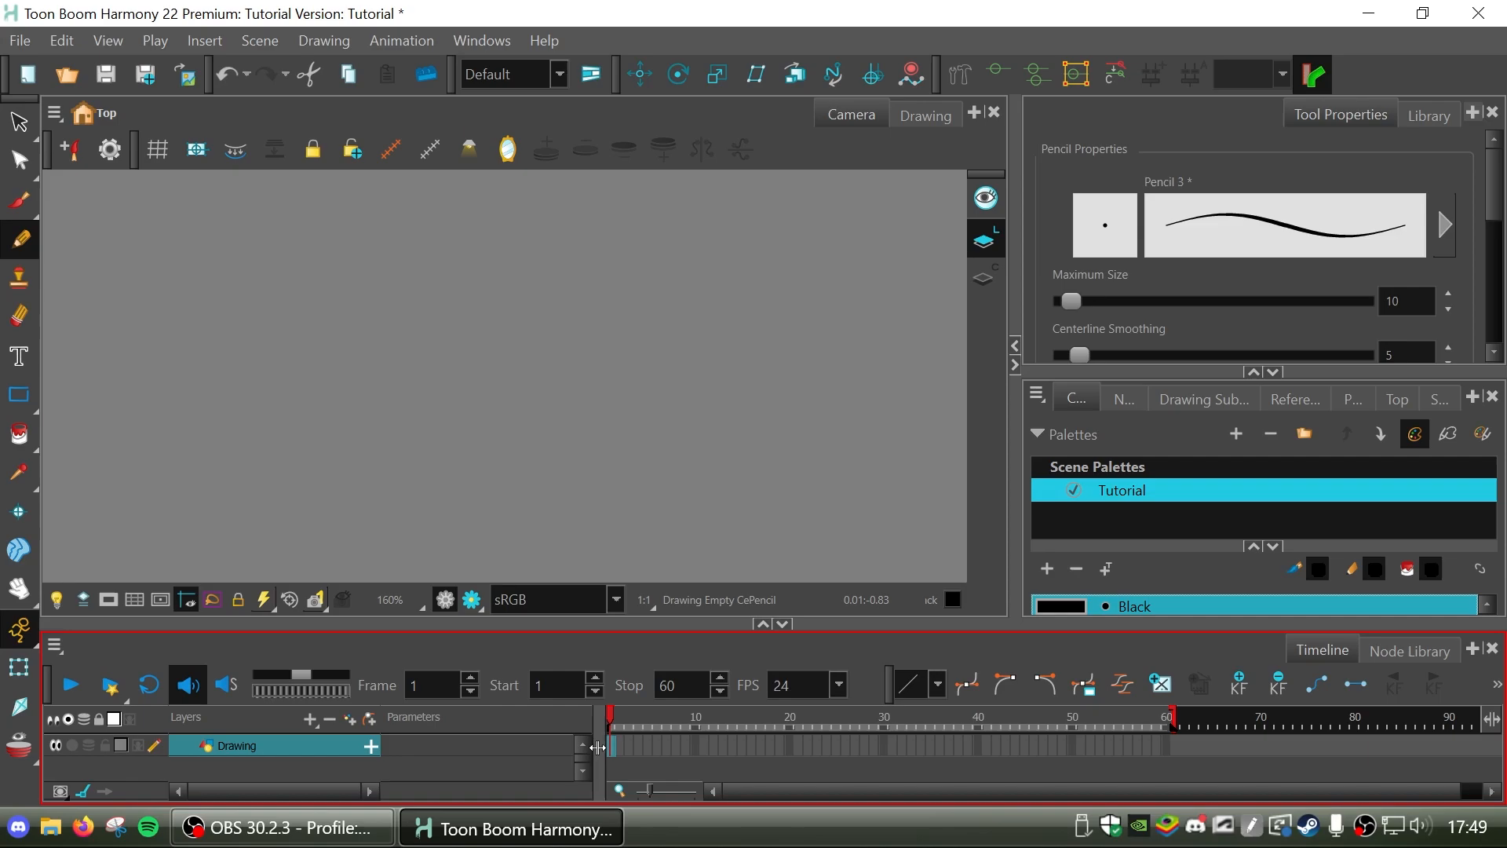
key("period")
key("period")
key("period")
key("period")
key("period")
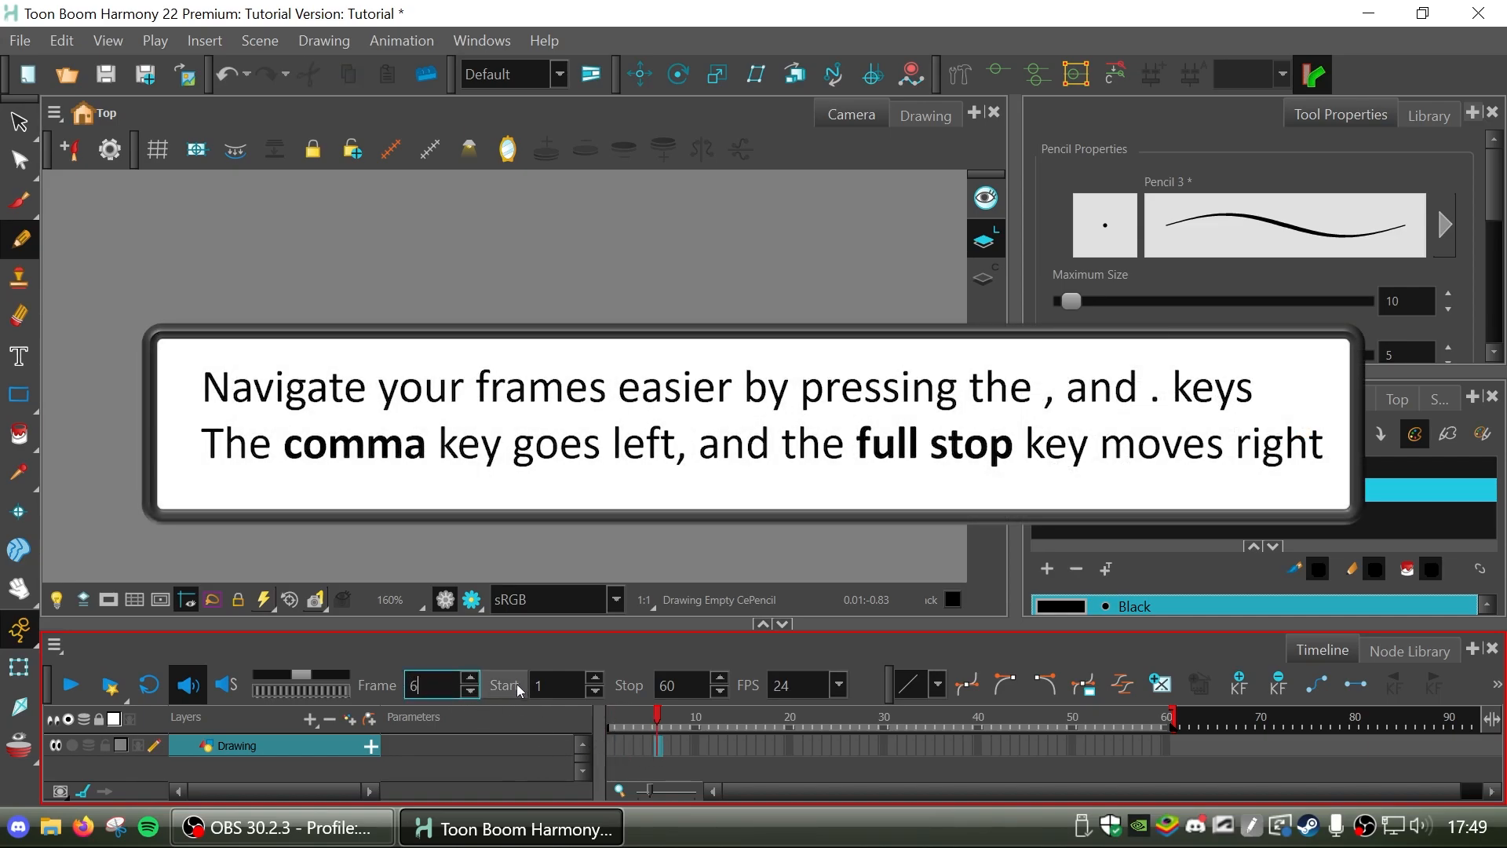
left_click(527, 663)
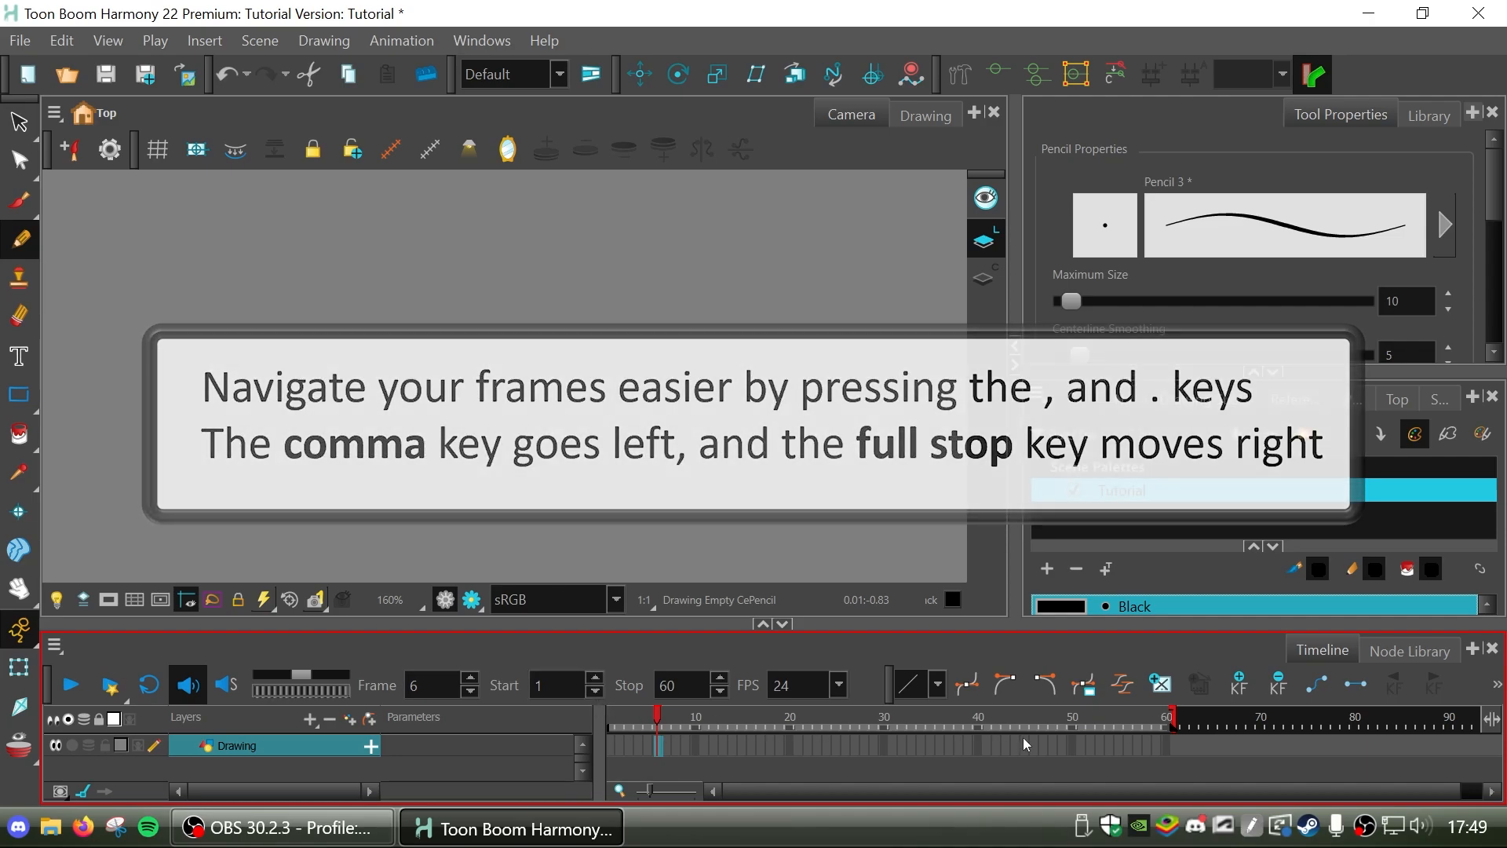
Extend the scene on the timeline to 89 frames and move the playhead to frame 87.
left_click_drag(1171, 722, 1434, 729)
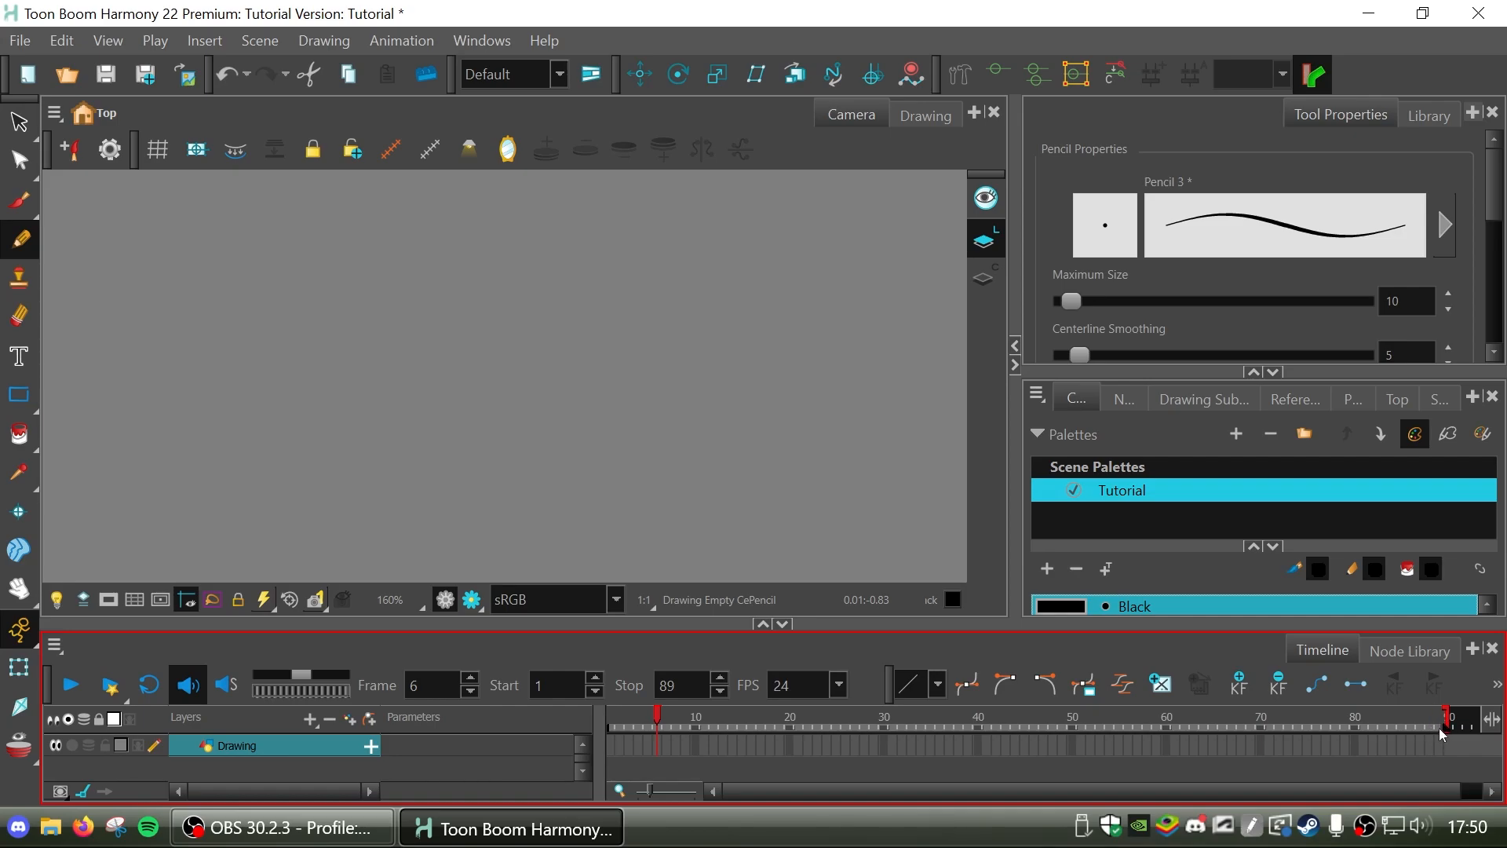
left_click_drag(1446, 726, 1442, 728)
left_click_drag(1432, 729, 1447, 723)
left_click(1423, 738)
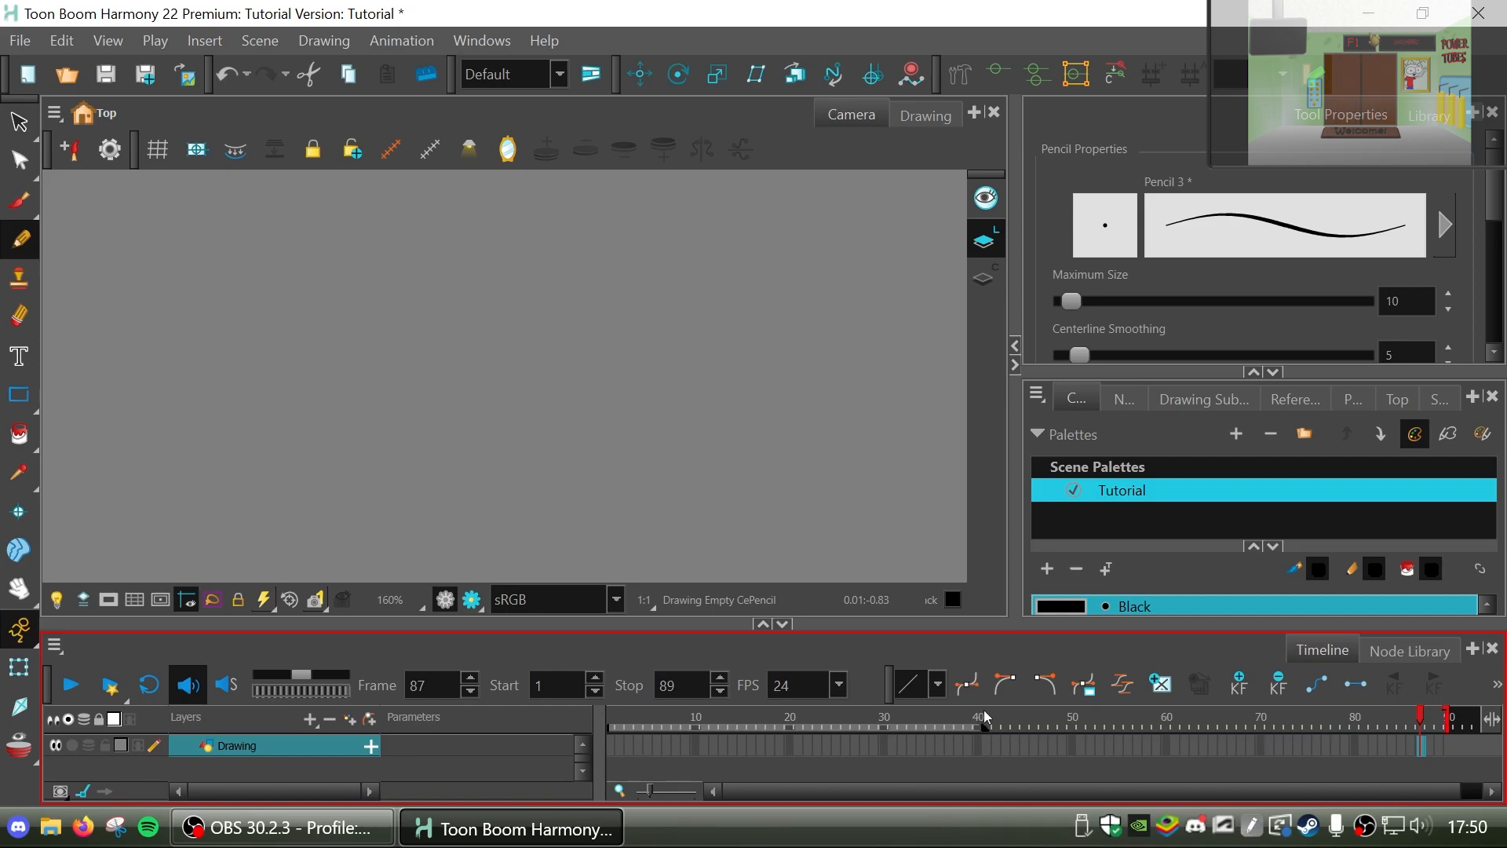
Preview the playback range from its first frame with looping on, and set the playback stop frame to 62.
left_click(157, 690)
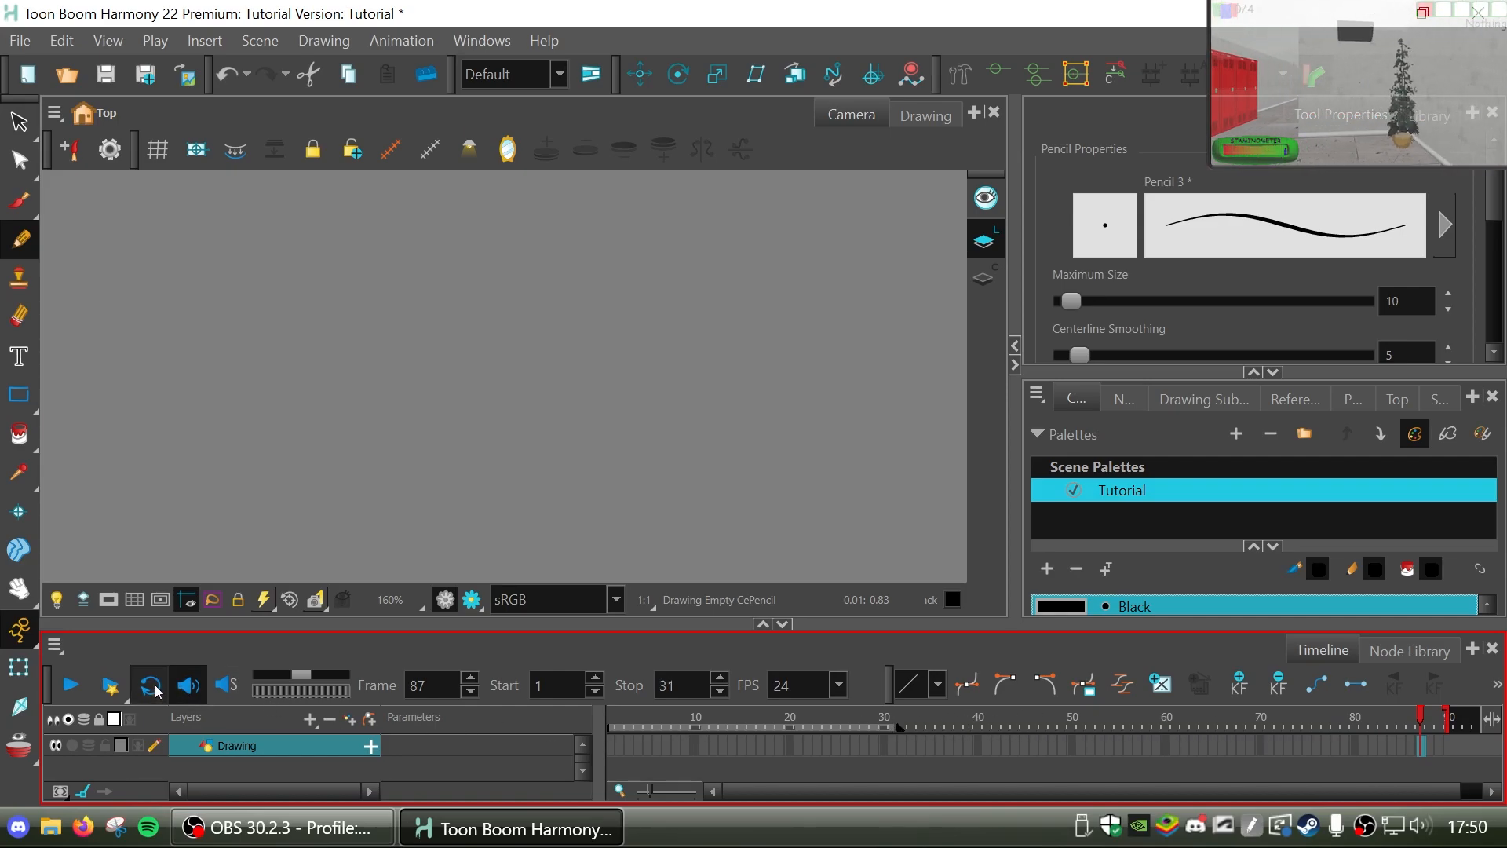
left_click_drag(648, 717, 608, 730)
left_click(79, 689)
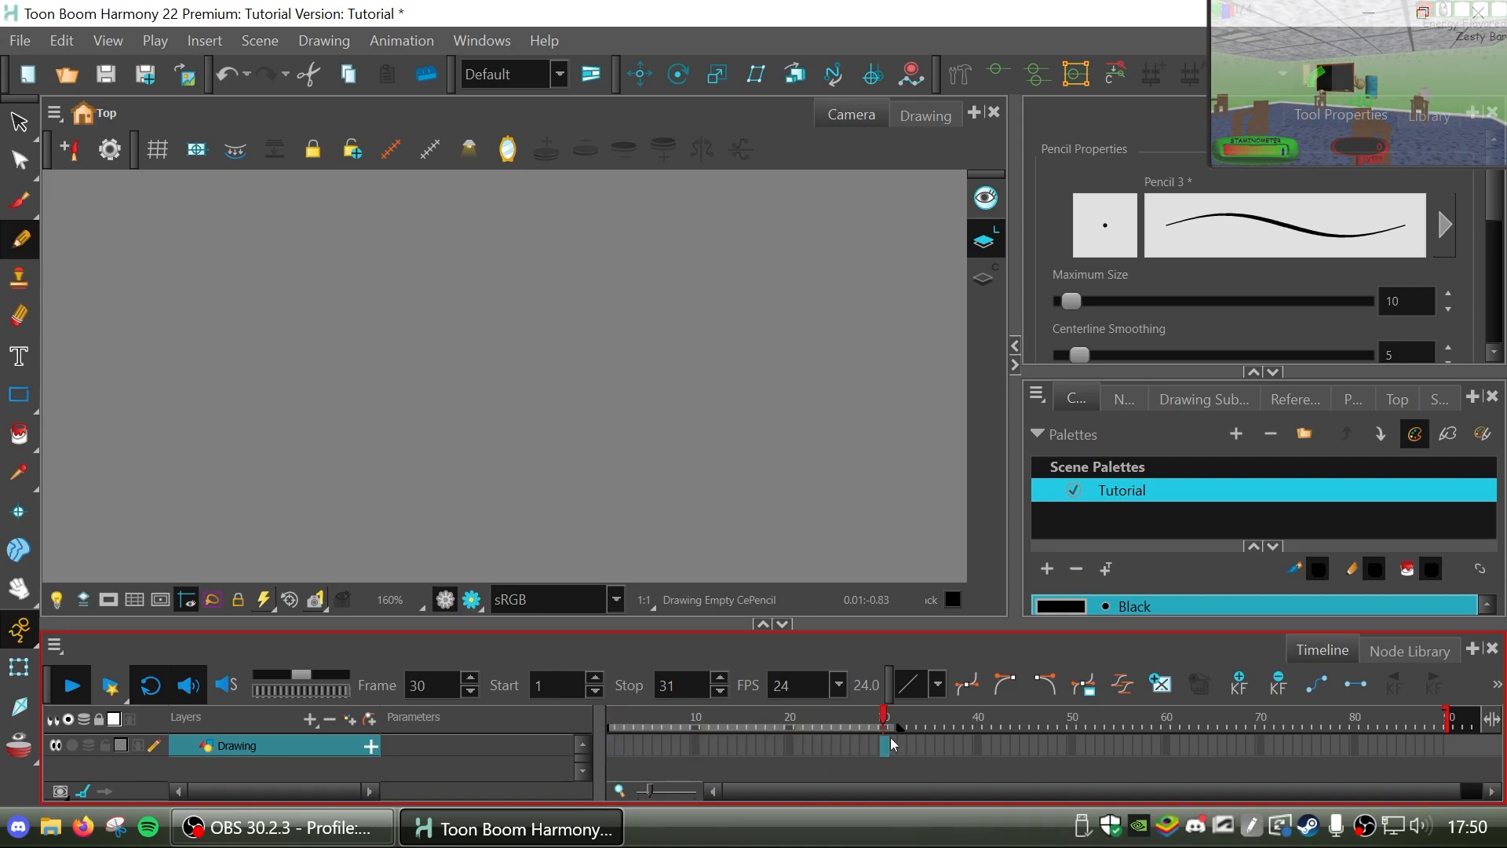
left_click(92, 698)
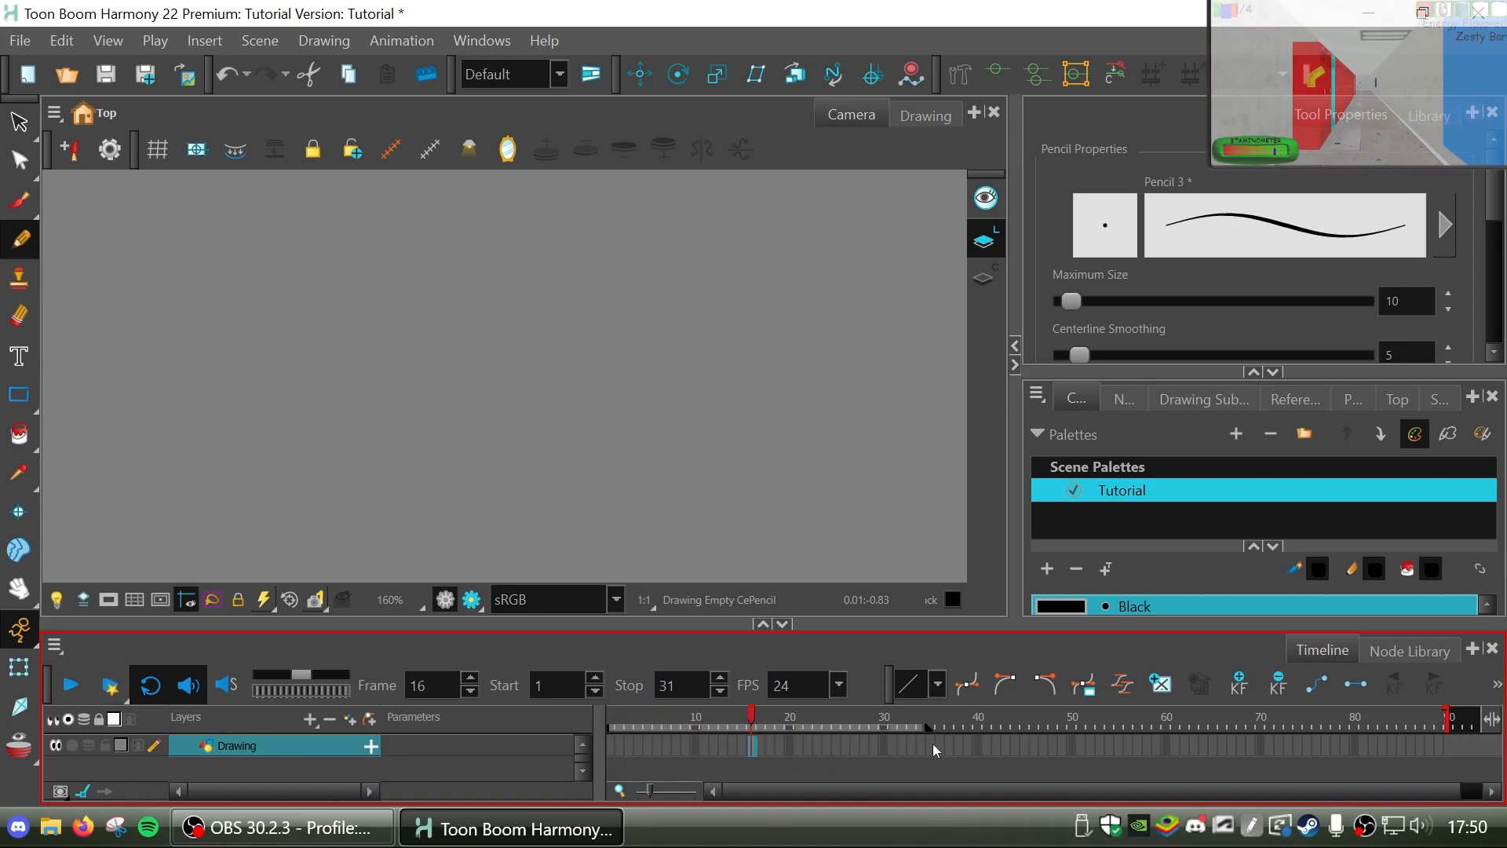
left_click_drag(932, 744, 1184, 746)
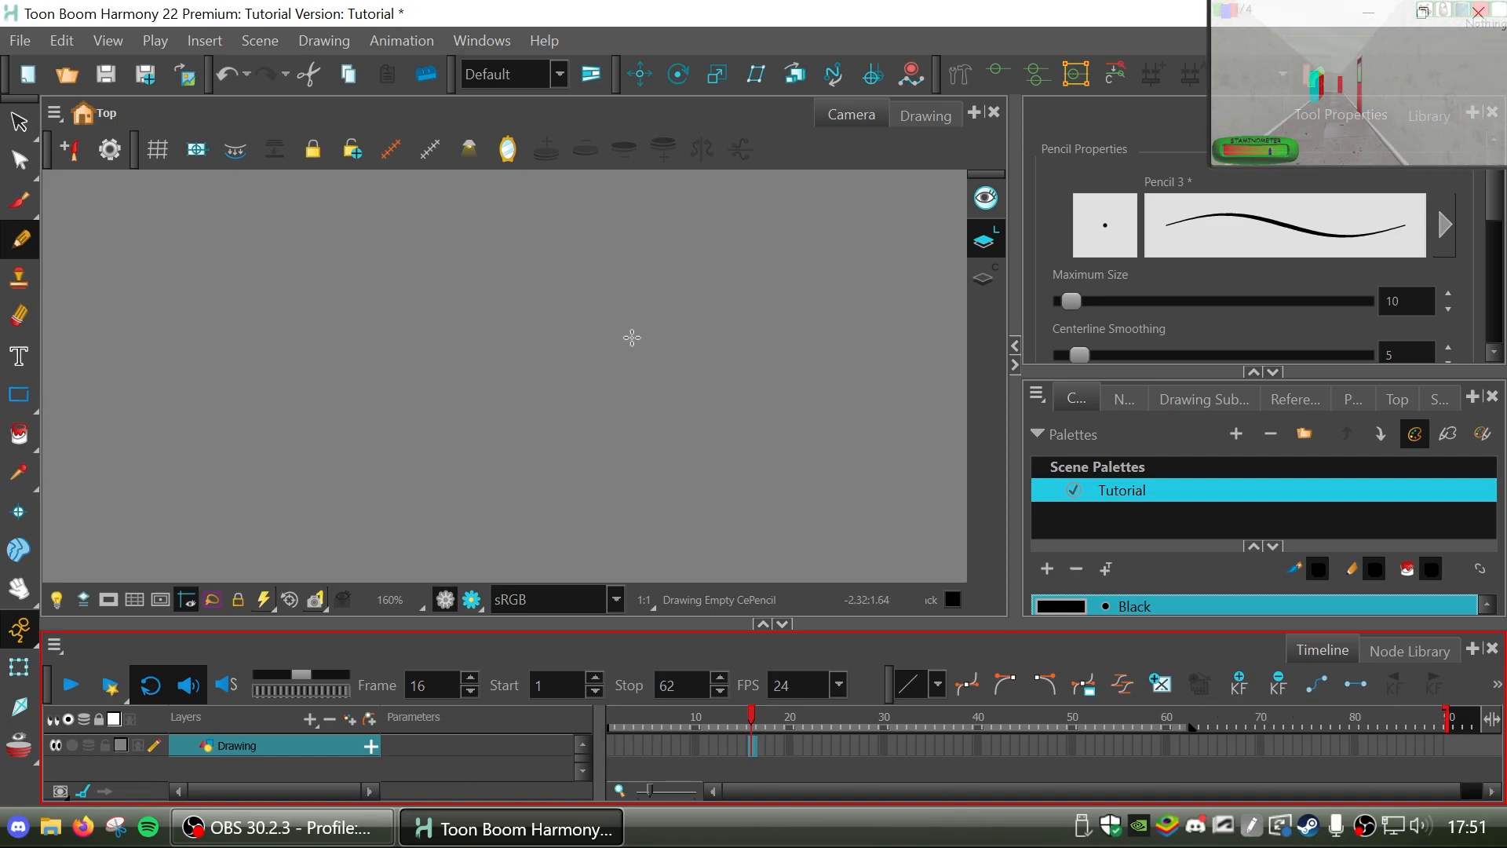
Draw two overlapping ovals side by side with the Pencil on frame 16, leaving a short overrun at the left oval's start.
mouse_move(424, 322)
left_mouse_down()
mouse_move(462, 427)
mouse_move(417, 349)
mouse_move(494, 434)
mouse_move(416, 307)
left_mouse_up()
key("ctrl+z")
key("ctrl+z")
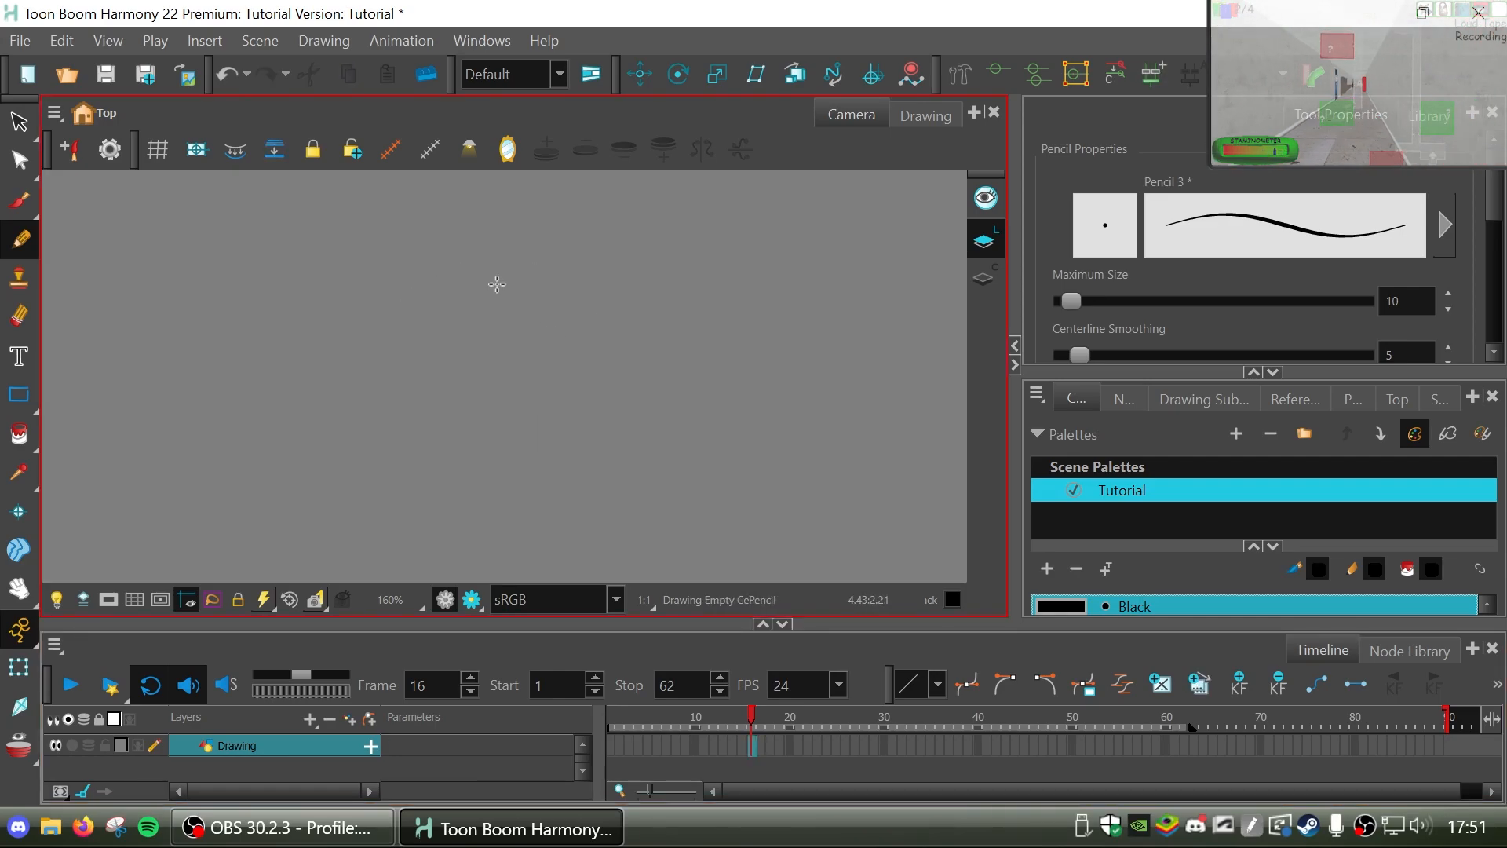
mouse_move(487, 262)
left_mouse_down()
mouse_move(562, 409)
mouse_move(628, 381)
left_mouse_up()
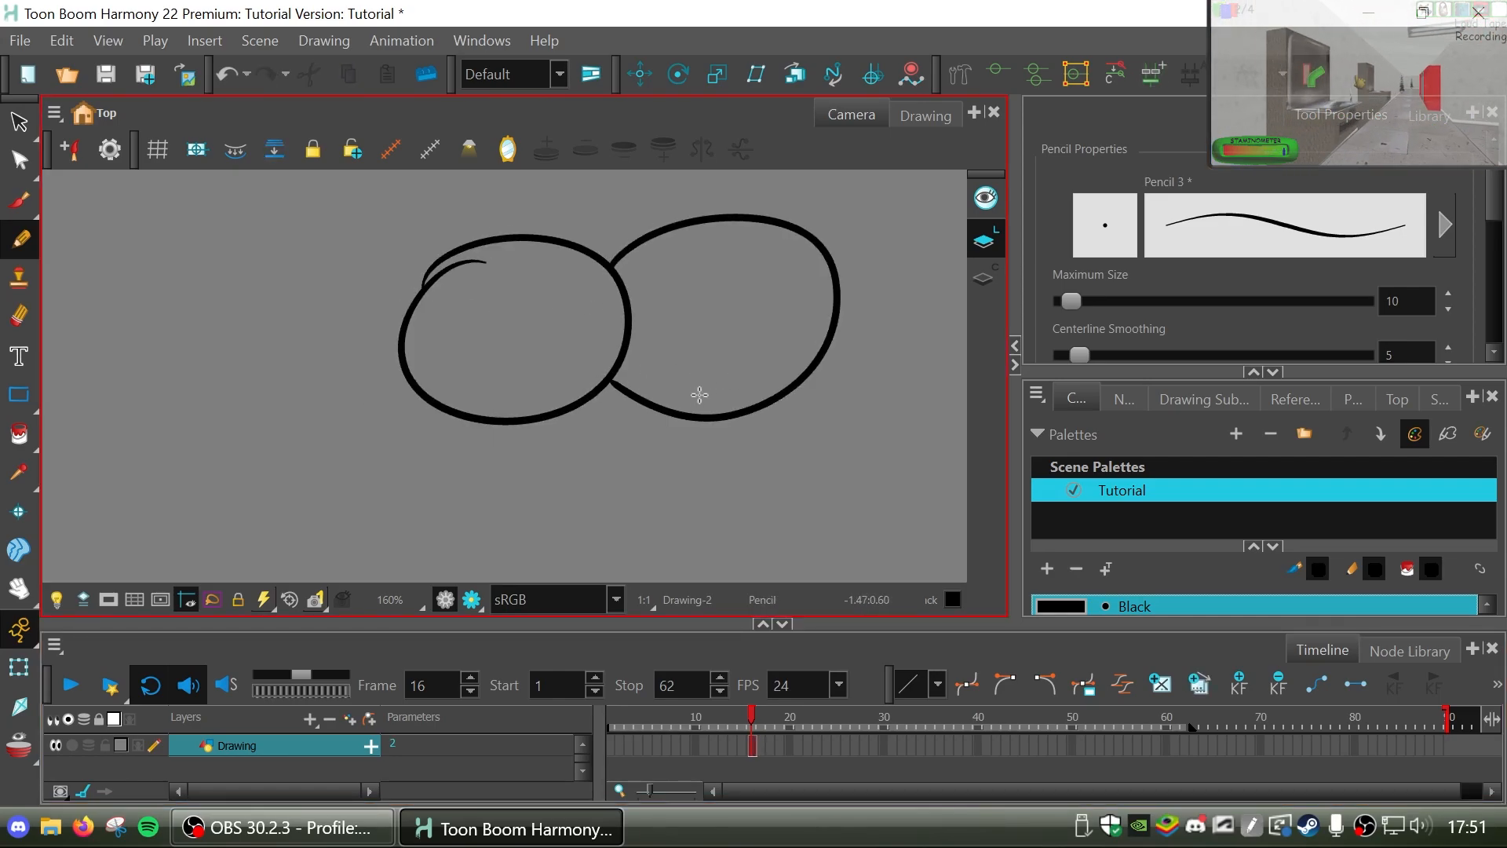
scroll(788, 384, "down", 4)
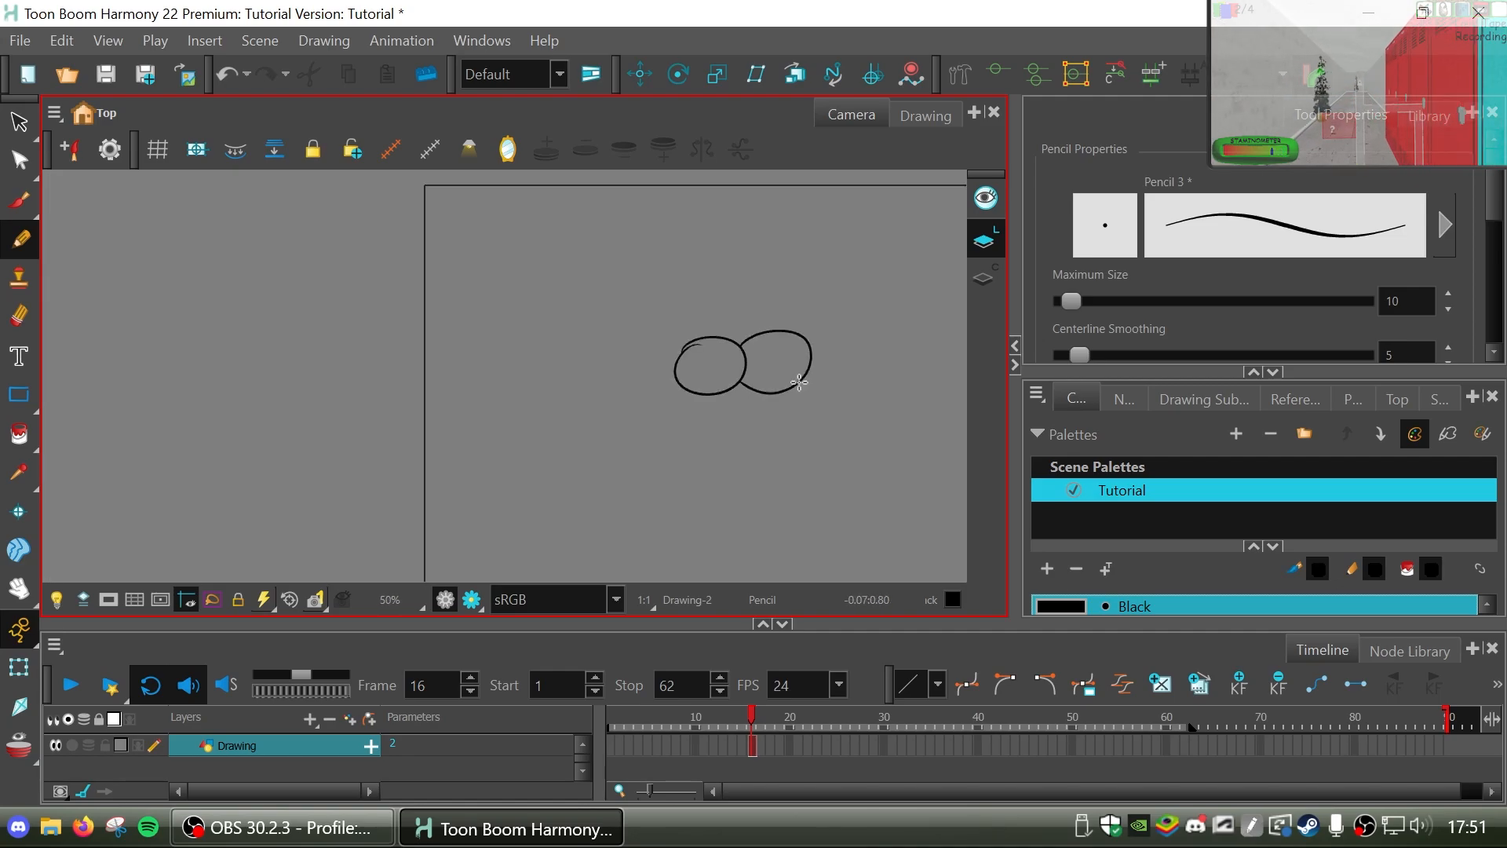
scroll(798, 379, "up", 2)
left_click_drag(726, 281, 752, 383)
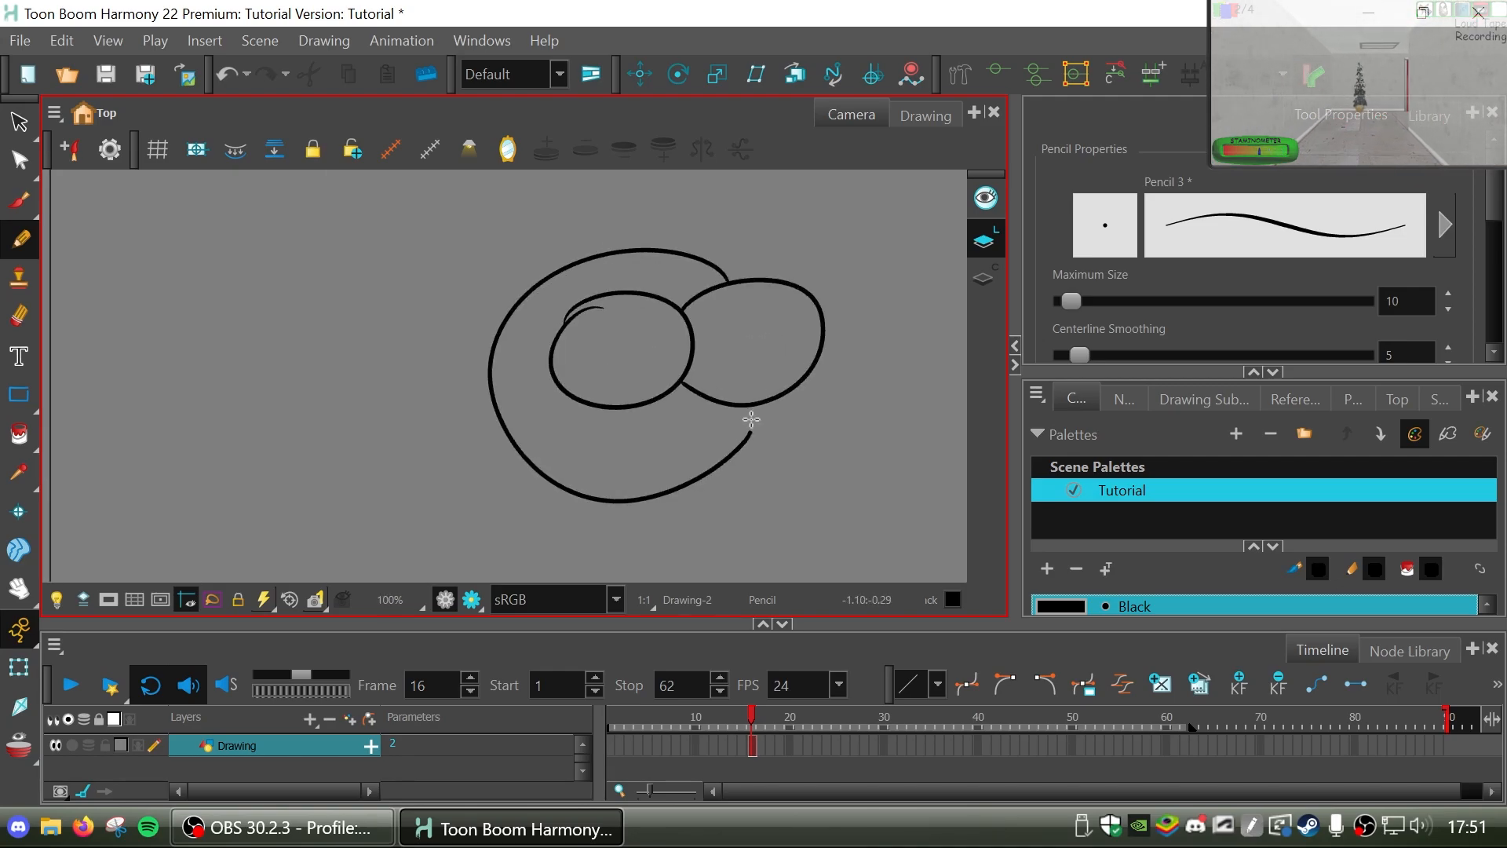
key("ctrl+z")
mouse_move(730, 283)
left_mouse_down()
mouse_move(713, 399)
mouse_move(469, 431)
mouse_move(726, 295)
mouse_move(663, 250)
mouse_move(723, 422)
mouse_move(740, 401)
mouse_move(562, 265)
mouse_move(740, 397)
left_mouse_up()
key("ctrl+z")
key("ctrl+z")
key("ctrl+z")
key("ctrl+z")
mouse_move(733, 279)
left_mouse_down()
mouse_move(491, 309)
mouse_move(720, 398)
left_mouse_up()
key("ctrl+z")
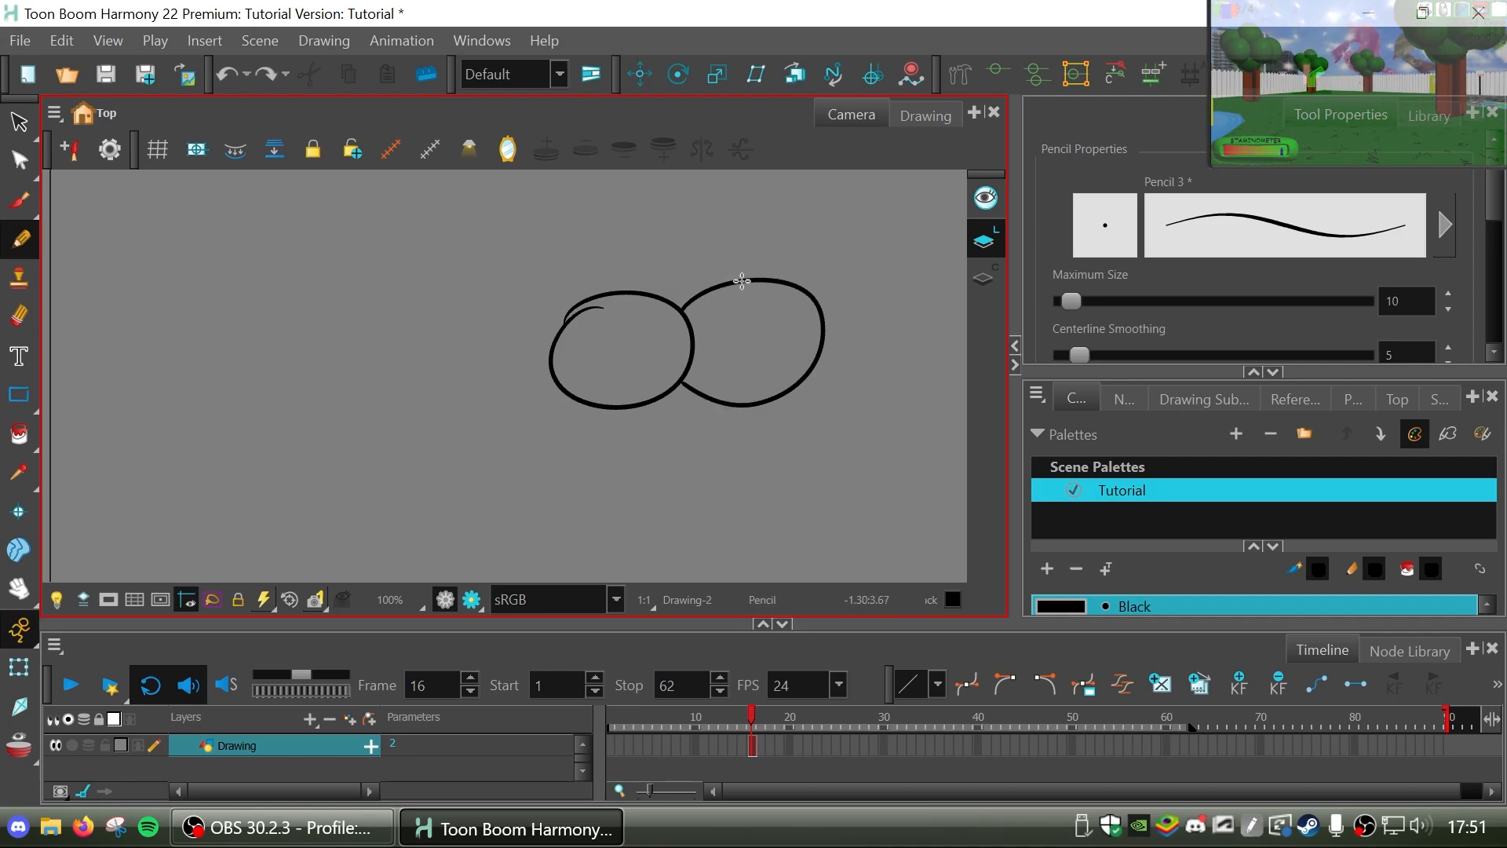
Draw a large pencil curve around the left oval with its ends on the right oval, and nudge it slightly down with the Select tool.
left_click_drag(738, 281, 720, 398)
key("alt+s")
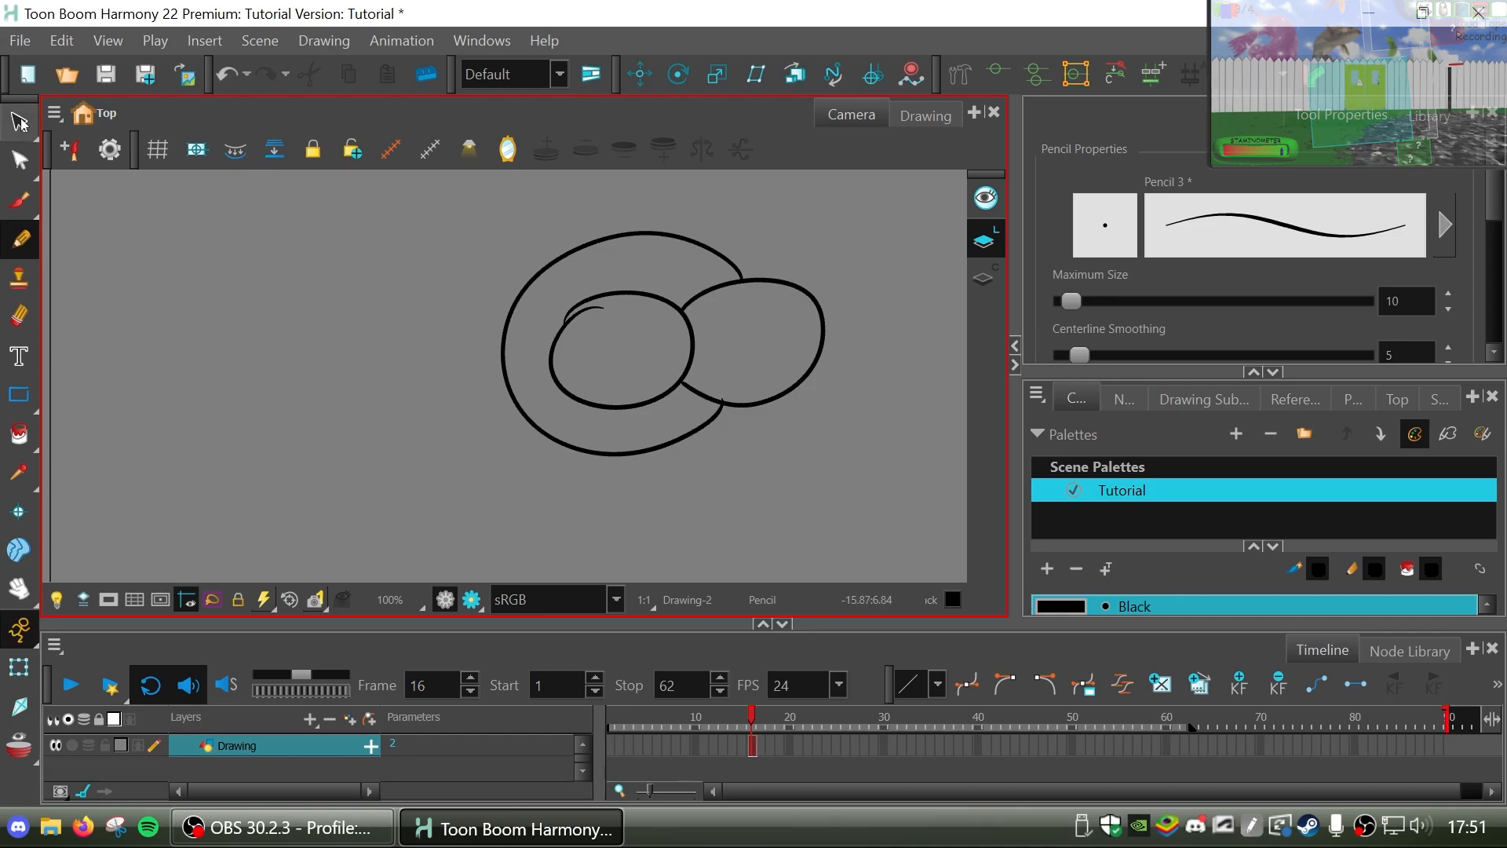
left_click(646, 443)
key("Down")
key("Down")
key("Down")
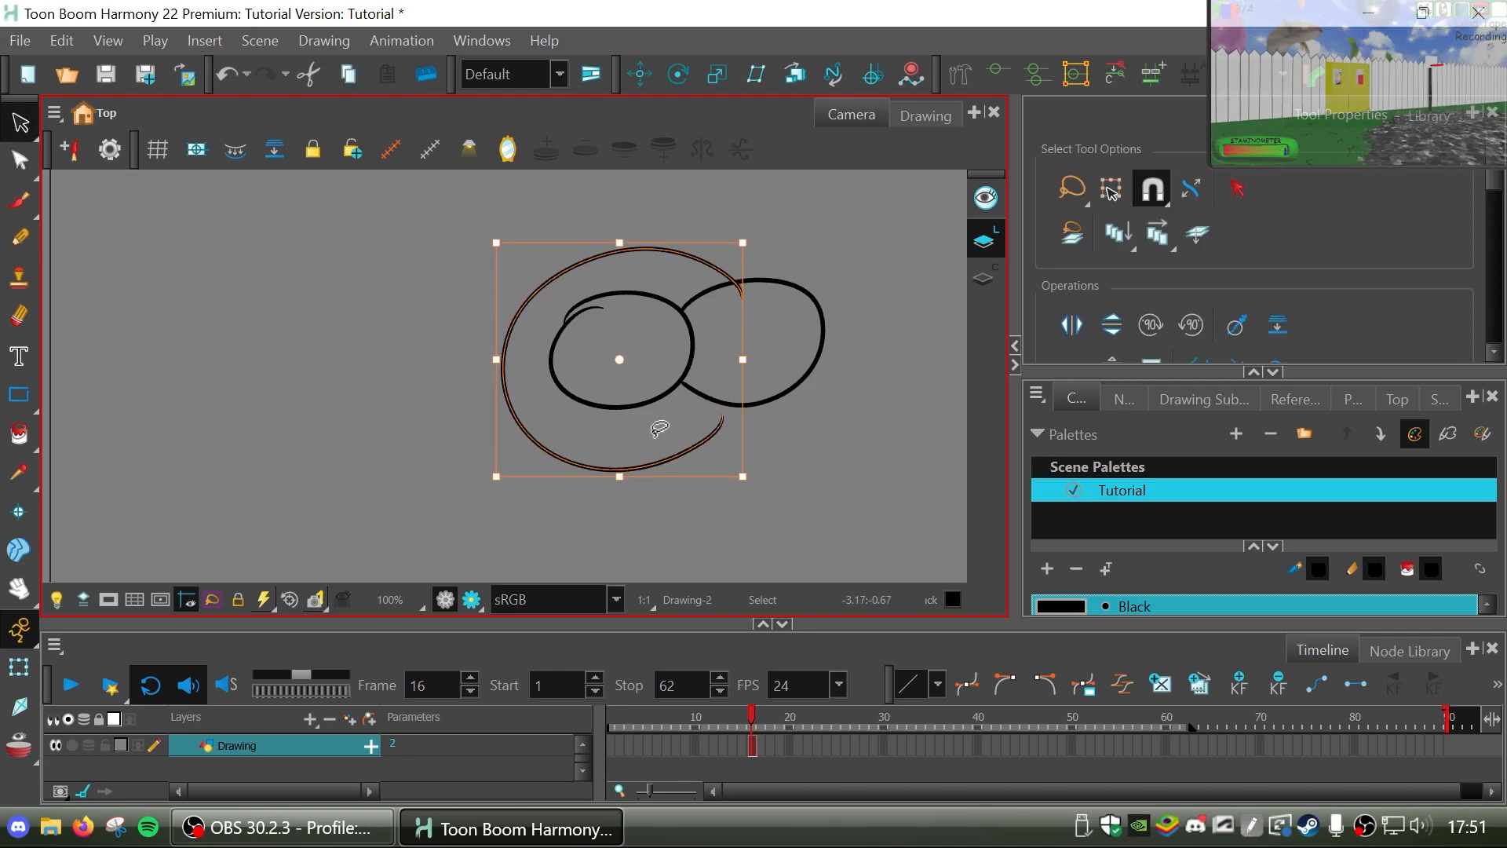
key("Up")
key("Up")
key("Down")
key("Down")
key("Up")
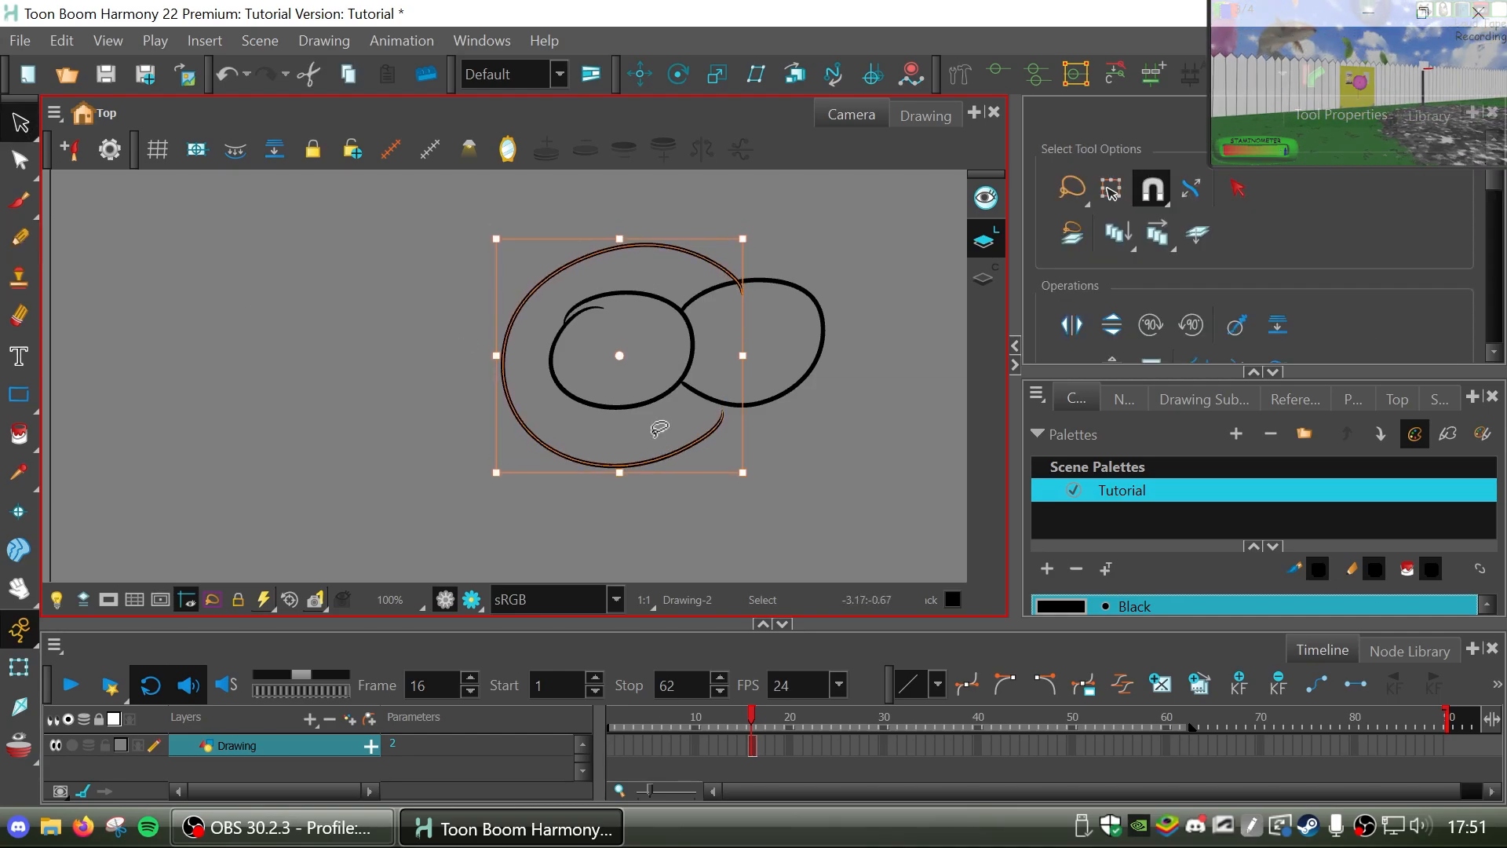
left_click(122, 323)
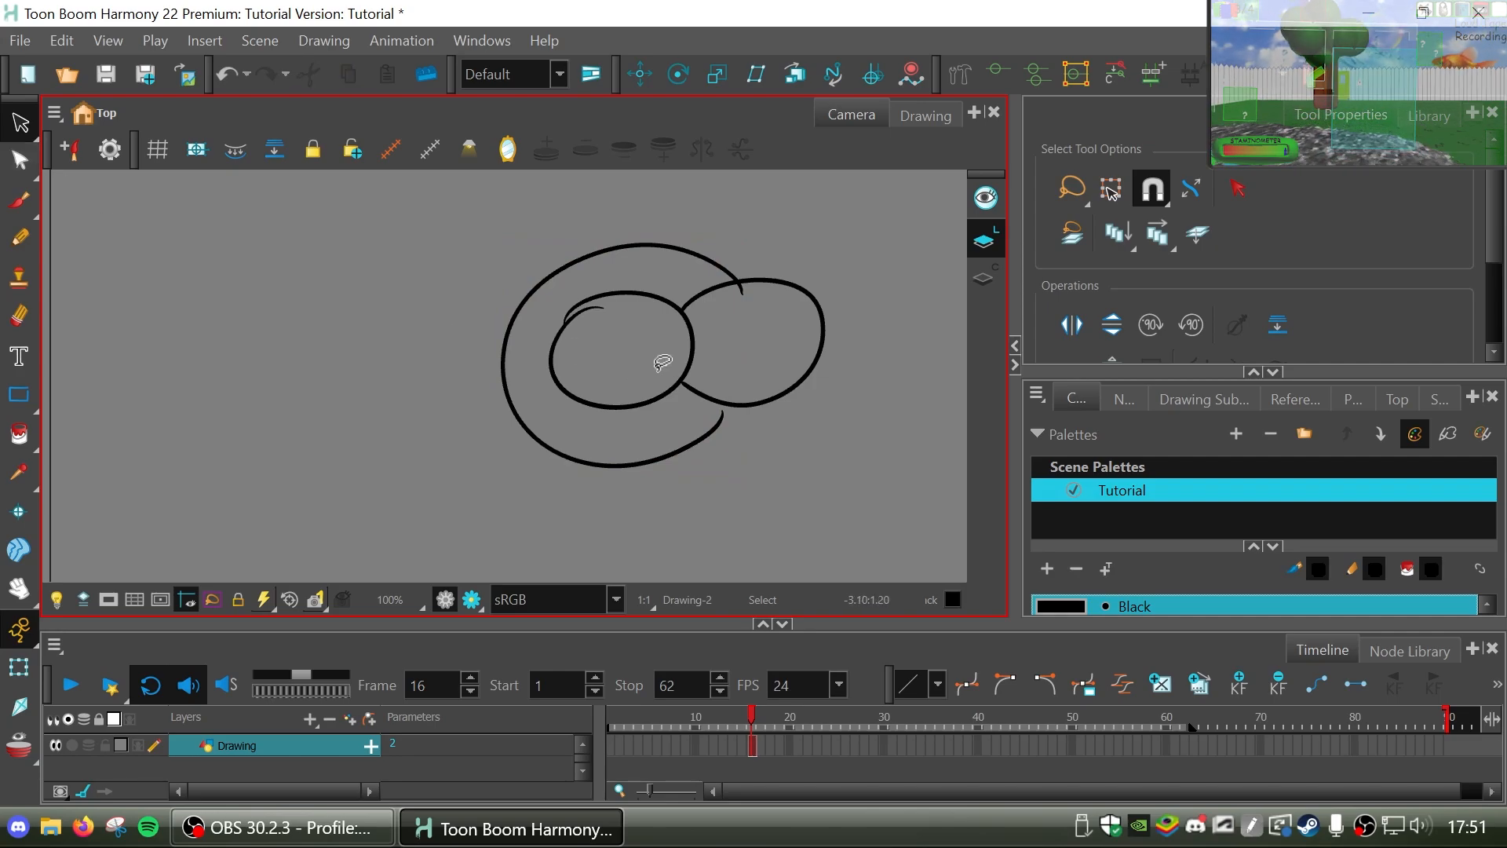
Erase the overrun stroke inside the left oval's upper-left edge with the Eraser, redoing the first pass.
scroll(662, 361, "up", 2)
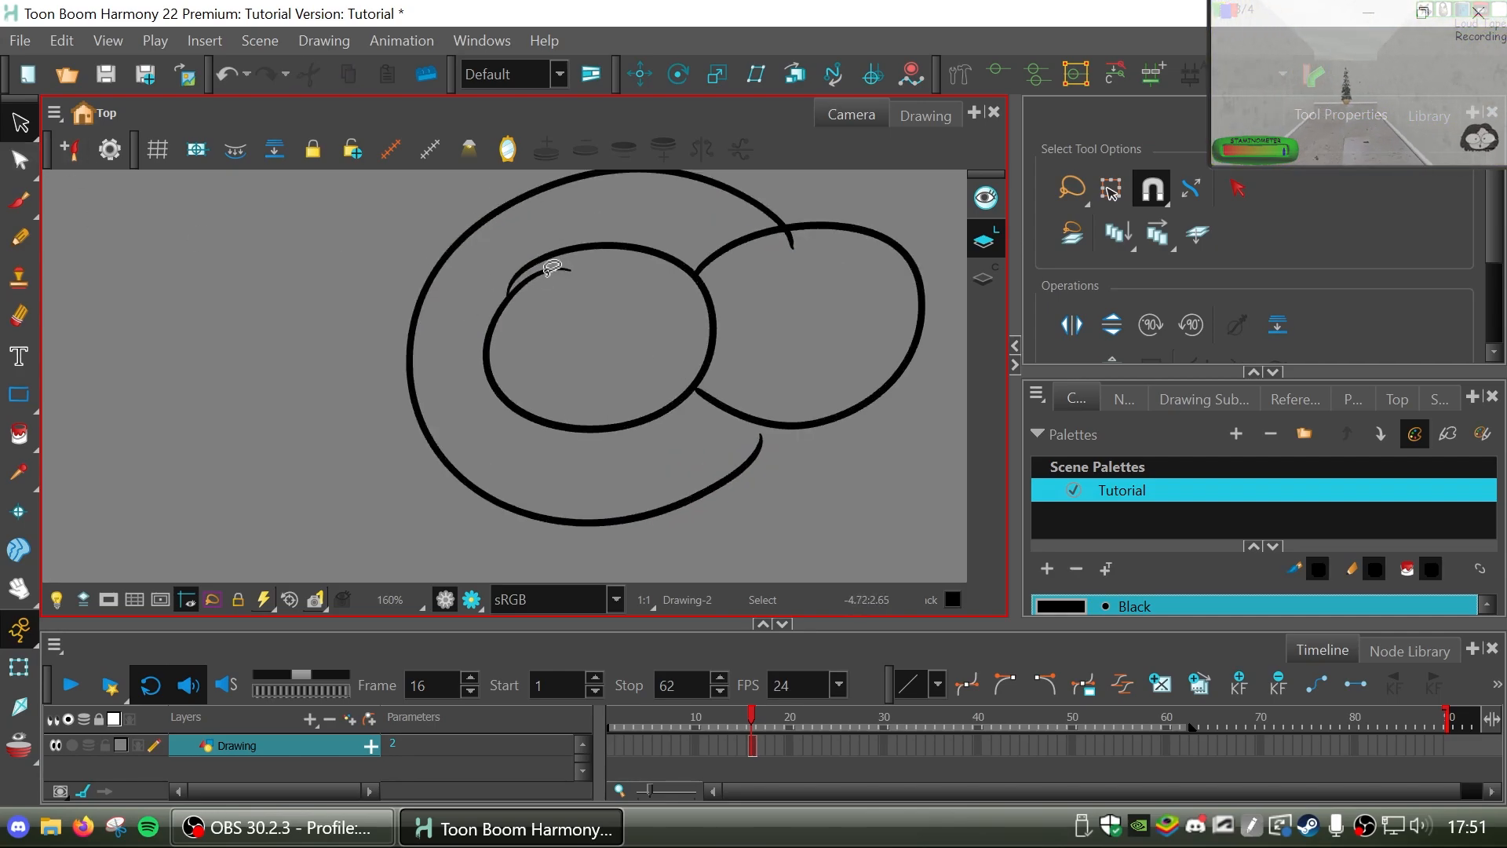
scroll(554, 249, "up", 2)
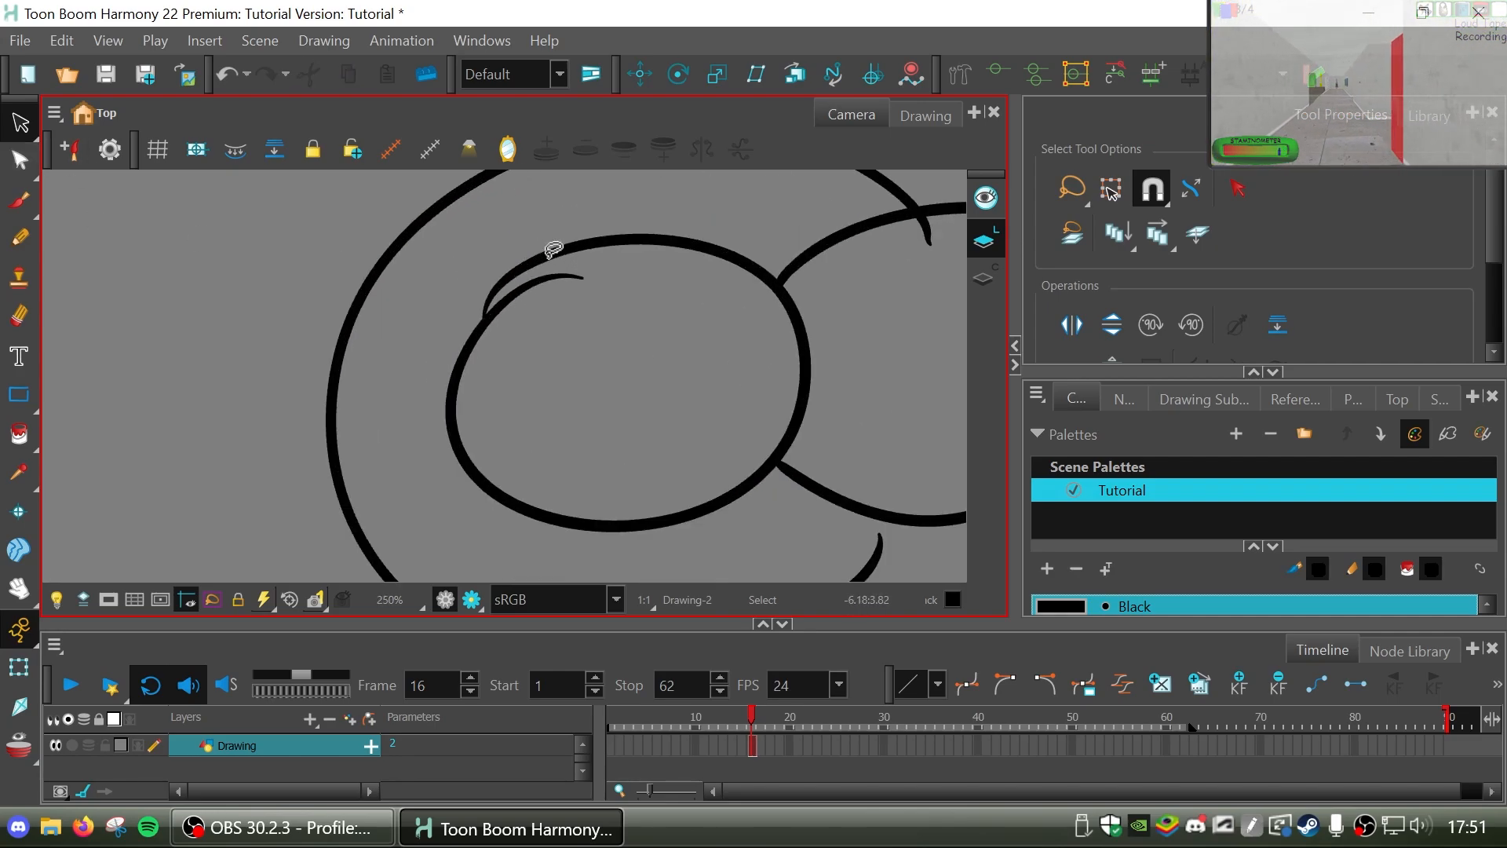
key("alt+e")
left_click_drag(537, 290, 576, 277)
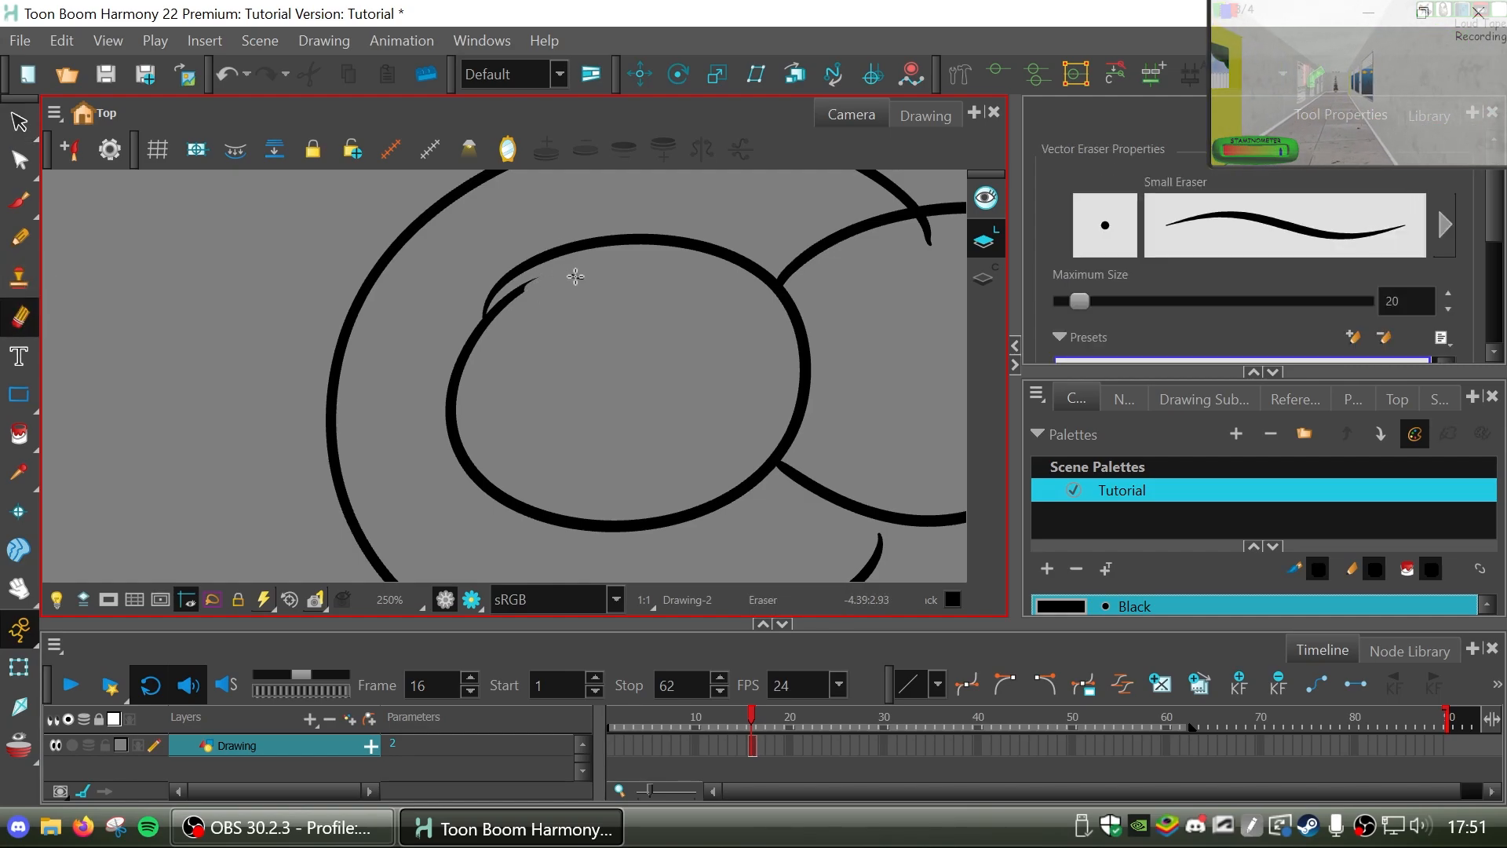
key("ctrl+z")
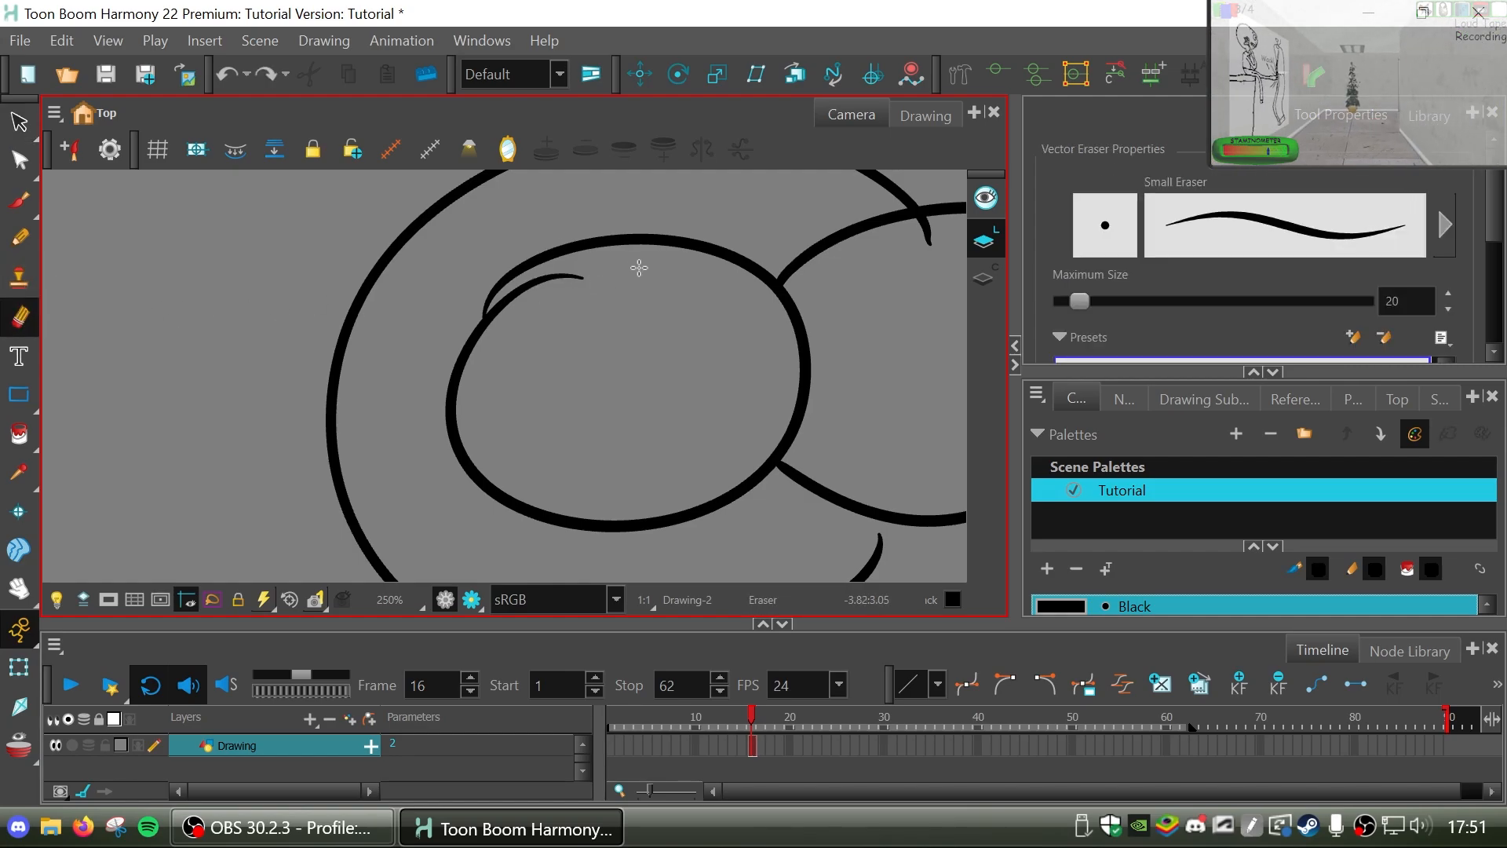
left_click_drag(540, 292, 582, 278)
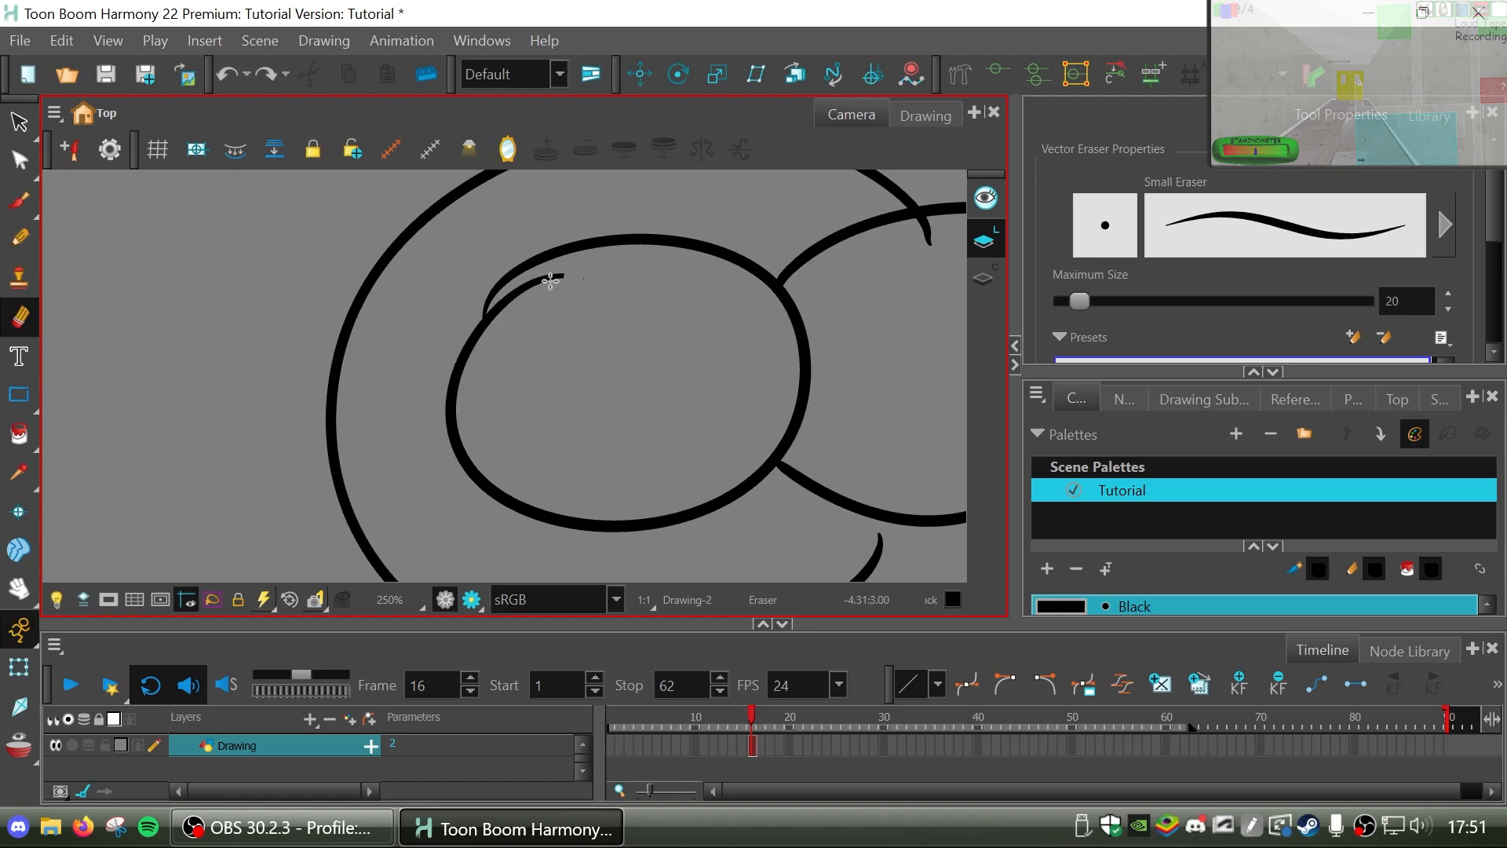
Draw a brush scribble beside the ovals, try the Eraser on the outer pencil curve, and undo both.
key("alt+b")
mouse_move(236, 194)
left_mouse_down()
mouse_move(115, 317)
mouse_move(239, 410)
left_mouse_up()
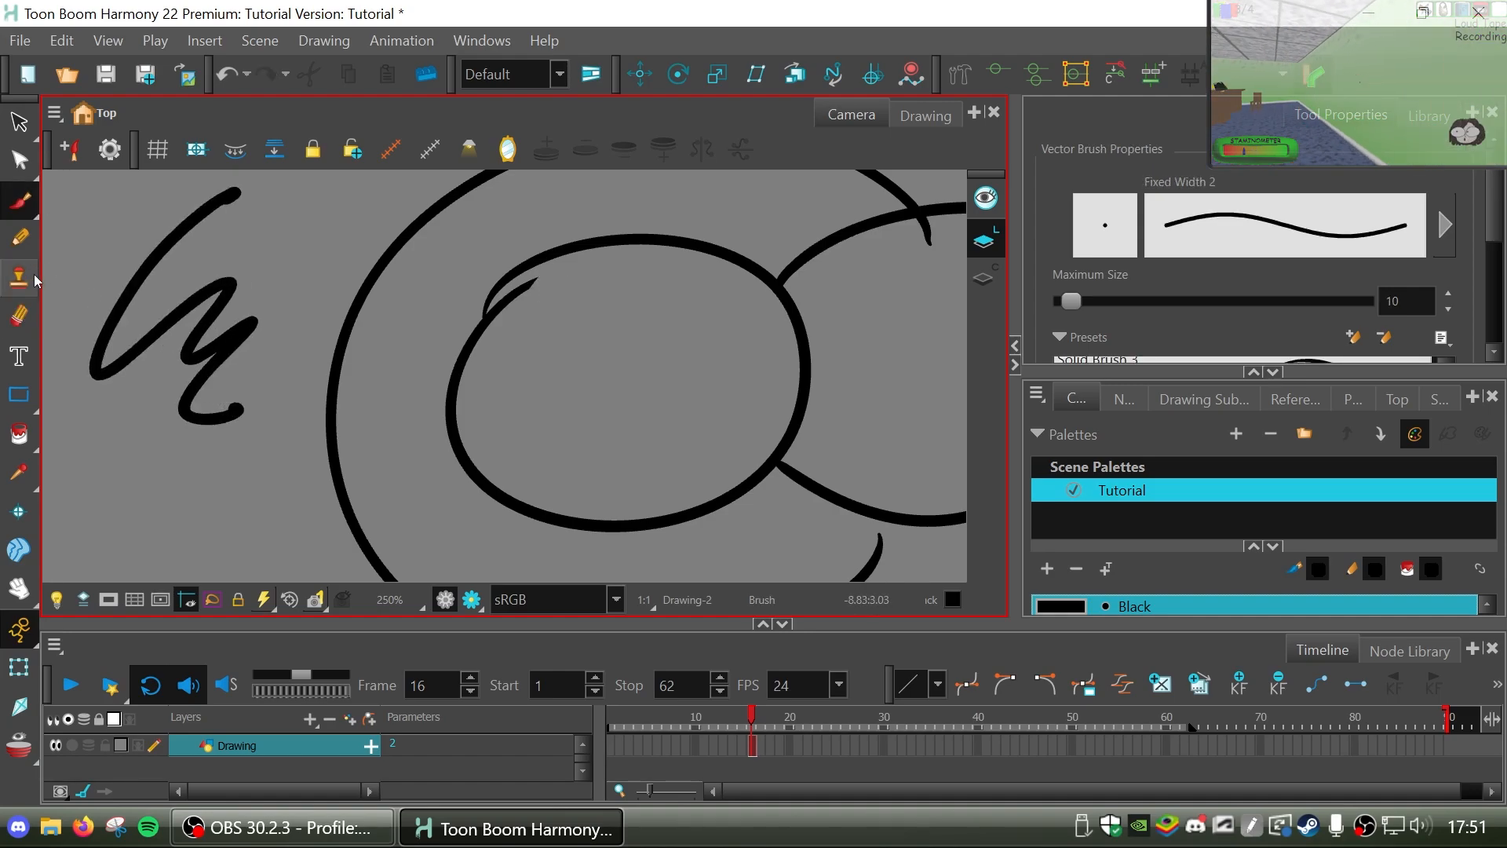
left_click(21, 318)
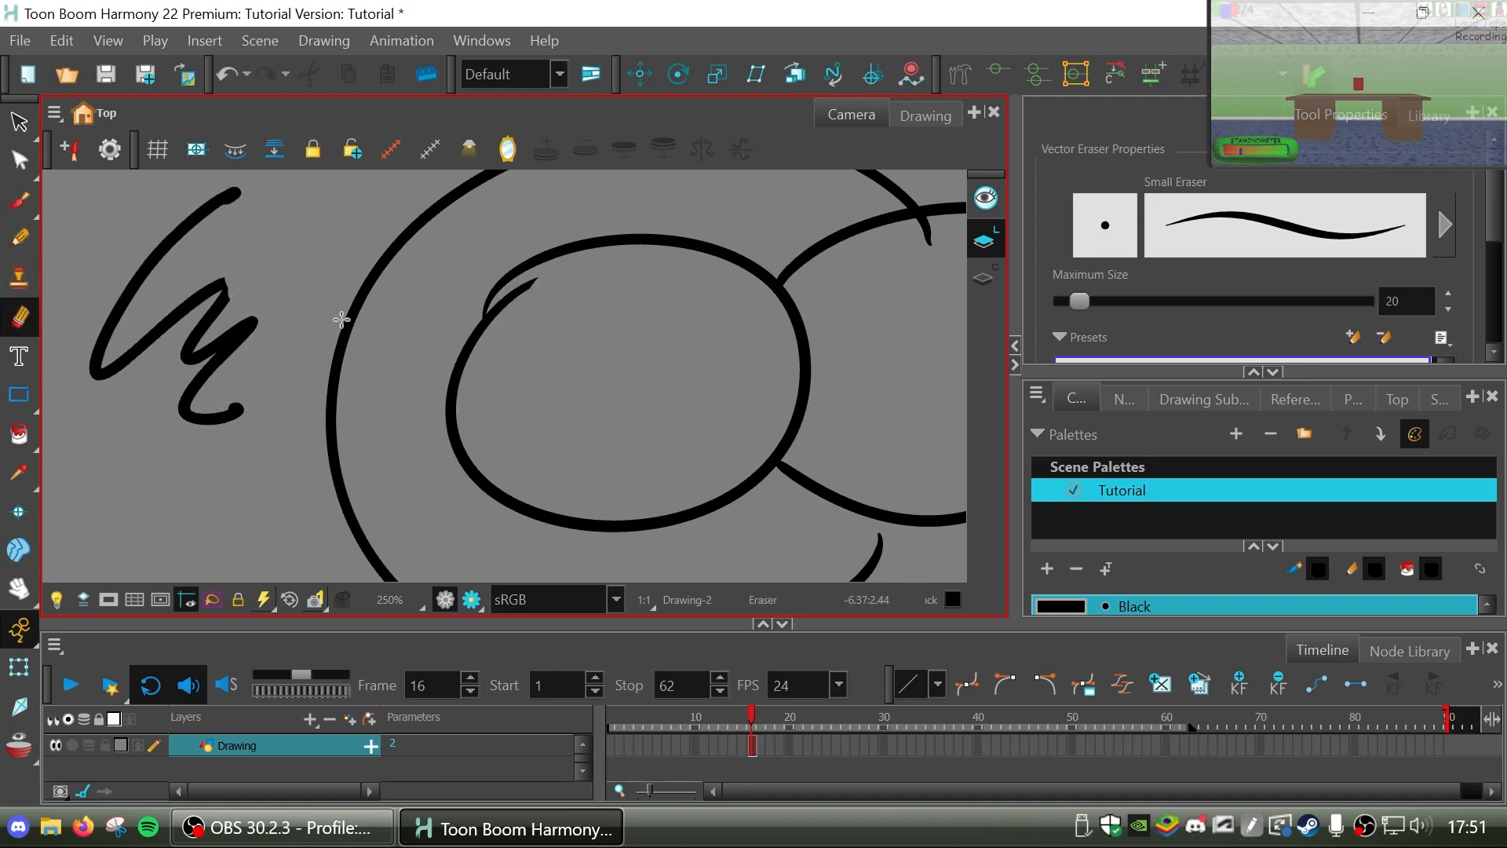
key("ctrl+z")
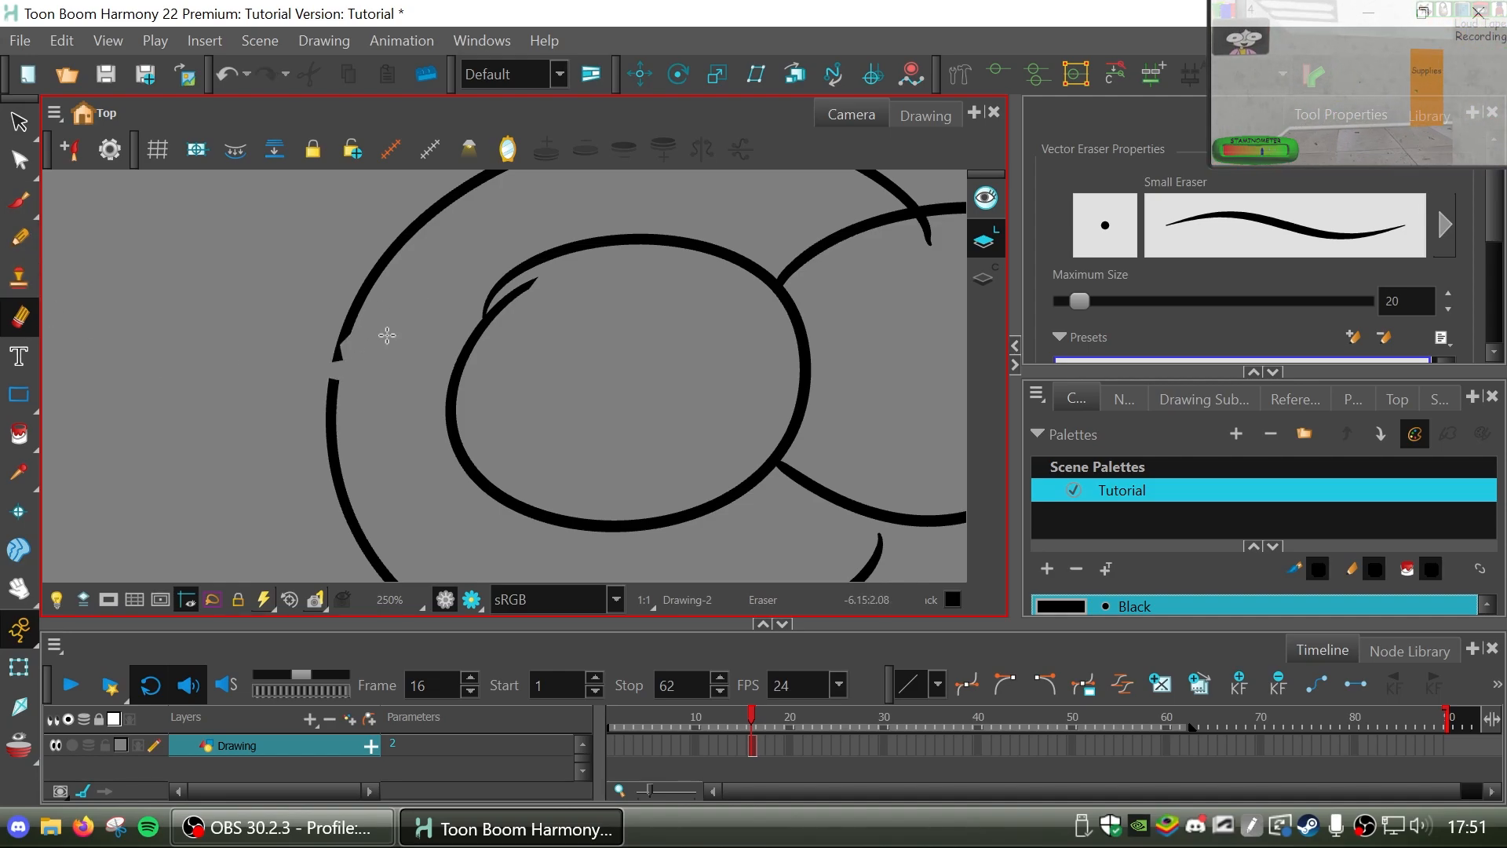
key("ctrl+z")
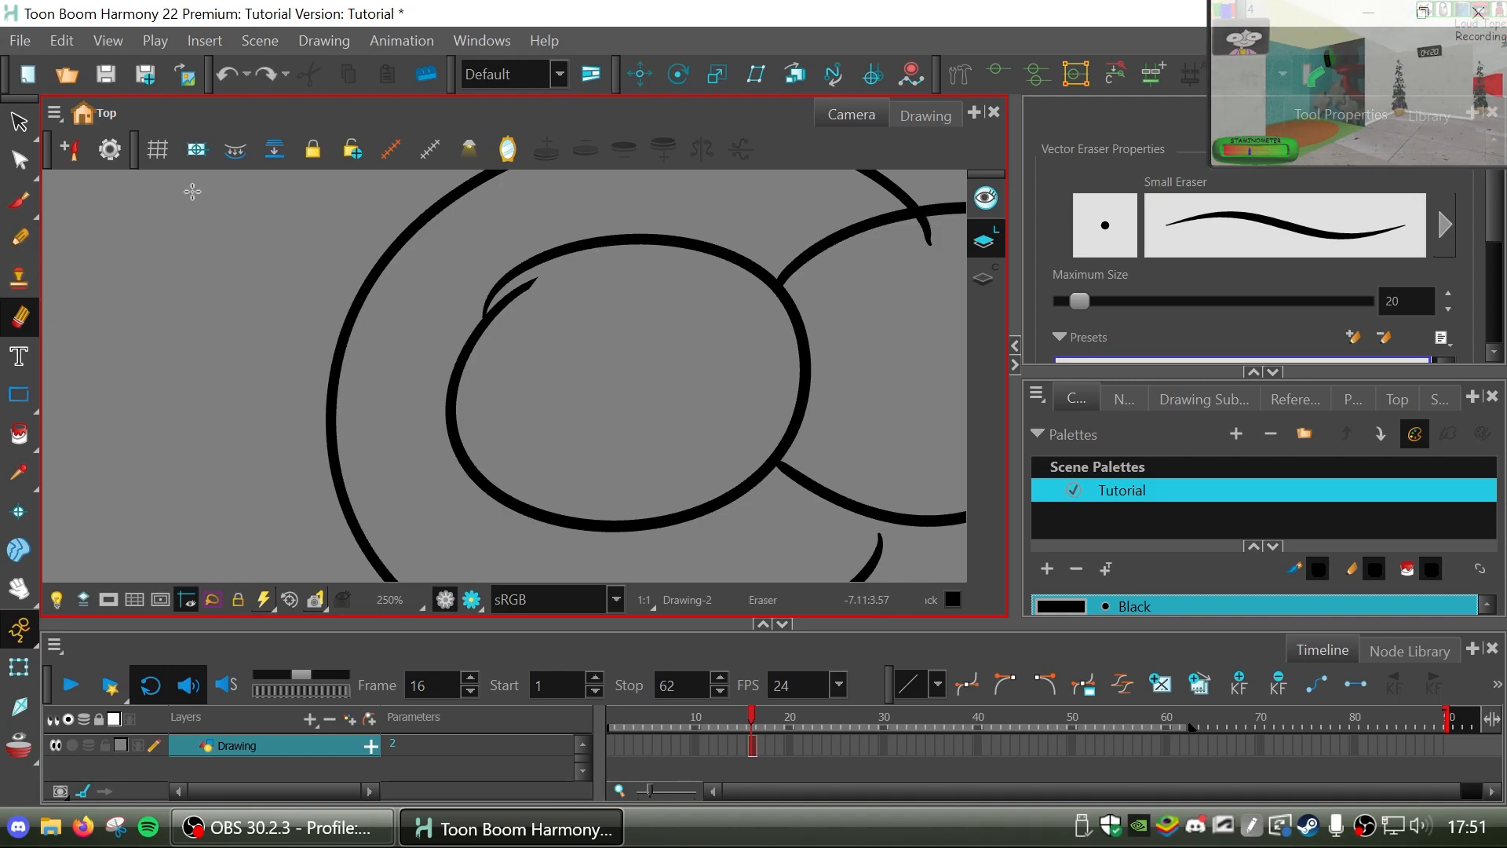
Pull the left oval's leftover stroke ends onto its outline with the Contour Editor, undoing the accidental line thinning.
left_click(17, 165)
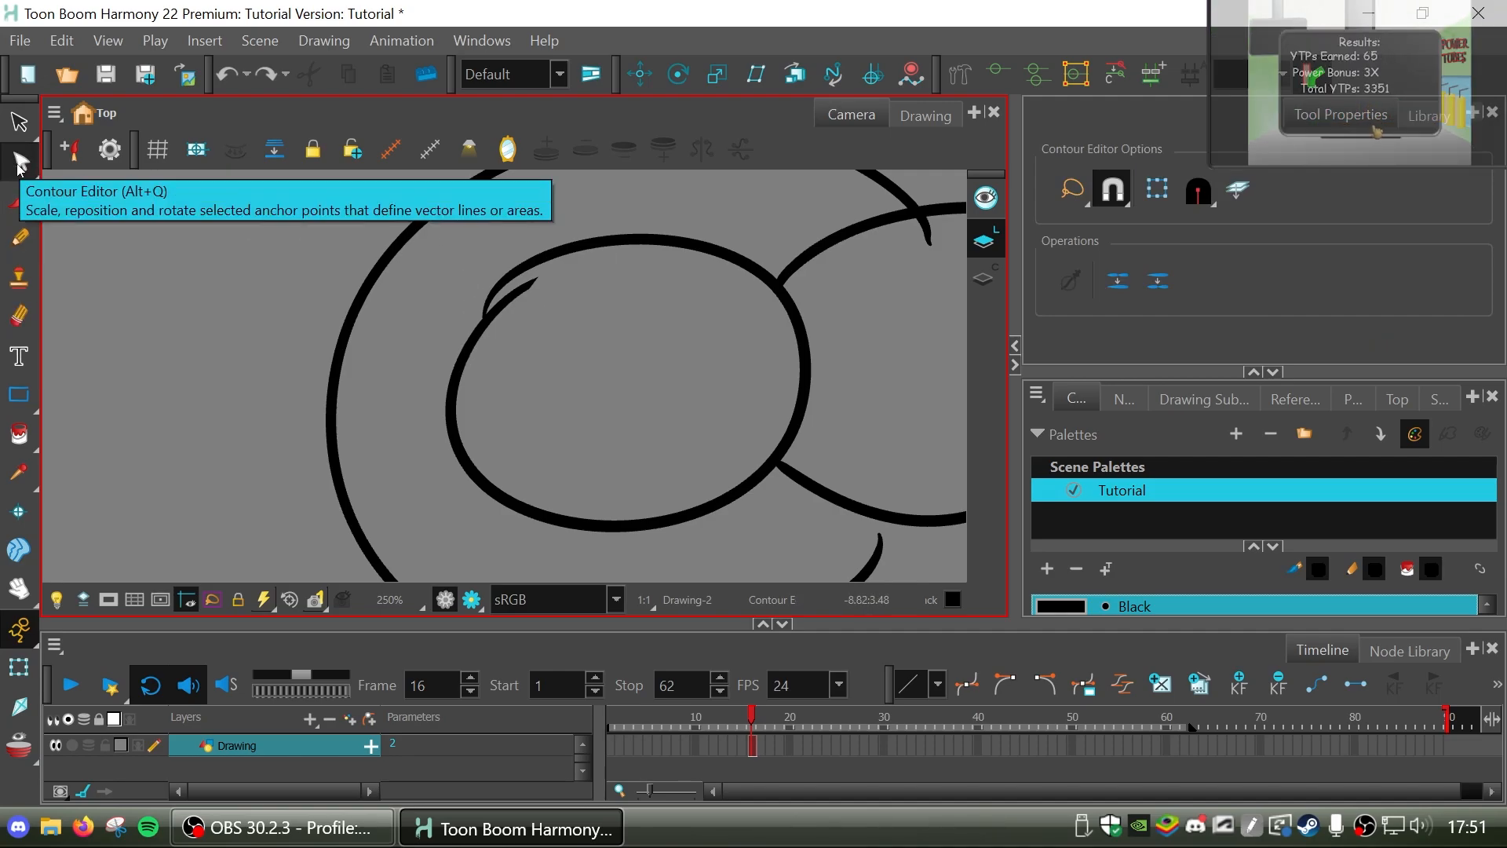
left_click(519, 298)
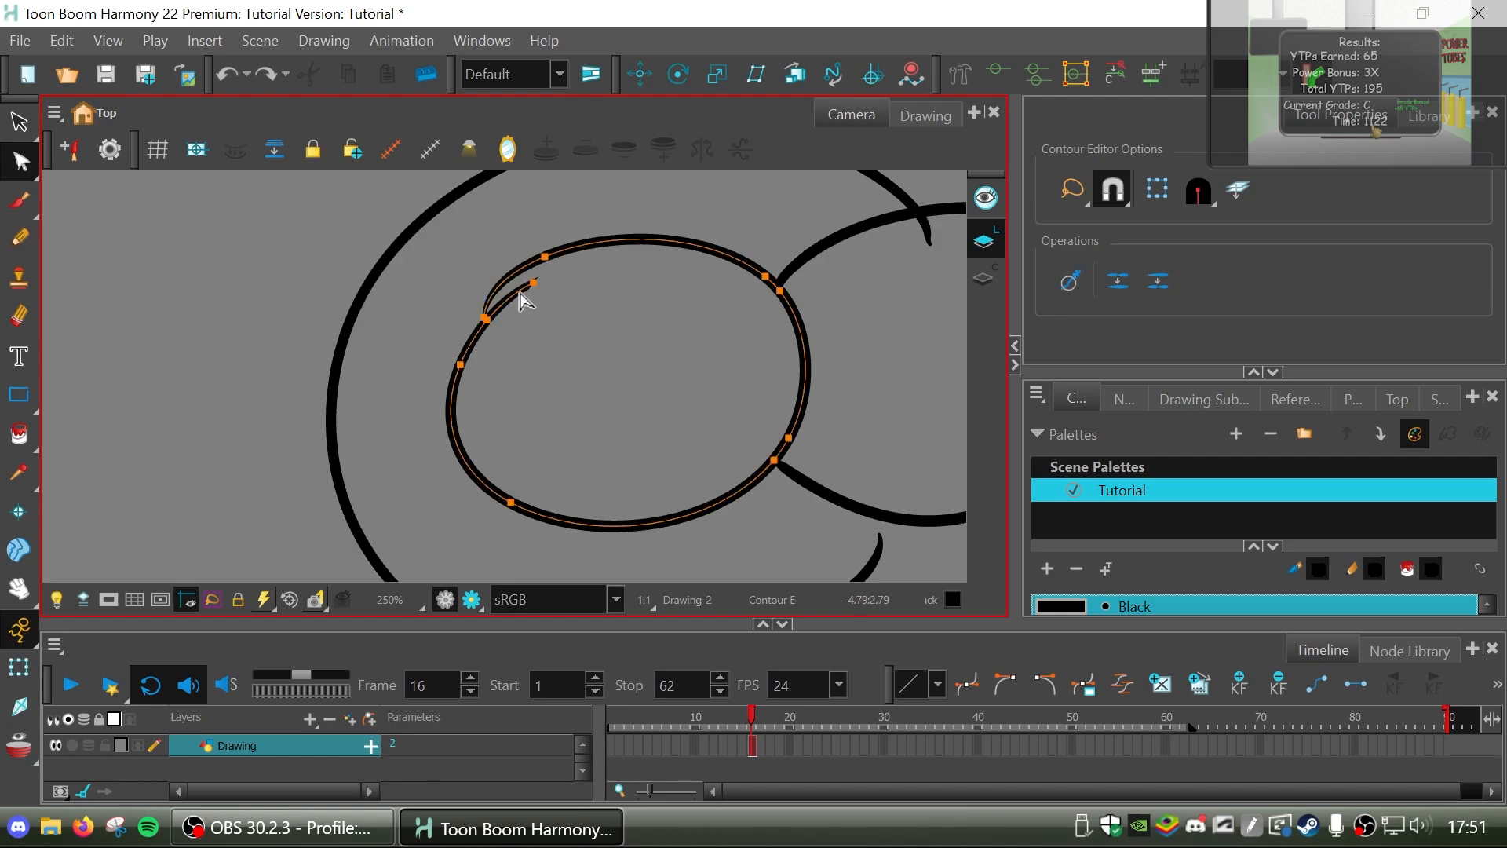
left_click_drag(536, 284, 521, 283)
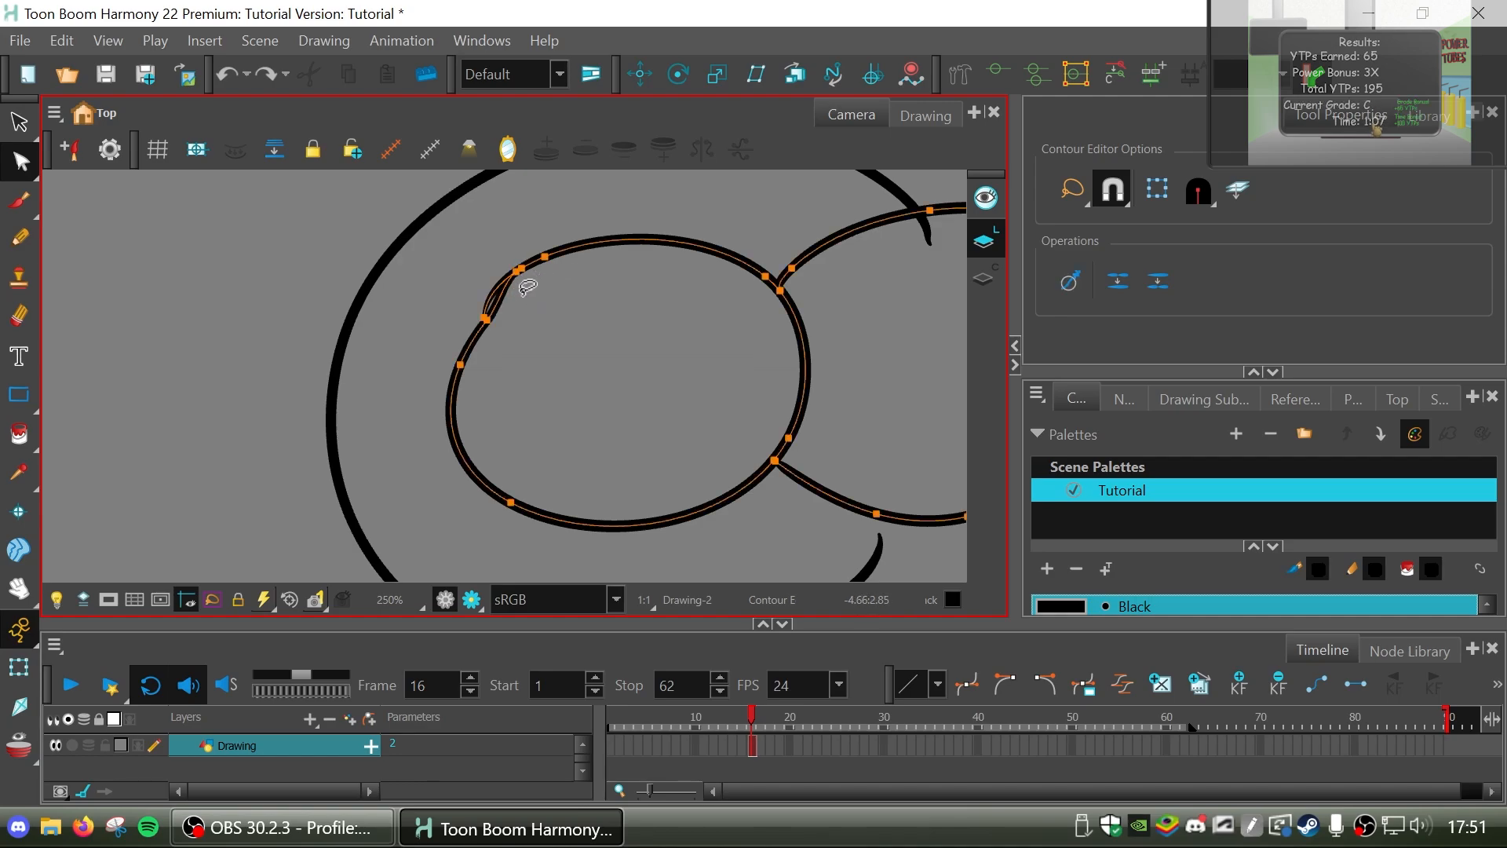
mouse_move(477, 313)
left_mouse_down()
mouse_move(457, 347)
mouse_move(482, 330)
left_mouse_up()
left_click(485, 338)
left_click(477, 330)
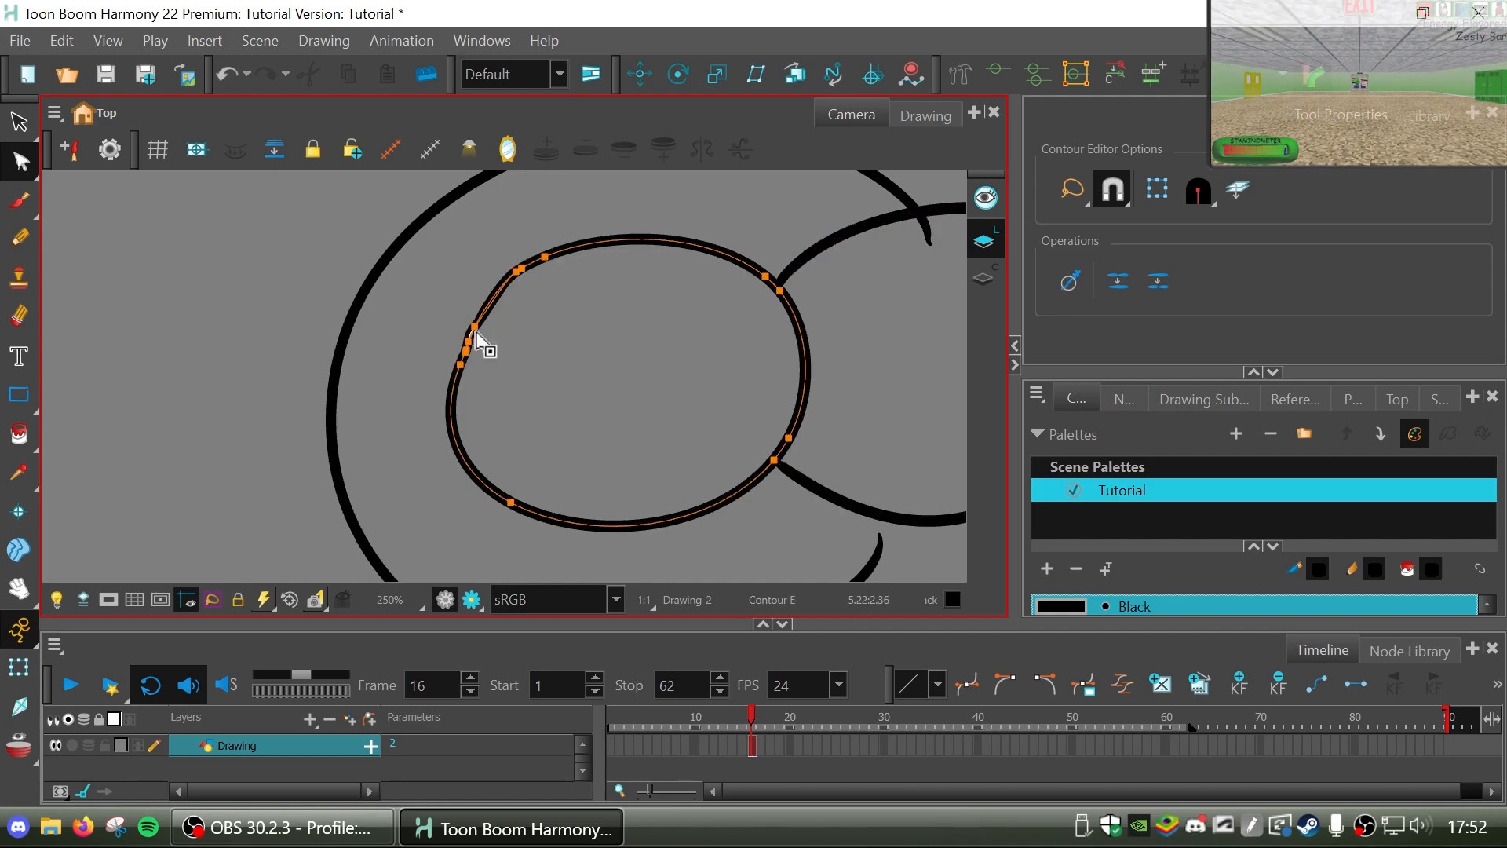
left_click(476, 327)
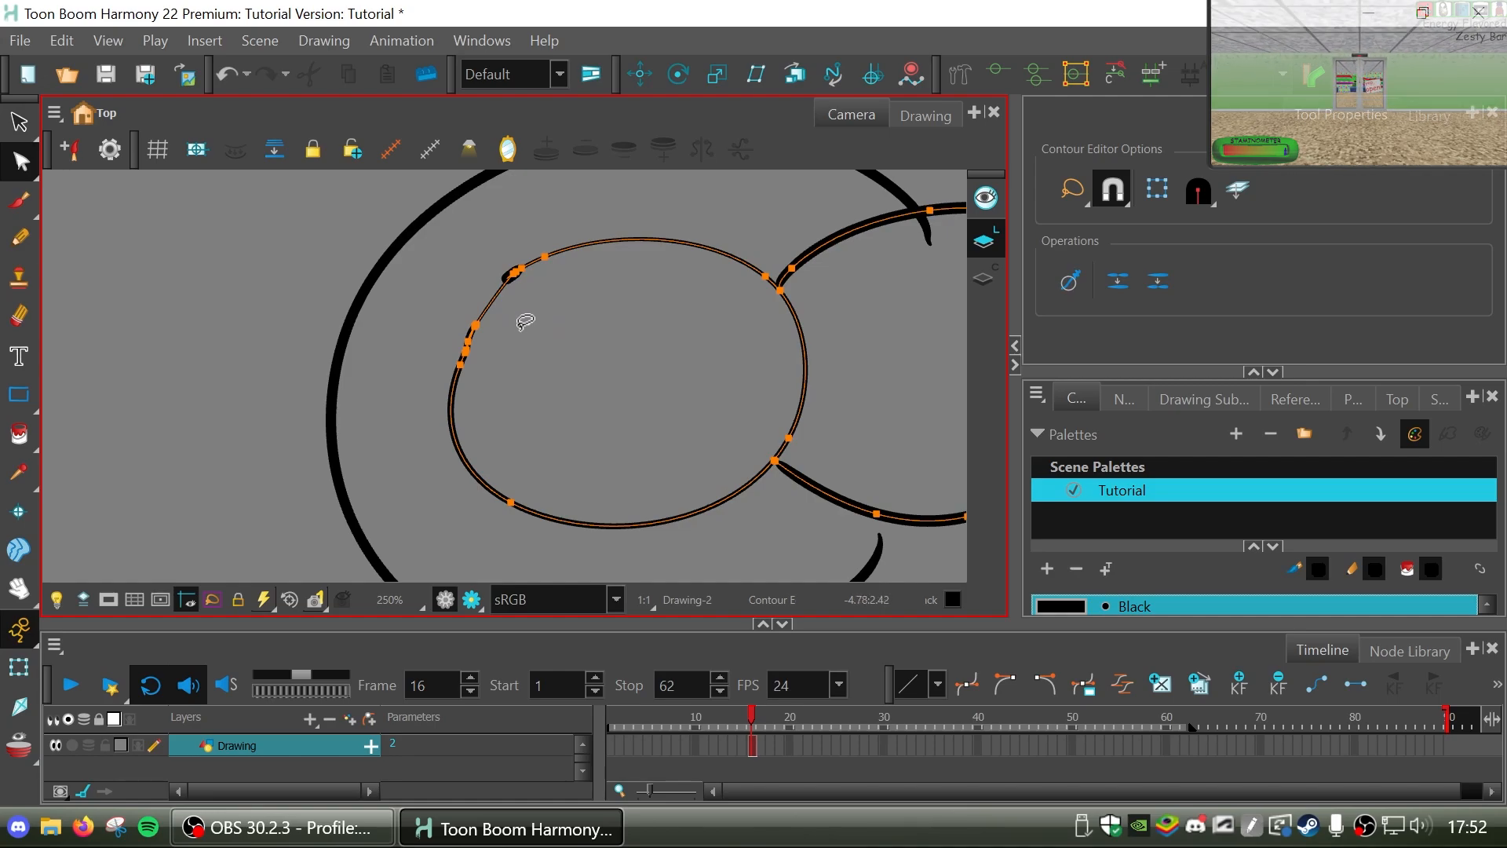
left_click(584, 339)
key("ctrl+z")
left_click(684, 398)
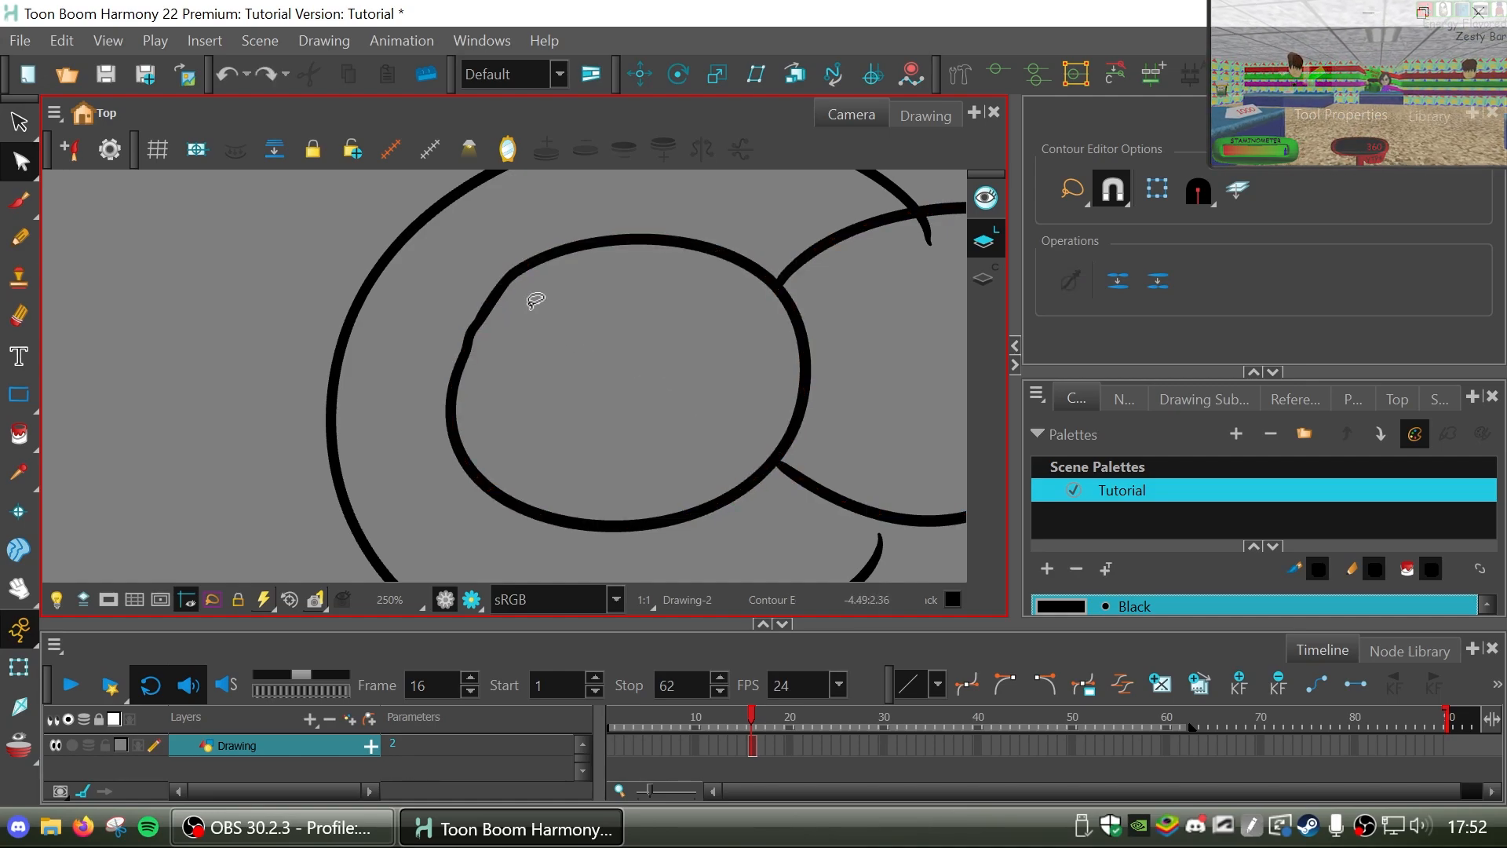
Delete the anchor point on the left oval's upper-left edge and pull the oval's top edge up into a rounder arc.
left_click(586, 248)
left_click(546, 259)
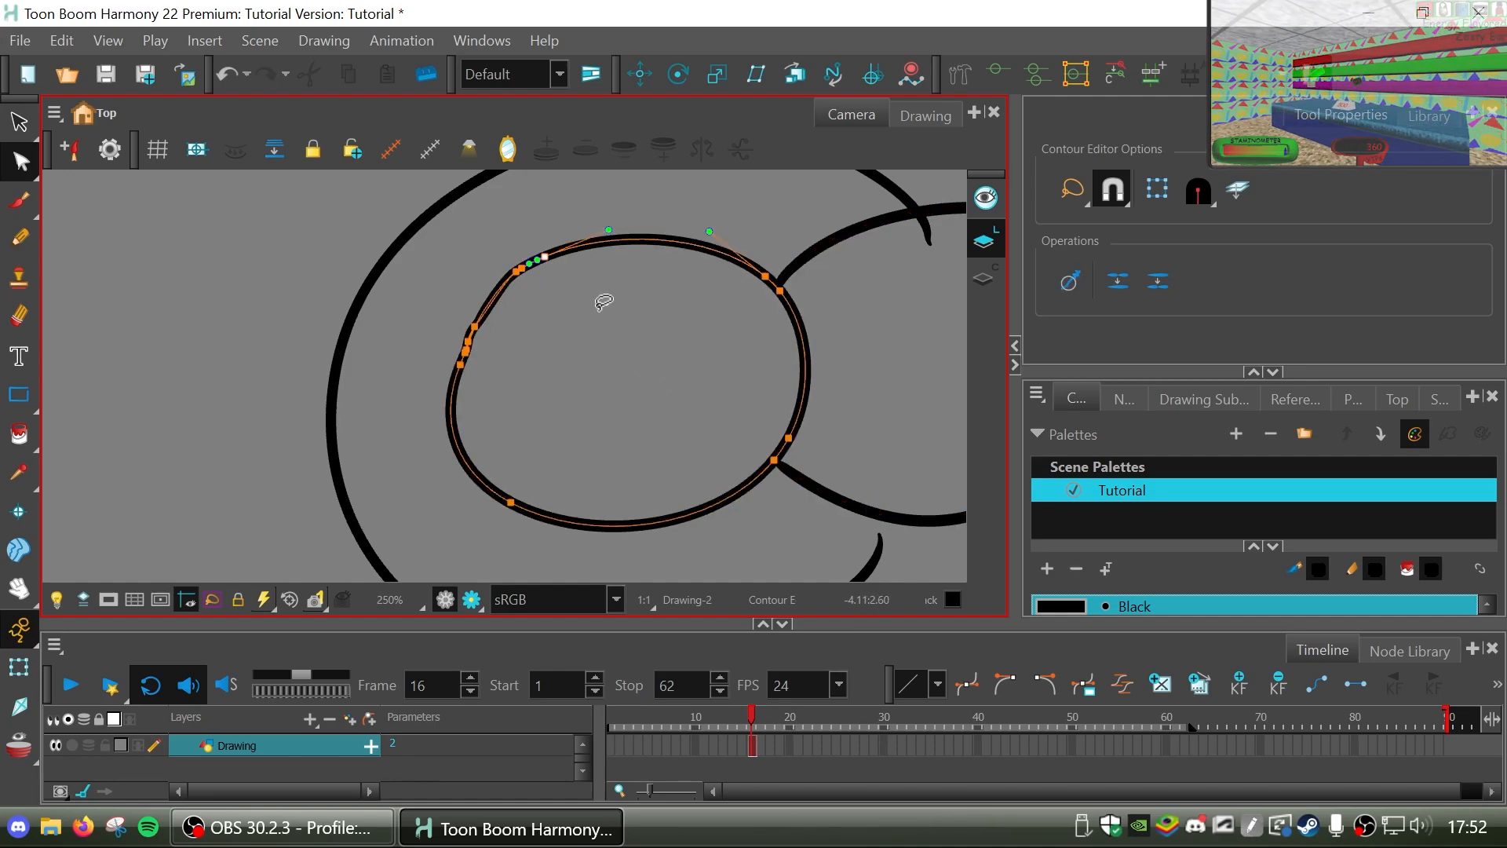
key("Delete")
left_click(638, 335)
left_click(651, 254)
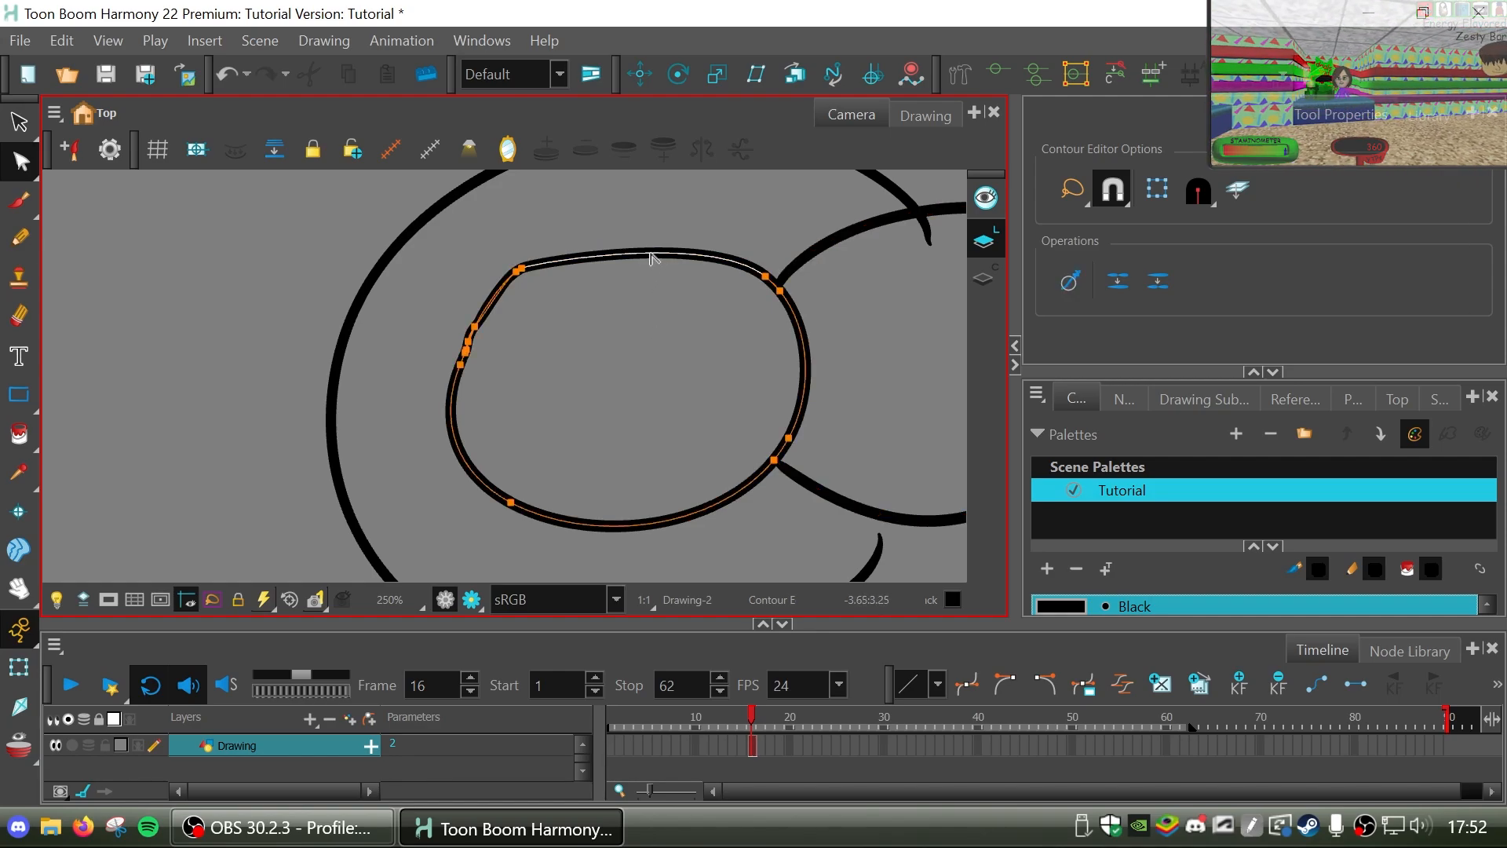
mouse_move(651, 254)
left_mouse_down()
mouse_move(652, 217)
mouse_move(641, 225)
left_mouse_up()
left_click(632, 304)
Delete an extra anchor point from the cluster on the left oval's left side.
left_click(474, 334)
left_click(471, 343)
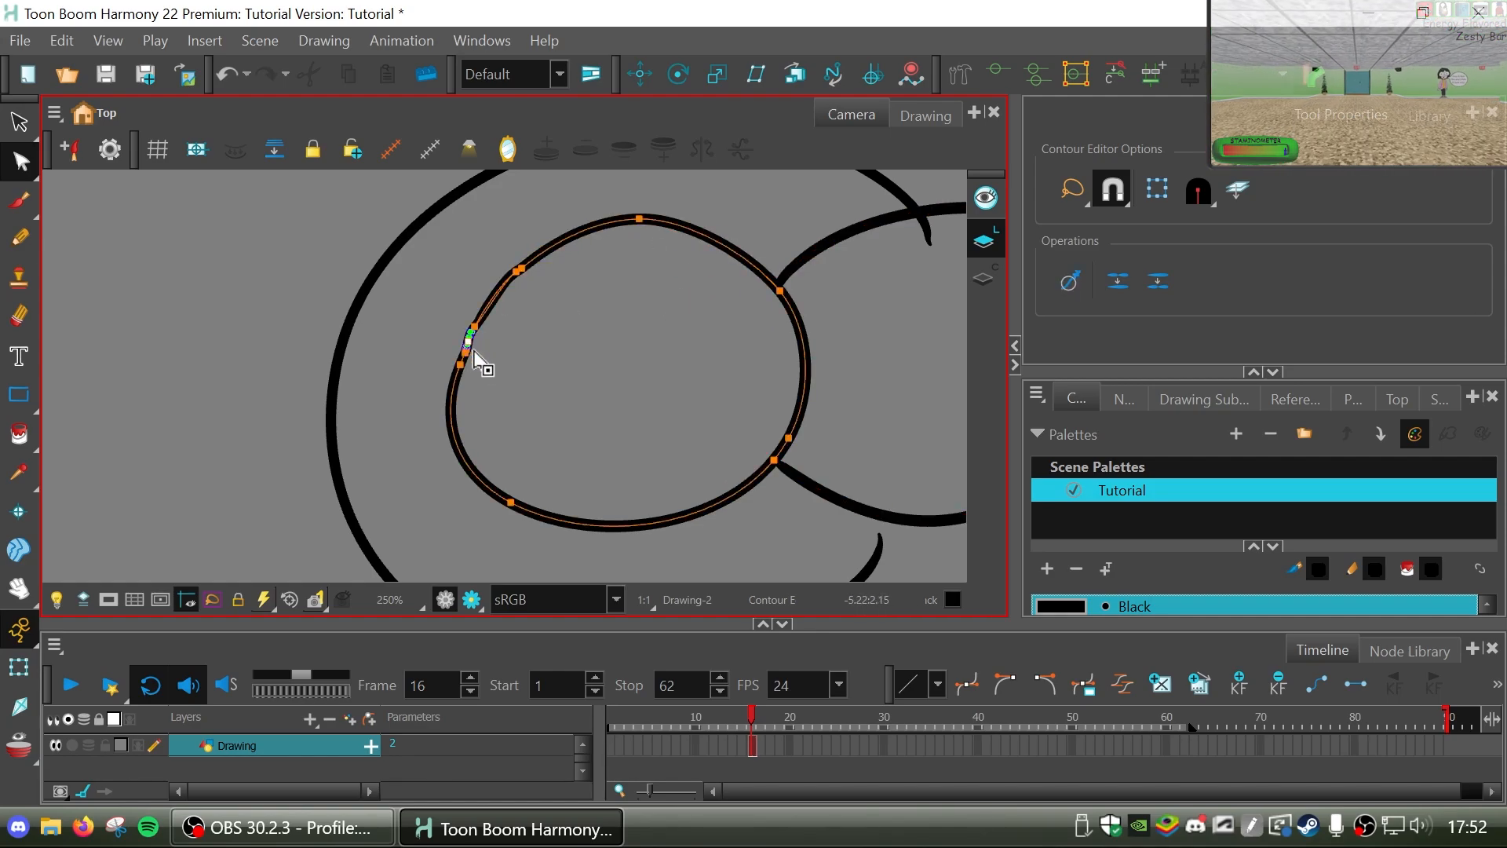
key("Delete")
left_click(543, 375)
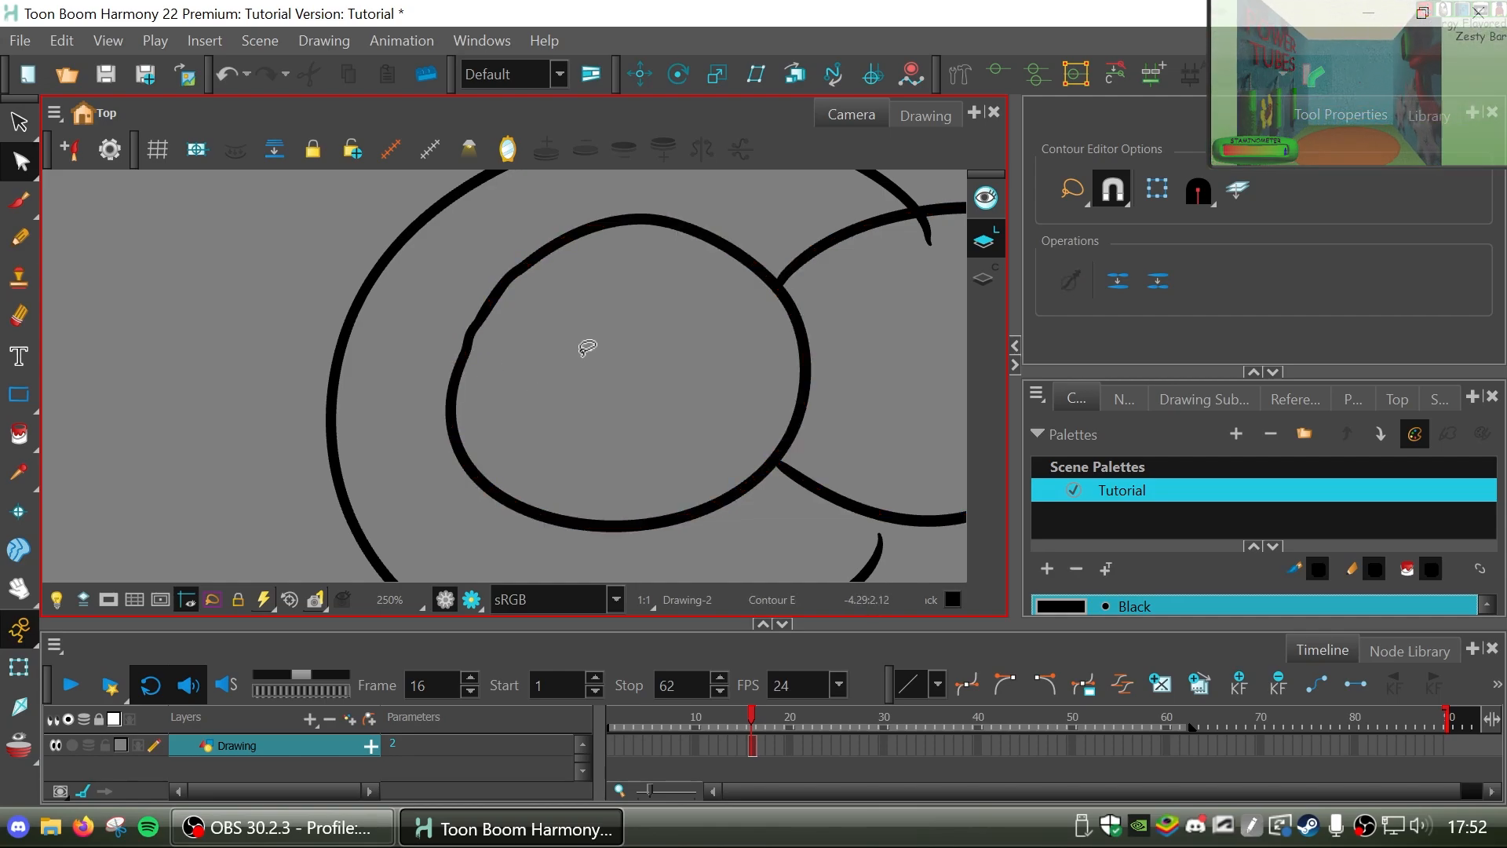
Trim the outer curve's upper overrun inside the right oval with the Cutter, undoing the trial cuts.
left_click(24, 583)
left_click_drag(676, 416, 403, 481)
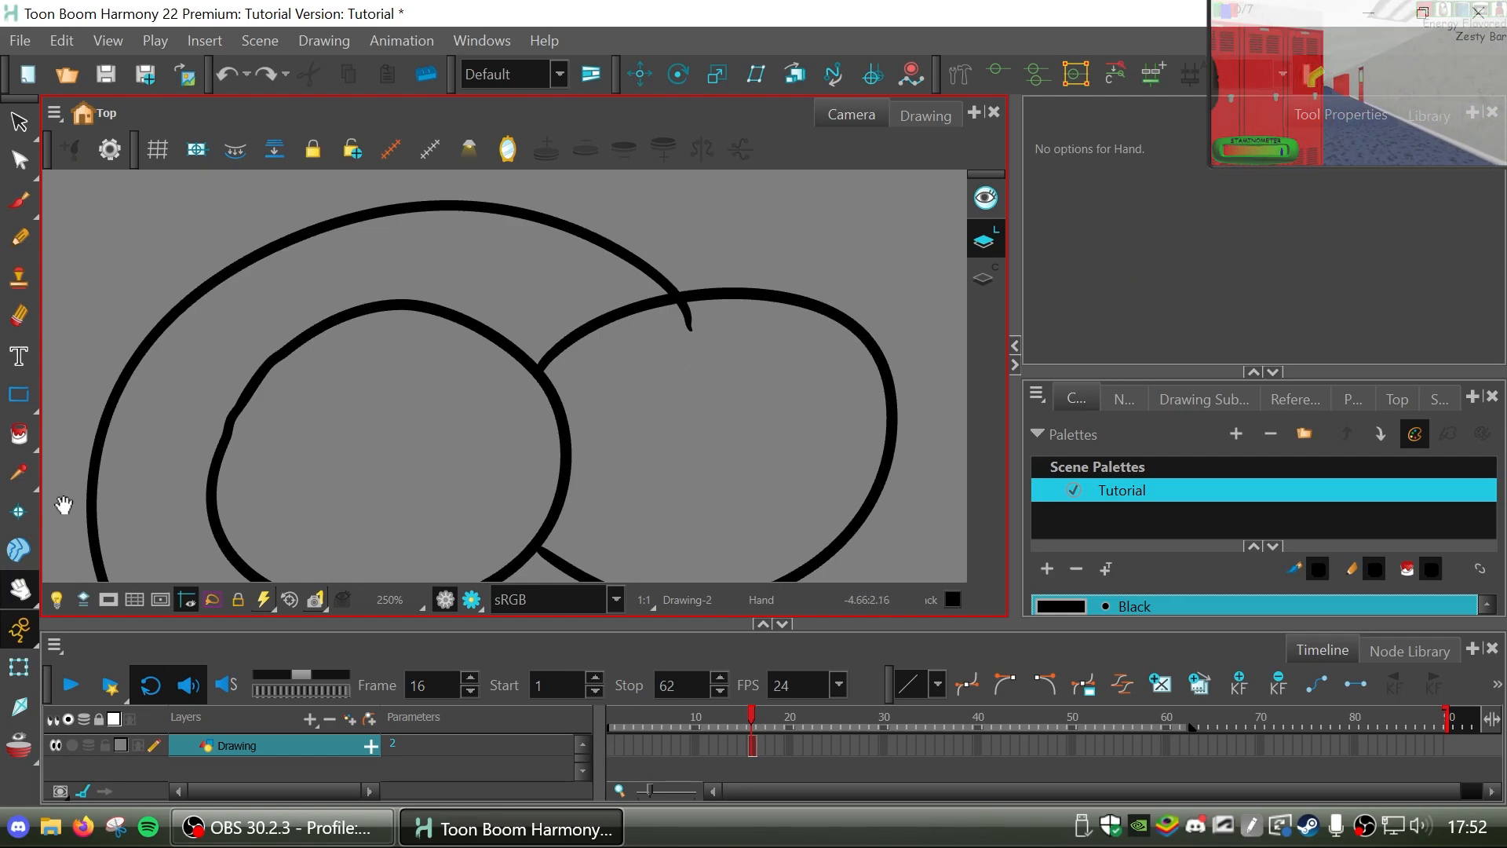
left_click(19, 123)
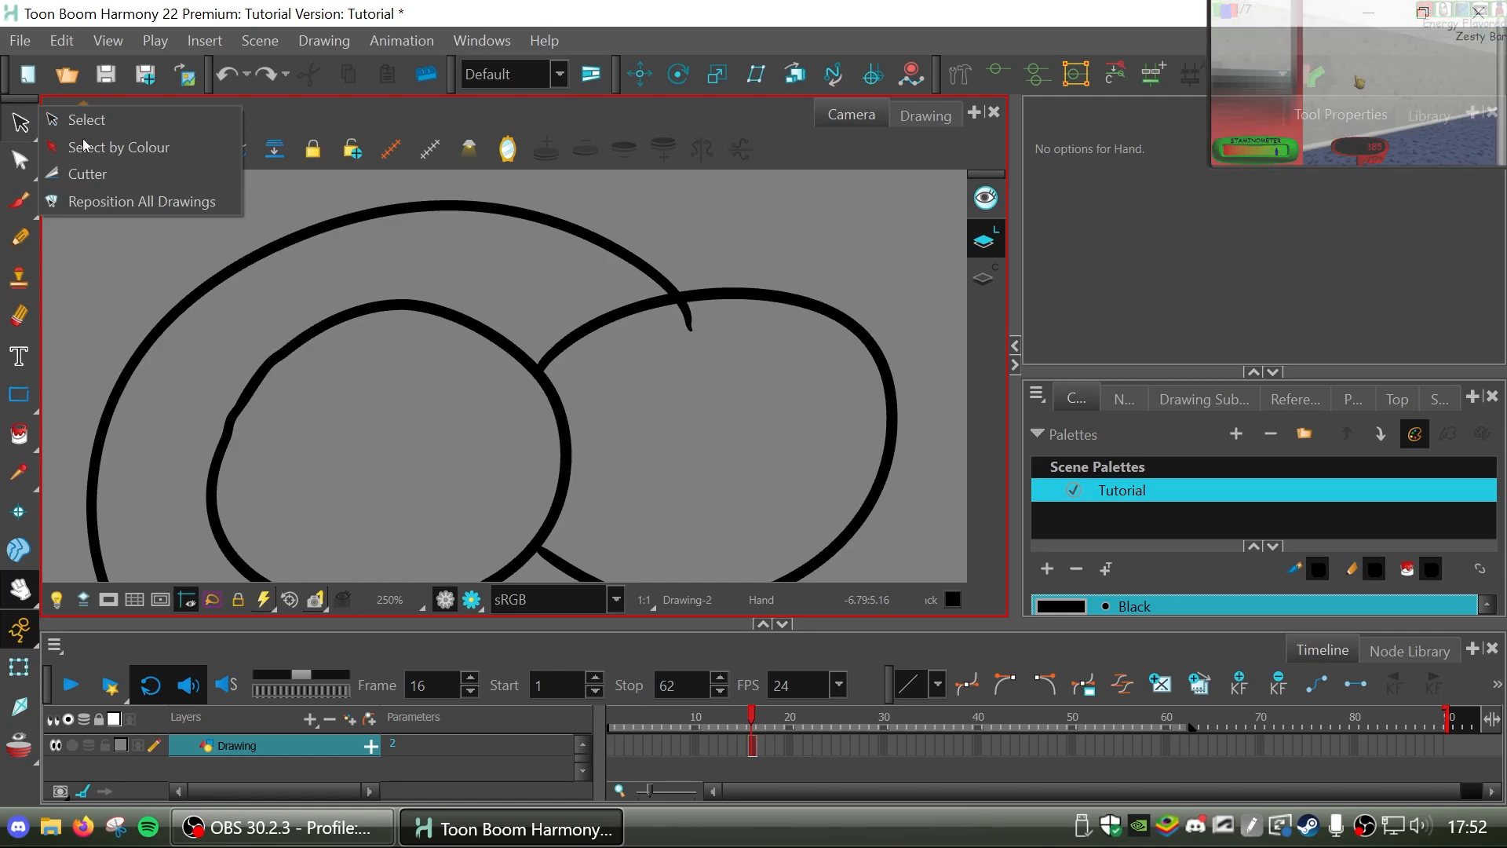
left_click(88, 173)
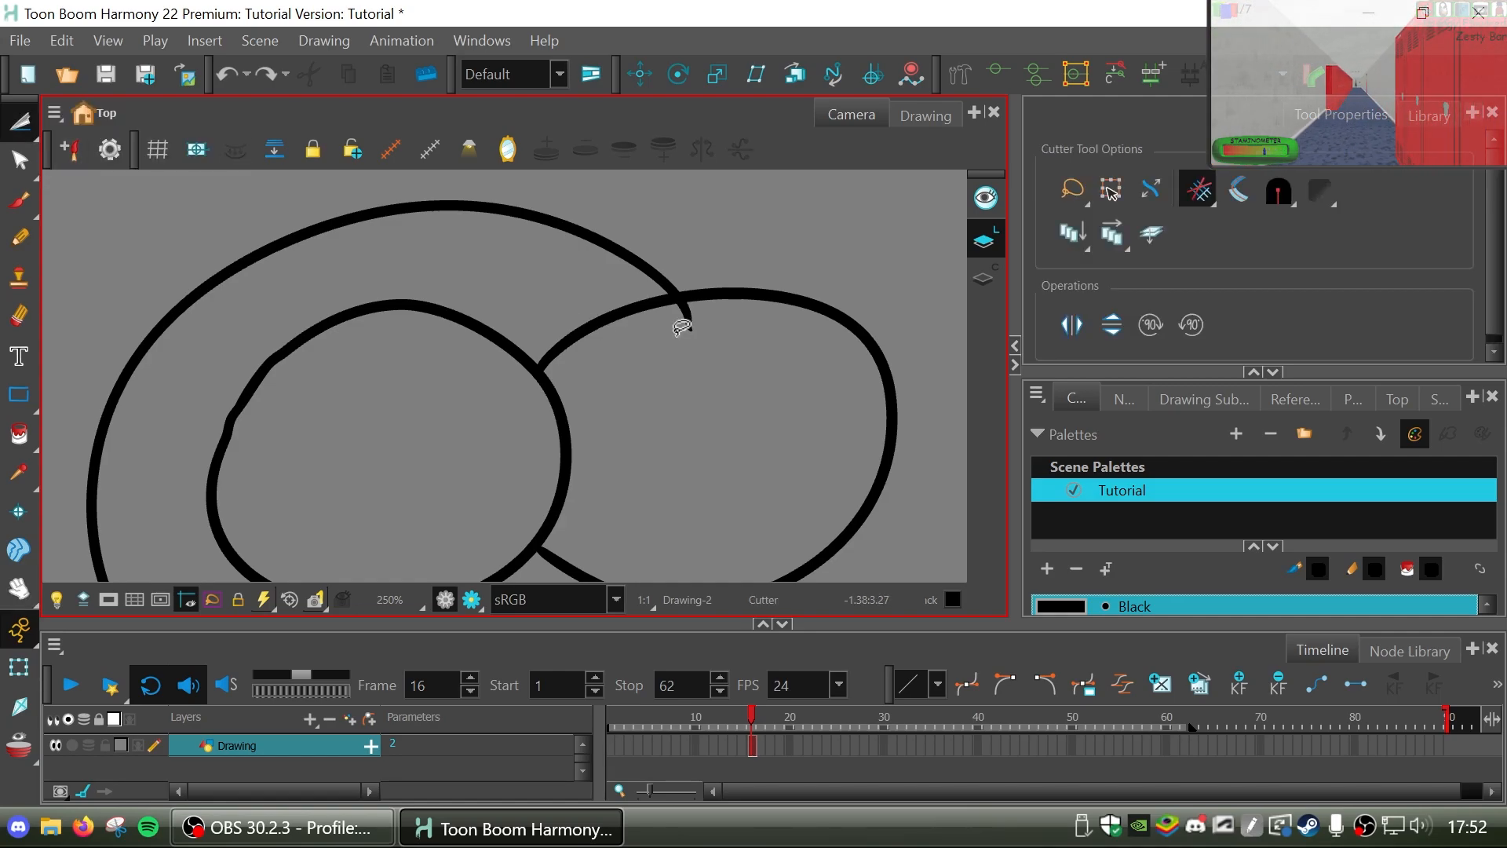
left_click_drag(638, 314, 767, 309)
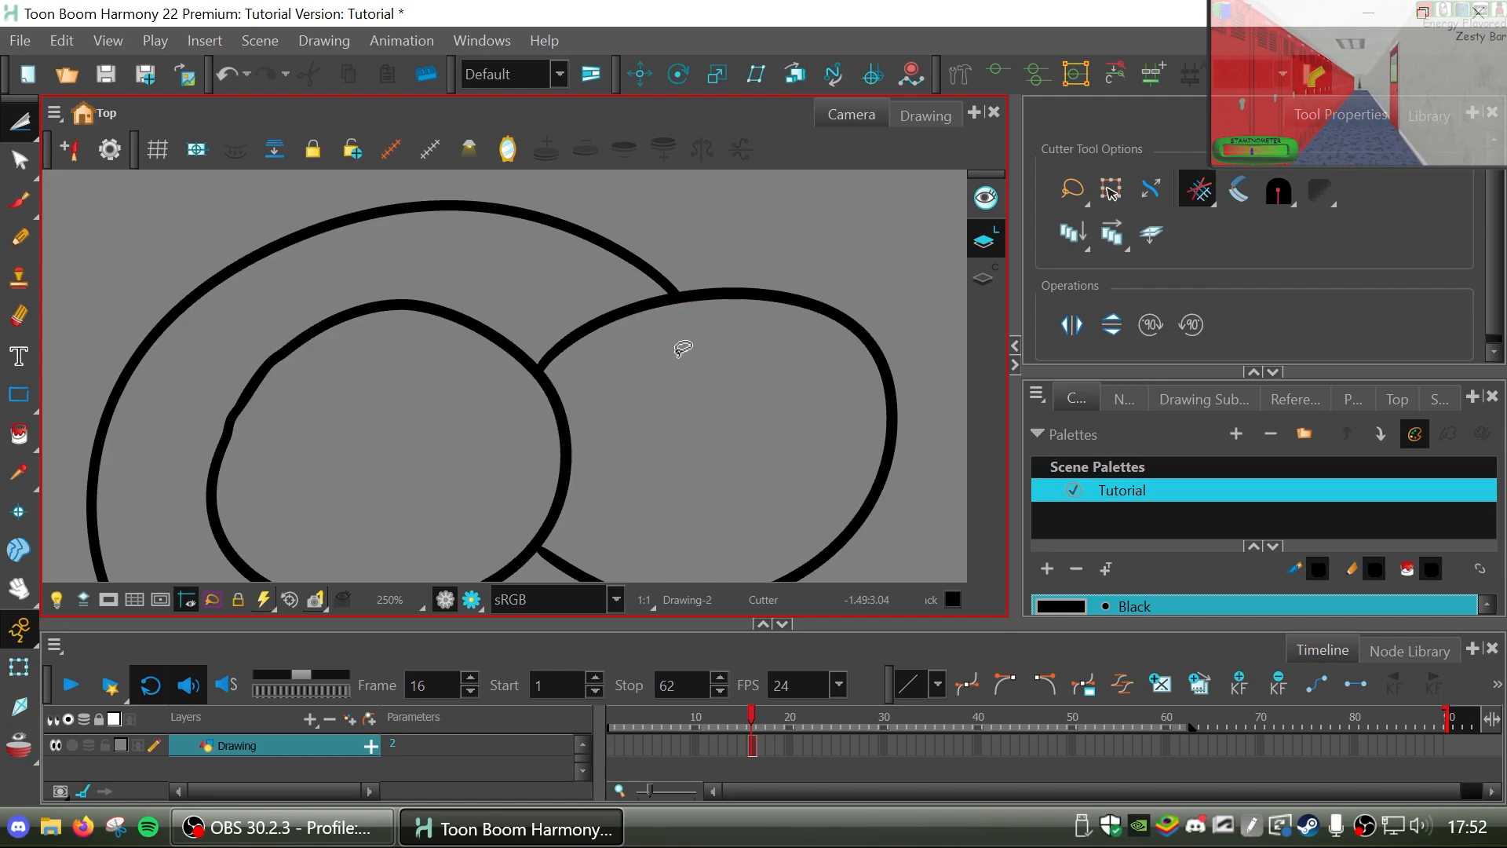
key("ctrl+z")
left_click_drag(728, 263, 691, 350)
key("ctrl+z")
left_click_drag(515, 308, 479, 404)
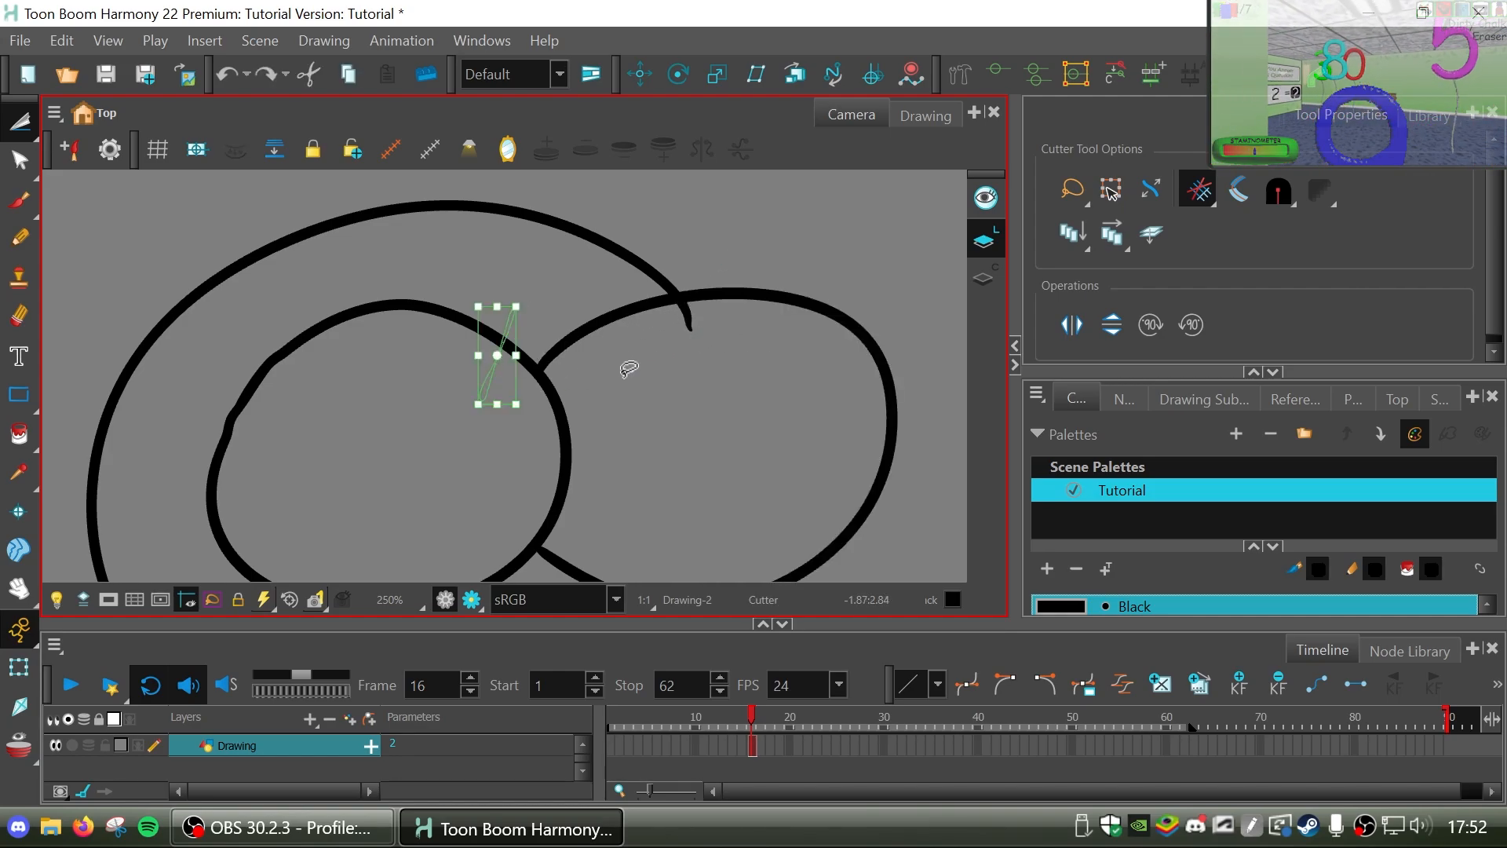
left_click(561, 387)
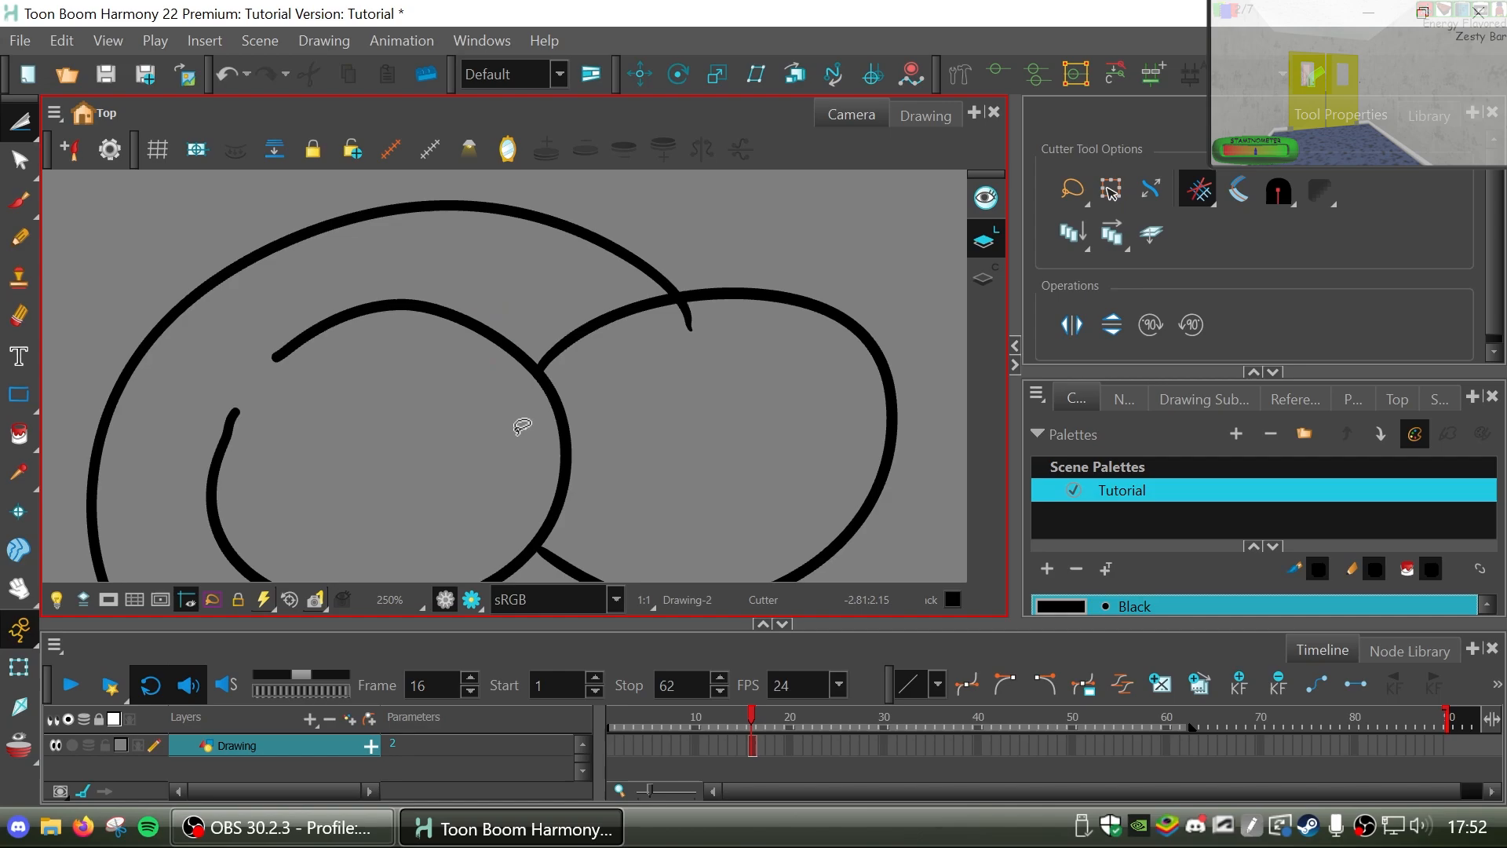
key("ctrl+z")
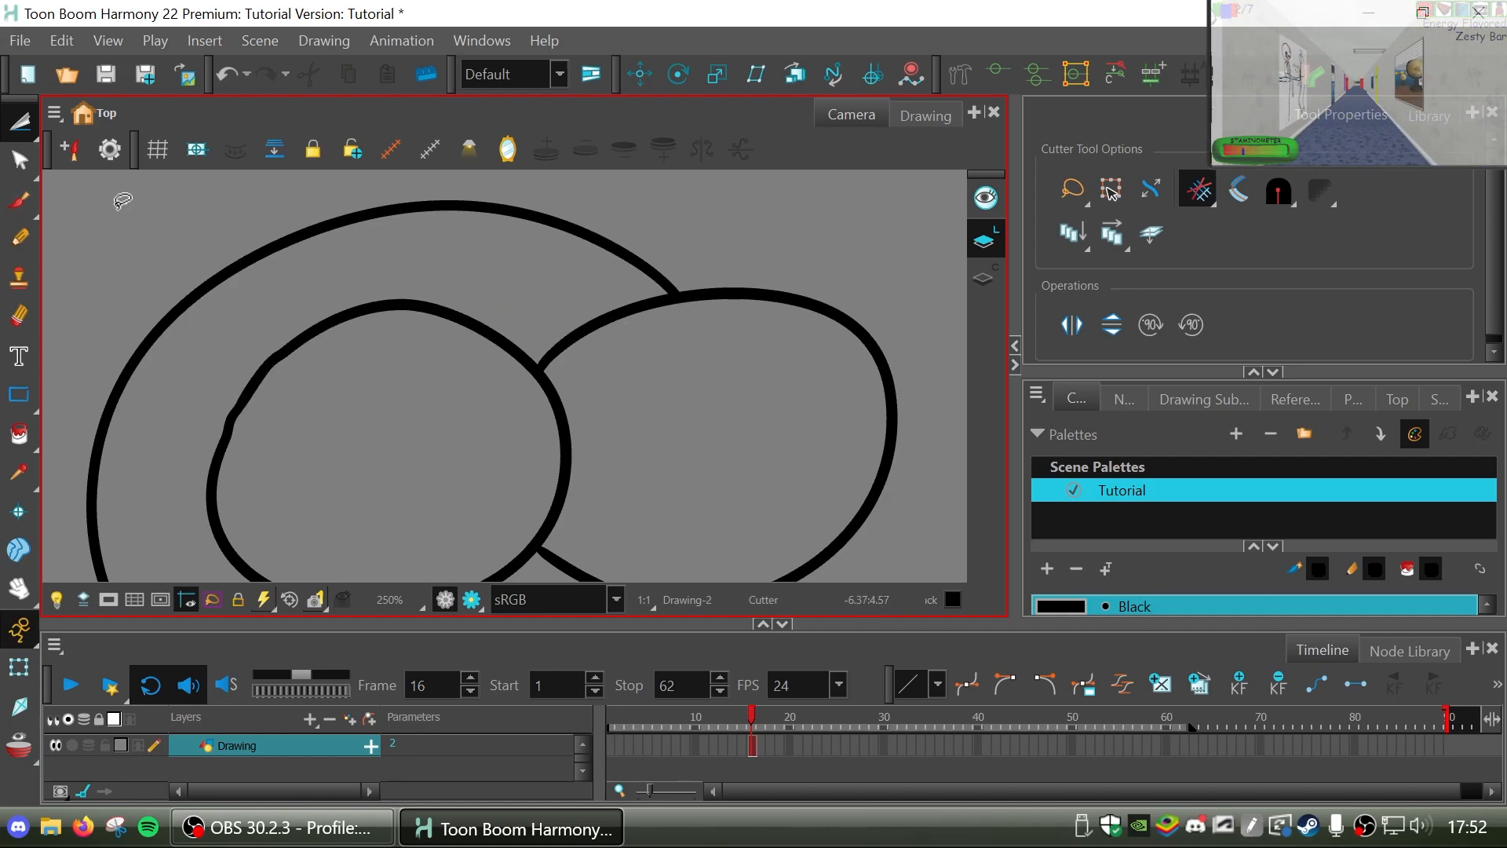
Pull the outer curve's lower end up with the Contour Editor until it meets the right oval's bottom edge.
left_click(25, 128)
left_click(85, 119)
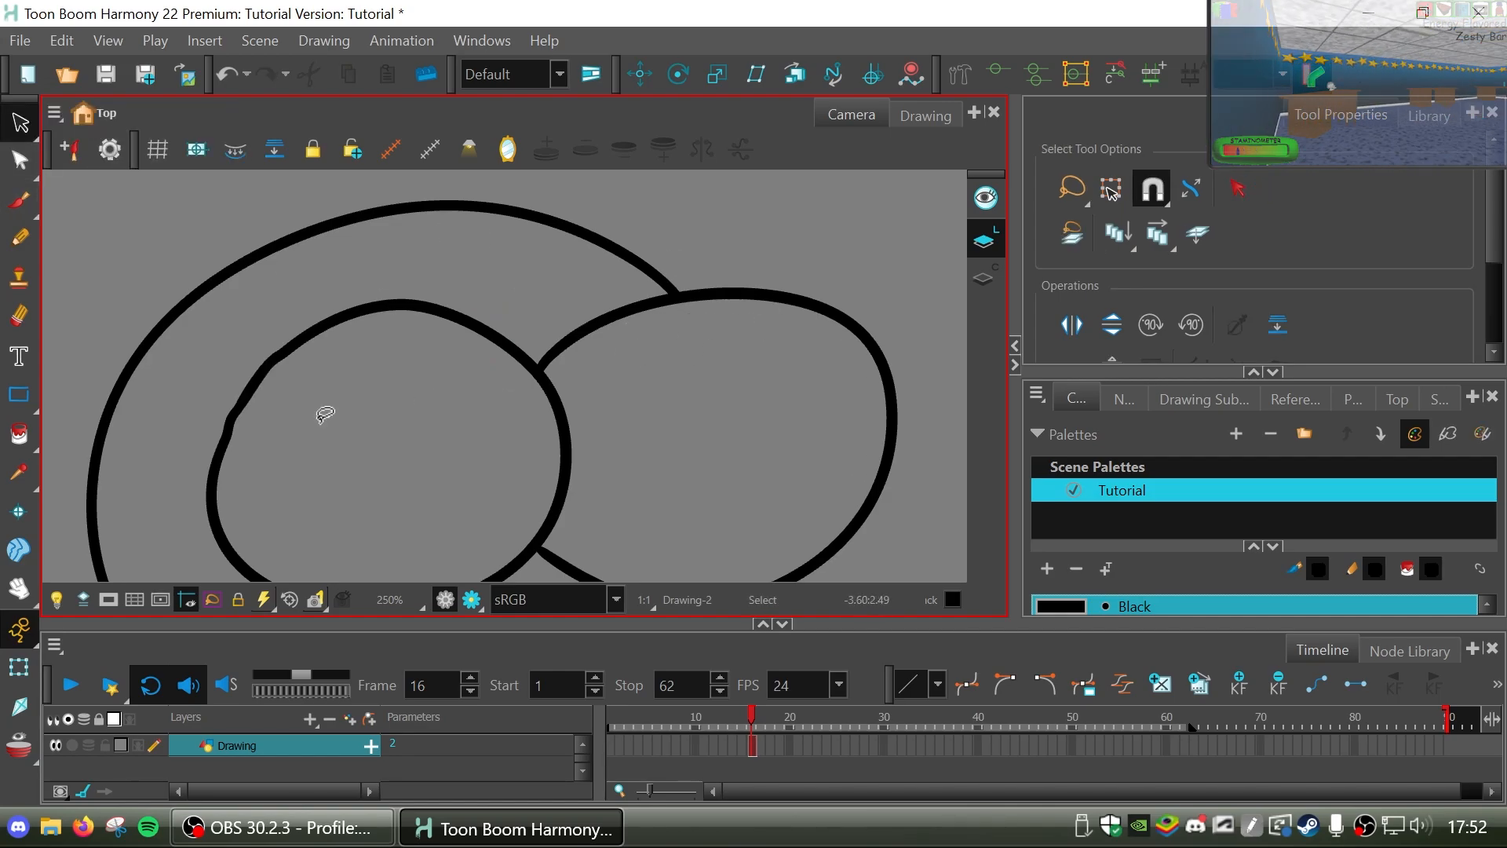
left_click(19, 587)
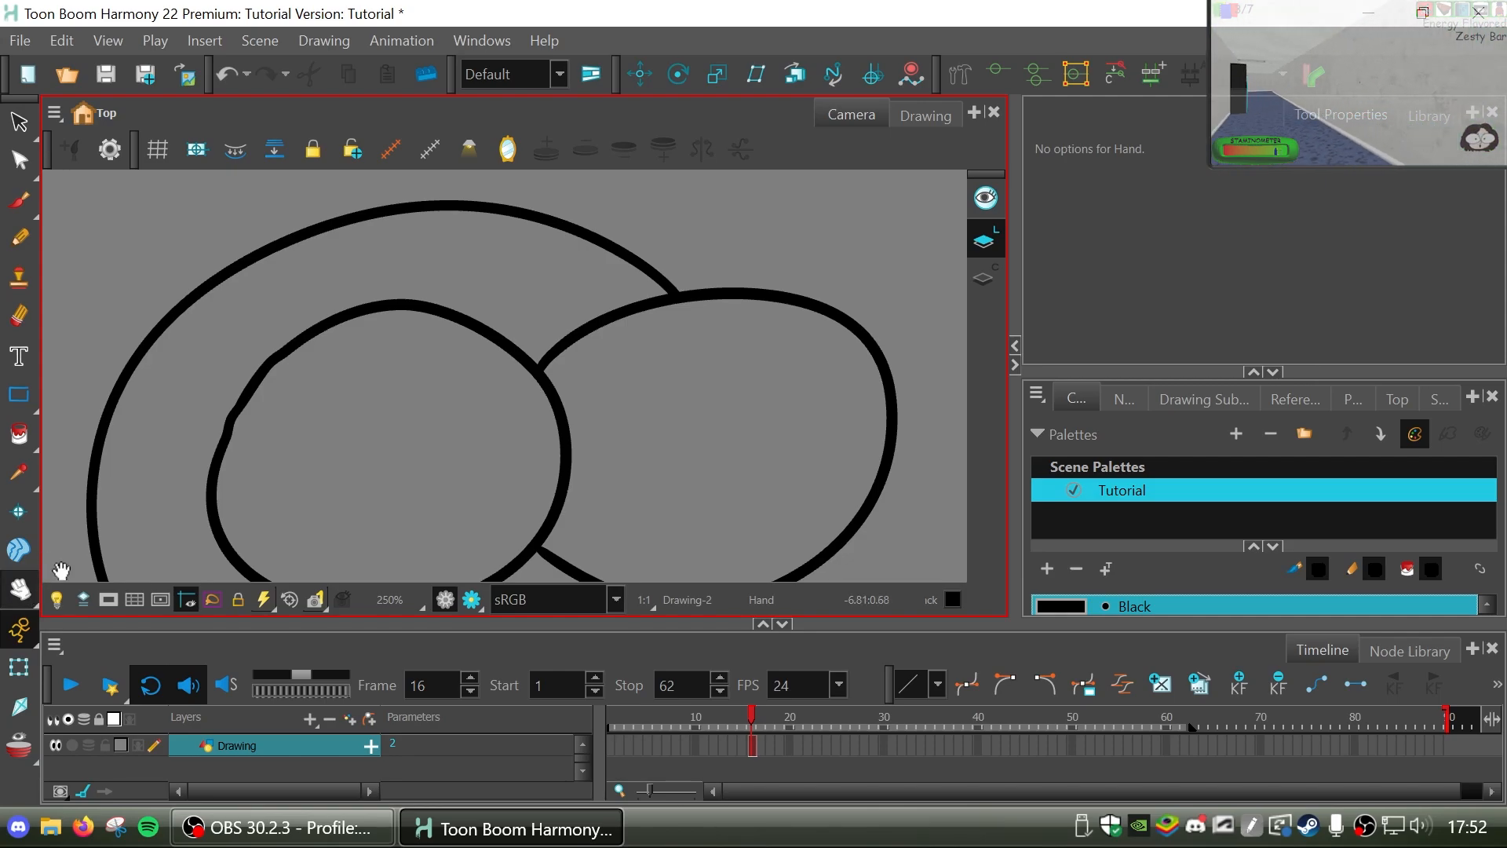
mouse_move(61, 570)
left_mouse_down()
mouse_move(578, 205)
mouse_move(780, 350)
mouse_move(552, 395)
mouse_move(722, 323)
mouse_move(949, 400)
mouse_move(565, 487)
mouse_move(555, 430)
left_mouse_up()
scroll(543, 393, "down", 3)
left_click_drag(825, 290, 454, 343)
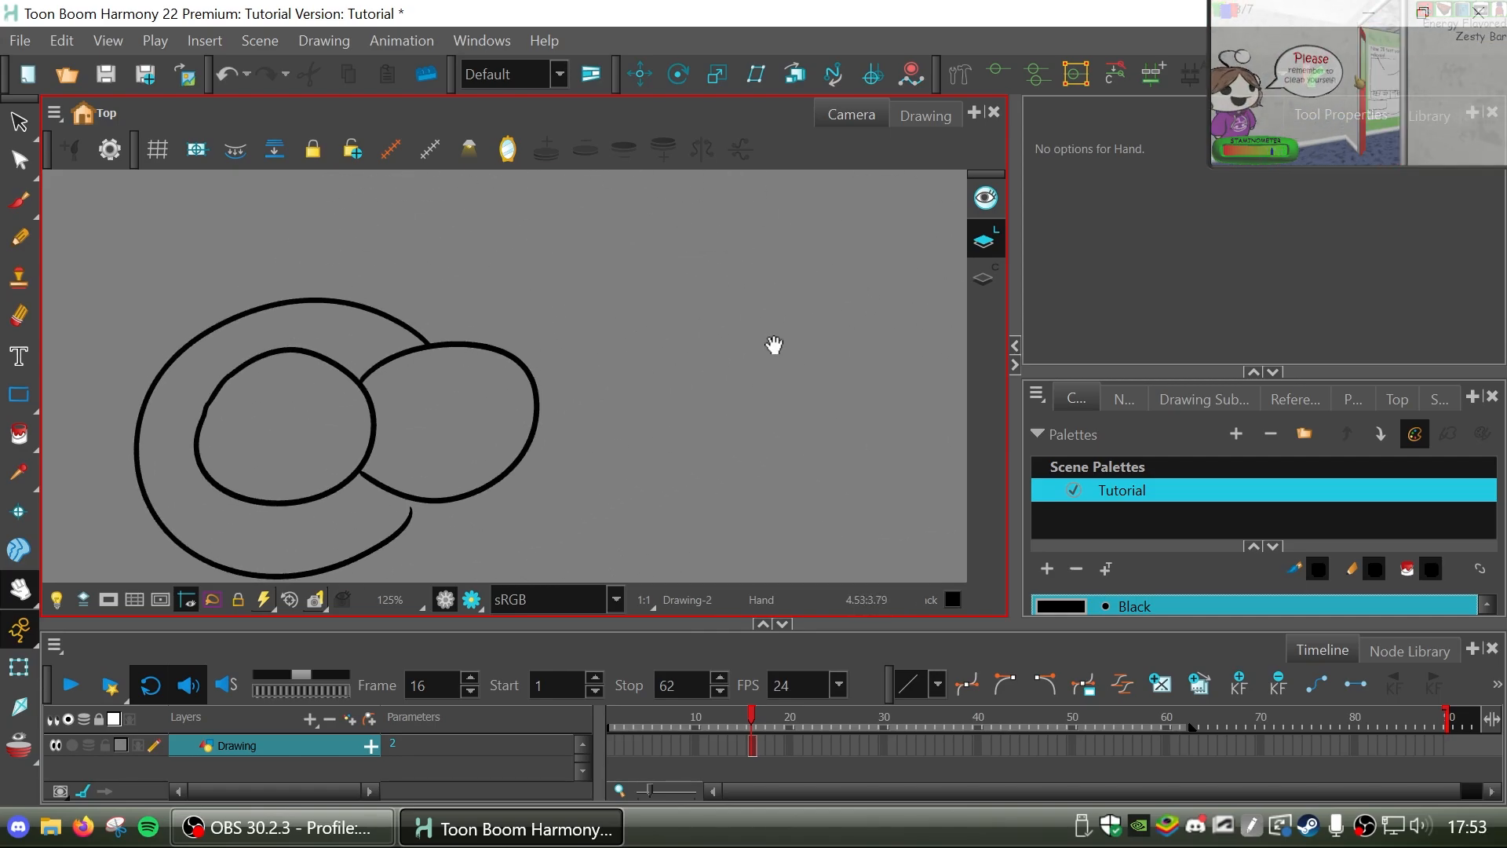
mouse_move(418, 416)
left_mouse_down()
mouse_move(663, 342)
mouse_move(693, 212)
mouse_move(602, 326)
left_mouse_up()
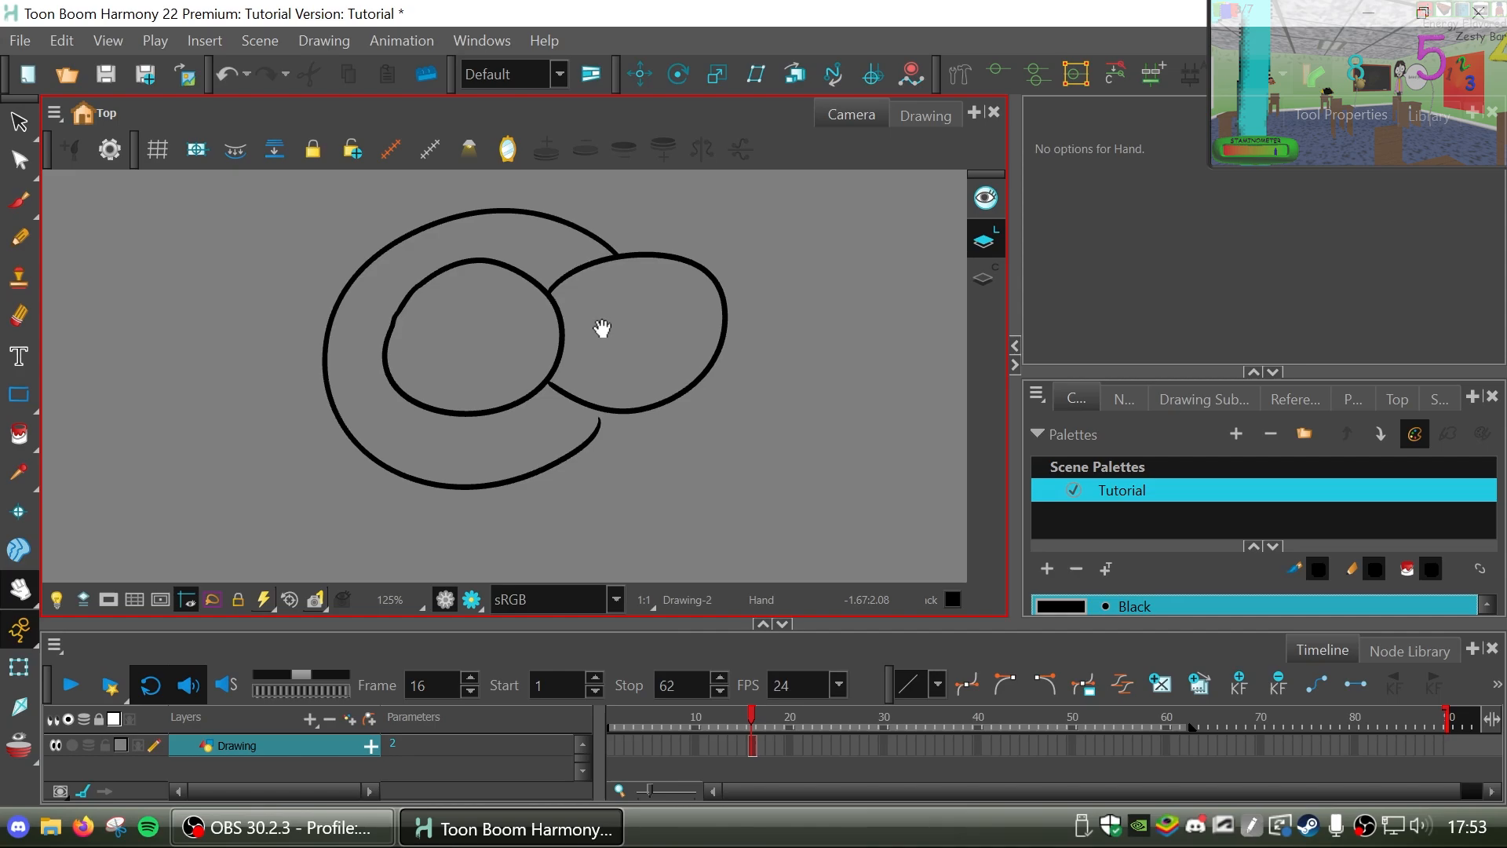
scroll(579, 303, "up", 4)
mouse_move(761, 451)
left_mouse_down()
mouse_move(710, 242)
mouse_move(751, 222)
left_mouse_up()
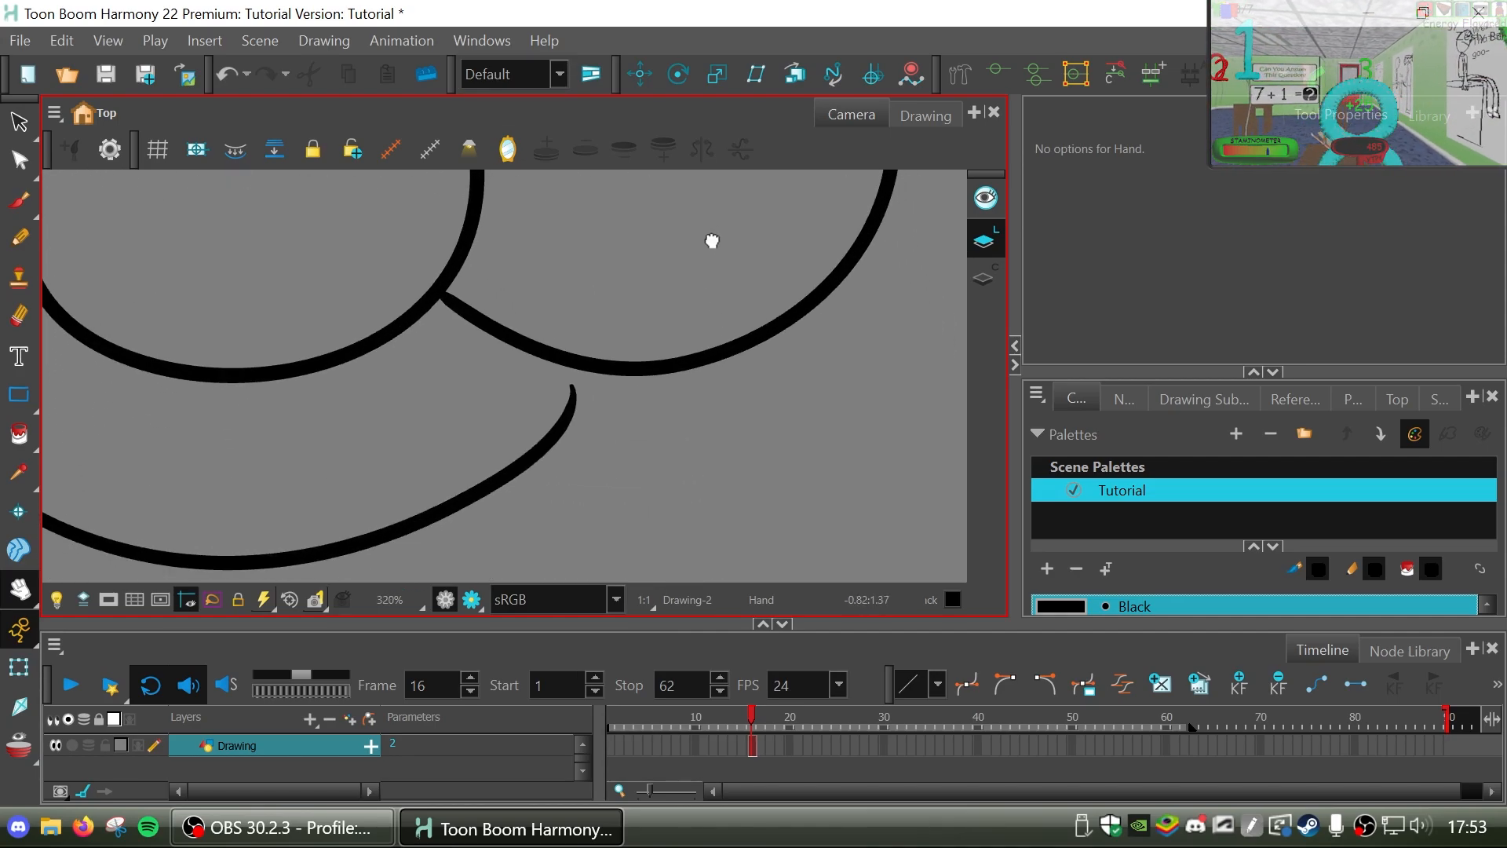
left_click(20, 160)
left_click_drag(612, 375, 609, 343)
key("space")
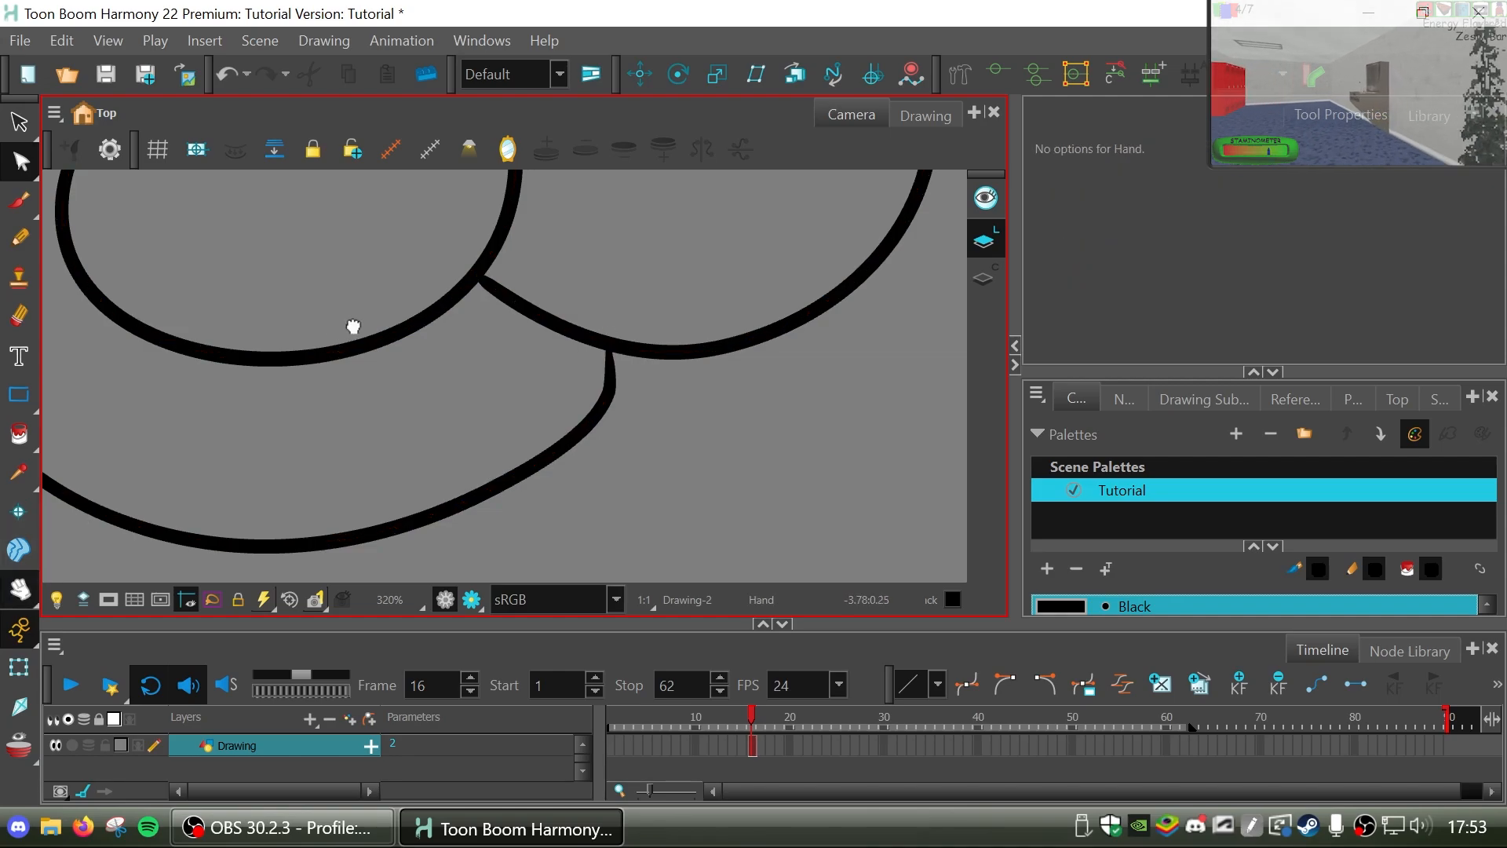
Show the vector strokes and their points on all pencil lines of the drawing.
left_click_drag(353, 327, 421, 469)
scroll(437, 449, "down", 2)
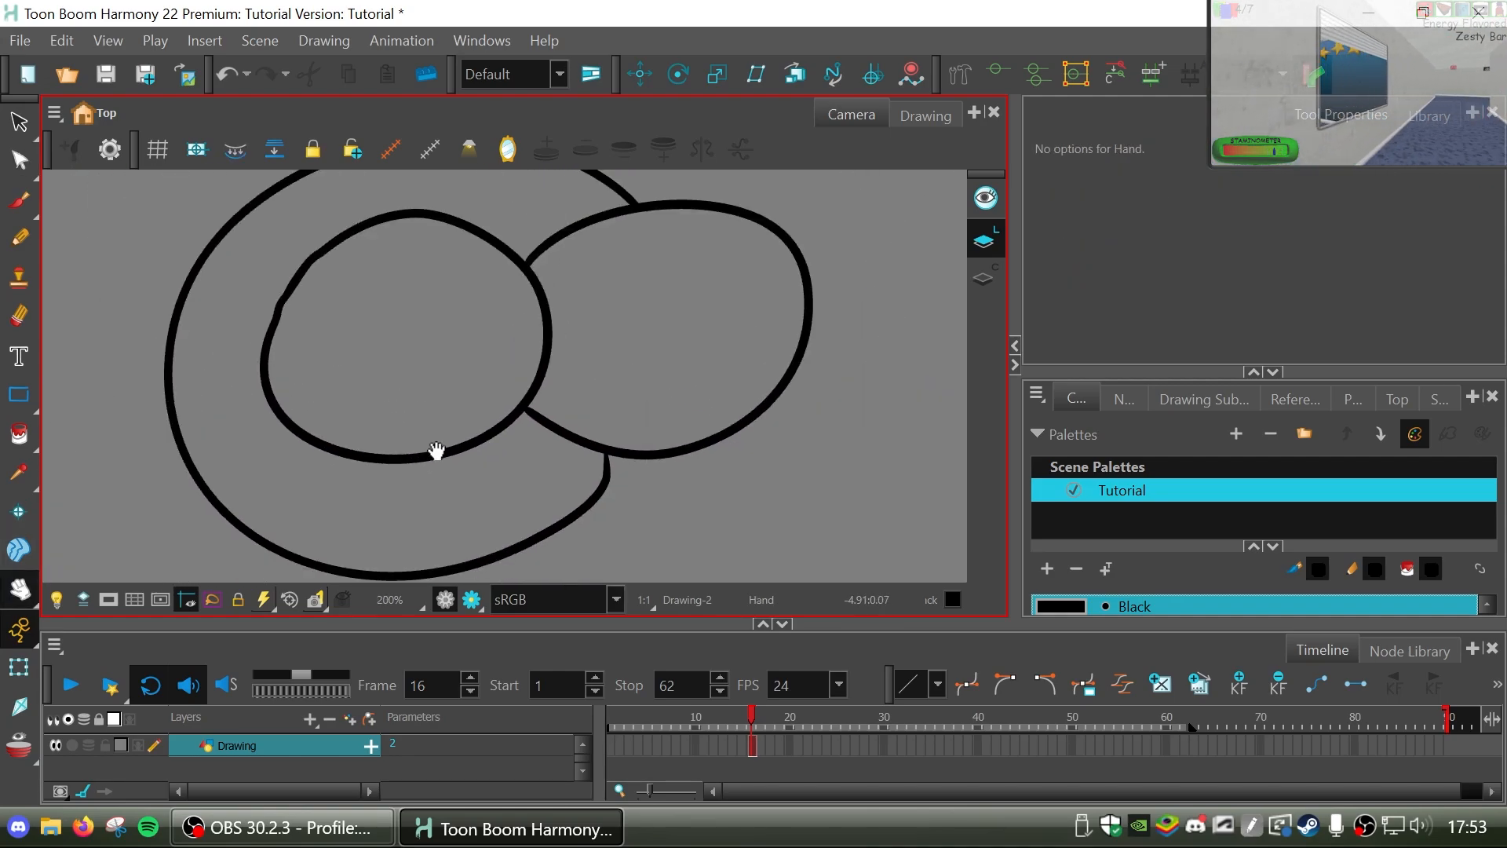
left_click_drag(826, 397, 873, 432)
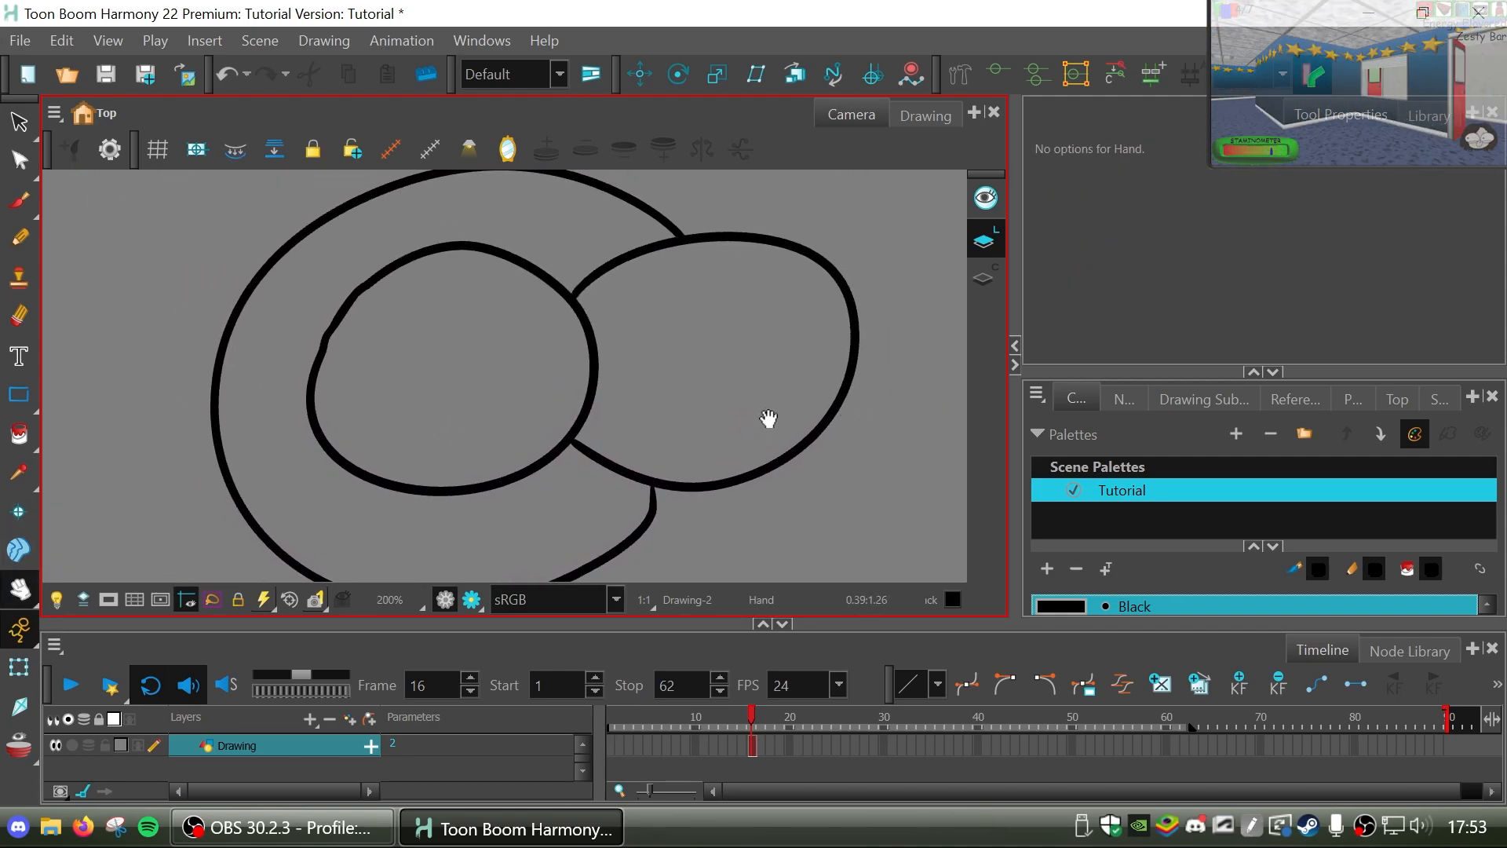
mouse_move(768, 424)
left_mouse_down()
mouse_move(752, 430)
mouse_move(783, 375)
left_mouse_up()
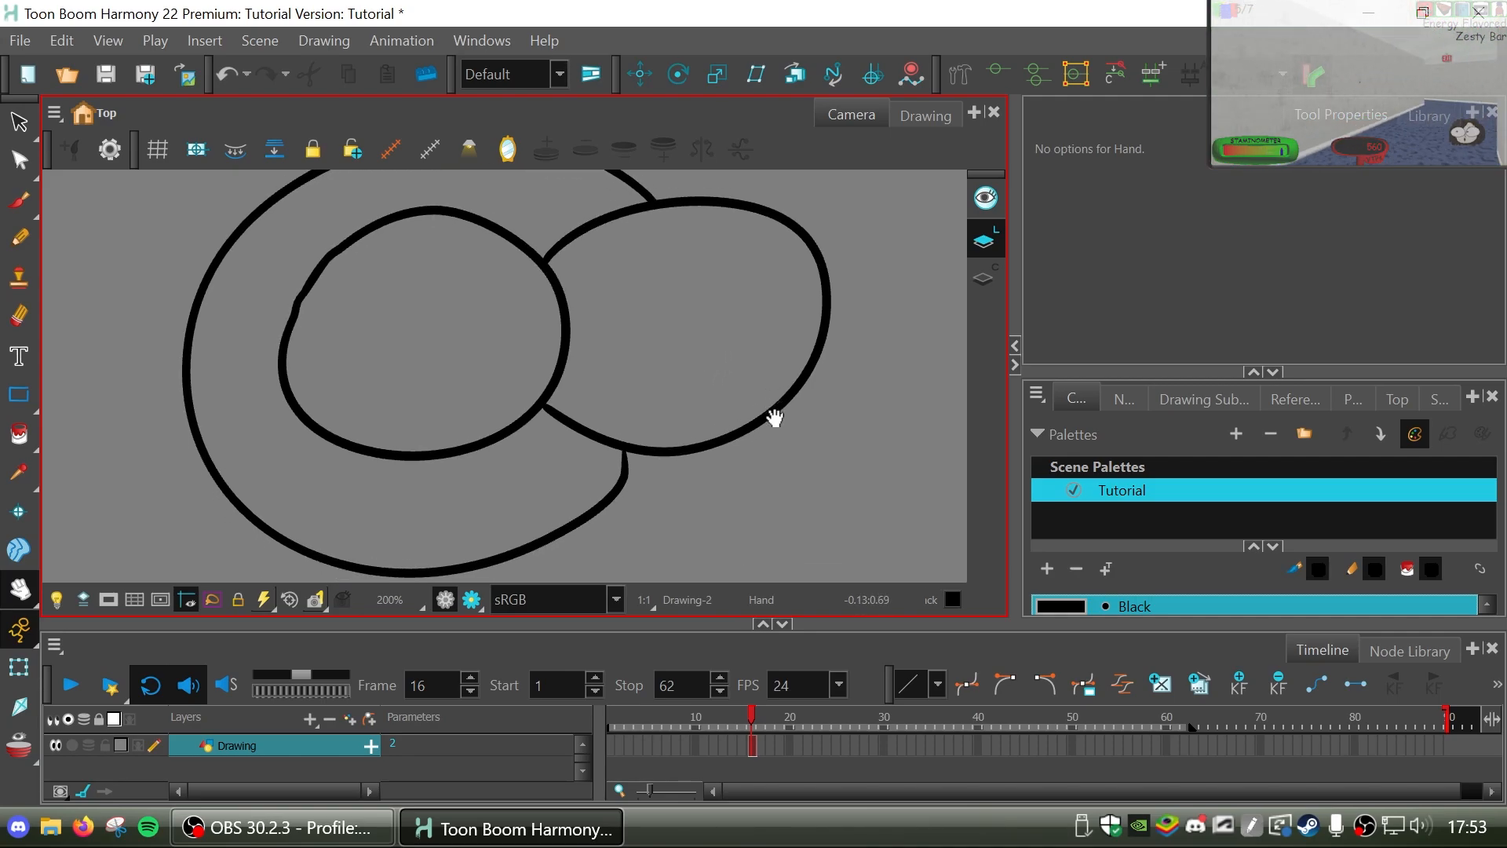
key("ctrl+a")
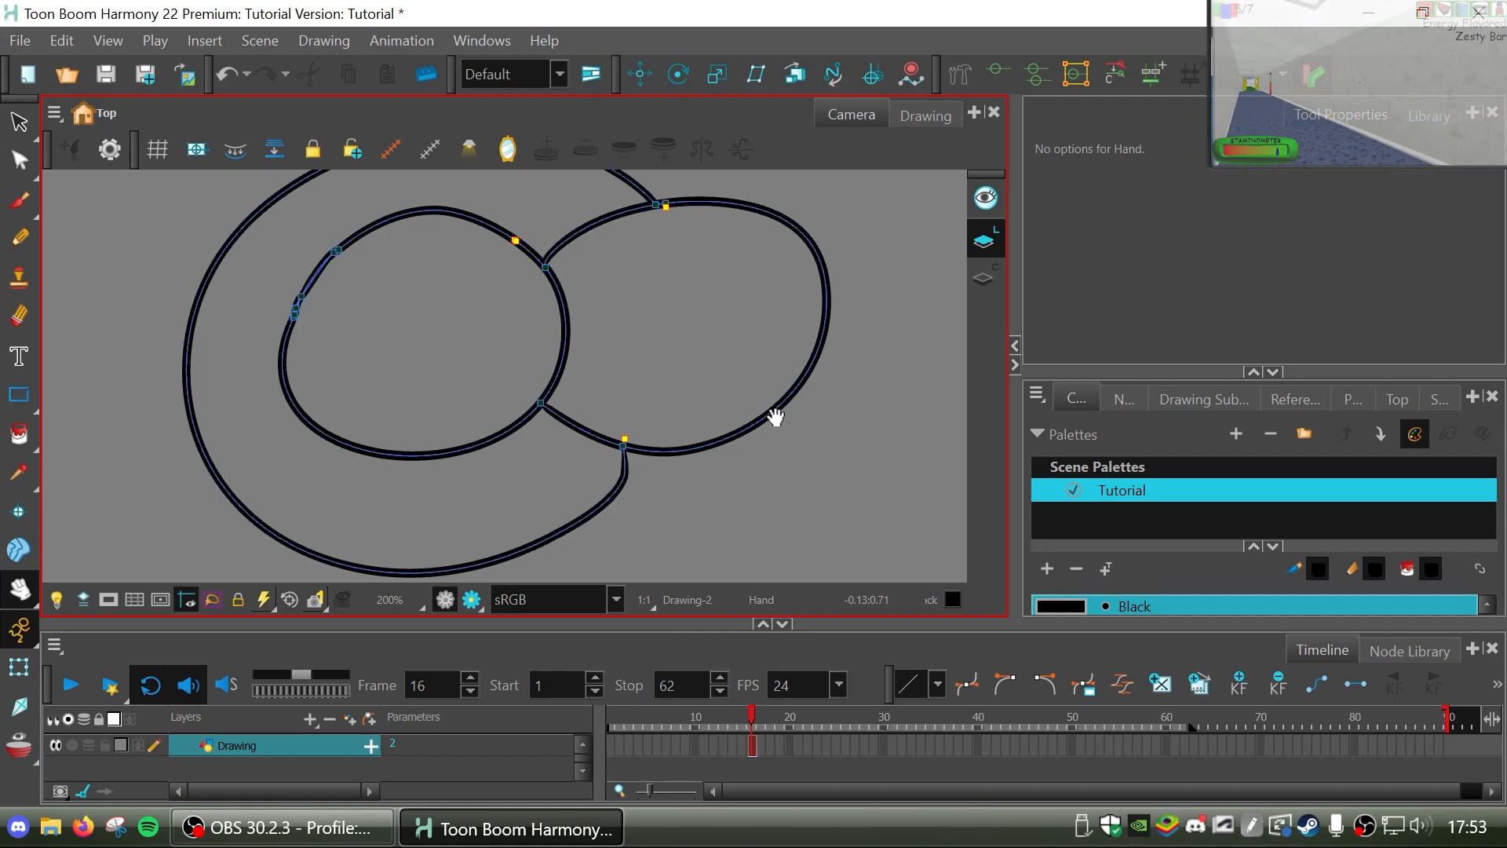
Join the two loose end points in the gap on the left oval's upper-right line with the Contour Editor.
left_click_drag(759, 437, 781, 448)
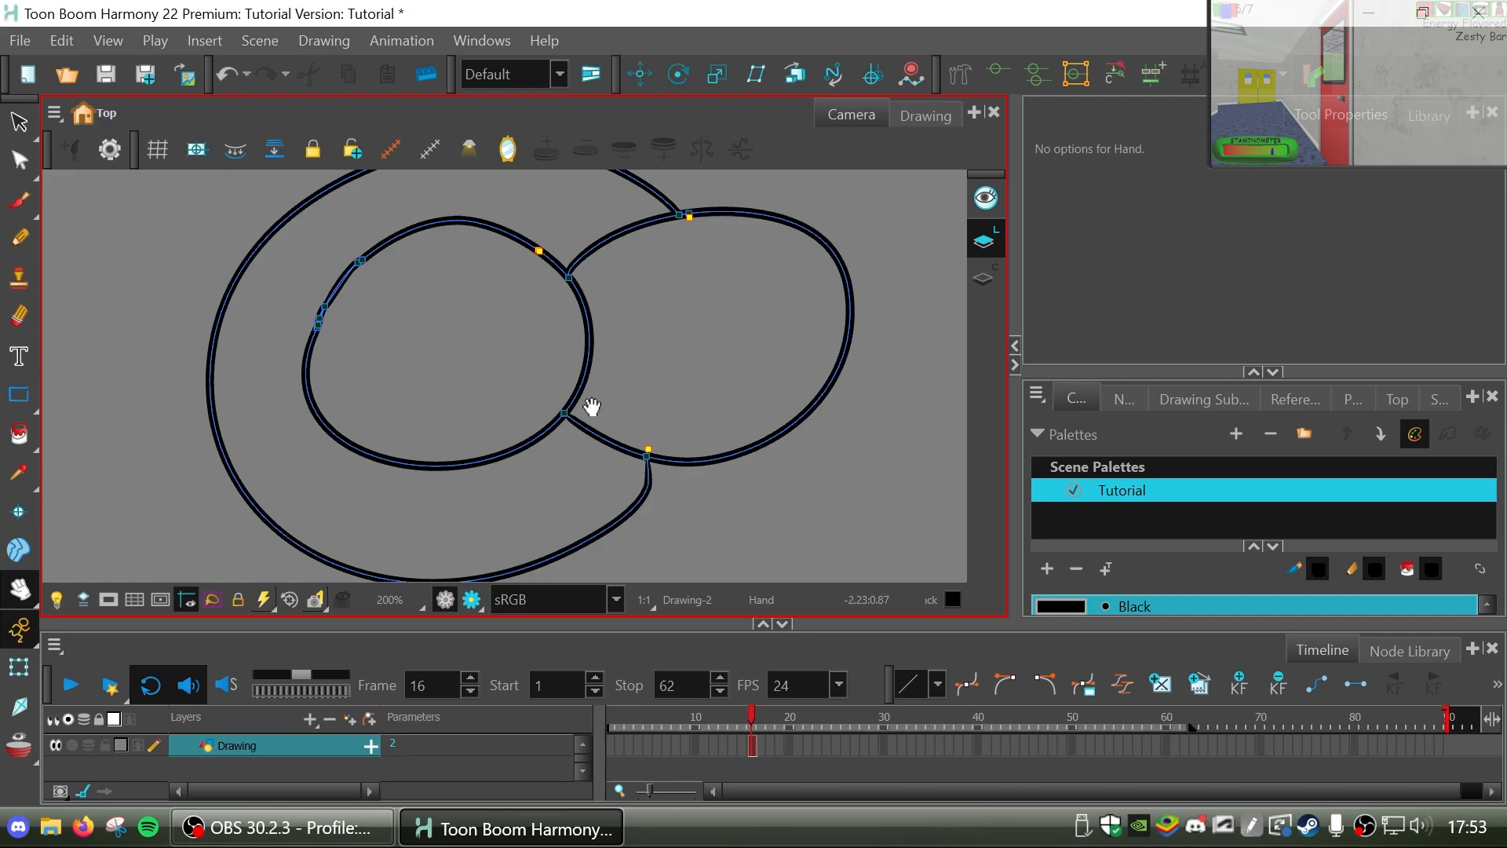
scroll(537, 253, "up", 3)
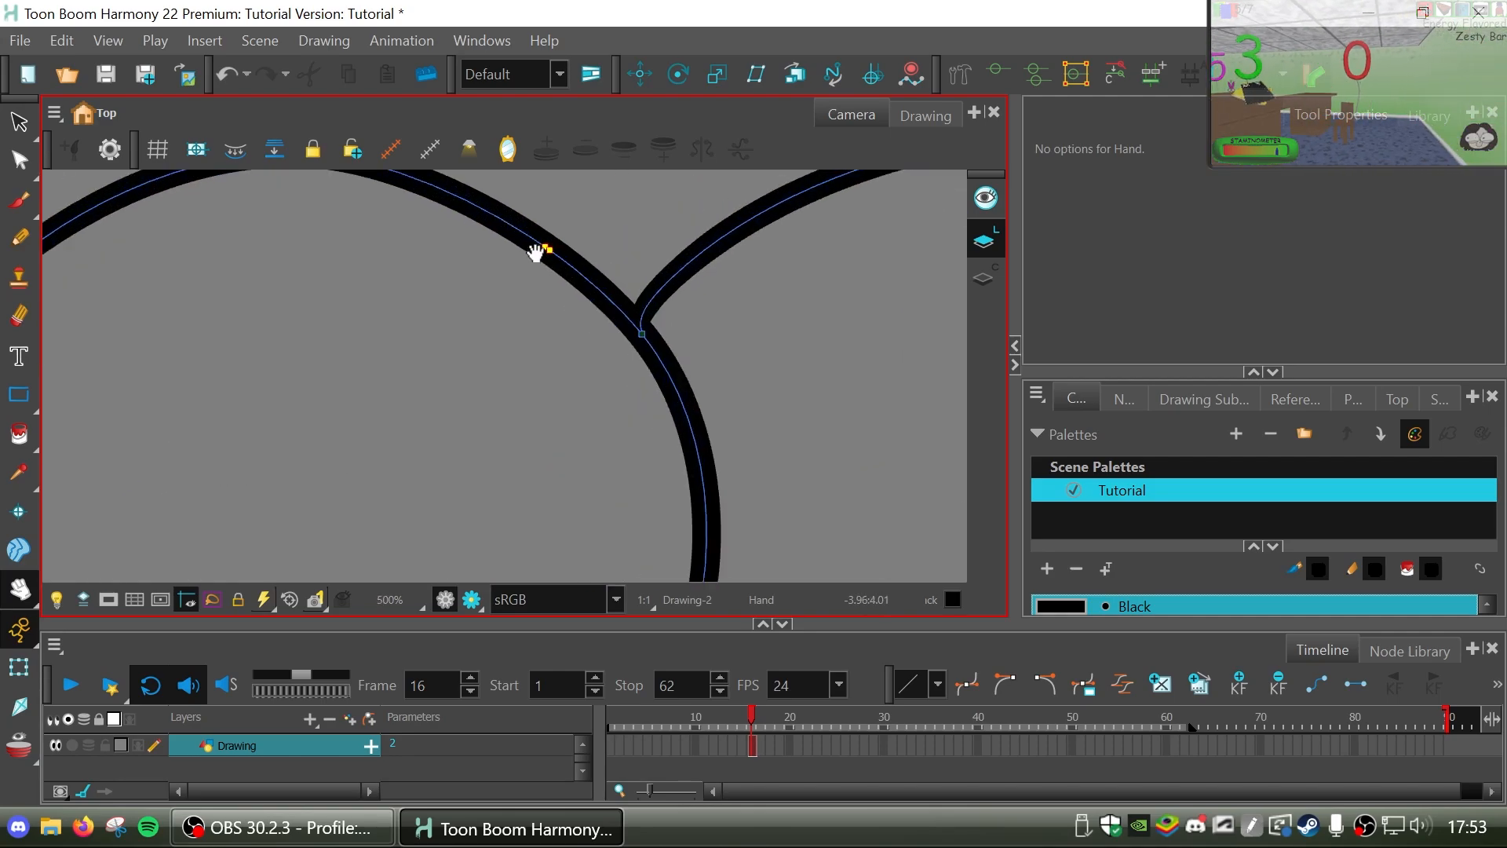
scroll(536, 252, "up", 3)
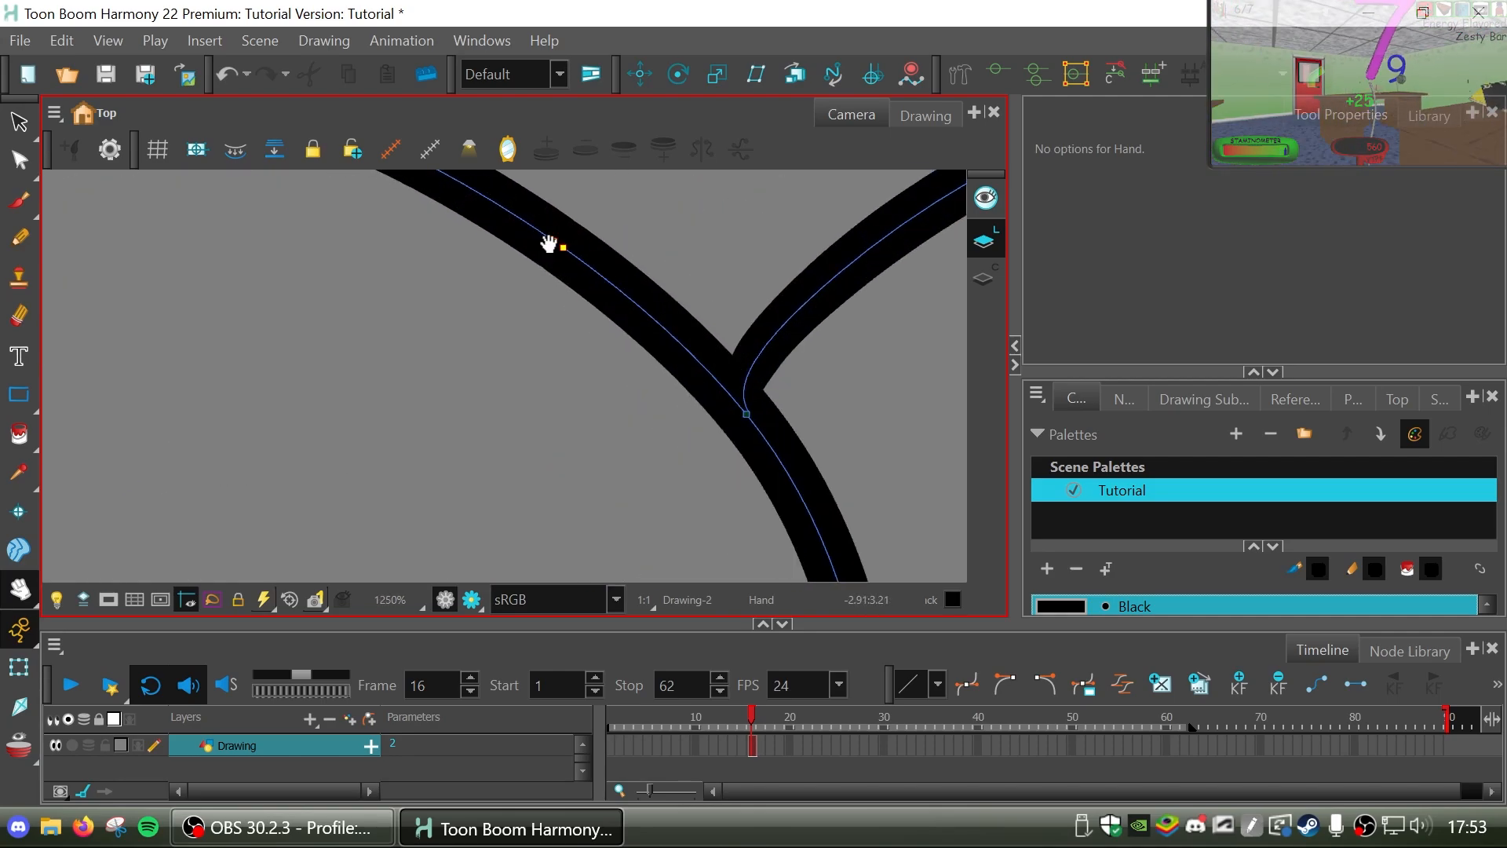
scroll(548, 244, "up", 4)
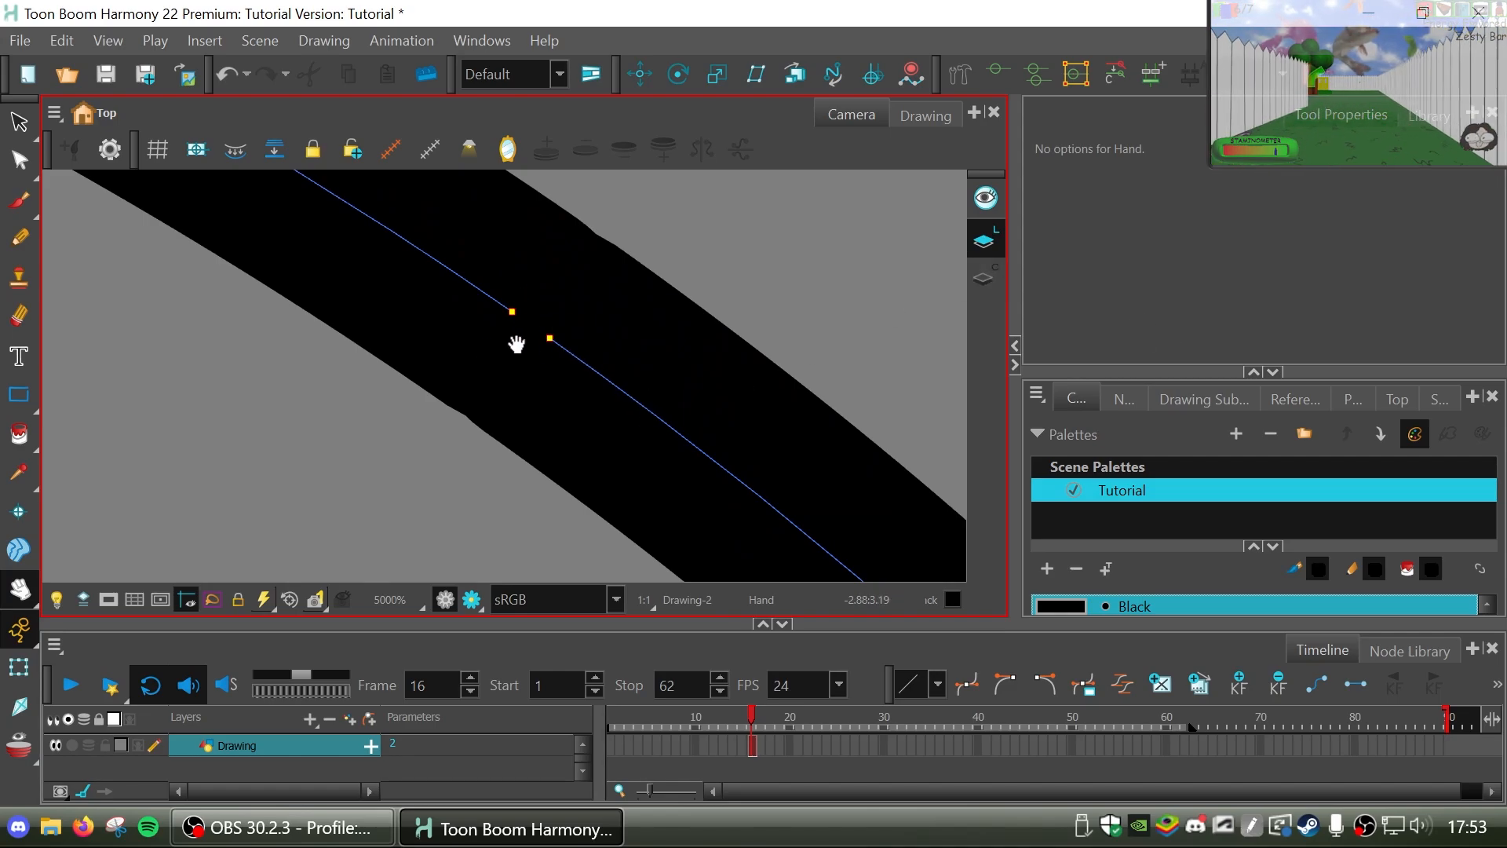
key("alt+q")
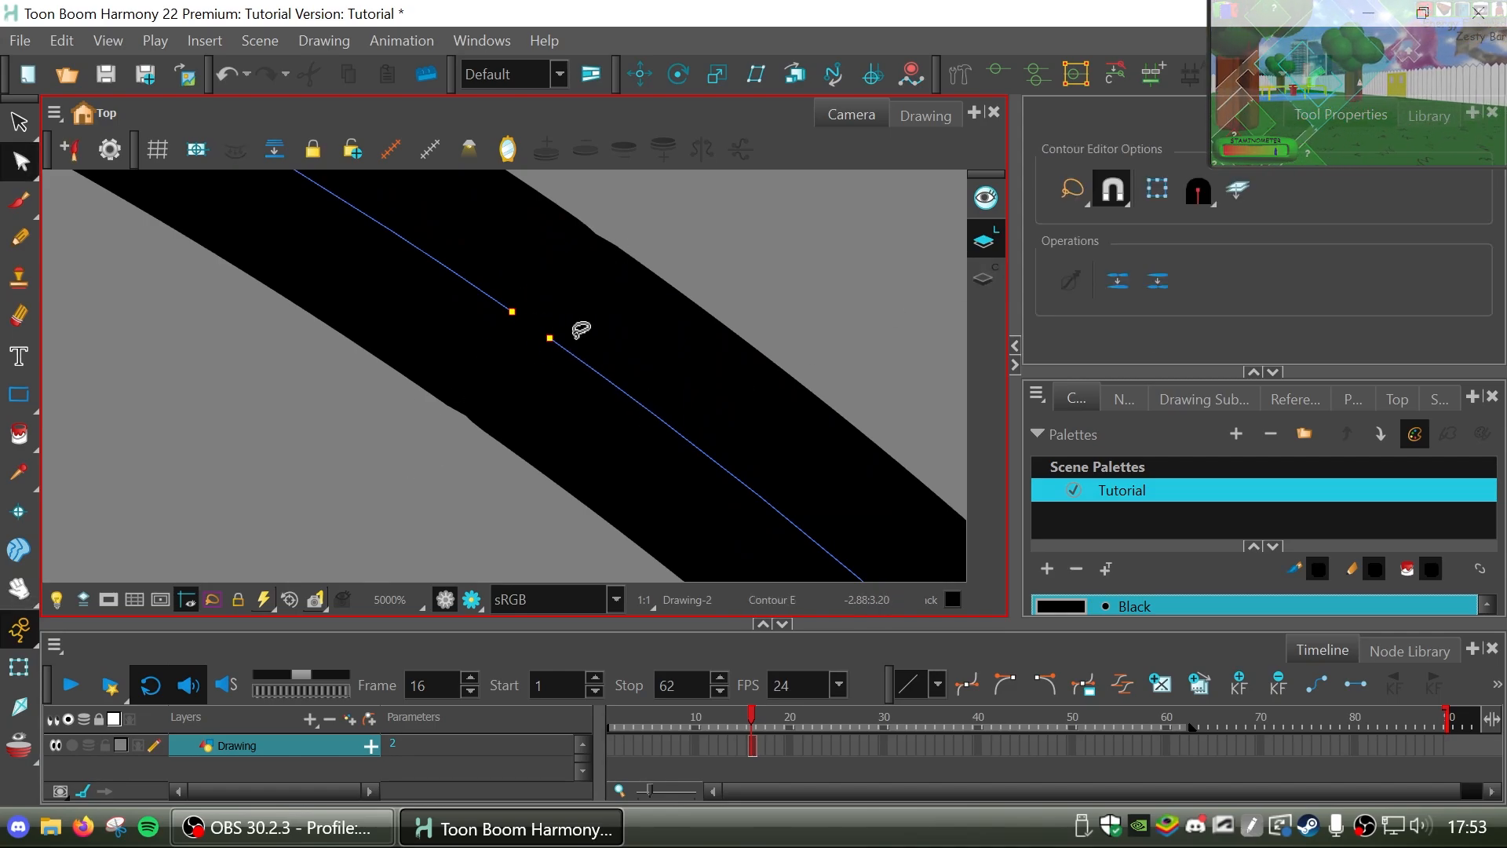
left_click(520, 319)
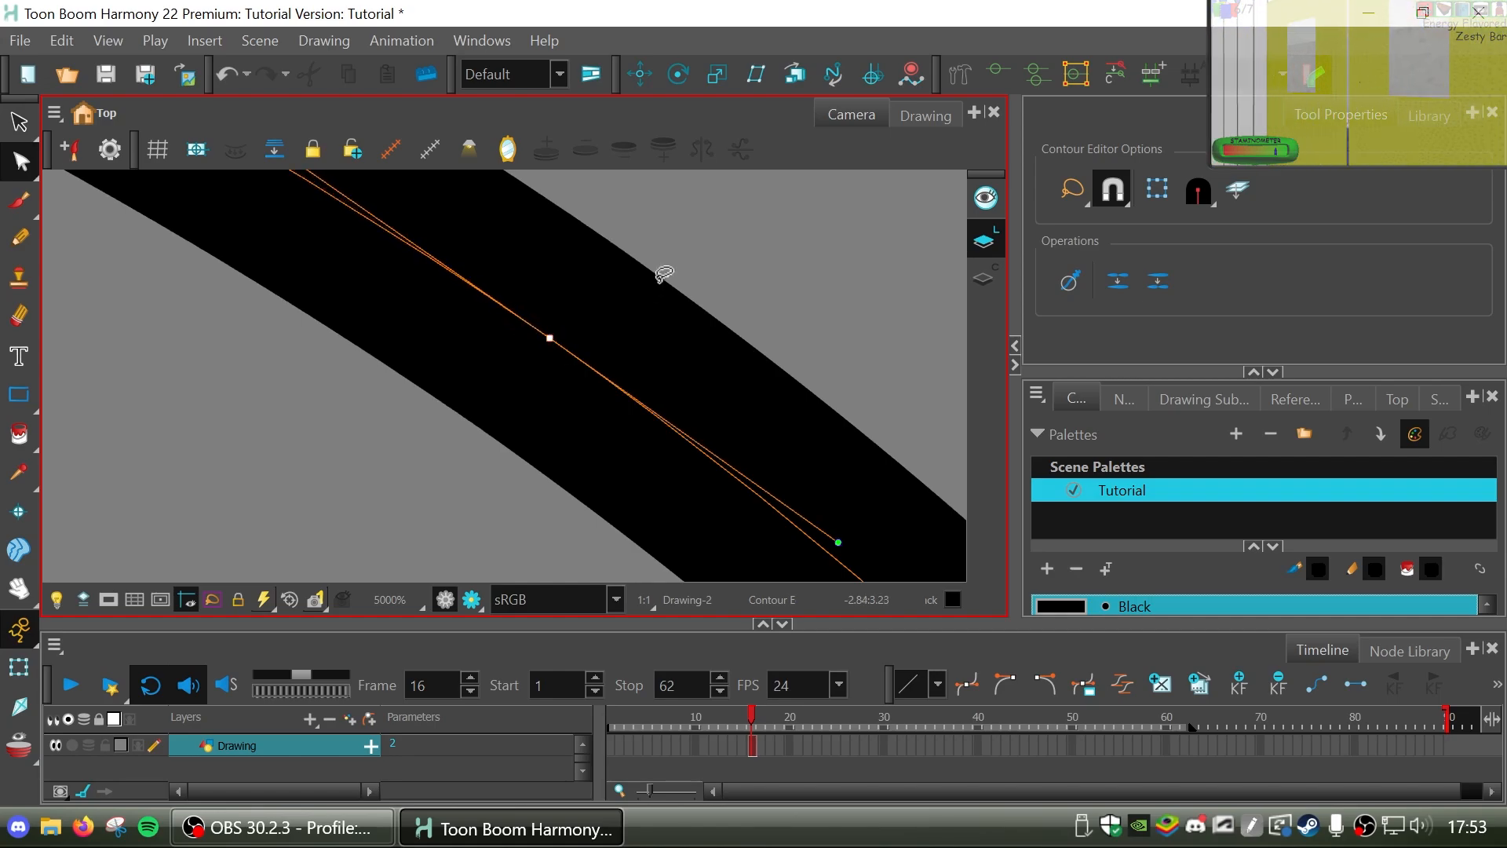
key("Escape")
Try a Brush dab over the joined spot on the left oval's line and undo it.
key("alt+b")
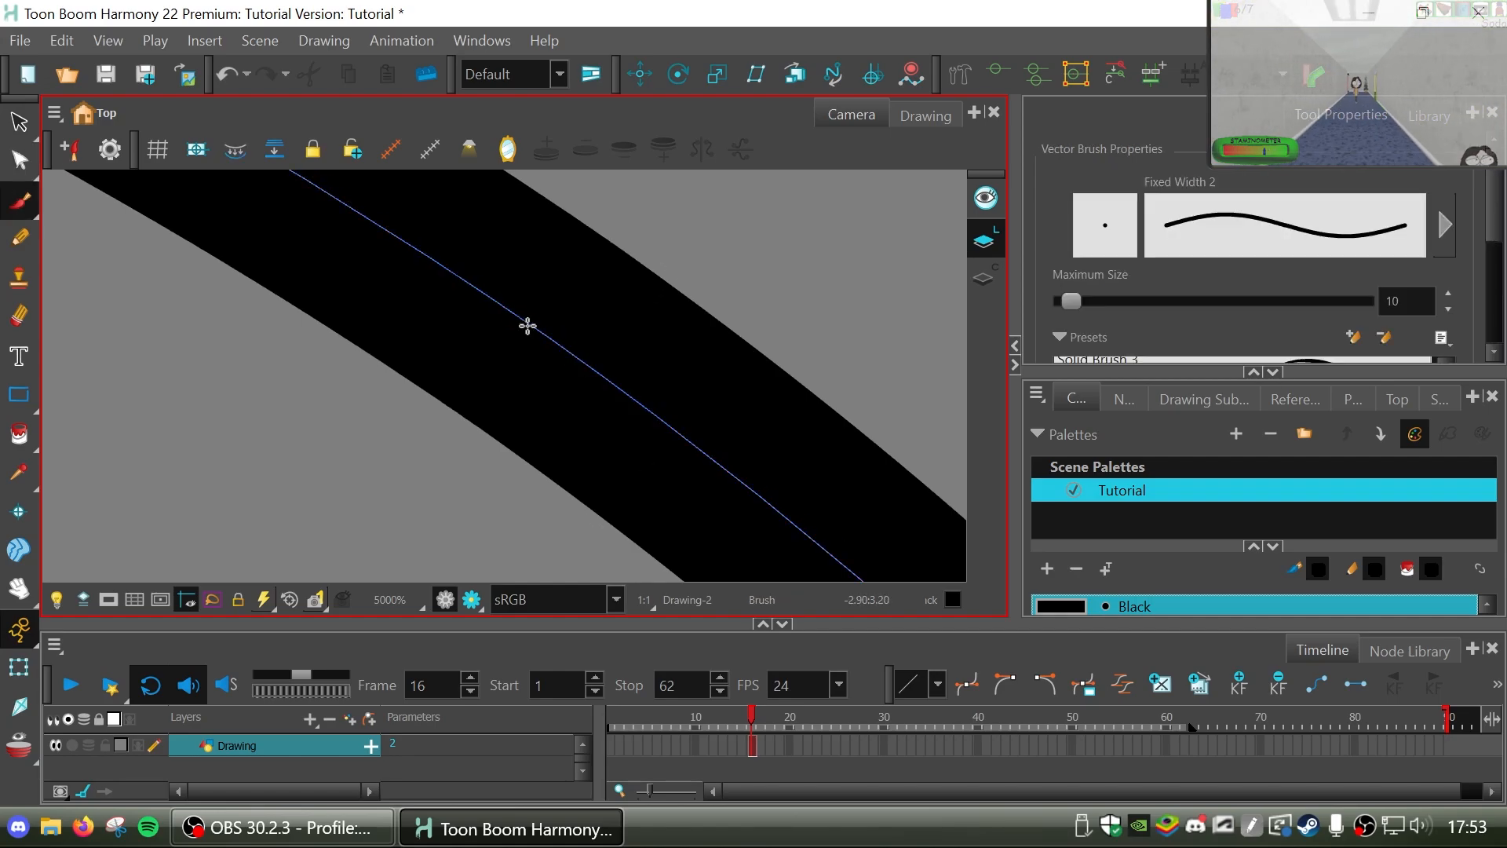
mouse_move(525, 323)
left_mouse_down()
mouse_move(528, 309)
mouse_move(540, 326)
left_mouse_up()
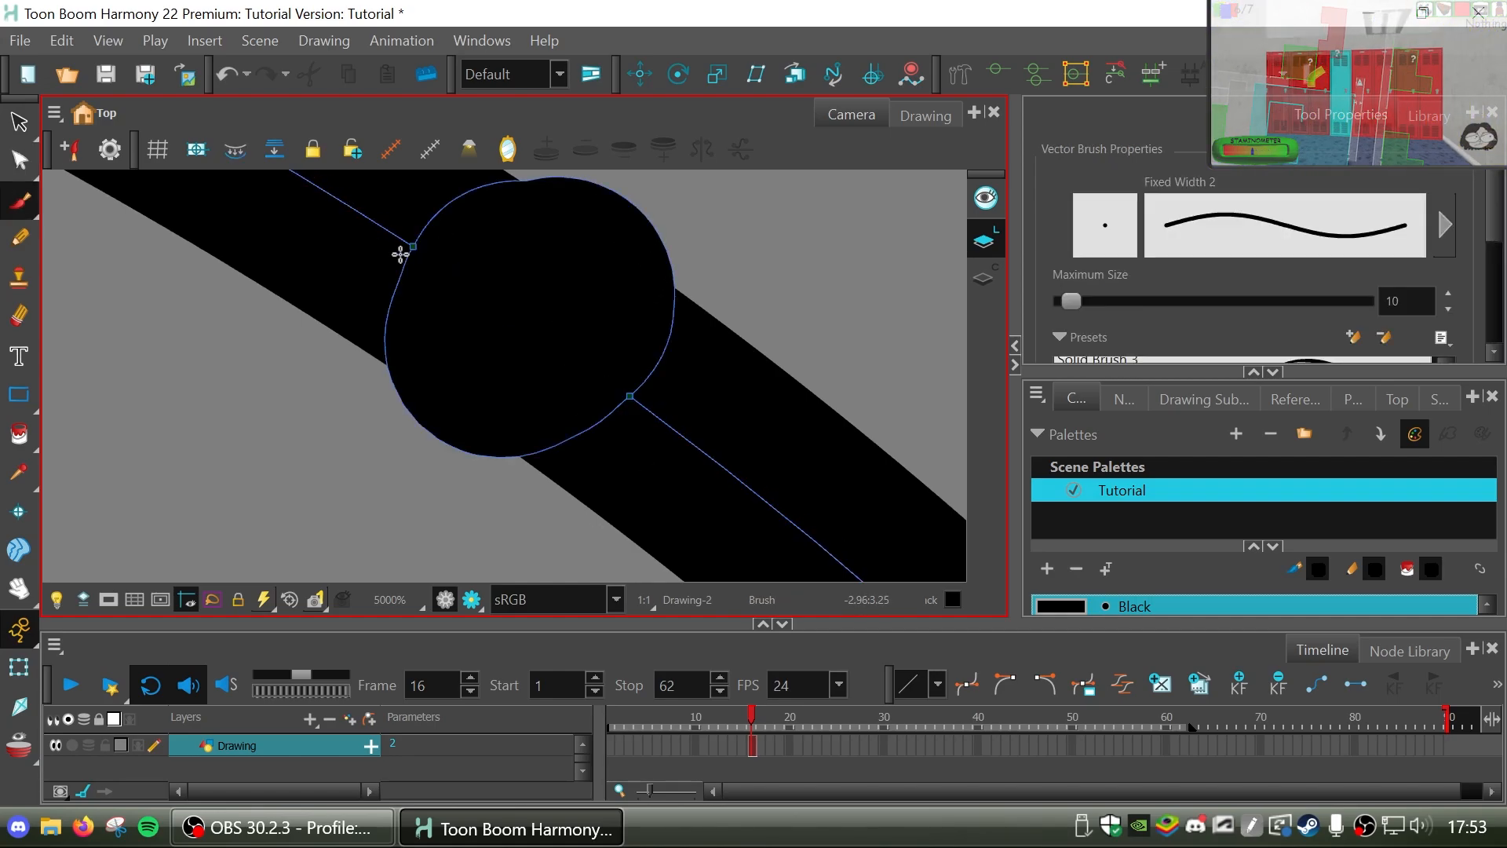
key("ctrl+z")
key("alt+s")
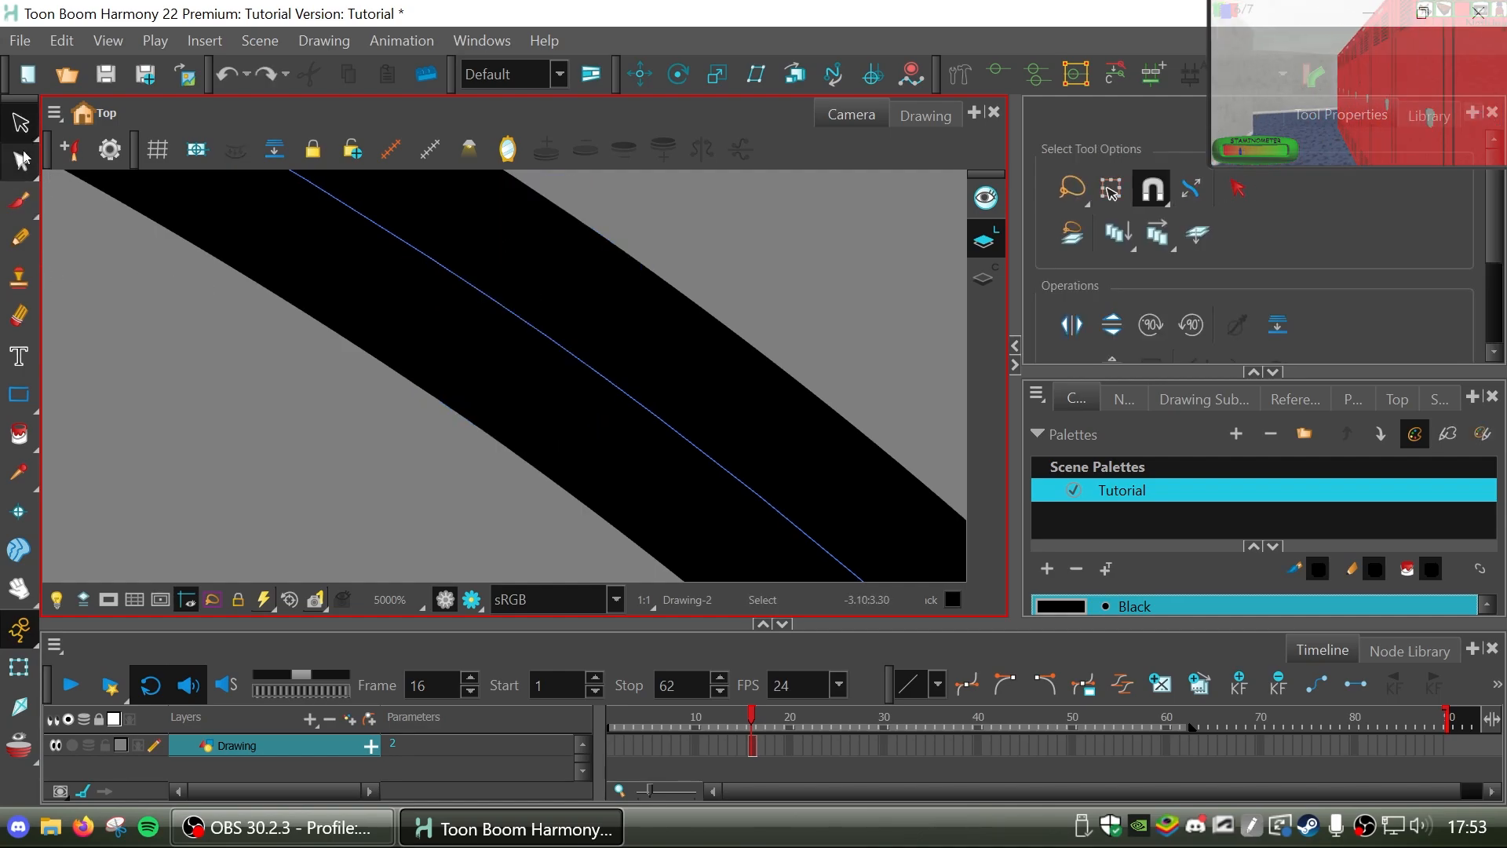
Remove the short leftover stub beside the outer curve's junction on the right oval's top edge with the Contour Editor.
left_click(18, 587)
left_click_drag(548, 364, 399, 384)
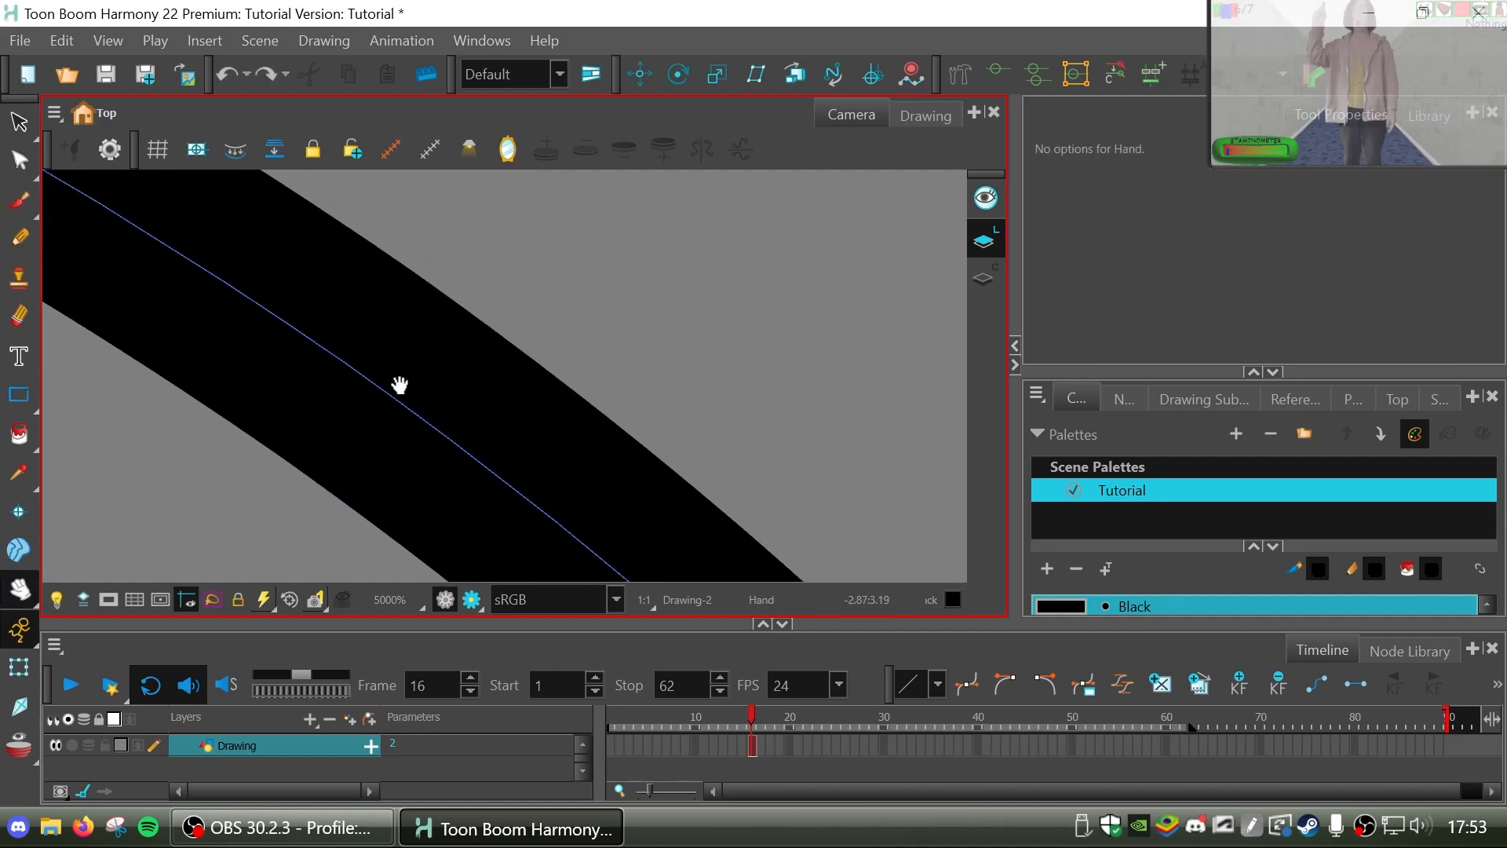
scroll(400, 385, "down", 8)
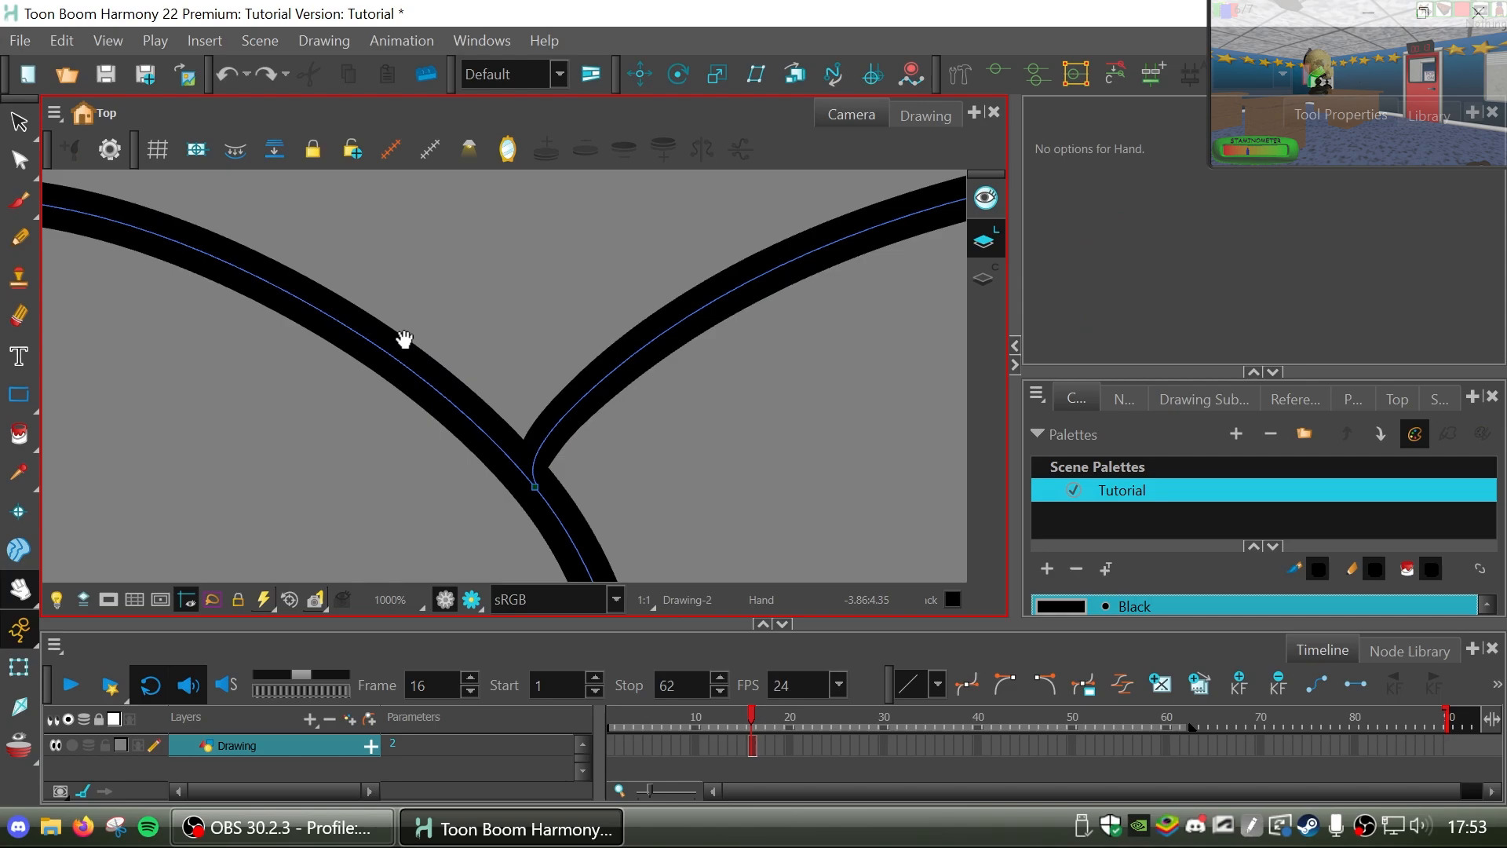
left_click_drag(726, 265, 686, 284)
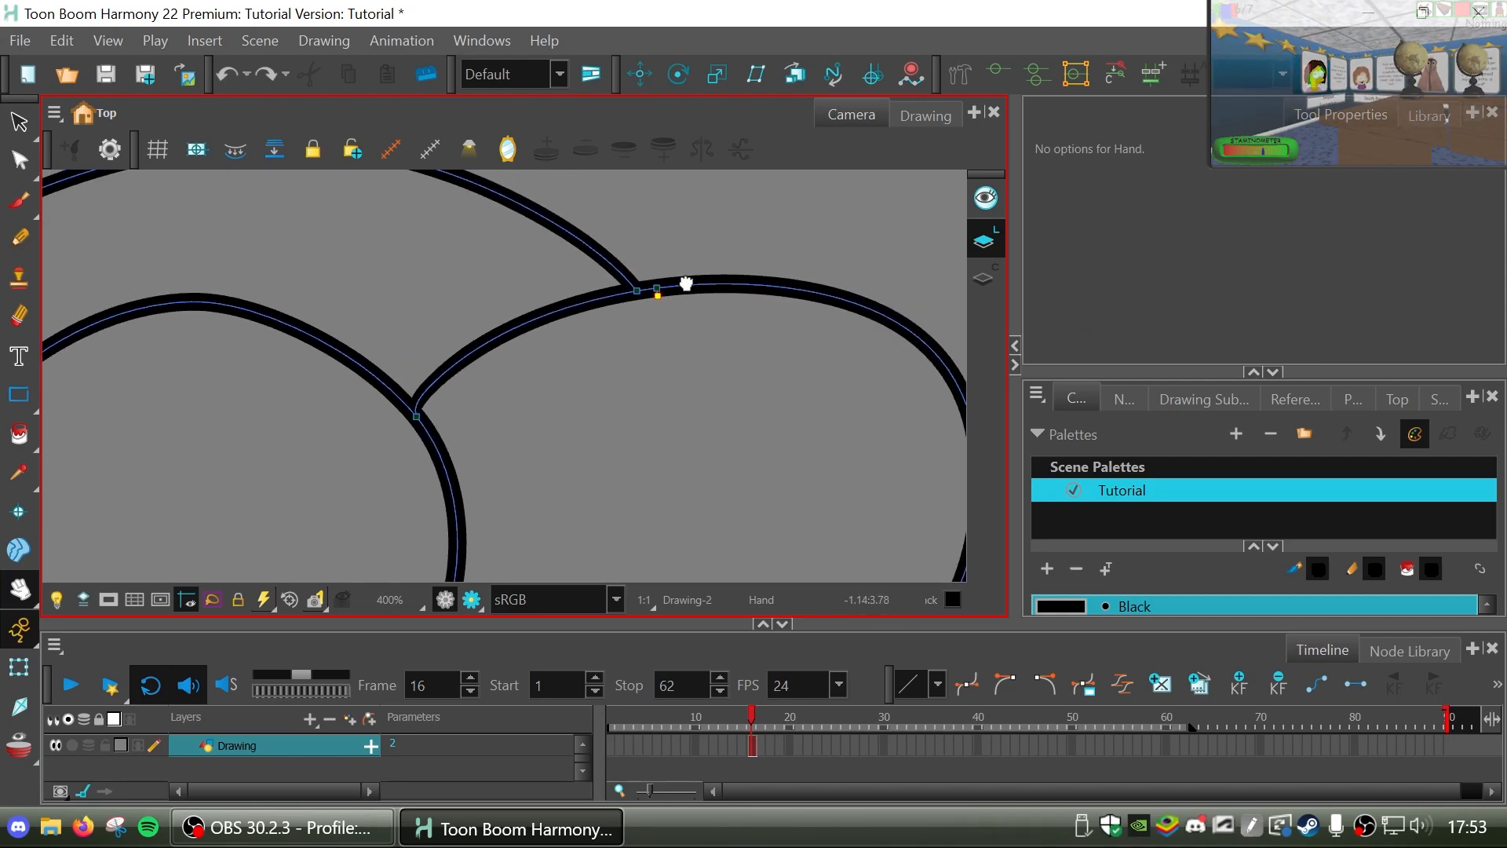
scroll(686, 284, "up", 3)
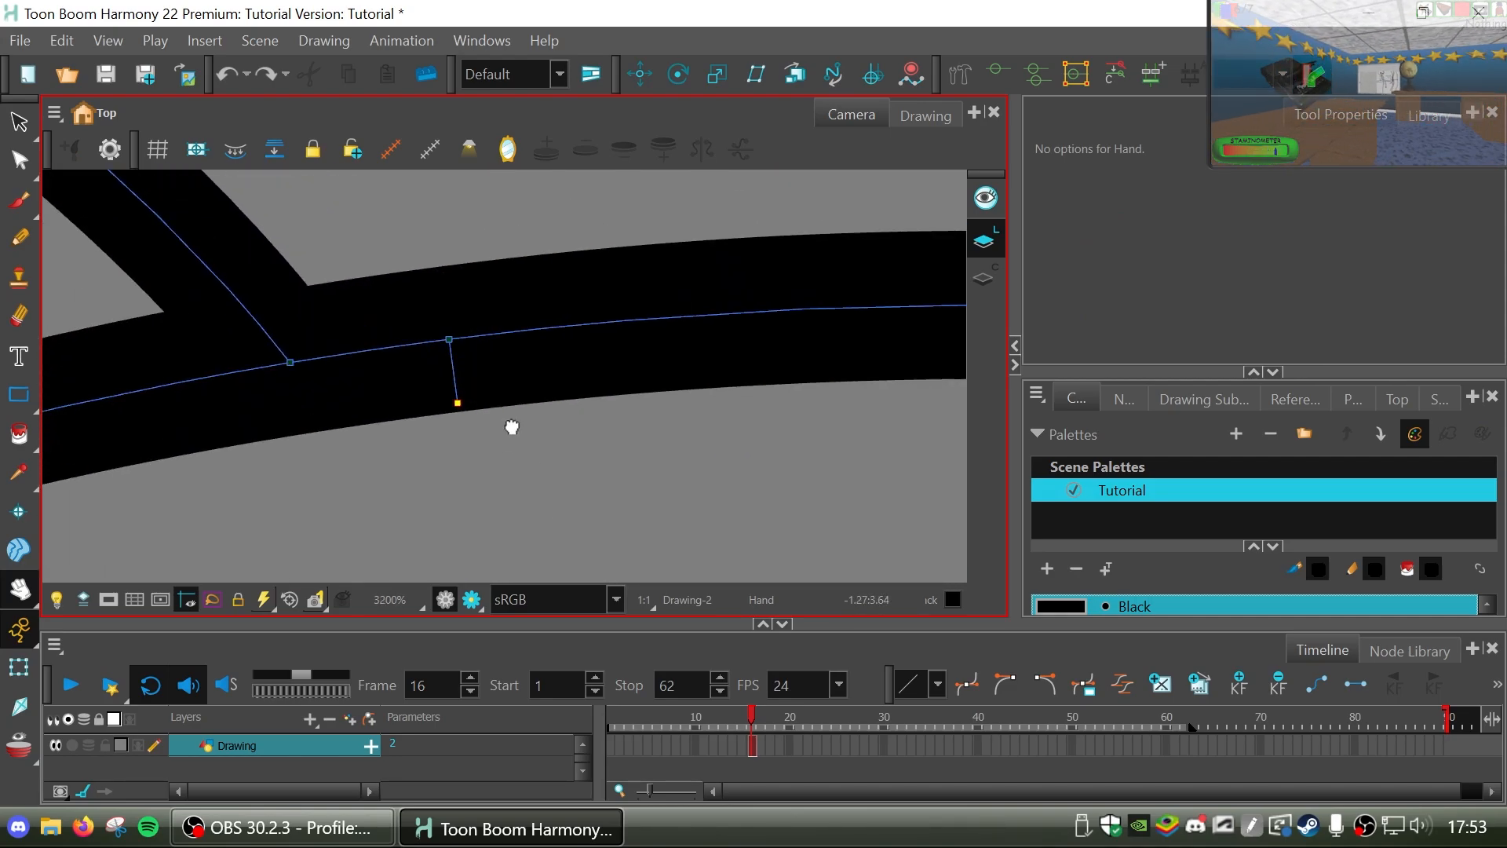
left_click_drag(453, 417, 532, 367)
left_click(21, 161)
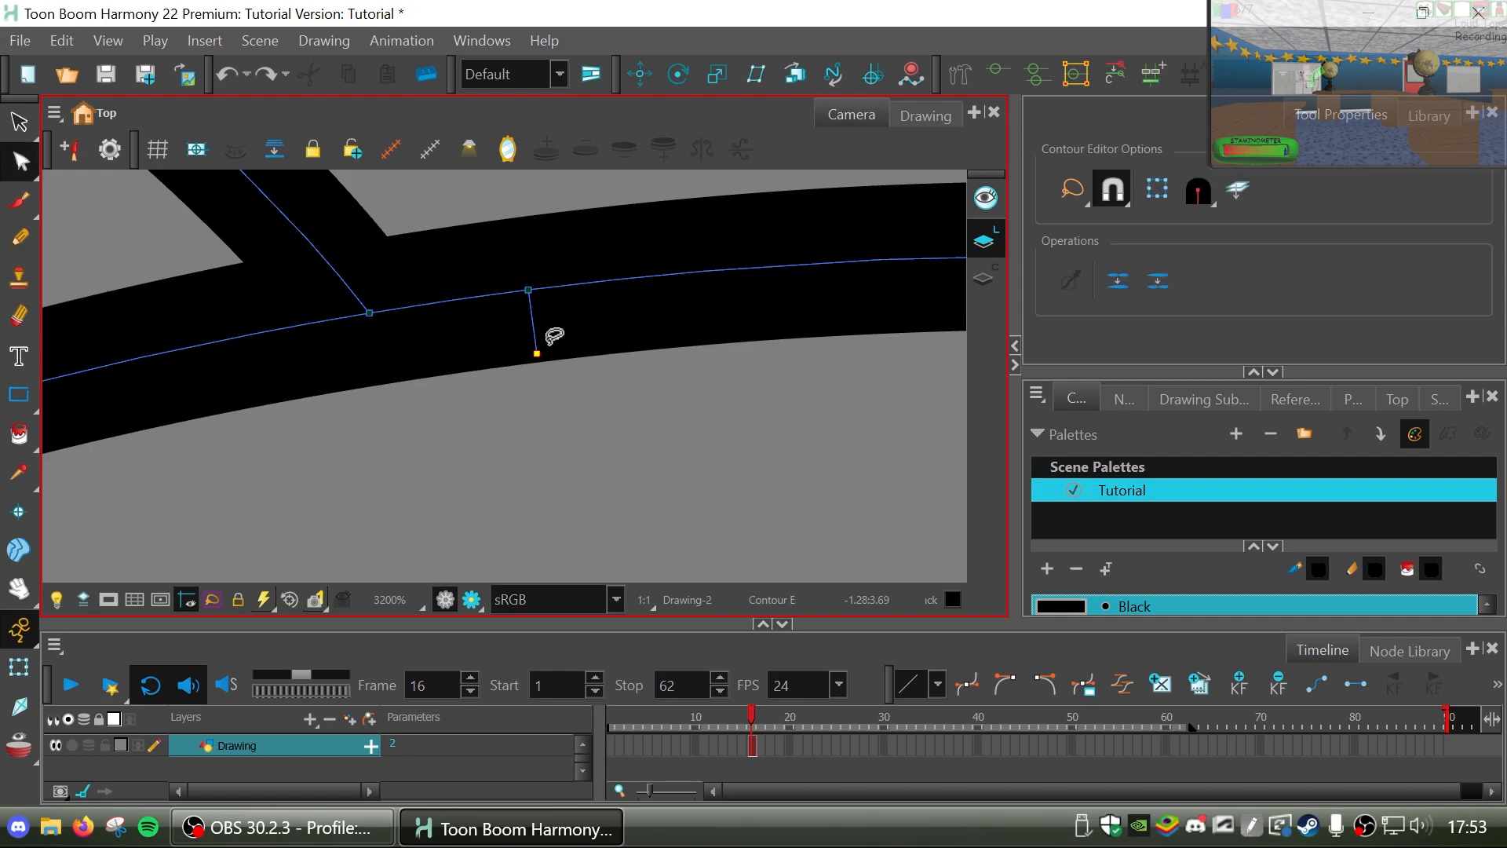
left_click(537, 357)
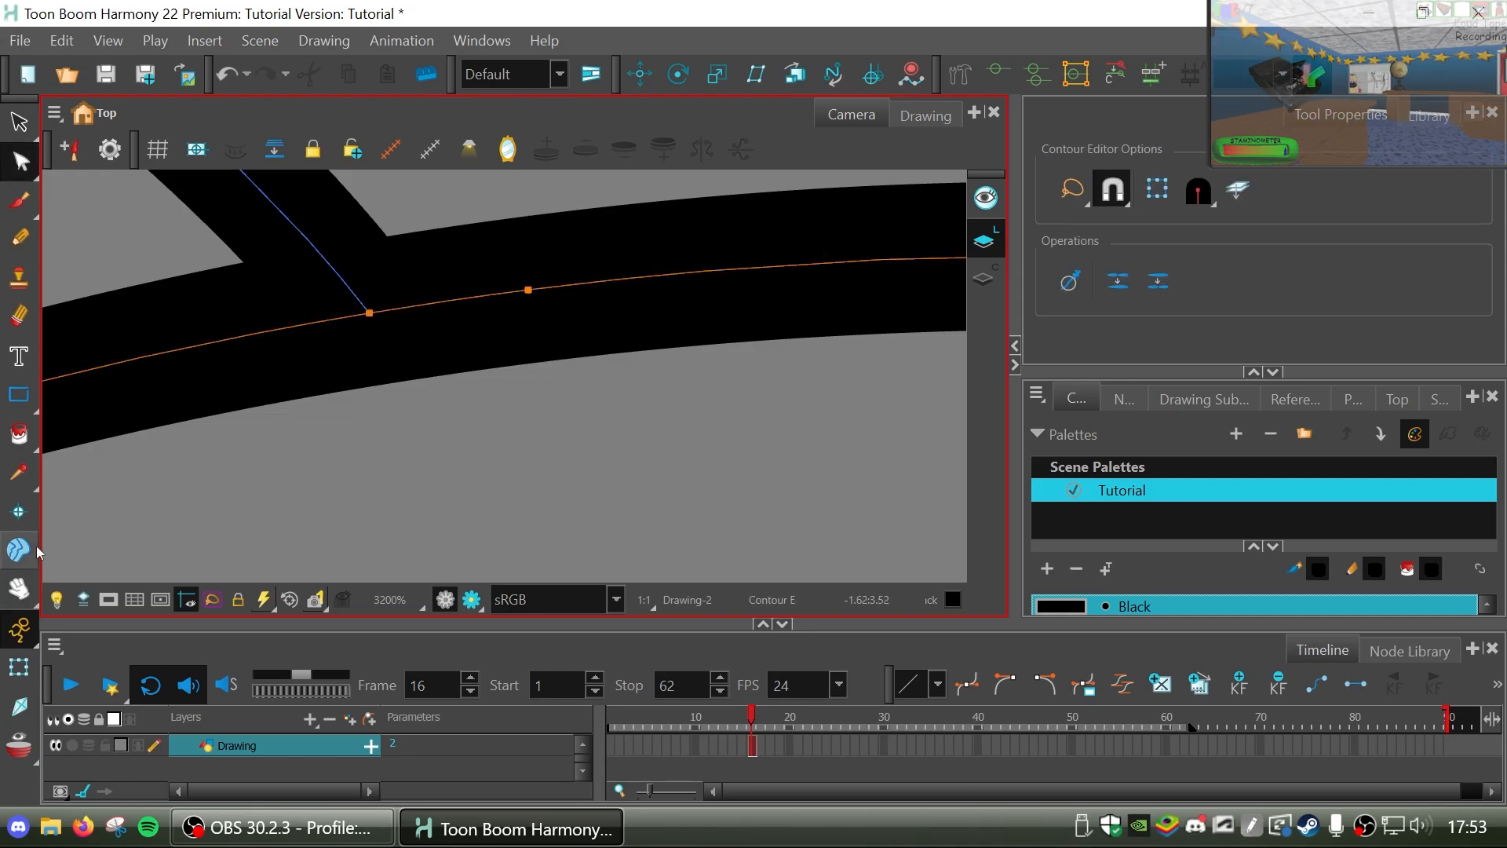
Remove the leftover stub poking above the right oval's bottom edge where the outer curve meets it, using the Contour Editor.
left_click(20, 588)
scroll(619, 400, "down", 3)
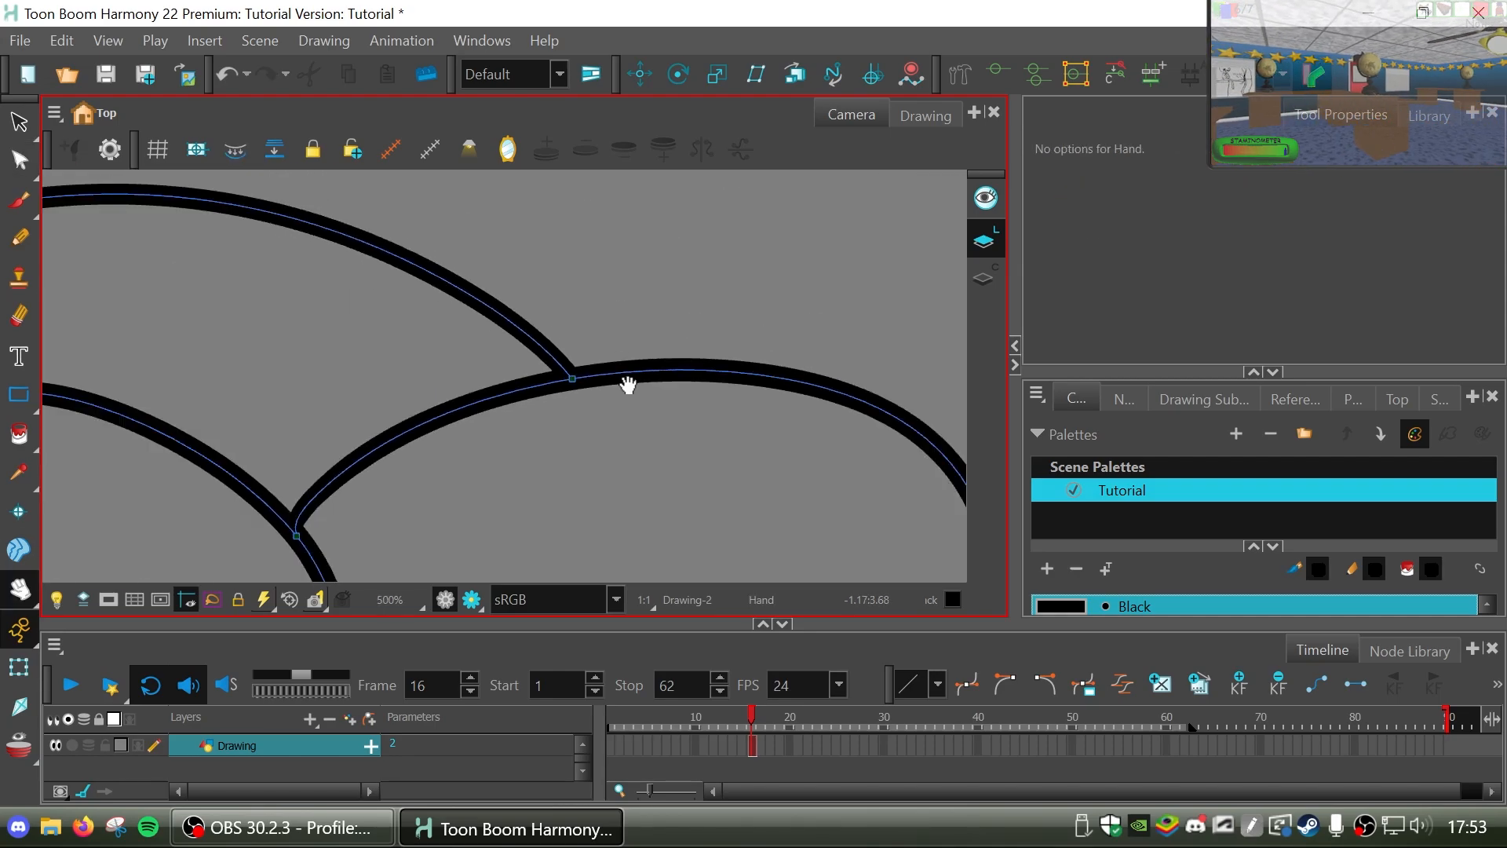
mouse_move(628, 385)
left_mouse_down()
mouse_move(750, 431)
mouse_move(808, 326)
left_mouse_up()
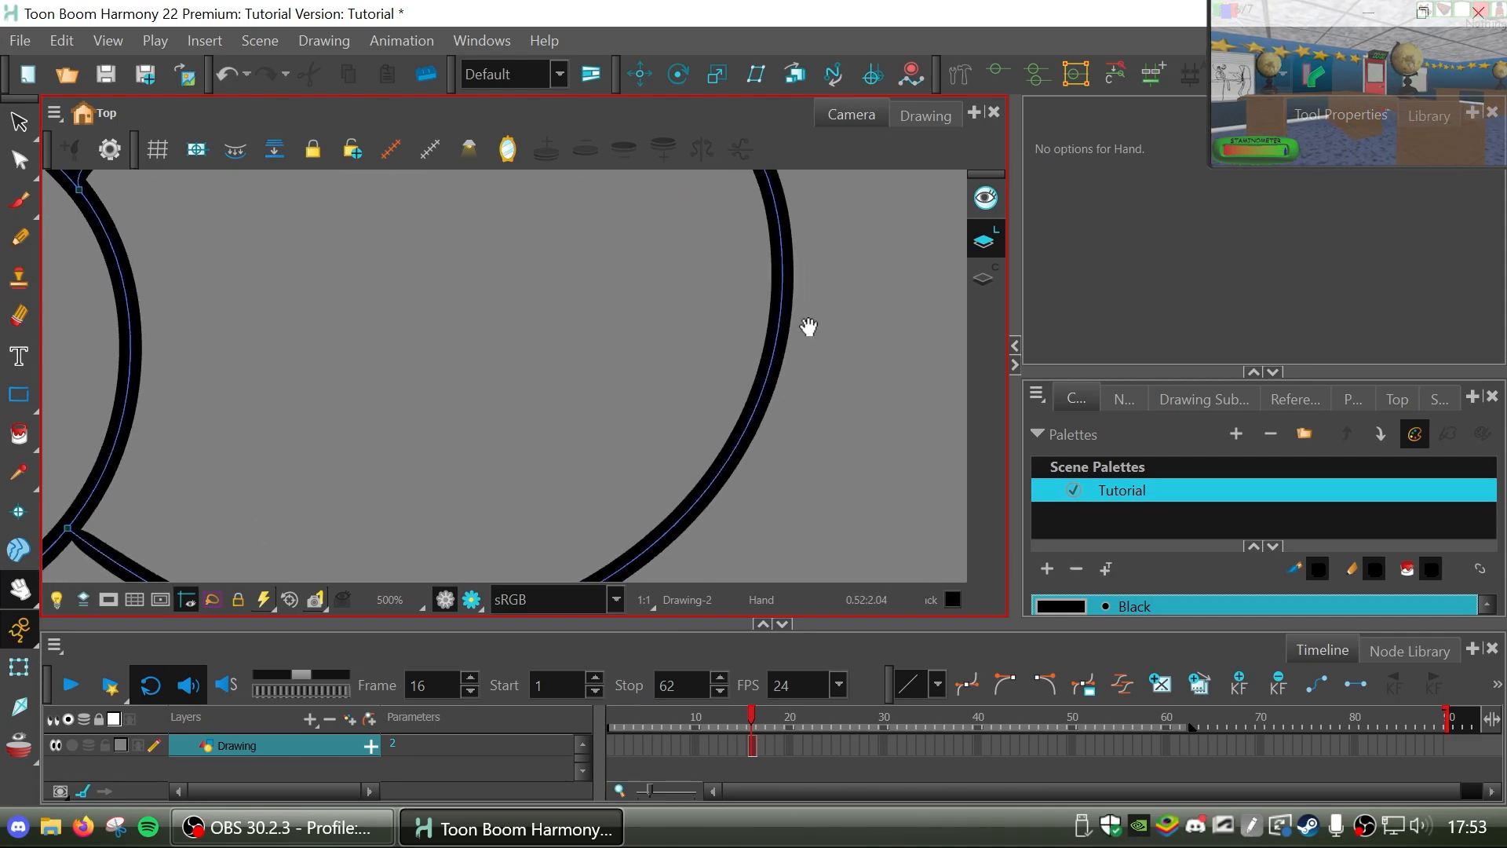
scroll(809, 327, "down", 2)
left_click_drag(412, 565, 628, 474)
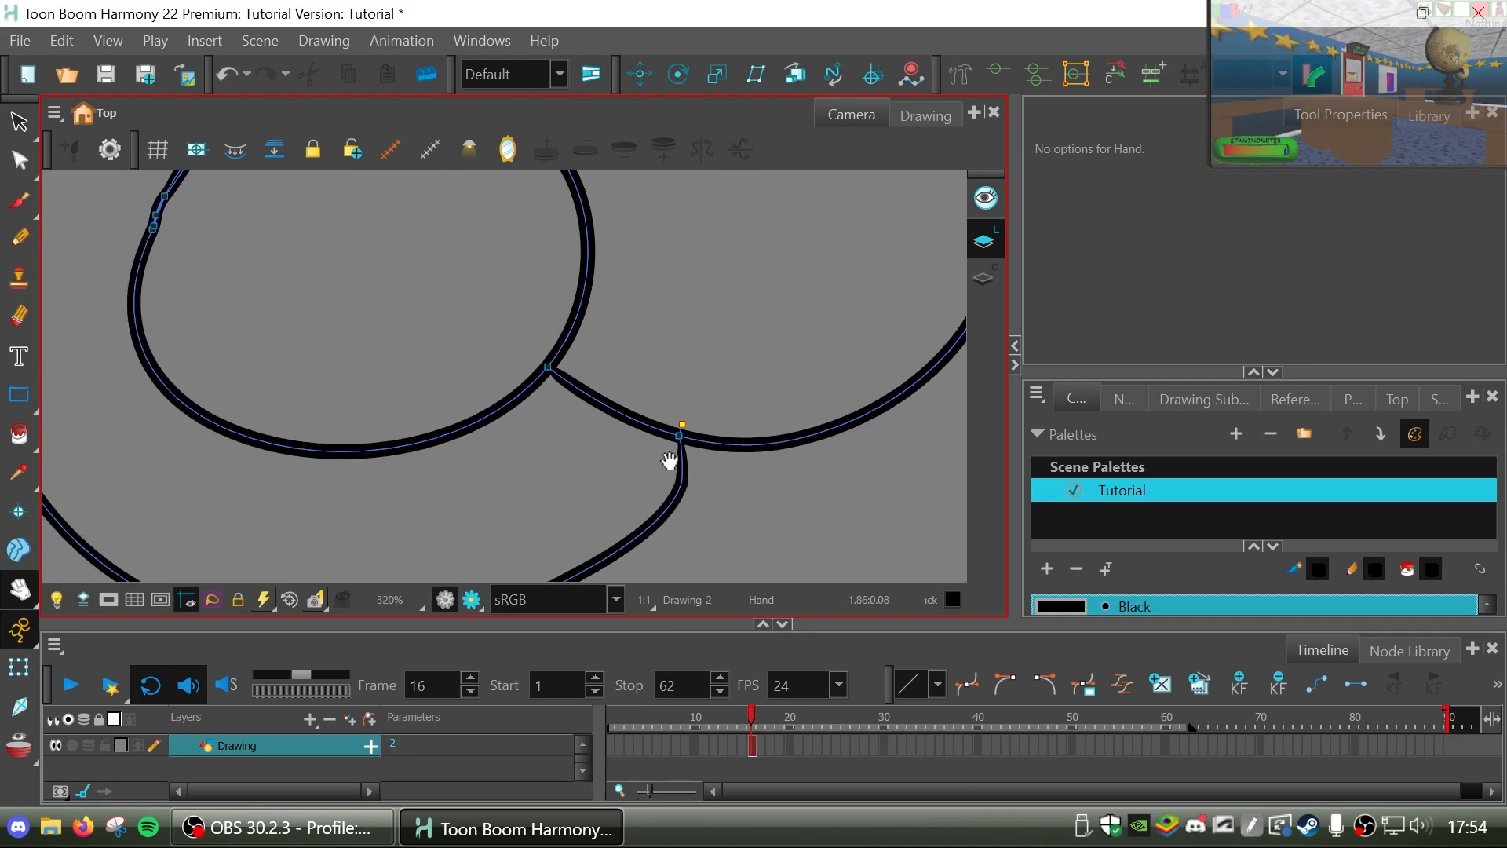
scroll(680, 458, "up", 5)
left_click_drag(769, 418, 585, 387)
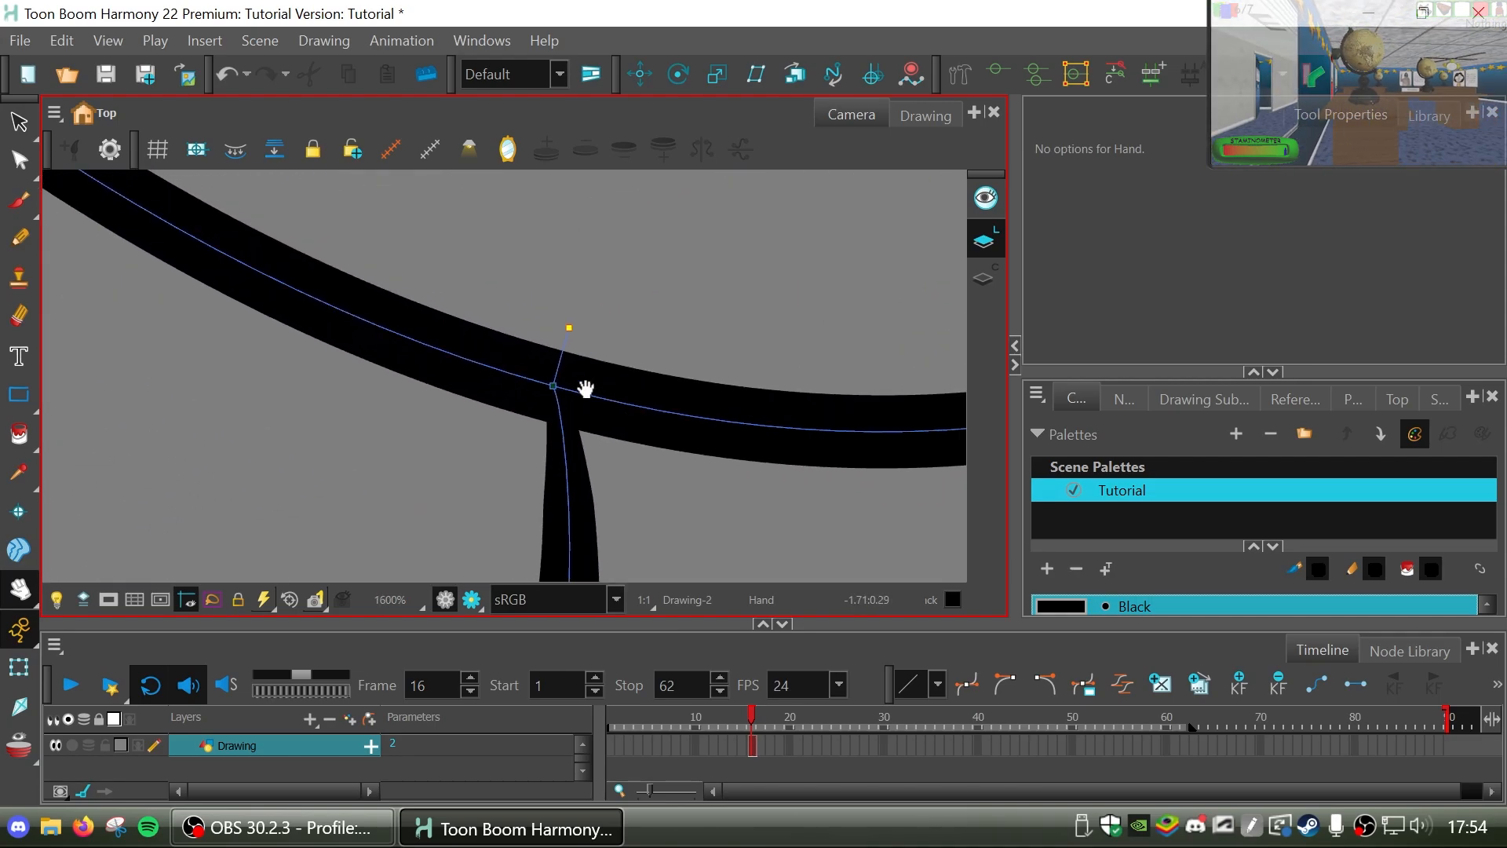
left_click(19, 161)
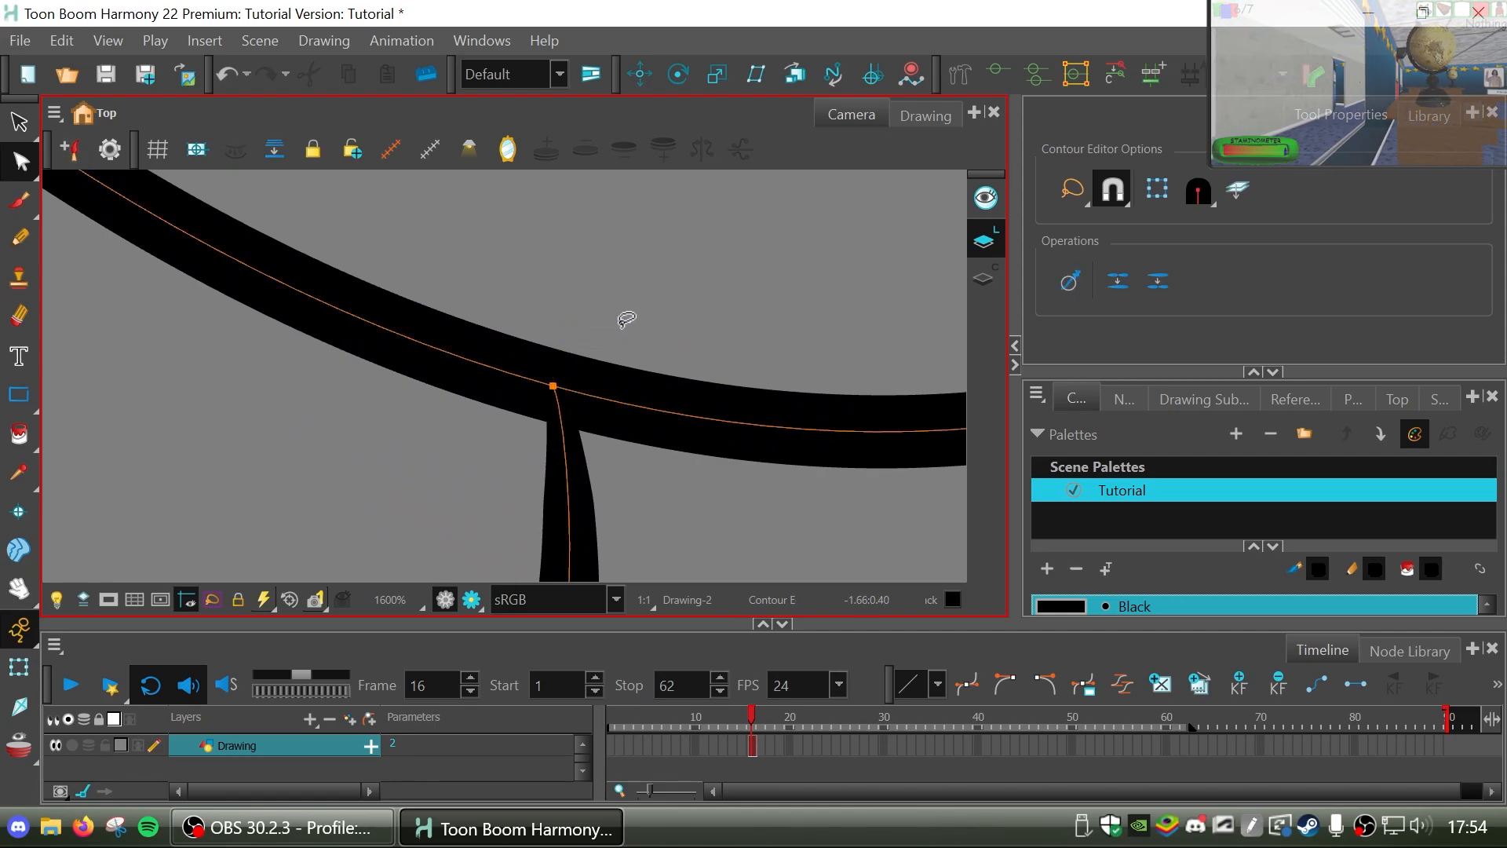
Look over the cleaned-up shapes and hide the vector strokes and their points.
left_click(20, 589)
mouse_move(317, 424)
left_mouse_down()
mouse_move(710, 387)
mouse_move(714, 487)
left_mouse_up()
scroll(708, 370, "down", 1)
scroll(708, 369, "down", 7)
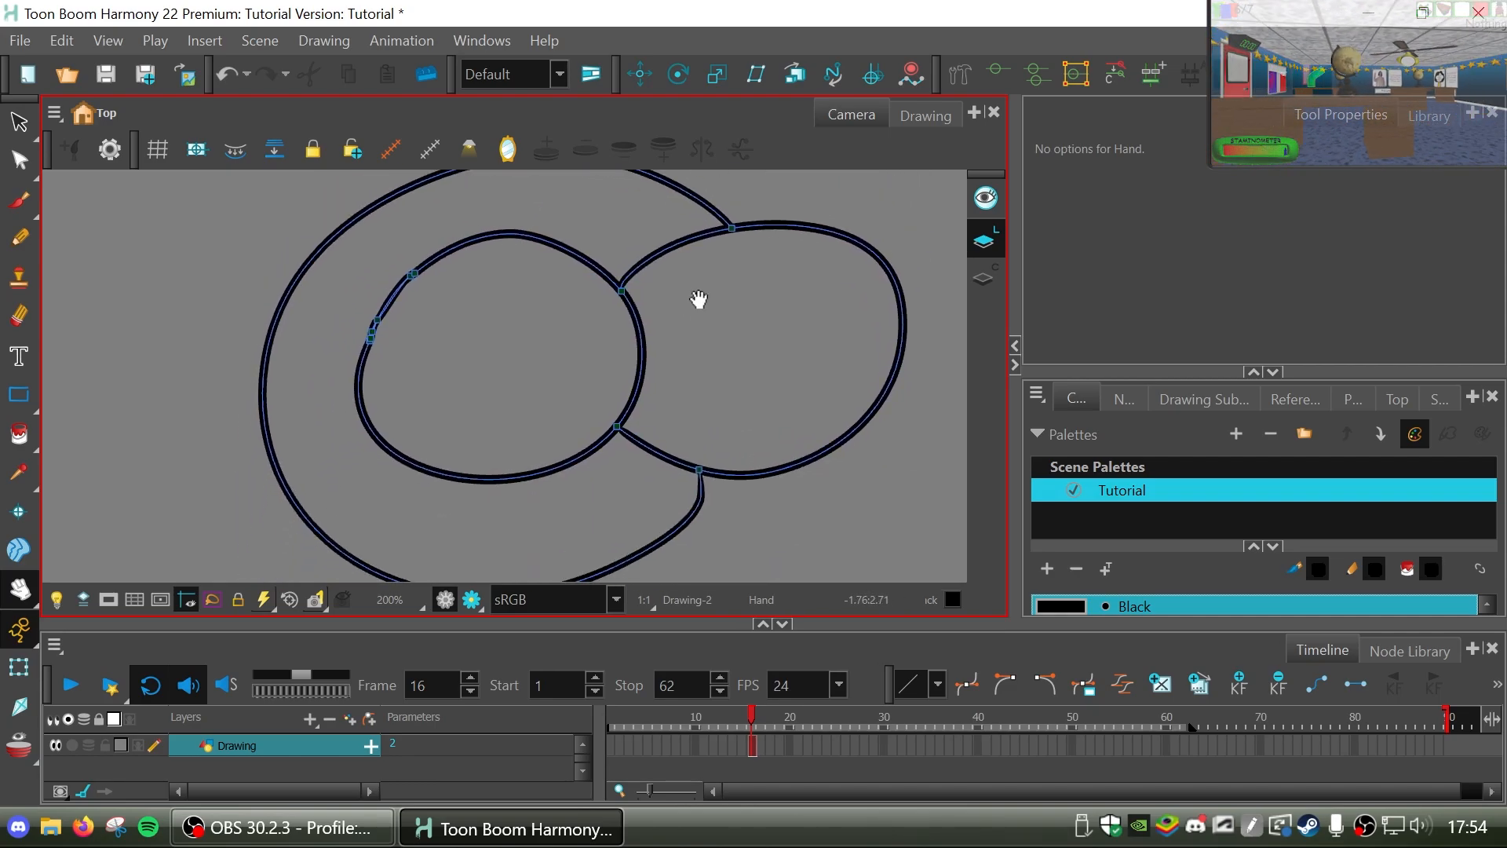
mouse_move(699, 299)
left_mouse_down()
mouse_move(448, 326)
mouse_move(464, 309)
mouse_move(515, 360)
mouse_move(733, 441)
mouse_move(733, 424)
left_mouse_up()
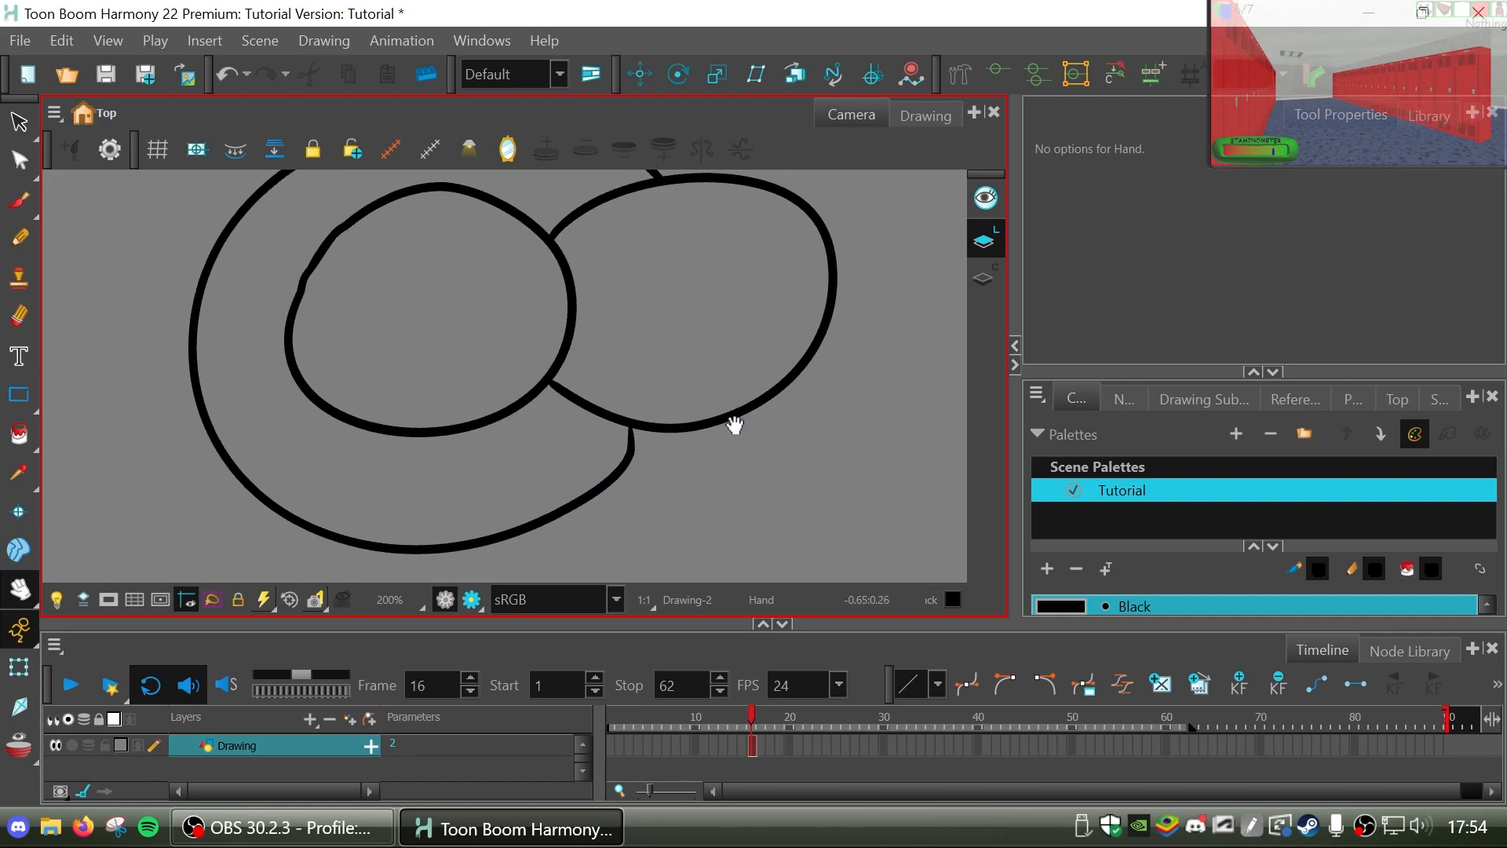
scroll(733, 424, "down", 1)
Draw a small round pupil inside each oval and a curved smile below the left oval with the Pencil.
key("alt+/")
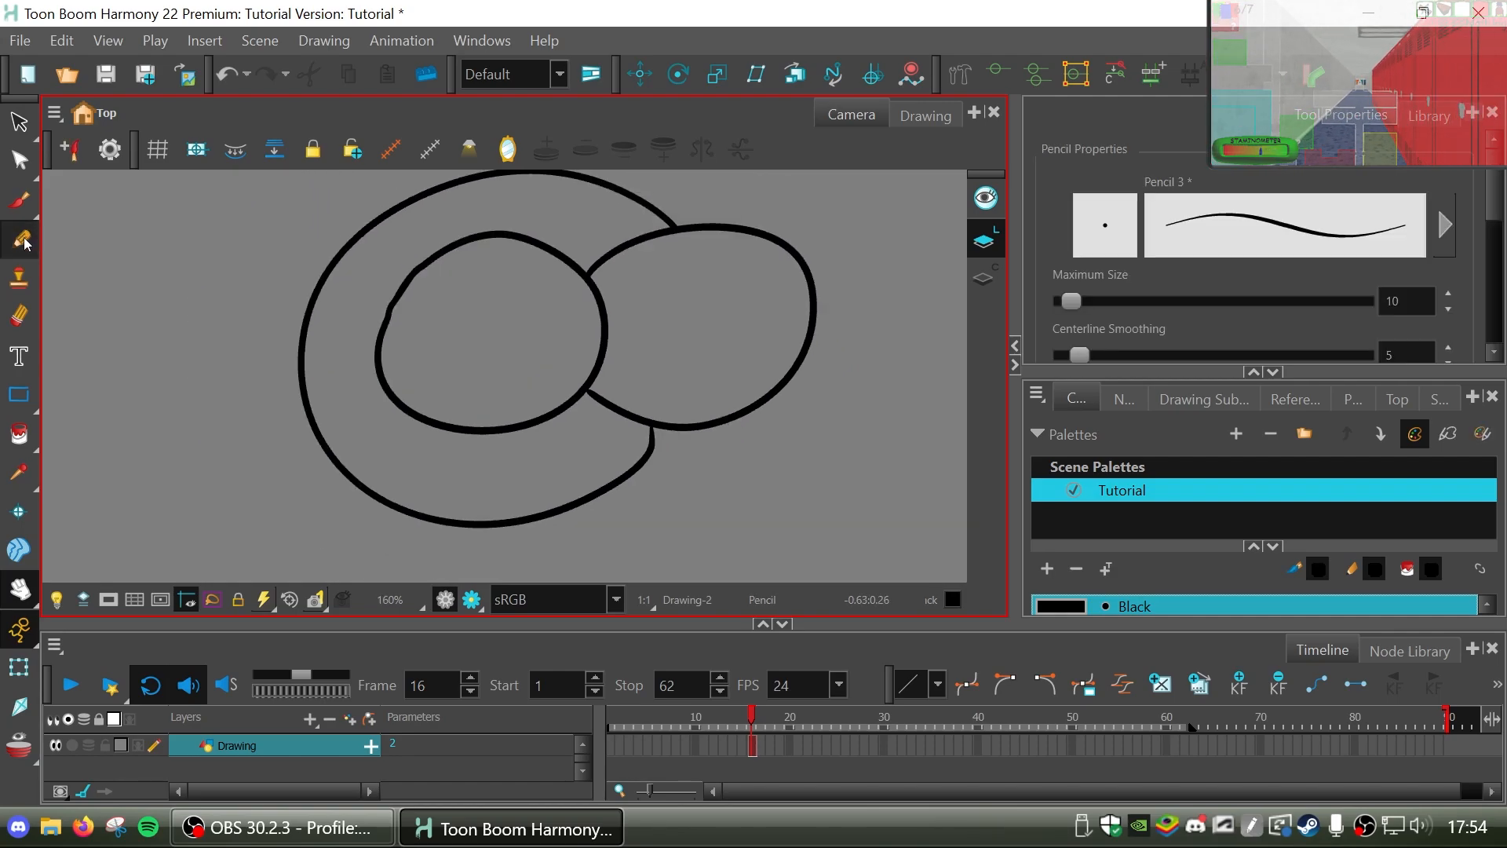
mouse_move(488, 339)
left_mouse_down()
mouse_move(506, 323)
mouse_move(482, 333)
left_mouse_up()
left_click_drag(689, 299, 693, 301)
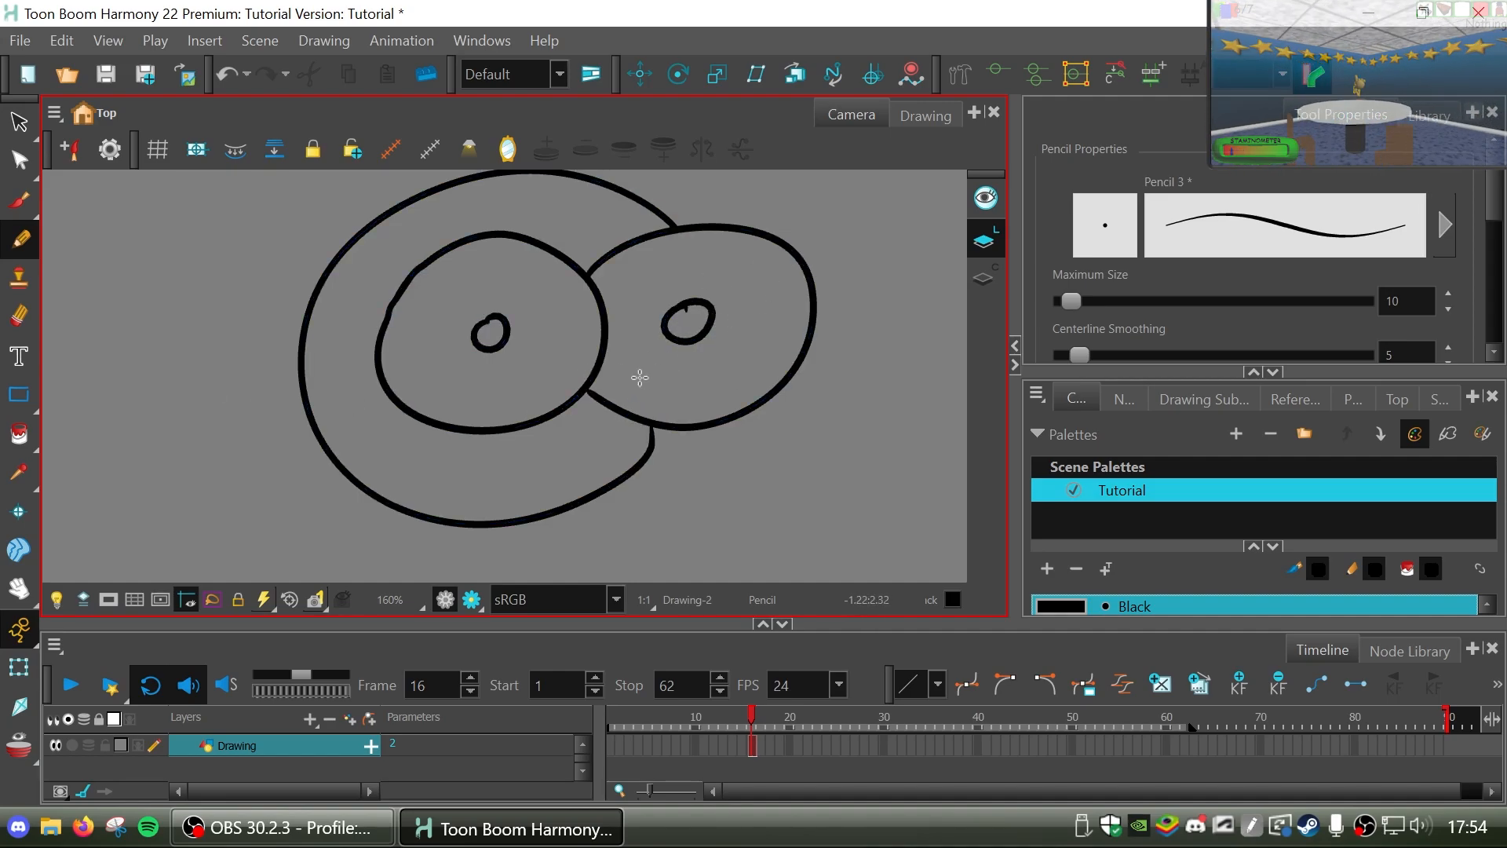
left_click_drag(493, 445, 589, 447)
key("ctrl+z")
mouse_move(497, 443)
left_mouse_down()
mouse_move(571, 437)
mouse_move(657, 451)
mouse_move(612, 371)
left_mouse_up()
Draw a simple body with two arms and two legs under the head with the Pencil.
key("space")
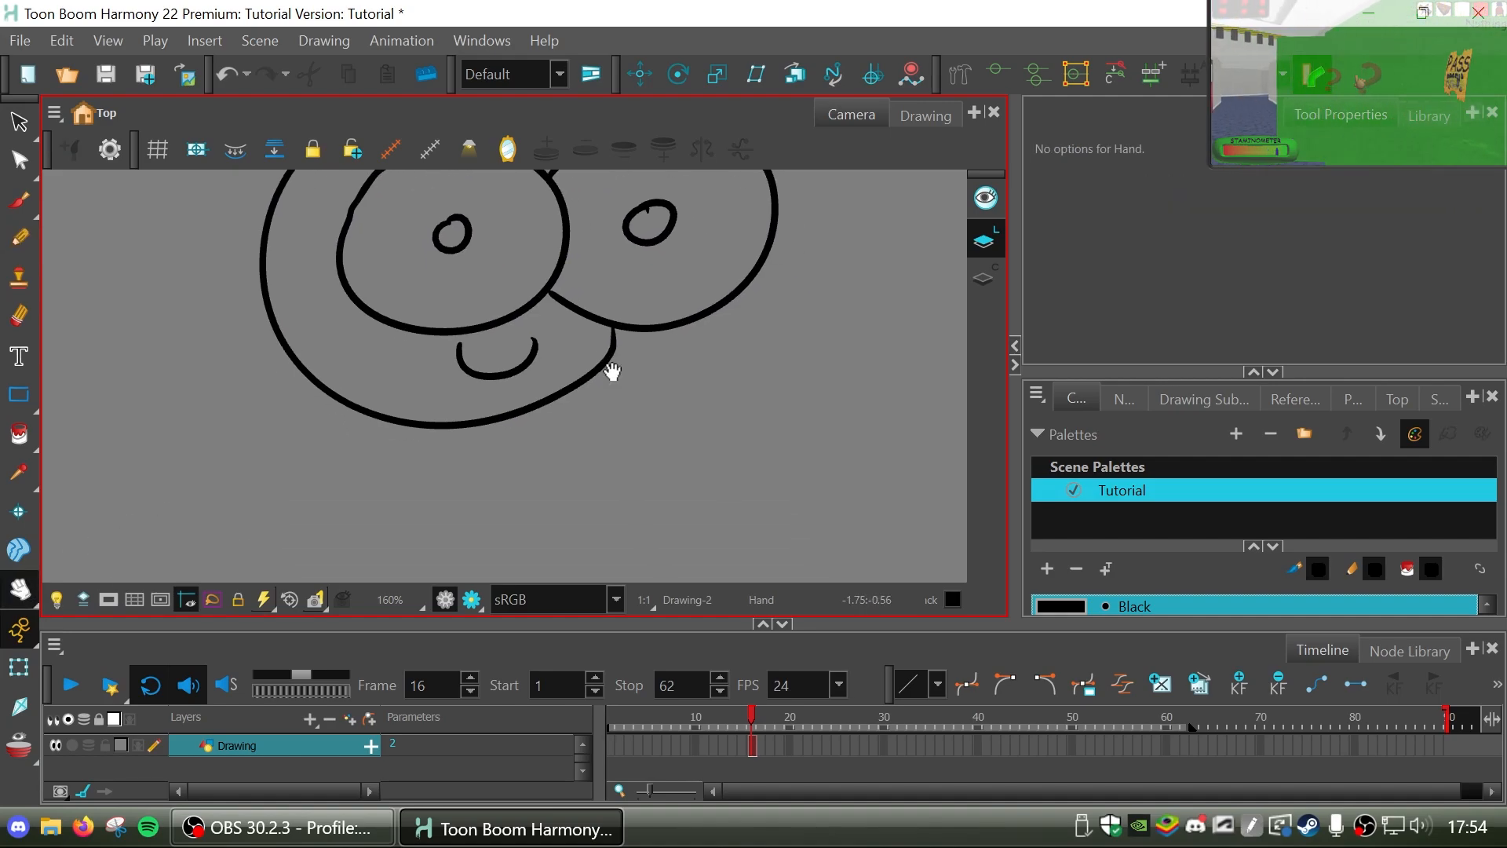
scroll(612, 371, "down", 4)
left_click(20, 238)
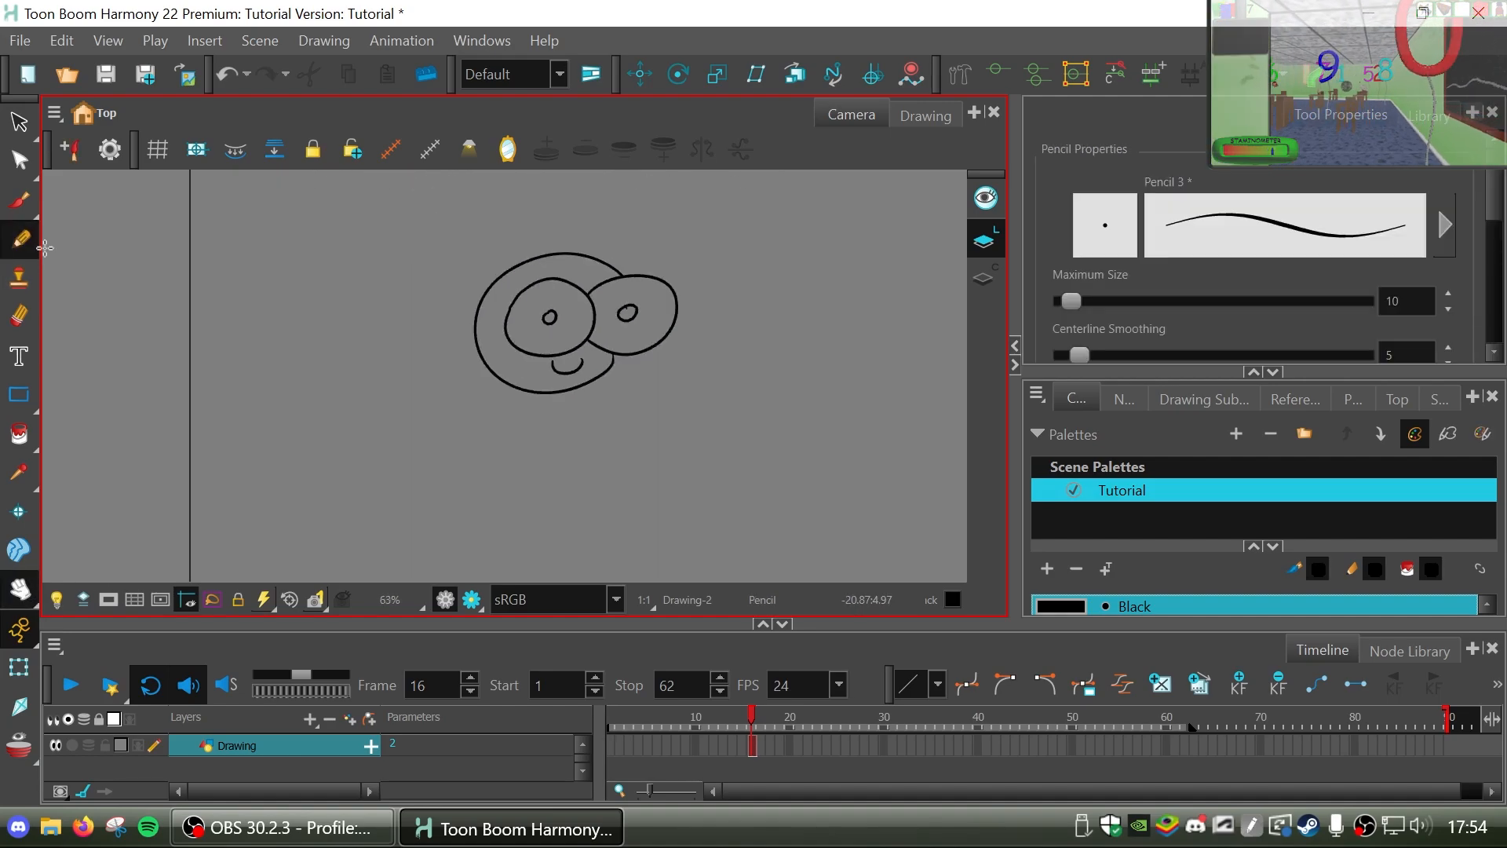
mouse_move(525, 408)
left_mouse_down()
mouse_move(508, 478)
mouse_move(485, 442)
mouse_move(527, 412)
mouse_move(504, 495)
mouse_move(550, 460)
left_mouse_up()
key("ctrl+z")
mouse_move(555, 511)
left_mouse_down()
mouse_move(569, 450)
mouse_move(599, 438)
mouse_move(570, 447)
left_mouse_up()
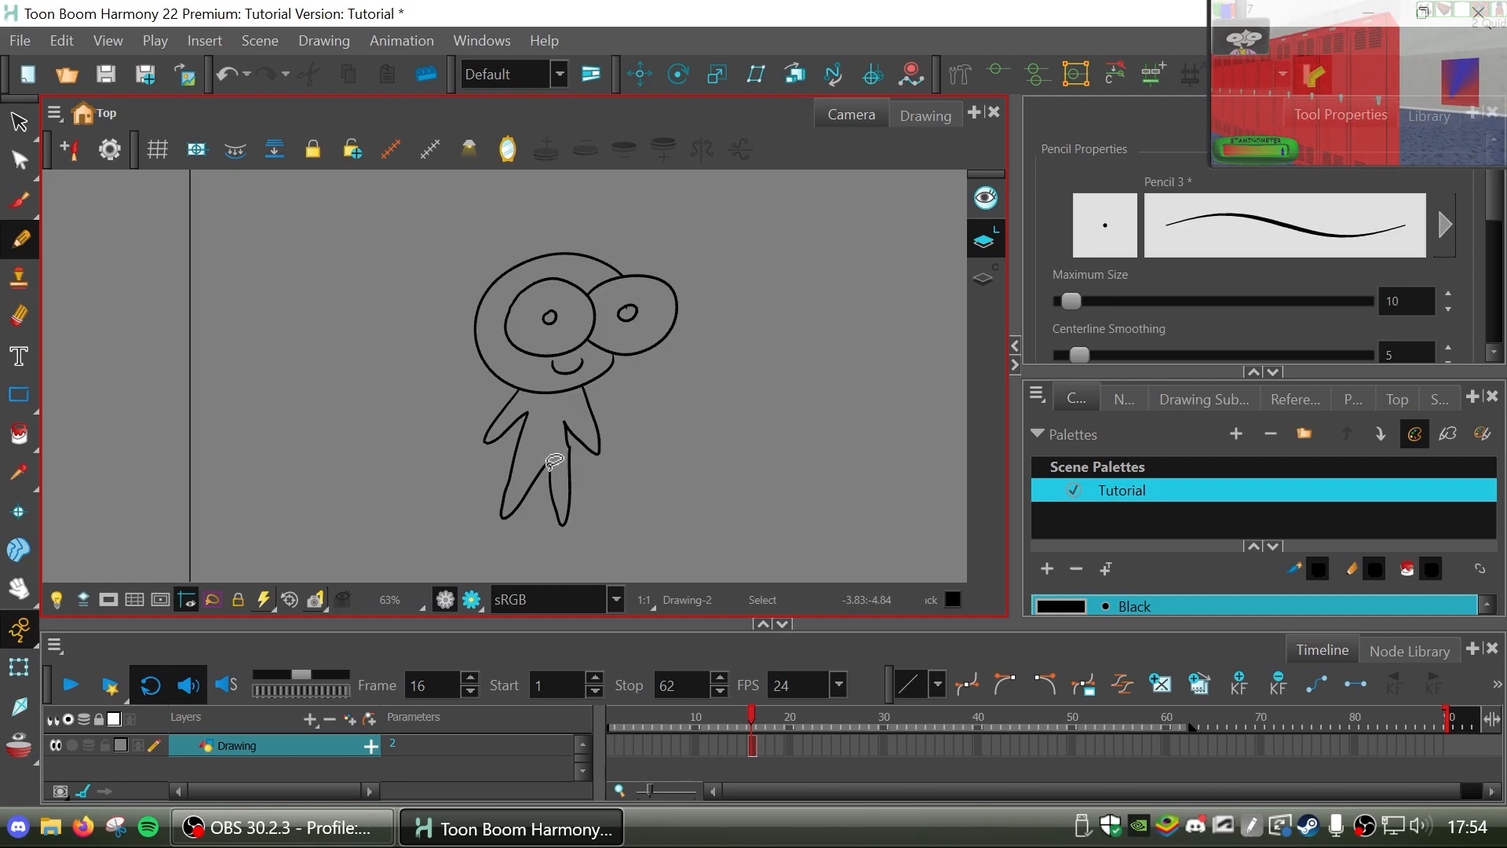
Undo the right arm's line, redraw it down to the leg with the Pencil, and close the gap between the legs.
key("ctrl+z")
scroll(554, 461, "up", 5)
left_click(19, 589)
mouse_move(599, 428)
left_mouse_down()
mouse_move(582, 474)
mouse_move(478, 524)
left_mouse_up()
left_click(22, 235)
mouse_move(519, 173)
left_mouse_down()
mouse_move(573, 379)
mouse_move(522, 453)
left_mouse_up()
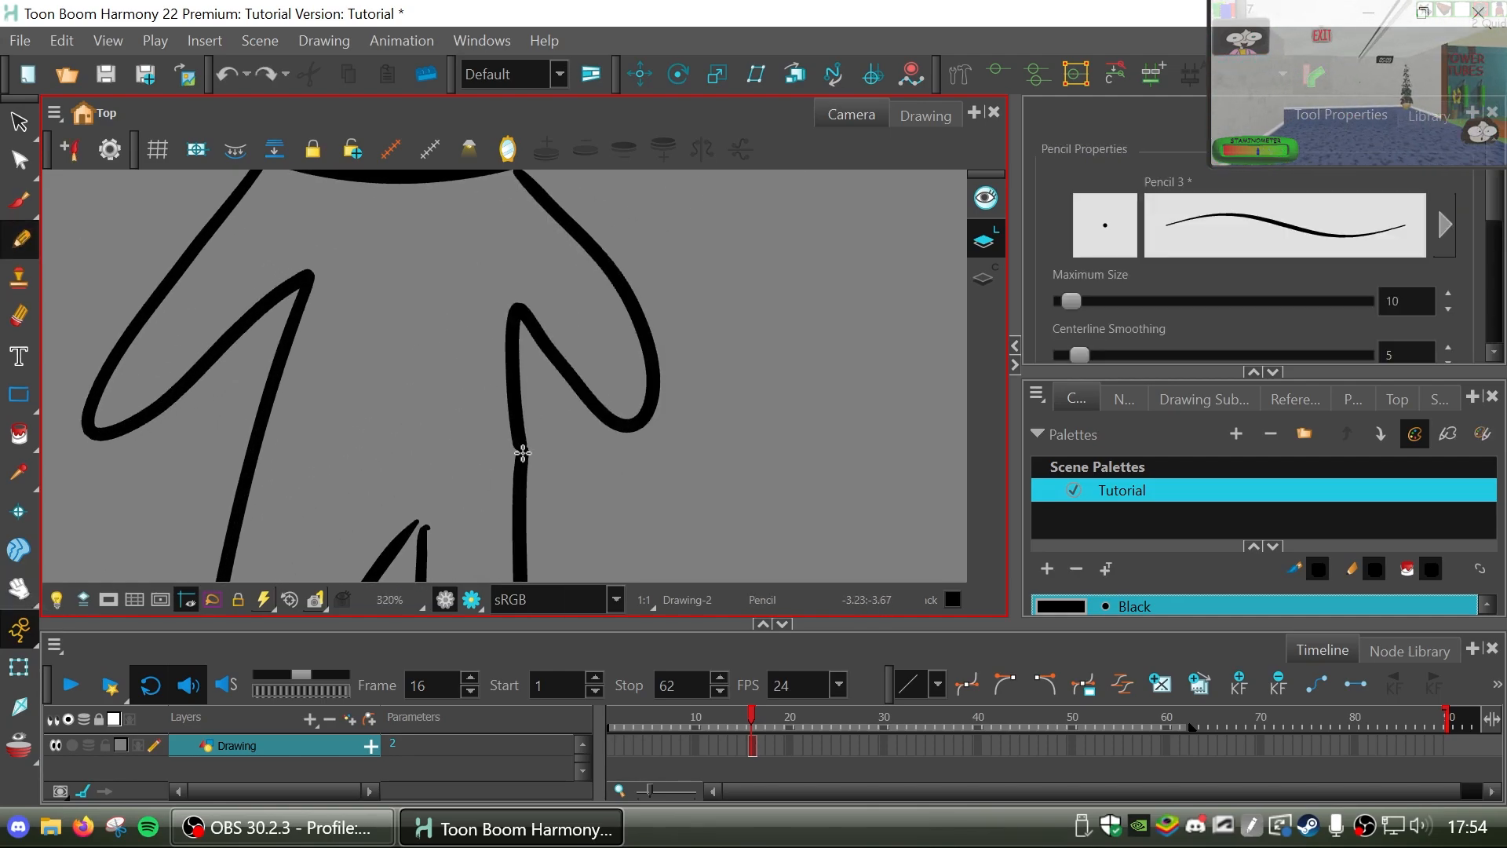
left_click_drag(402, 508, 408, 512)
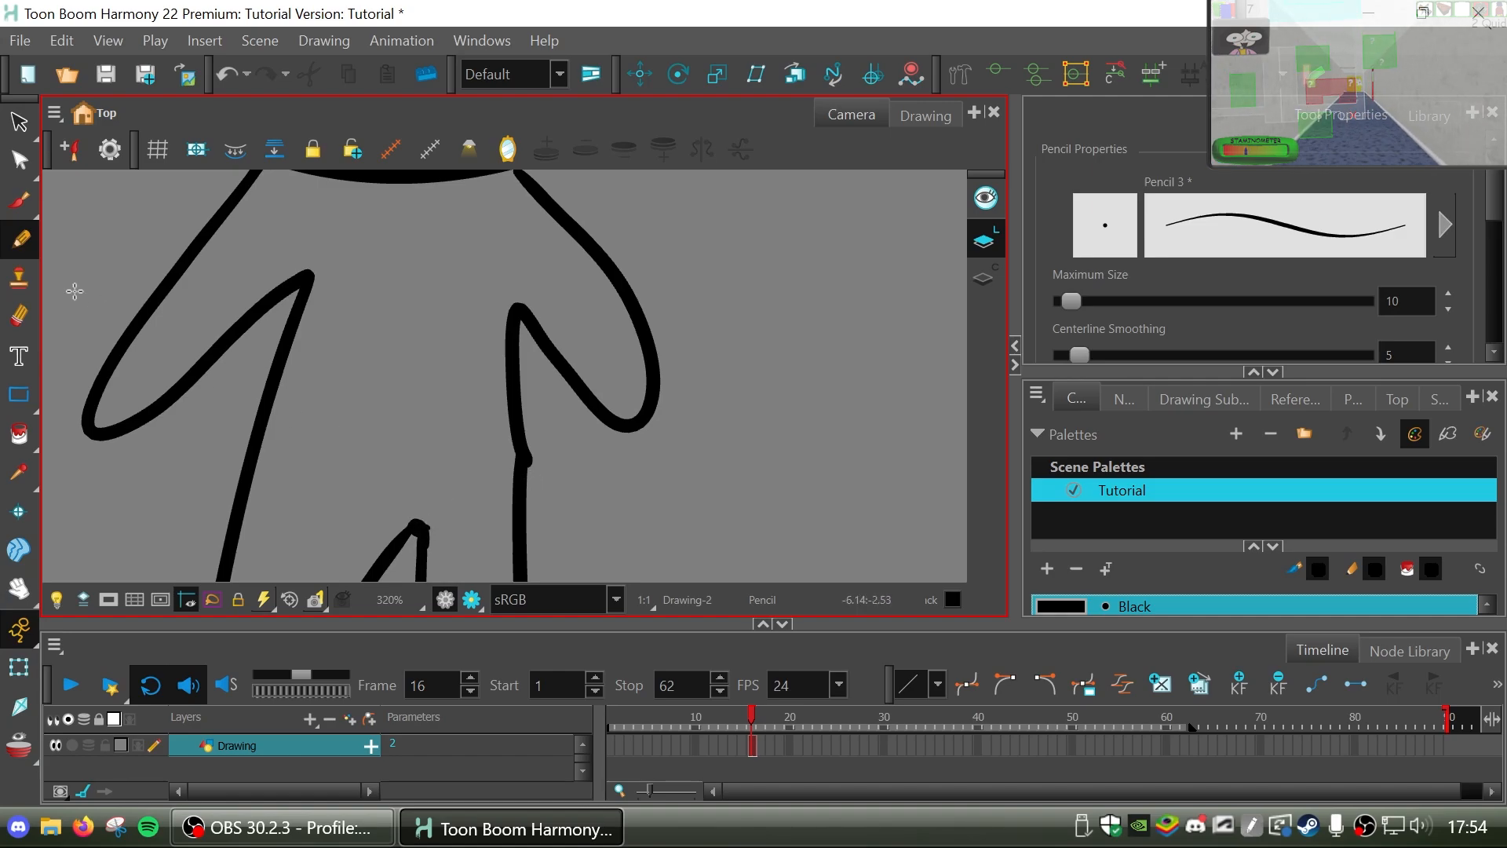
Erase the bump where the right arm's line joins the leg line and bring the whole character into view.
left_click(18, 316)
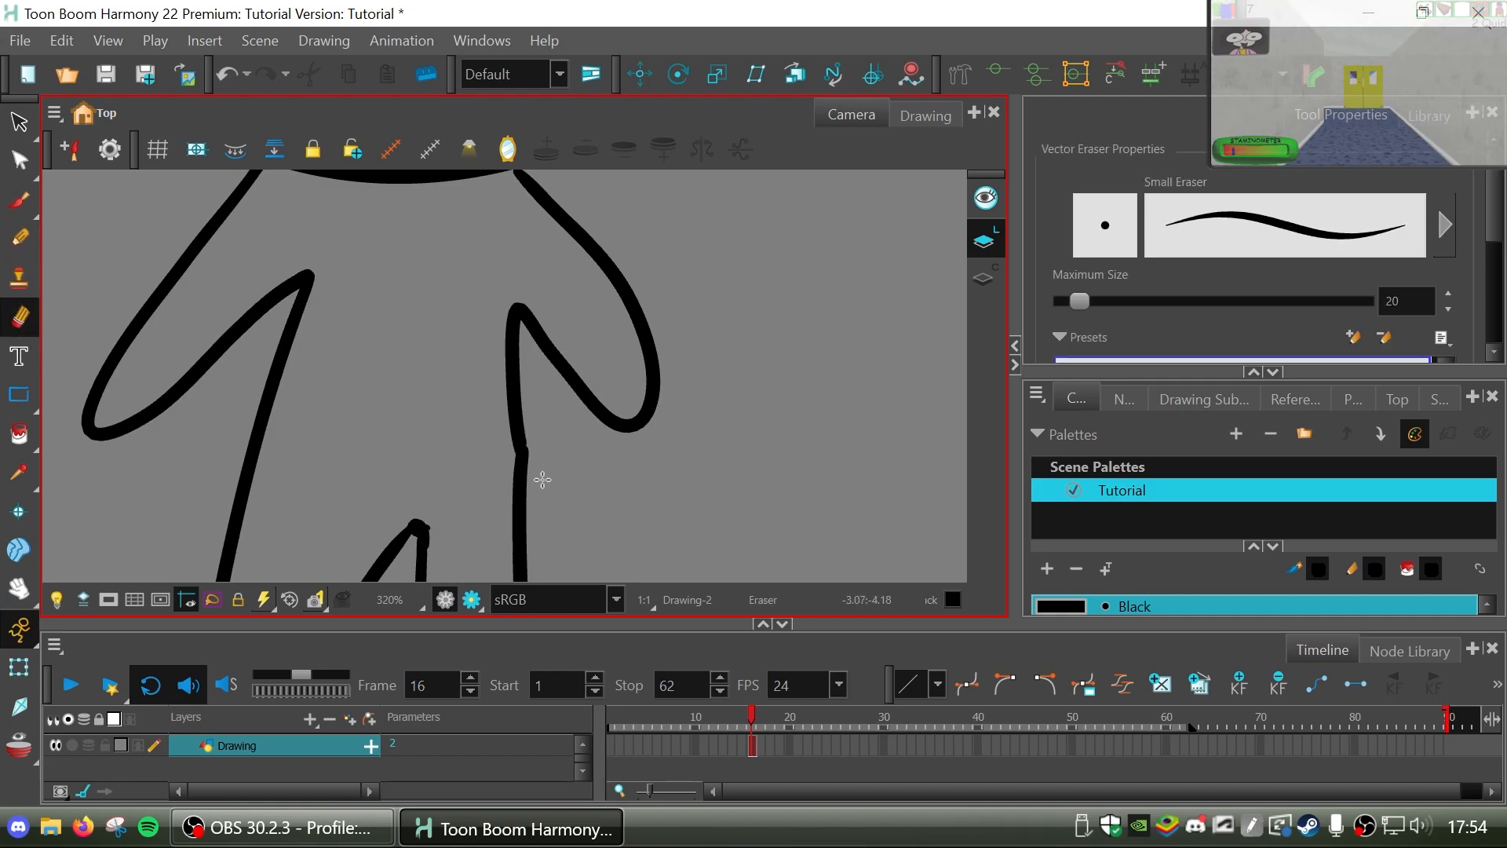
left_click(18, 588)
left_click_drag(462, 528, 431, 493)
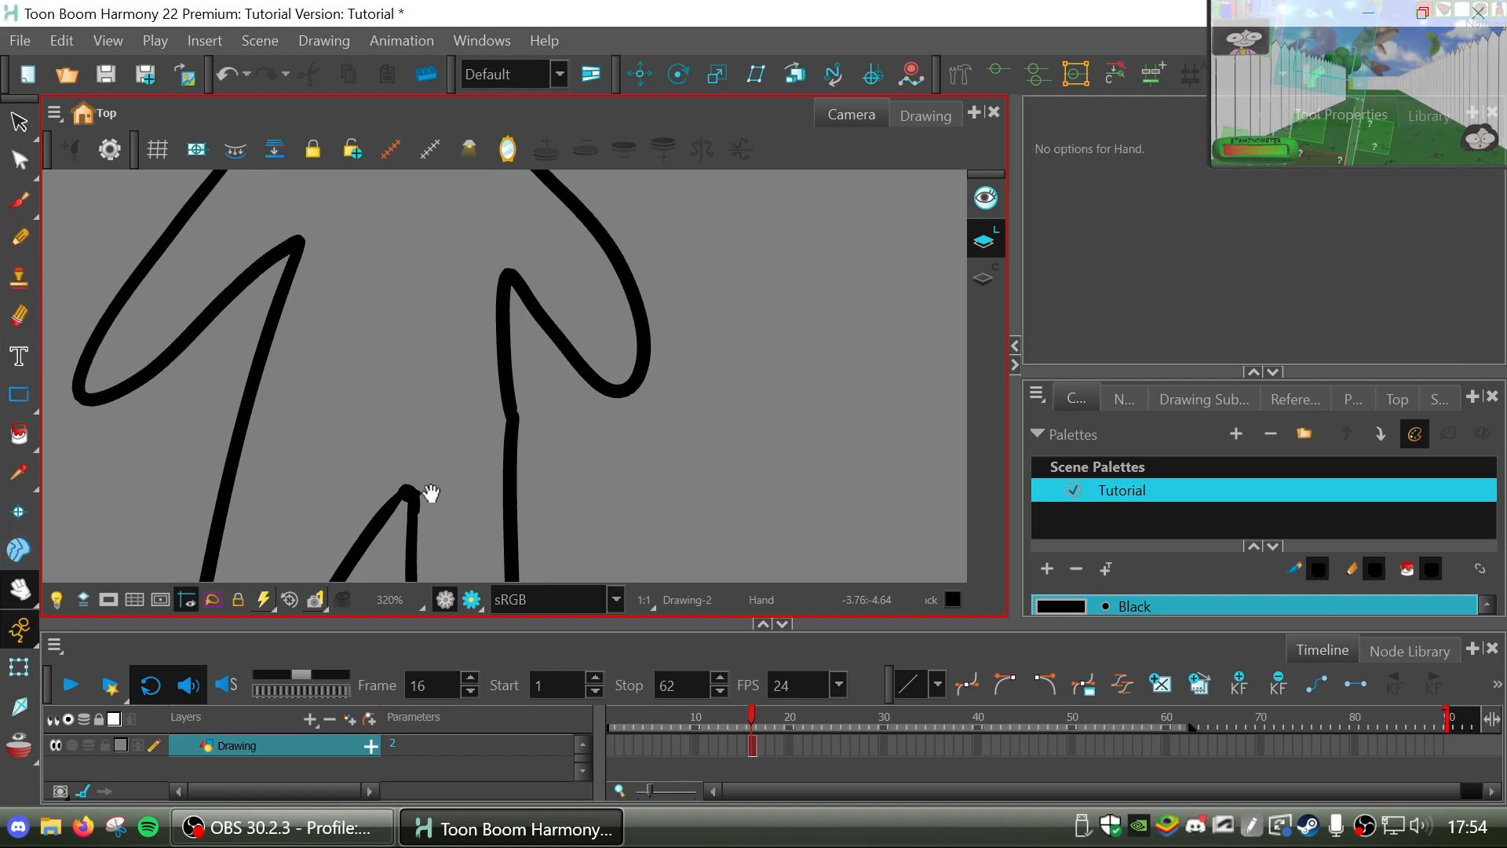
scroll(431, 493, "down", 6)
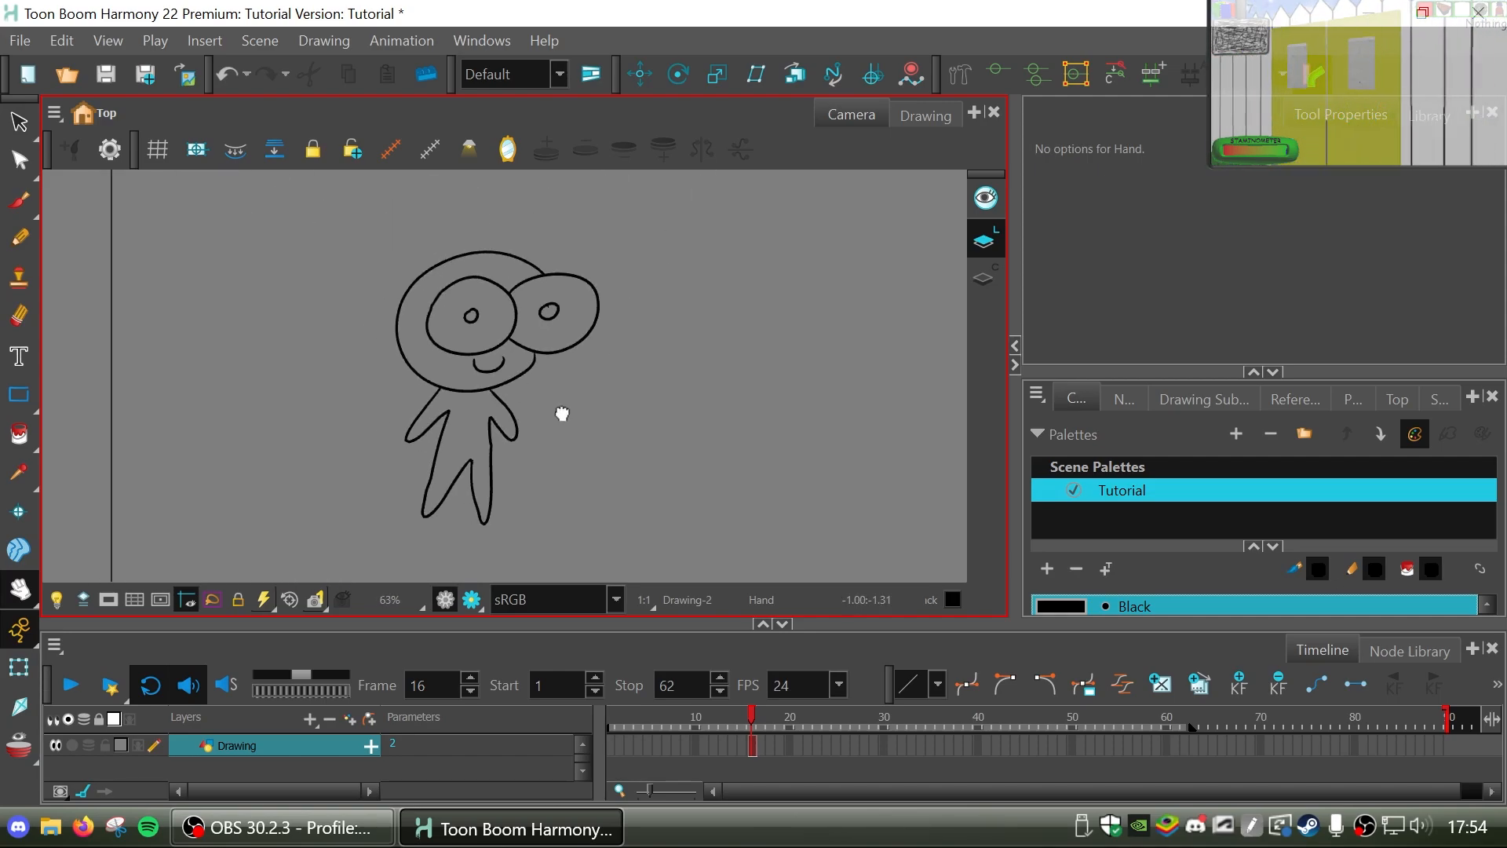
mouse_move(558, 414)
left_mouse_down()
mouse_move(588, 382)
mouse_move(585, 354)
left_mouse_up()
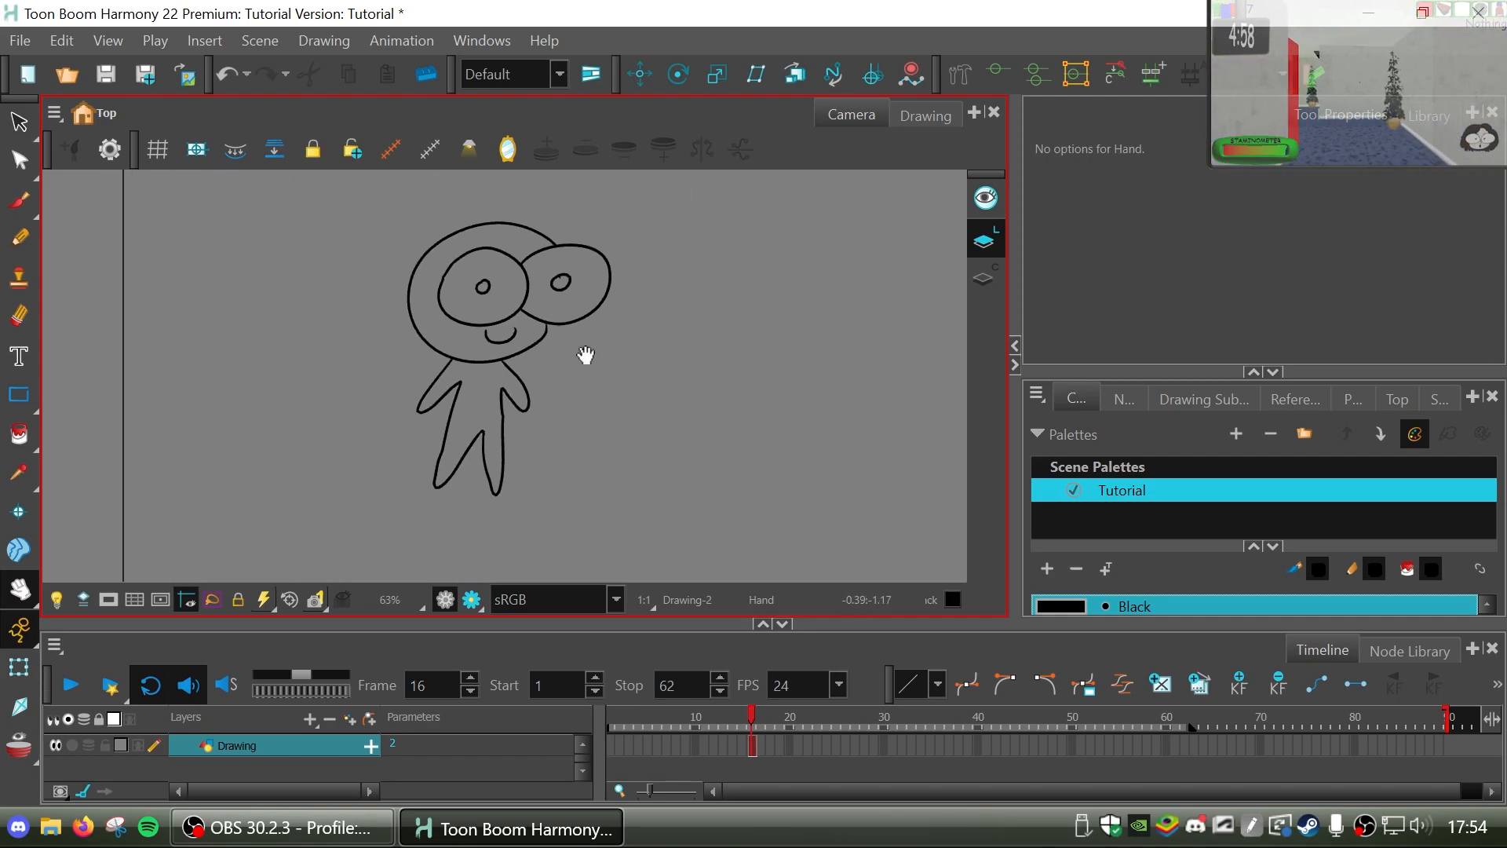
Move the frame 16 drawing on the Drawing layer to frame 28 and on to frame 1, exposing it over frames 1 to 28.
left_click(753, 747)
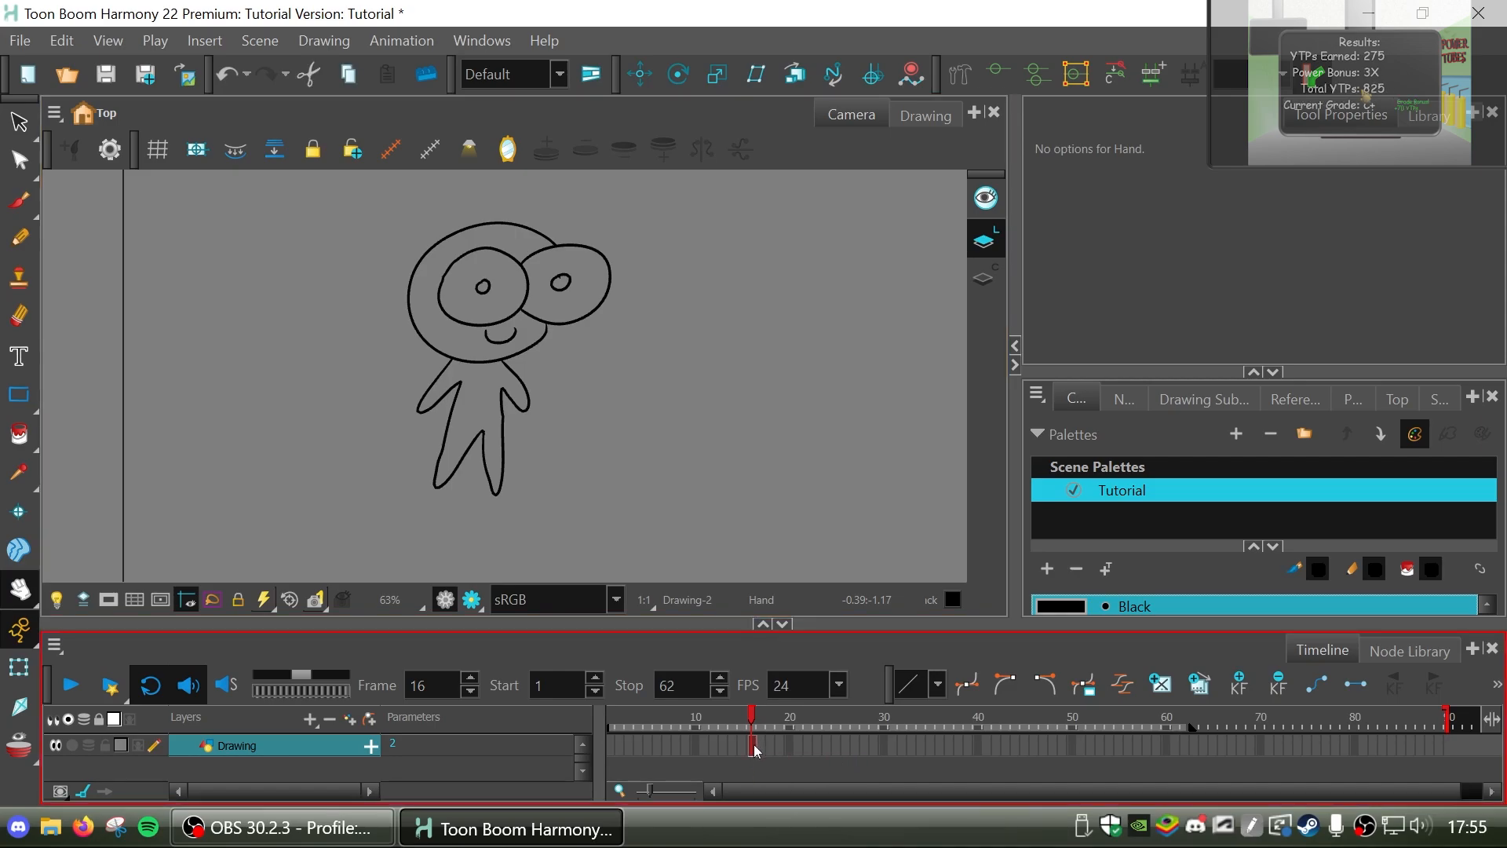
left_click_drag(786, 756, 871, 756)
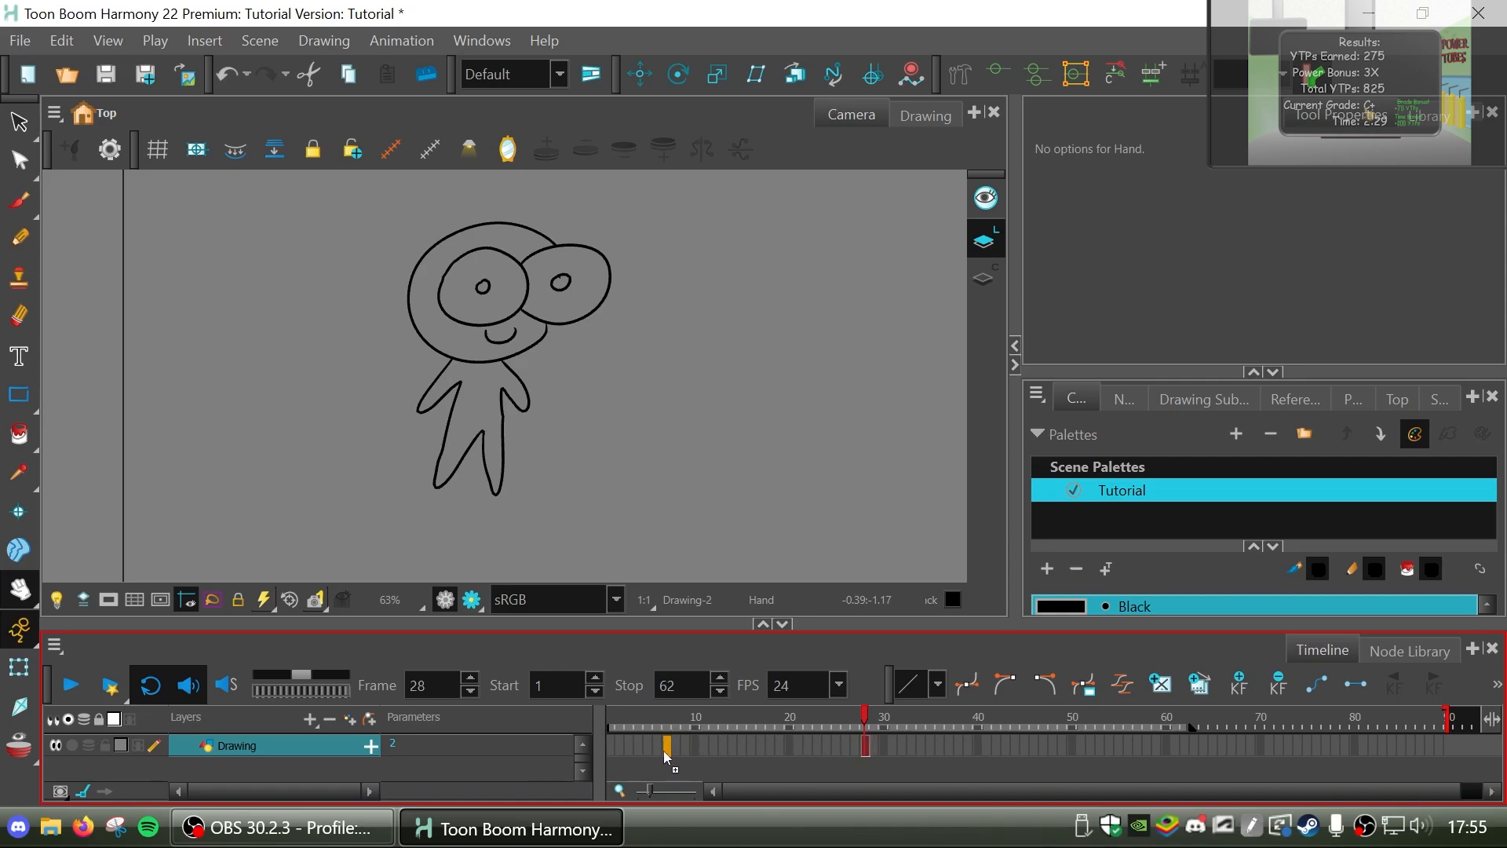
left_click_drag(627, 754, 612, 749)
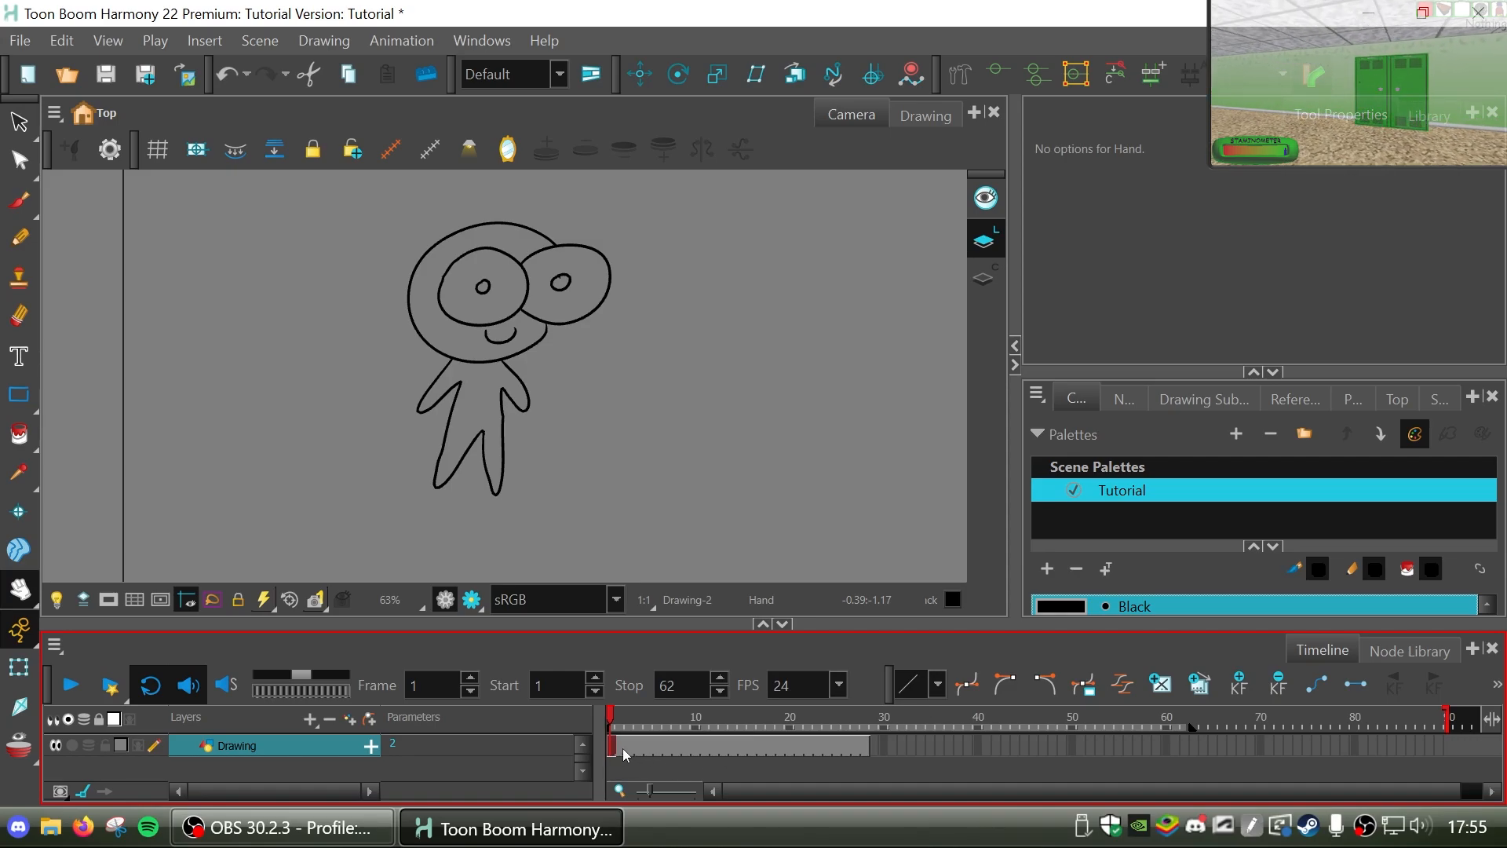
Clear the Drawing layer's exposure from frame 2 to frame 28, keeping the character only on frame 1.
mouse_move(620, 722)
left_mouse_down()
mouse_move(811, 728)
mouse_move(639, 739)
left_mouse_up()
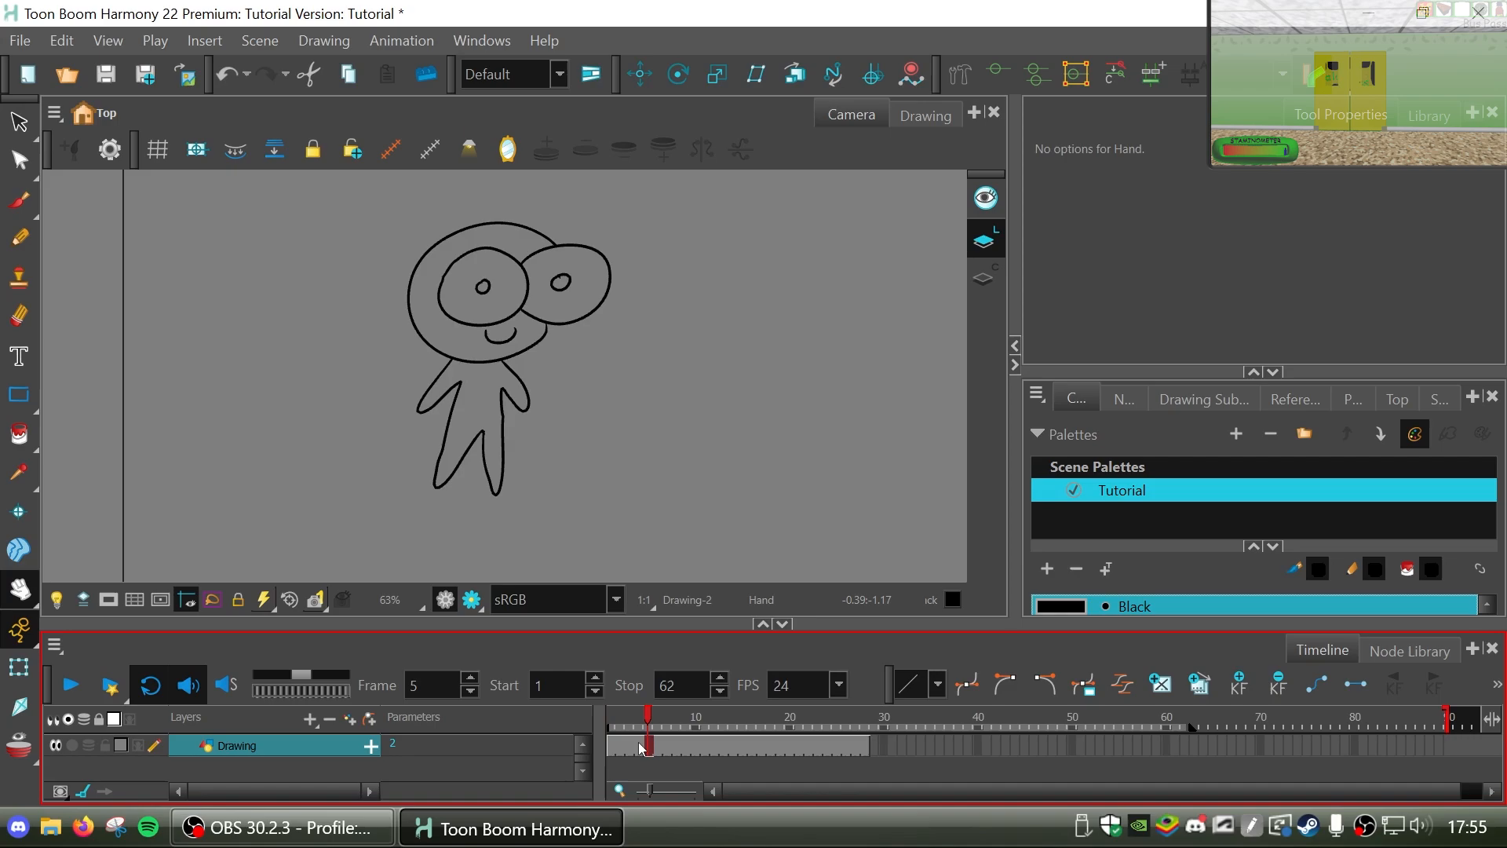
left_click_drag(846, 724, 728, 718)
left_click_drag(628, 752, 863, 752)
key("Delete")
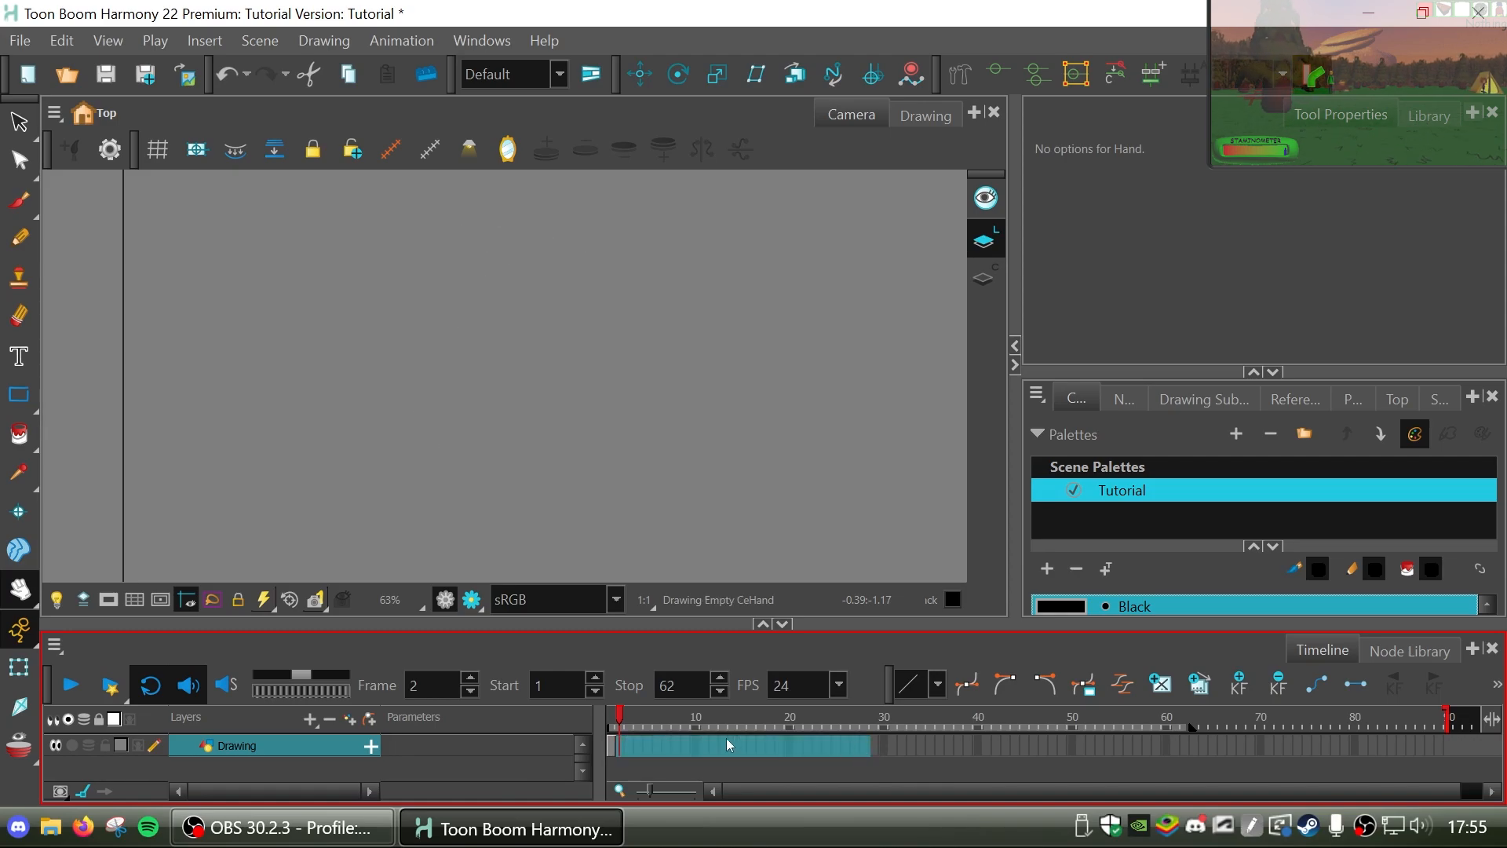
left_click_drag(652, 719, 603, 727)
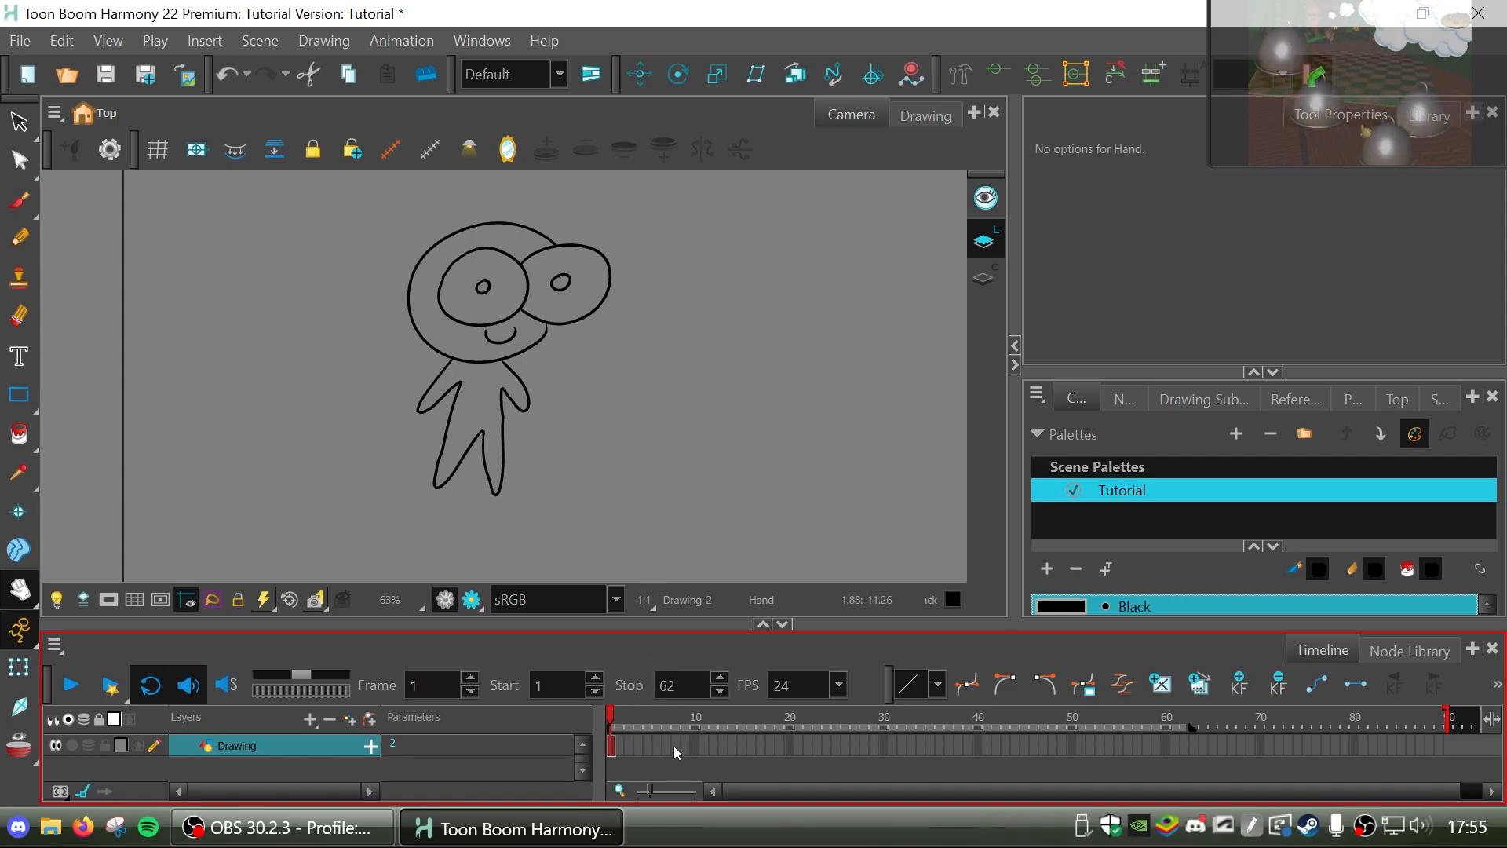
Extend the exposure of the frame 1 drawing to frame 27 and undo the extension.
left_click(855, 745)
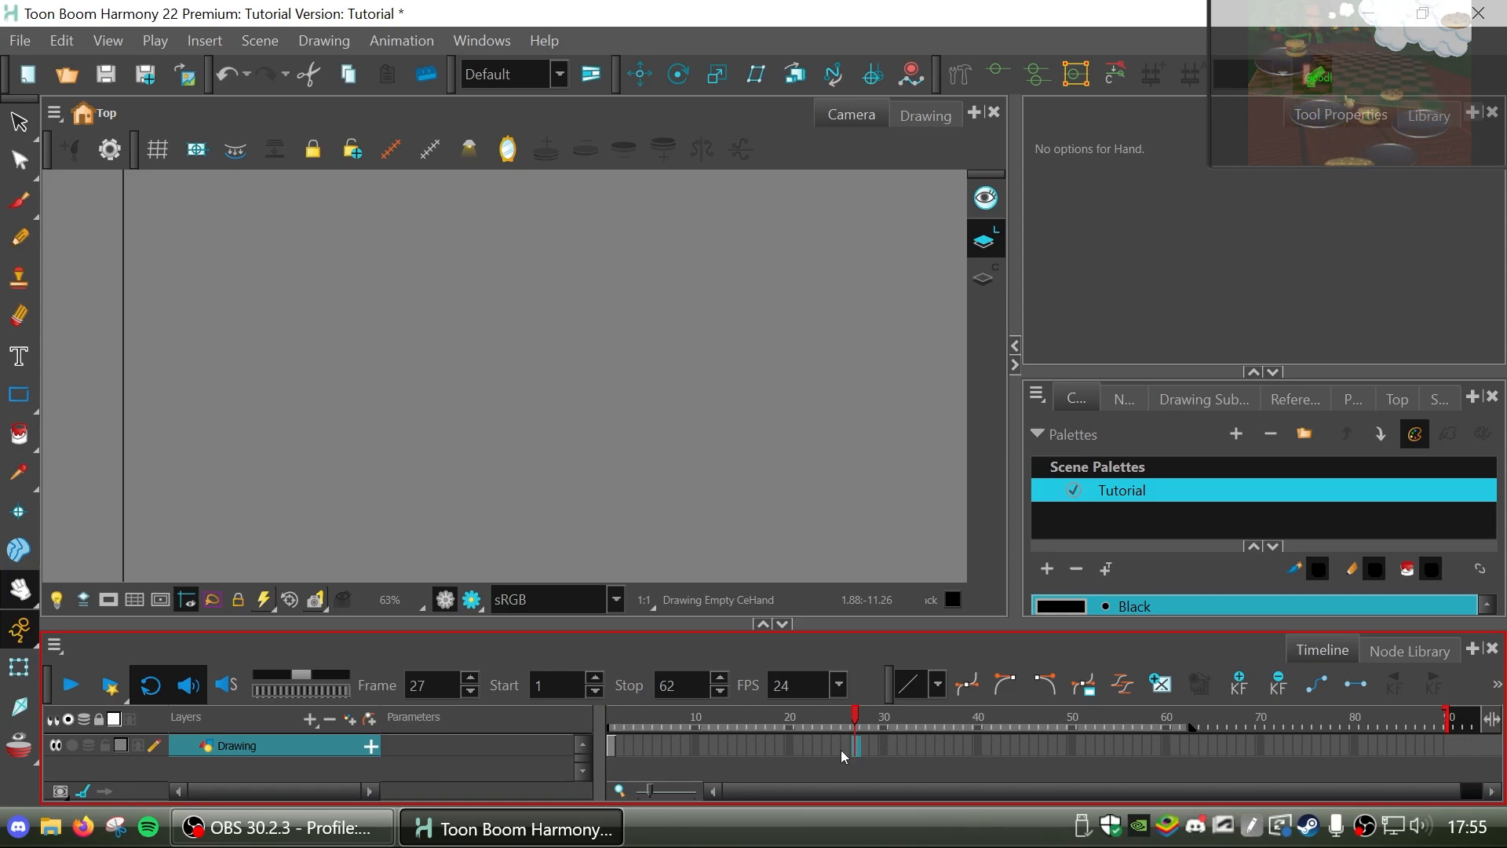
key("F5")
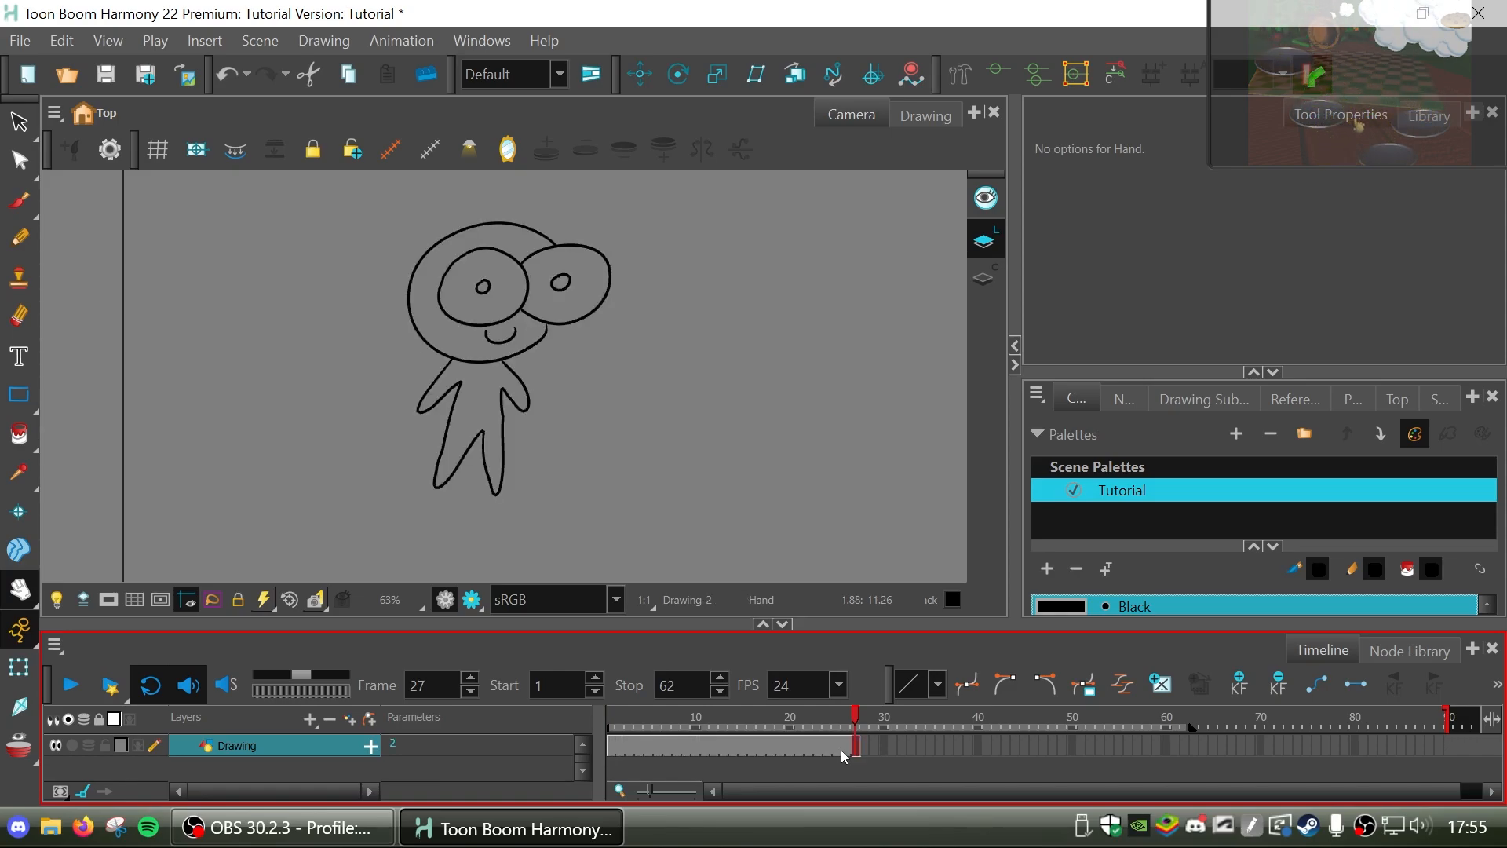
left_click_drag(859, 721, 751, 724)
key("ctrl+z")
left_click(611, 745)
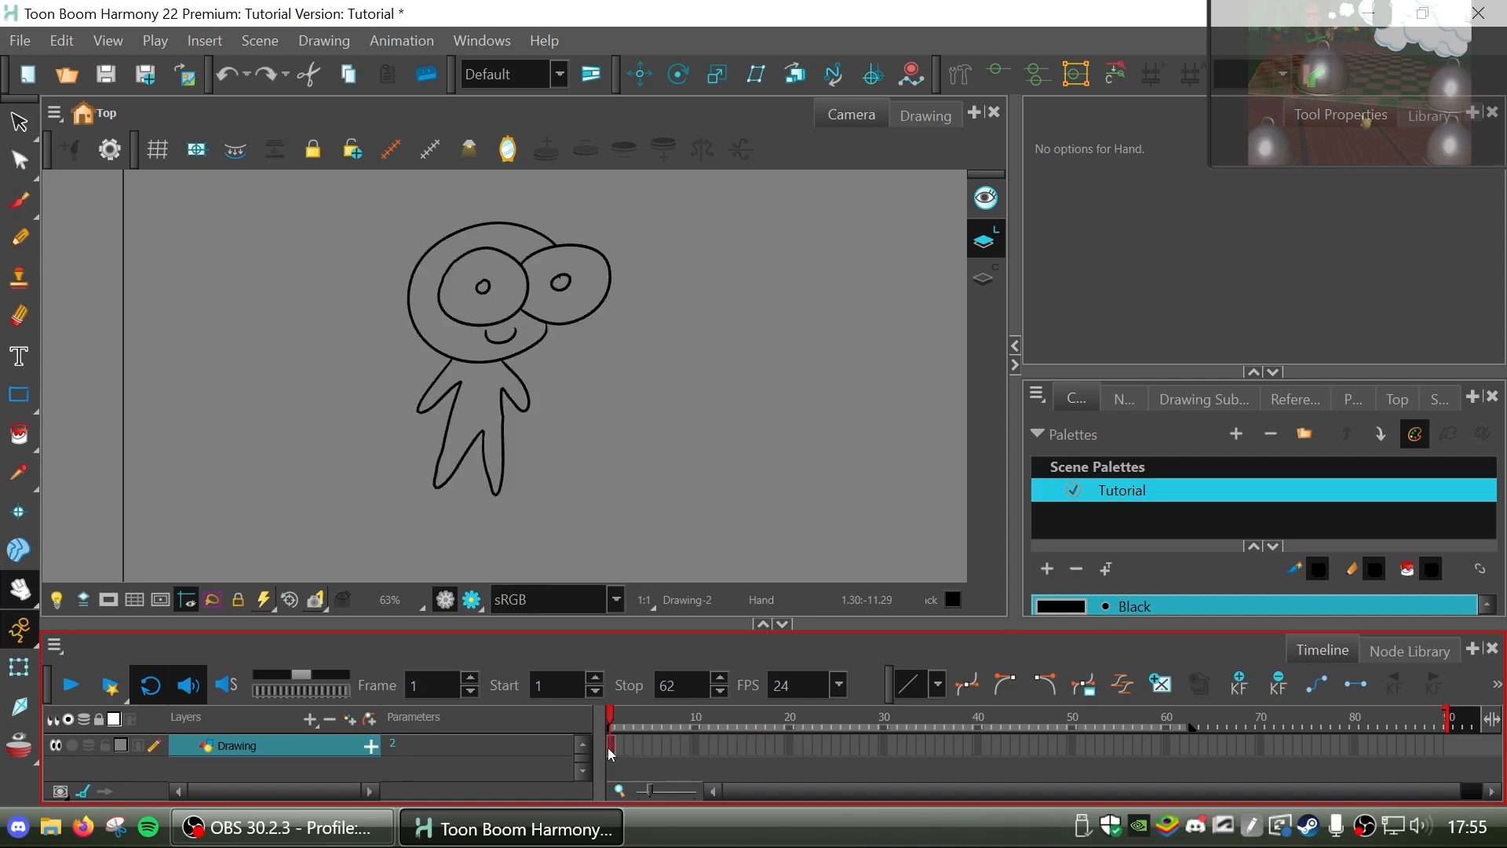
Select the whole character on frame 1, copy it and paste it as a separate drawing on frame 2.
left_click(20, 123)
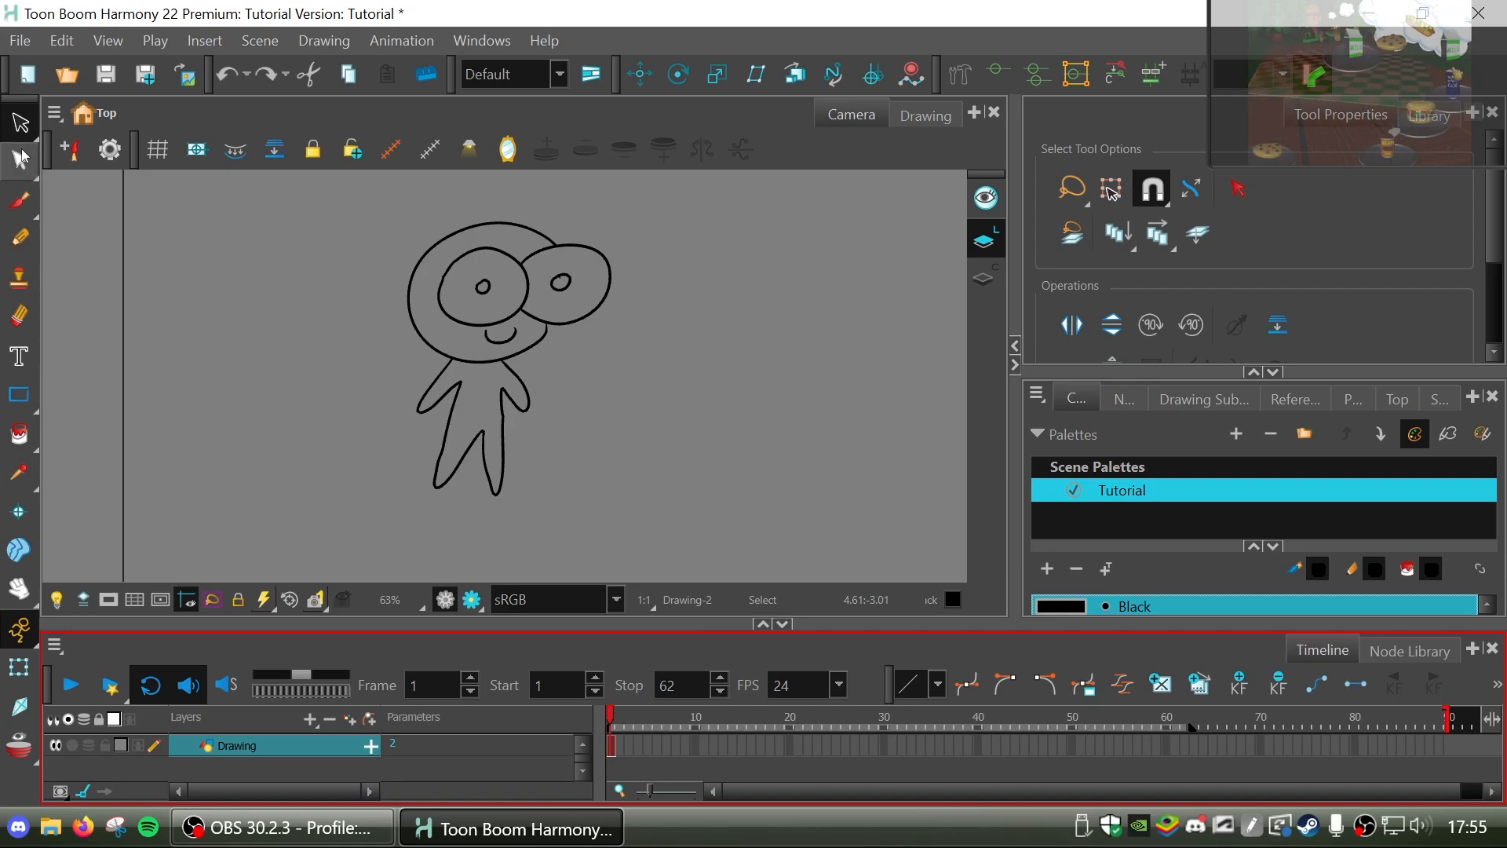
mouse_move(385, 171)
left_mouse_down()
mouse_move(635, 74)
mouse_move(239, 498)
left_mouse_up()
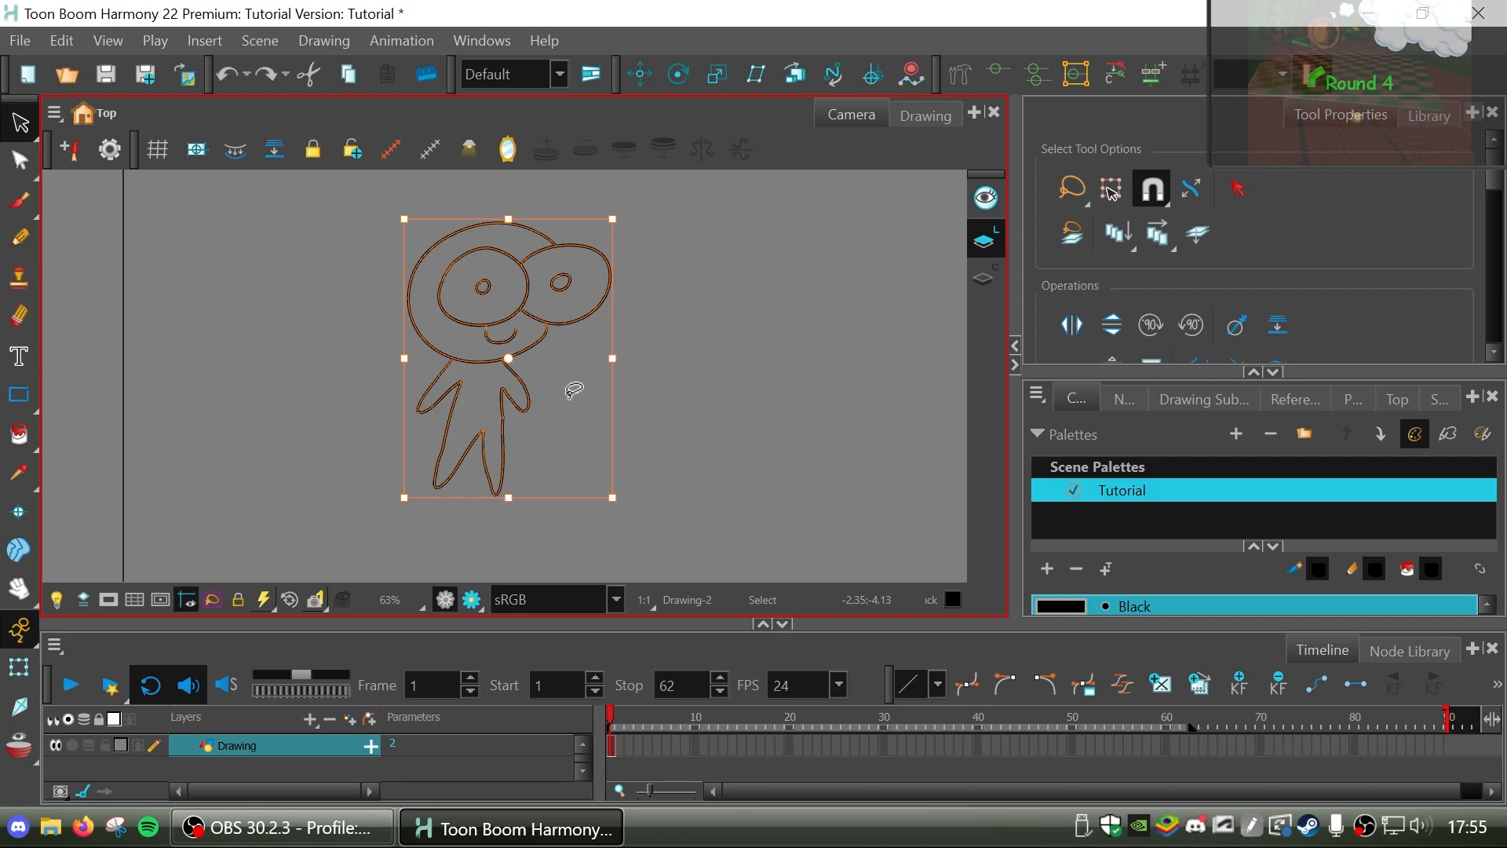
left_click(620, 750)
key("ctrl+v")
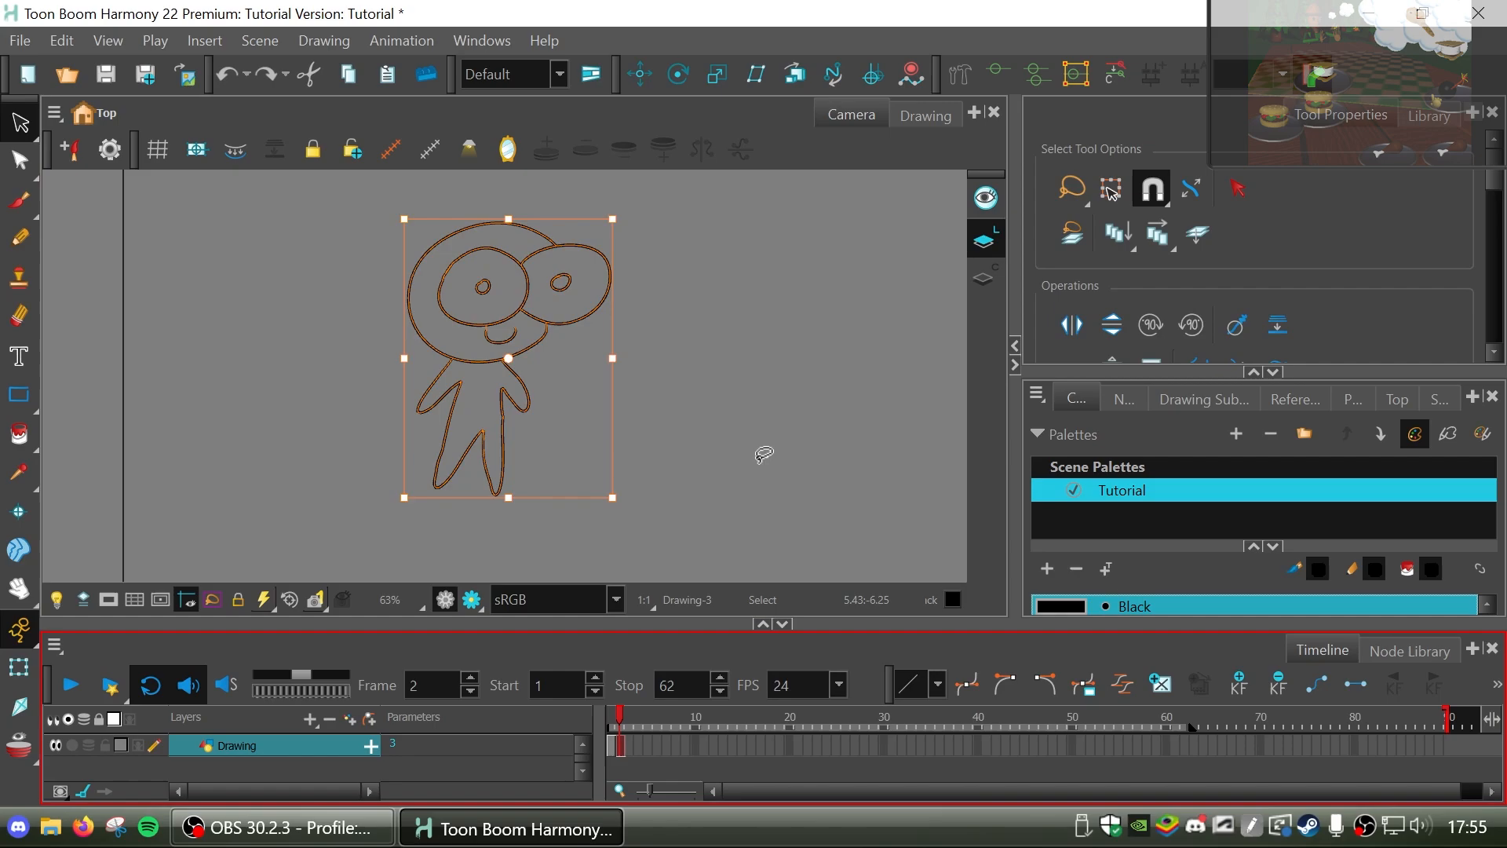
left_click(748, 456)
left_click(610, 722)
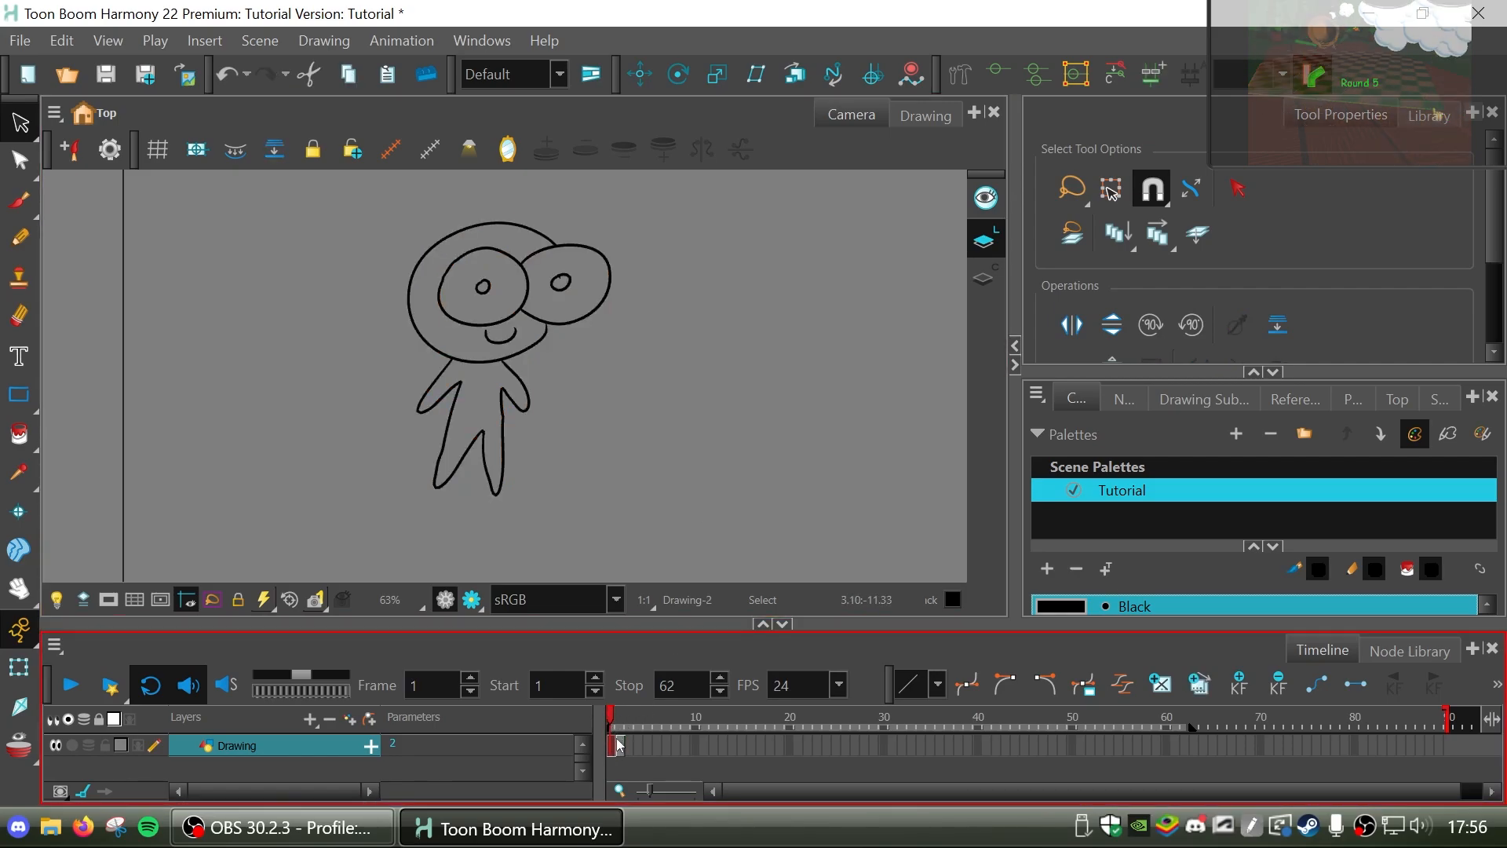
Copy the frame 1 cell of the Drawing layer and paste it at frame 5.
right_click(614, 749)
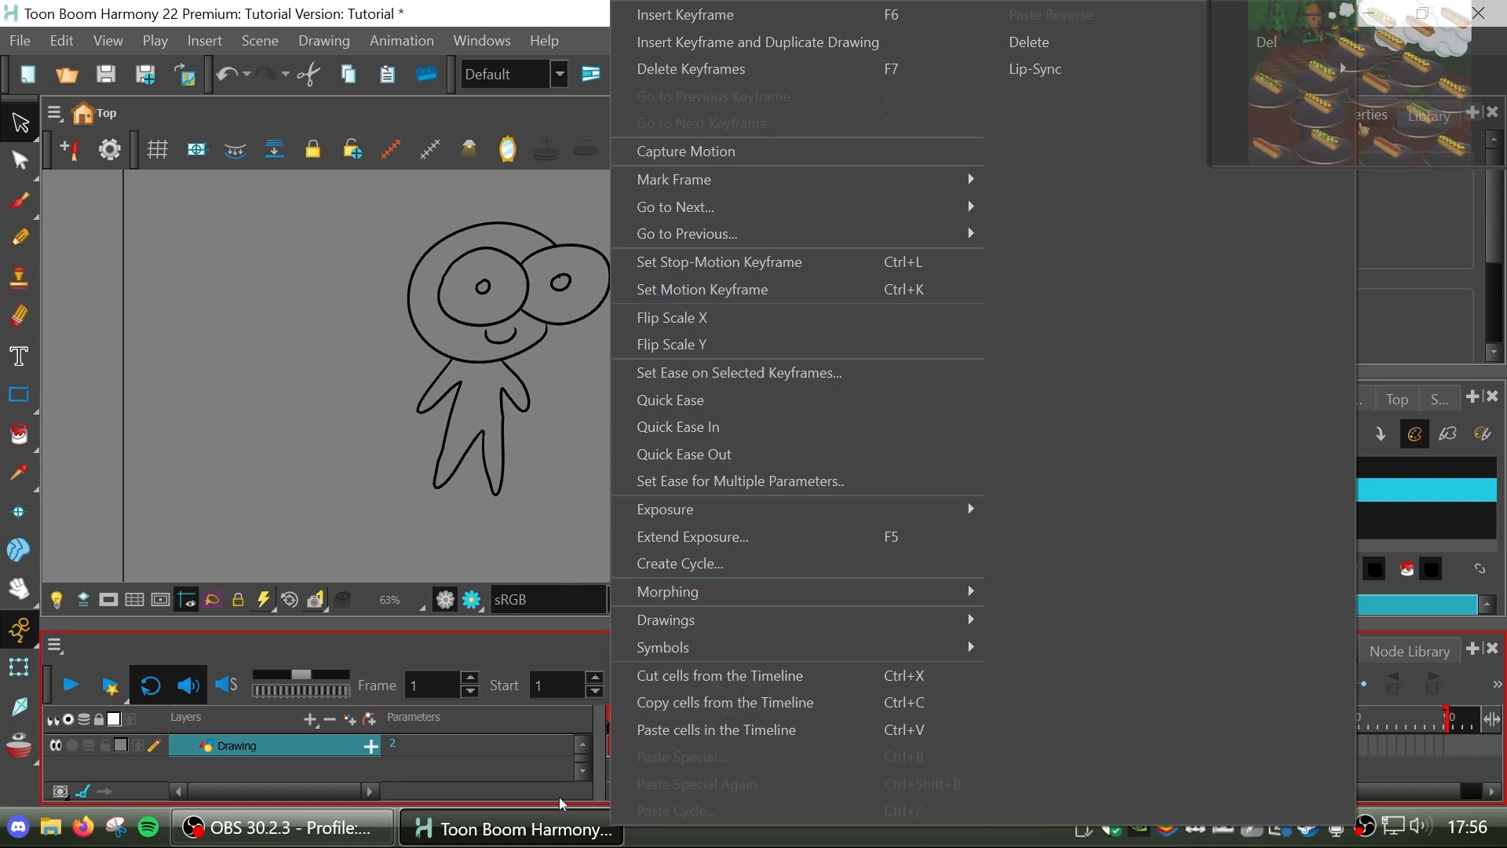
left_click(617, 745)
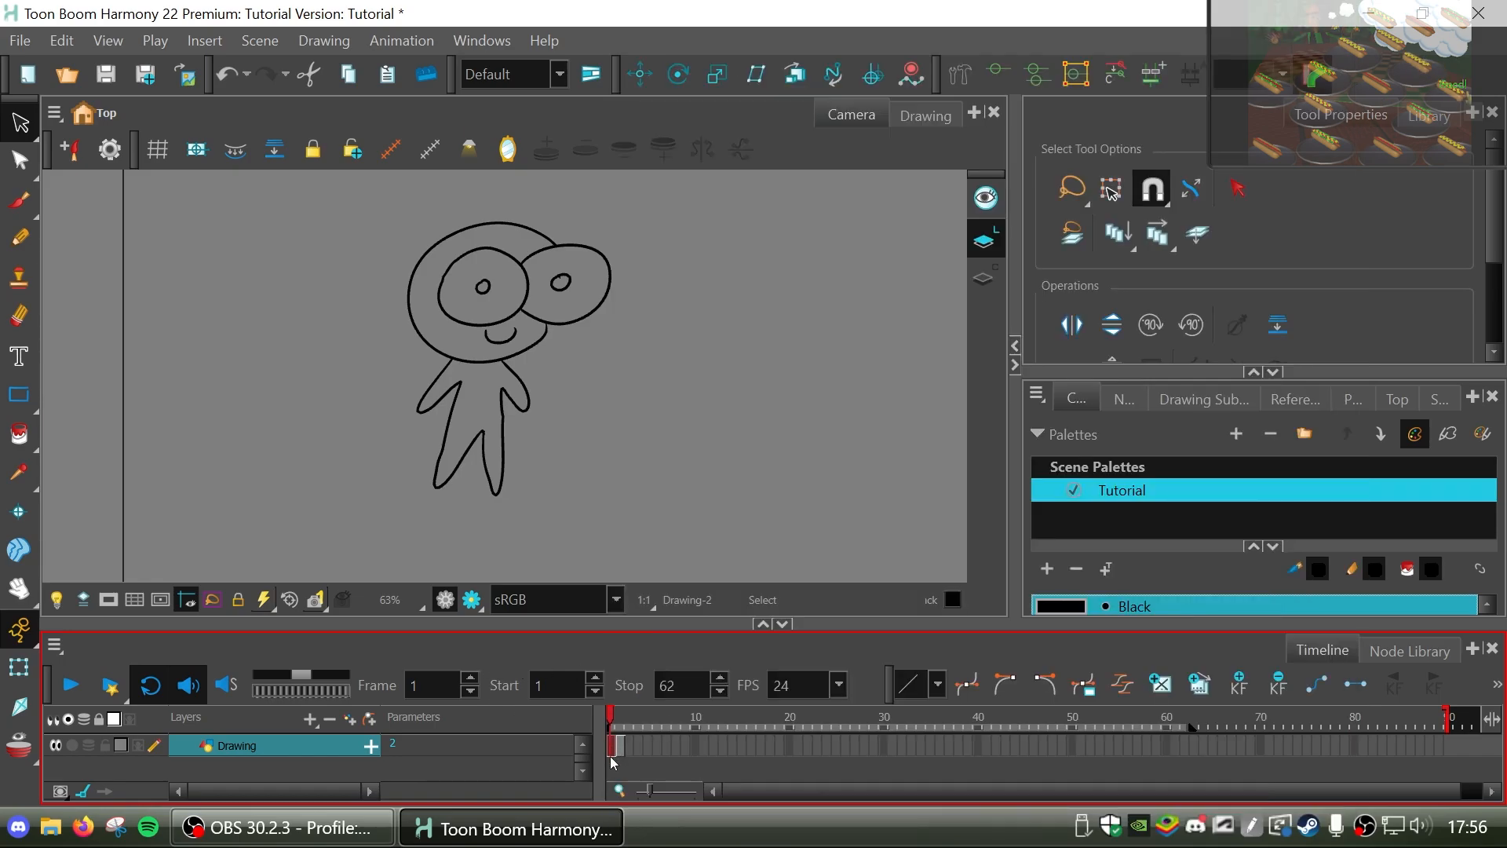
left_click(650, 750)
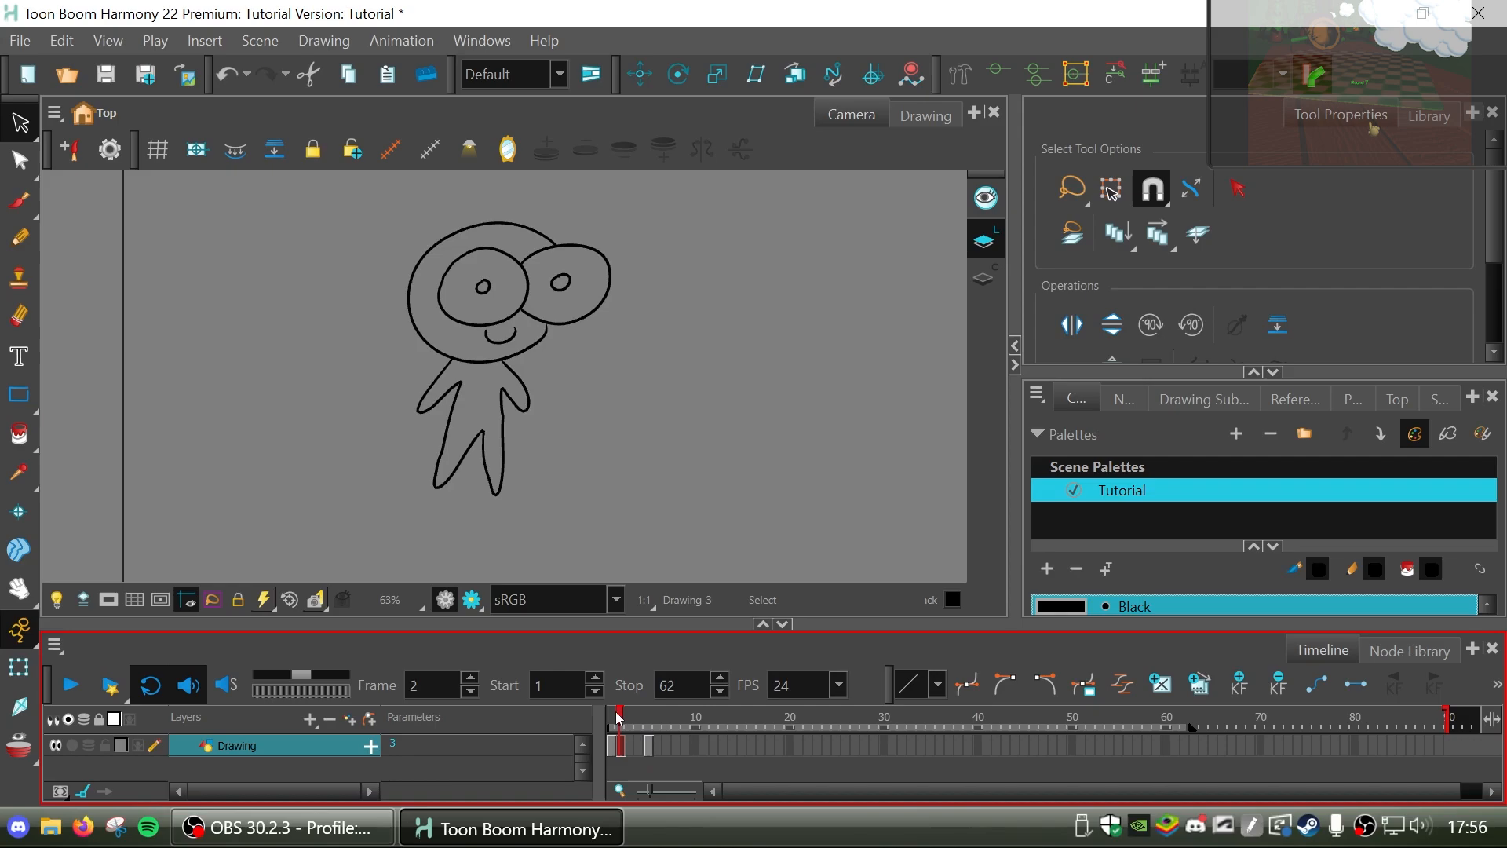
left_click(614, 744)
left_click(648, 719)
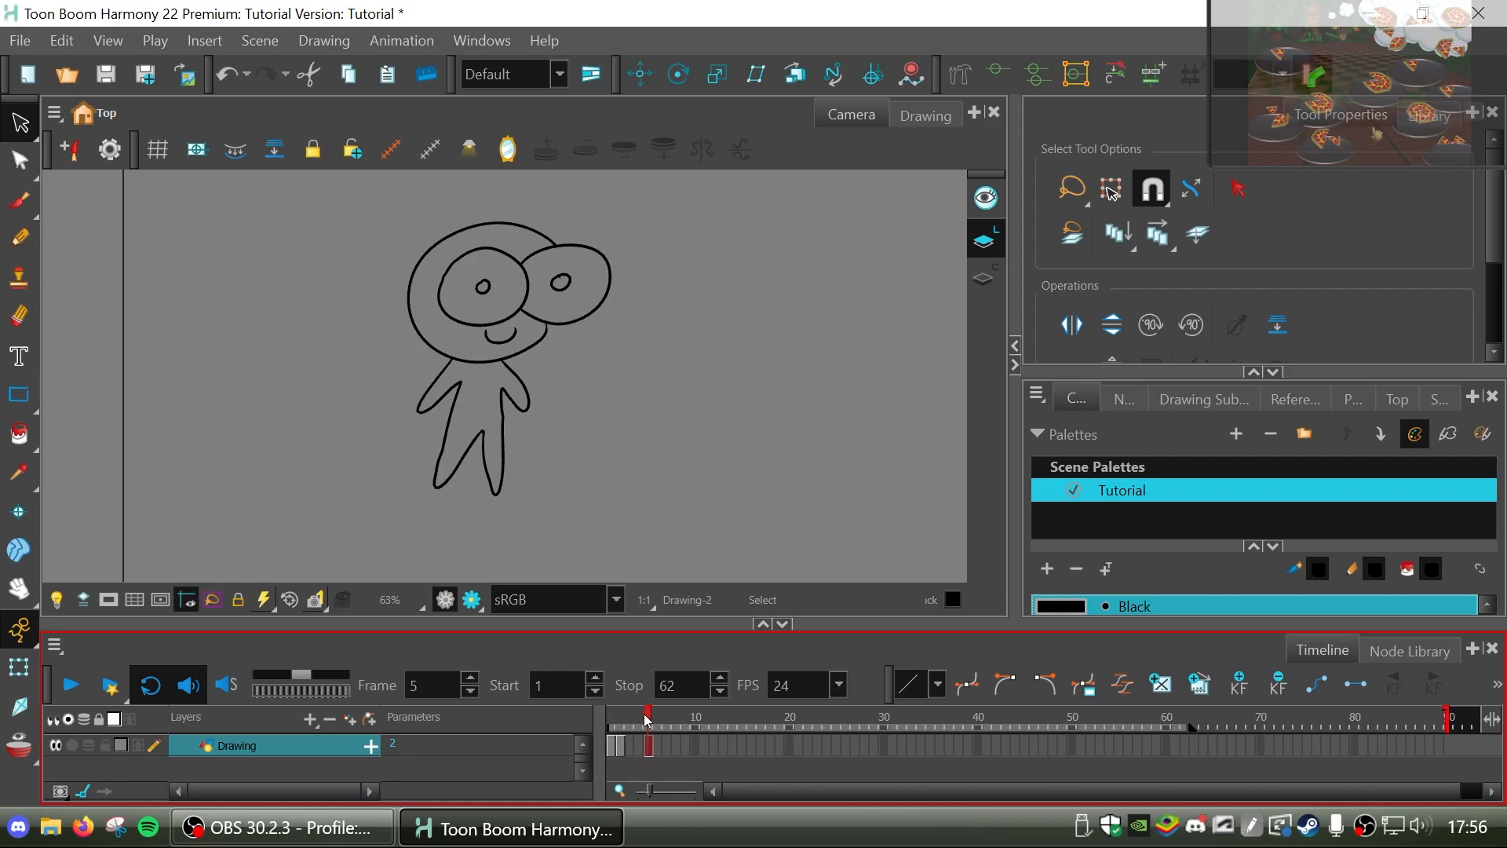
left_click(639, 721)
Extend the exposure of the frame 2 drawing through frames 3 and 4.
left_click(620, 744)
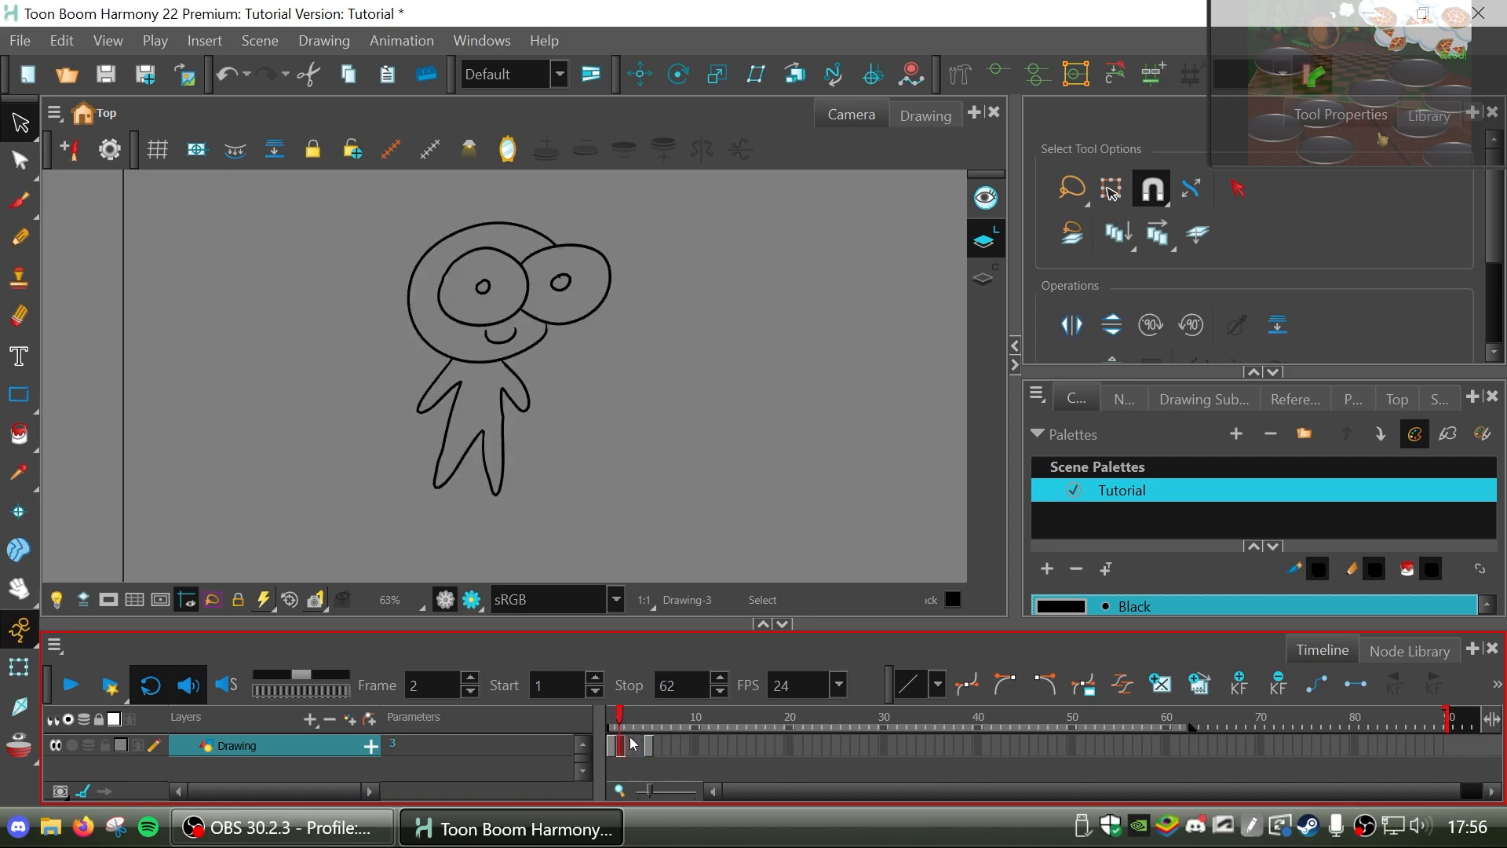
left_click(641, 745)
left_click(631, 745)
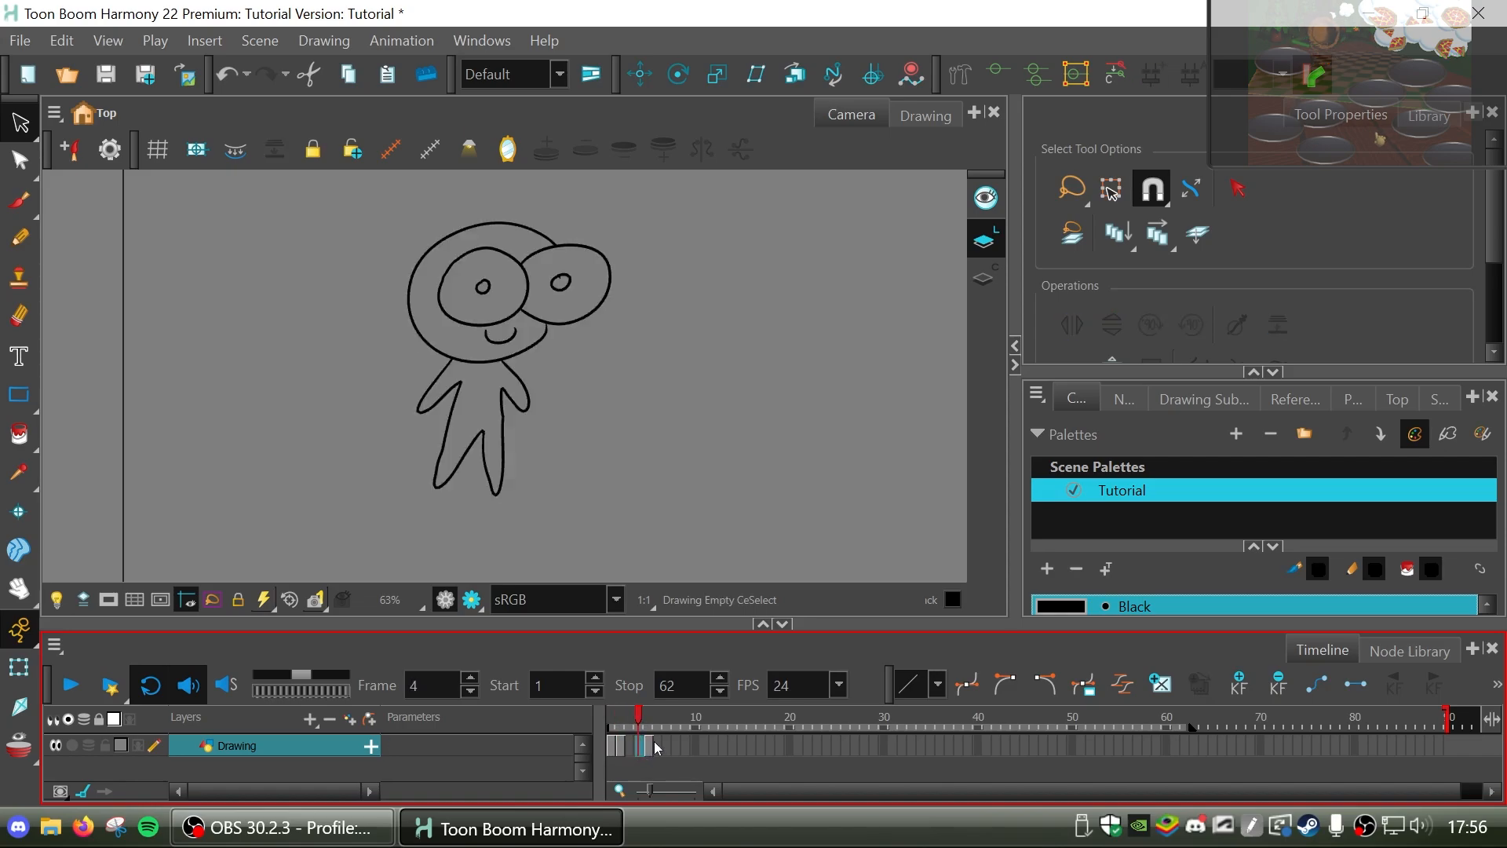
left_click(615, 728)
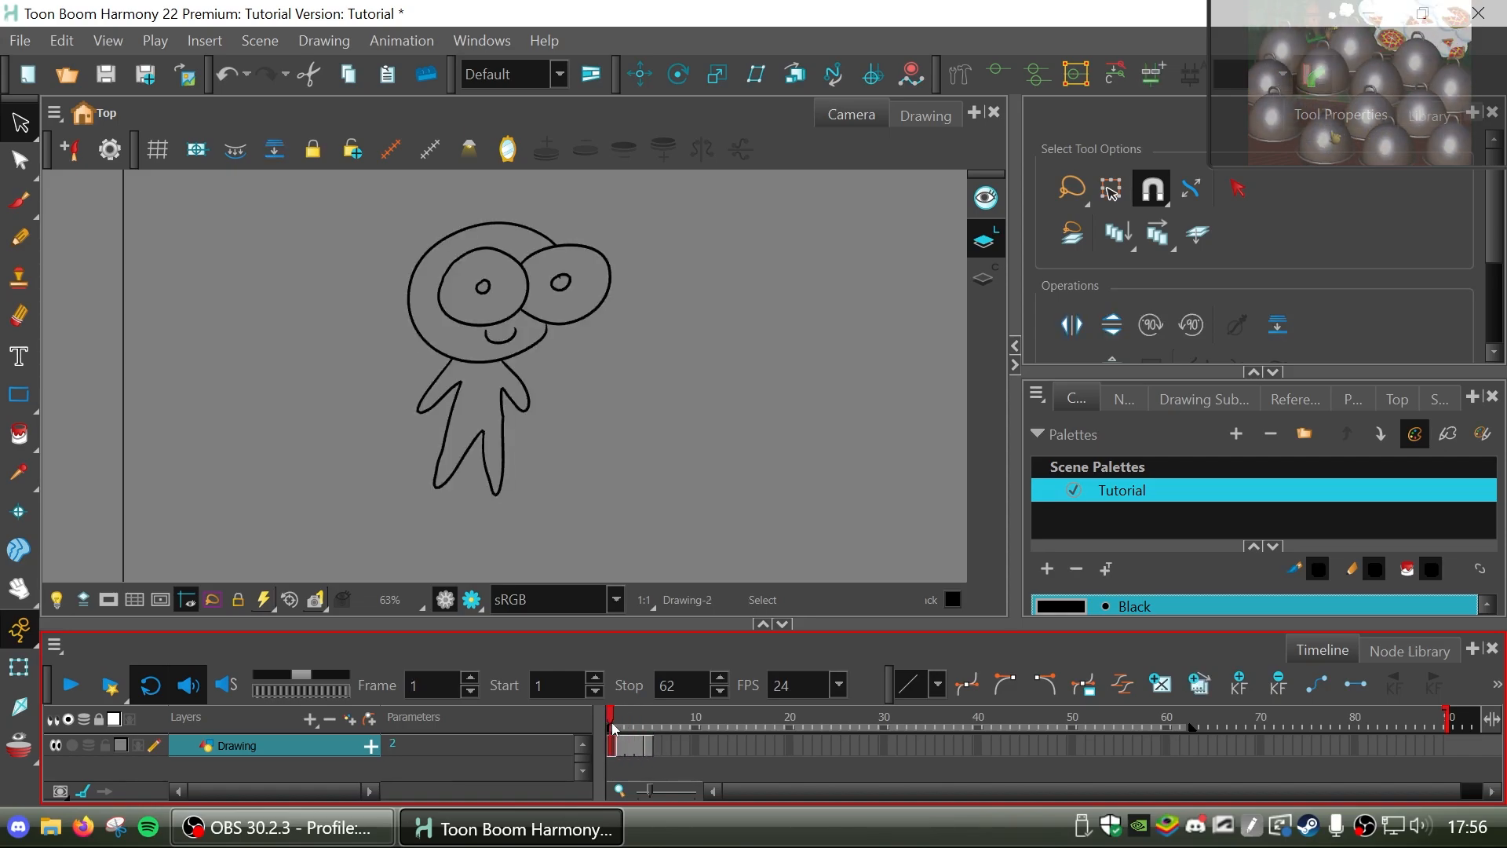
left_click(649, 747)
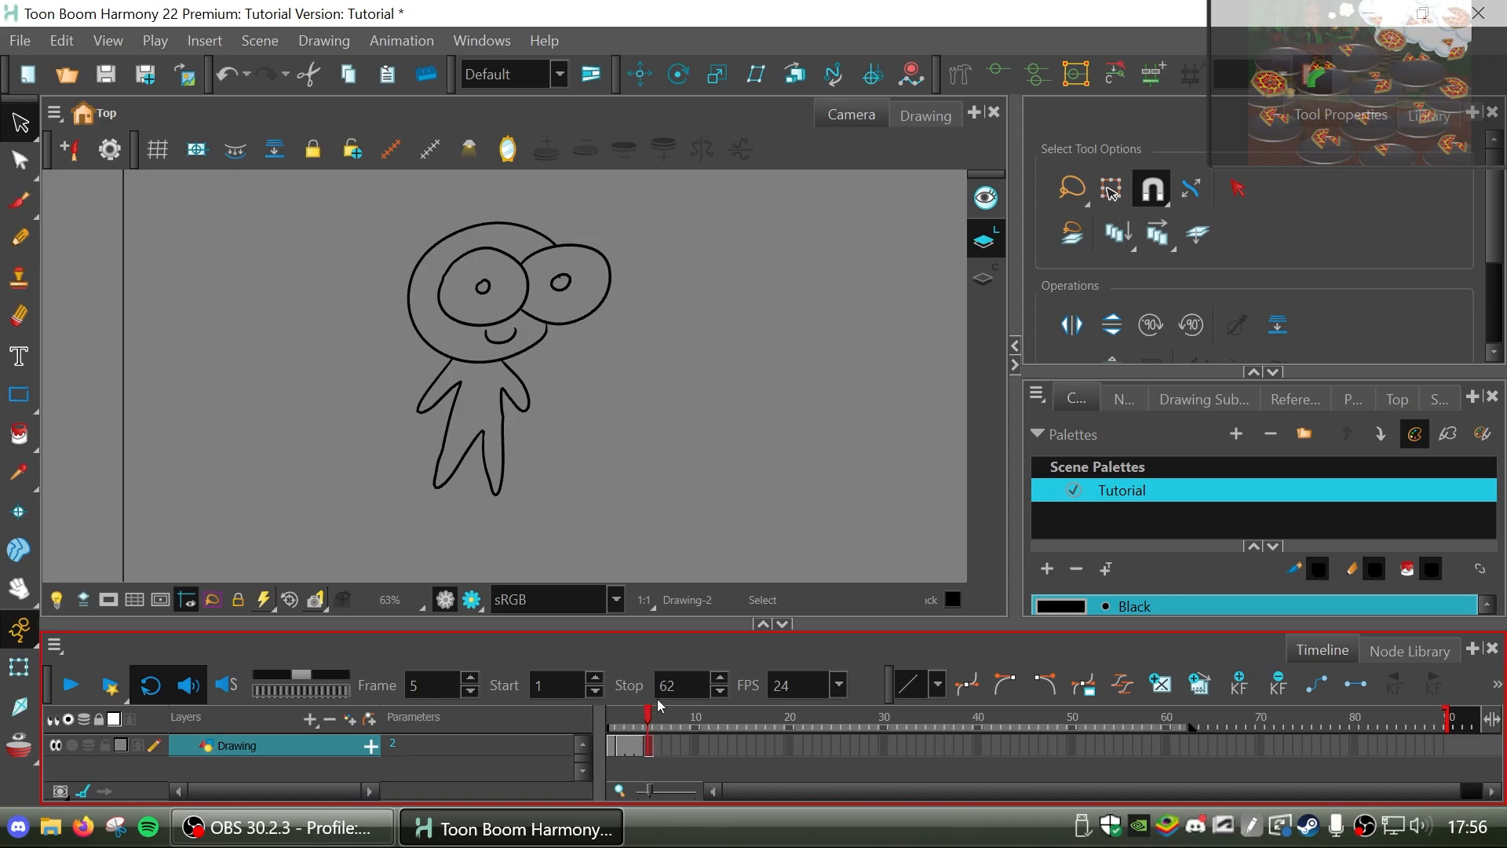
Reshape the right arm on the frame 3 drawing into a raised, outstretched pose with the Contour Editor and compare it with the neighbouring frames.
left_click(625, 728)
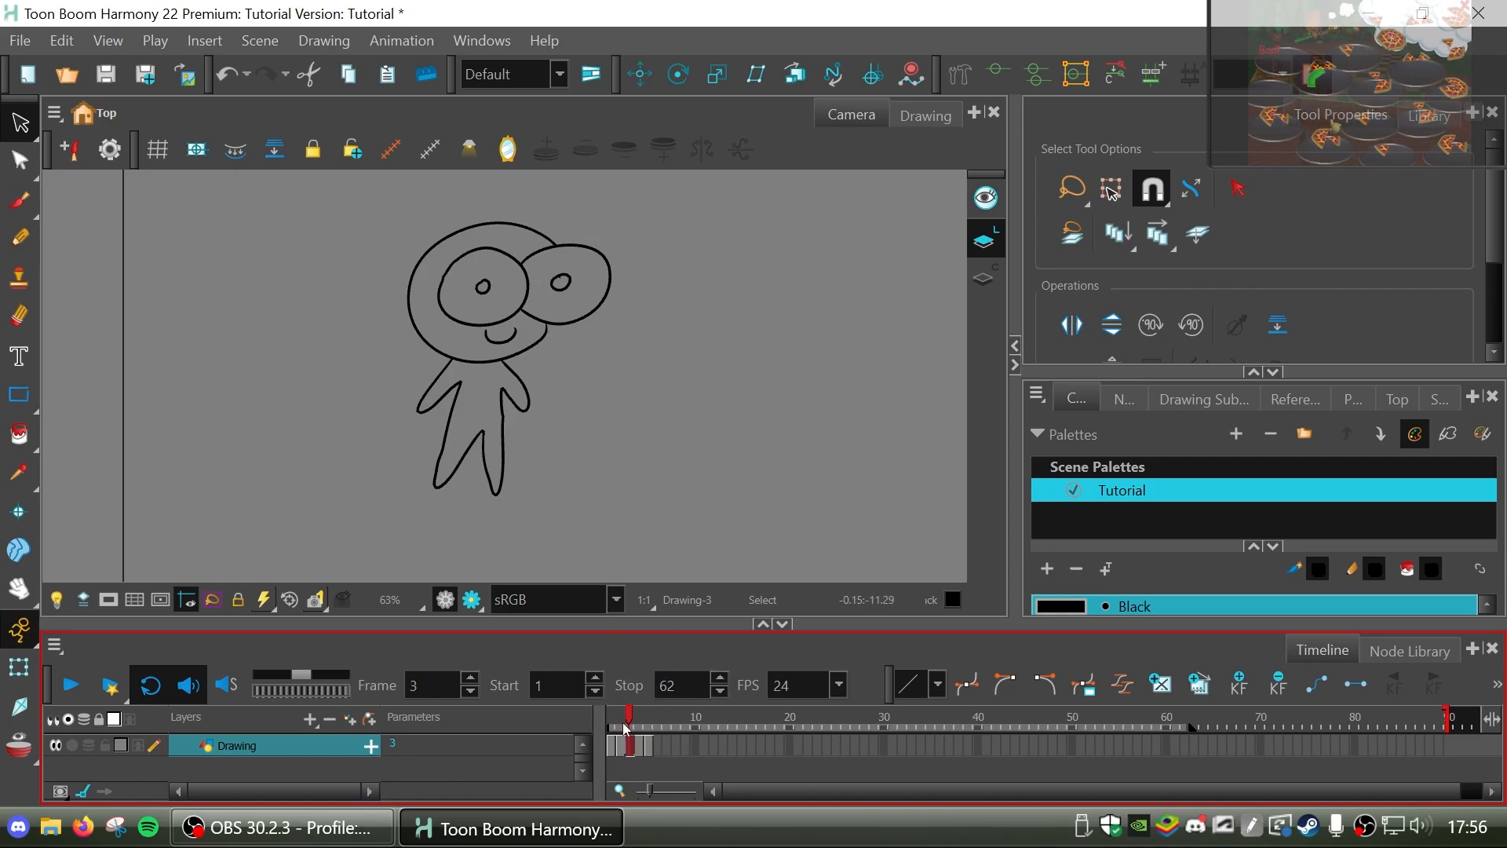
left_click(518, 383)
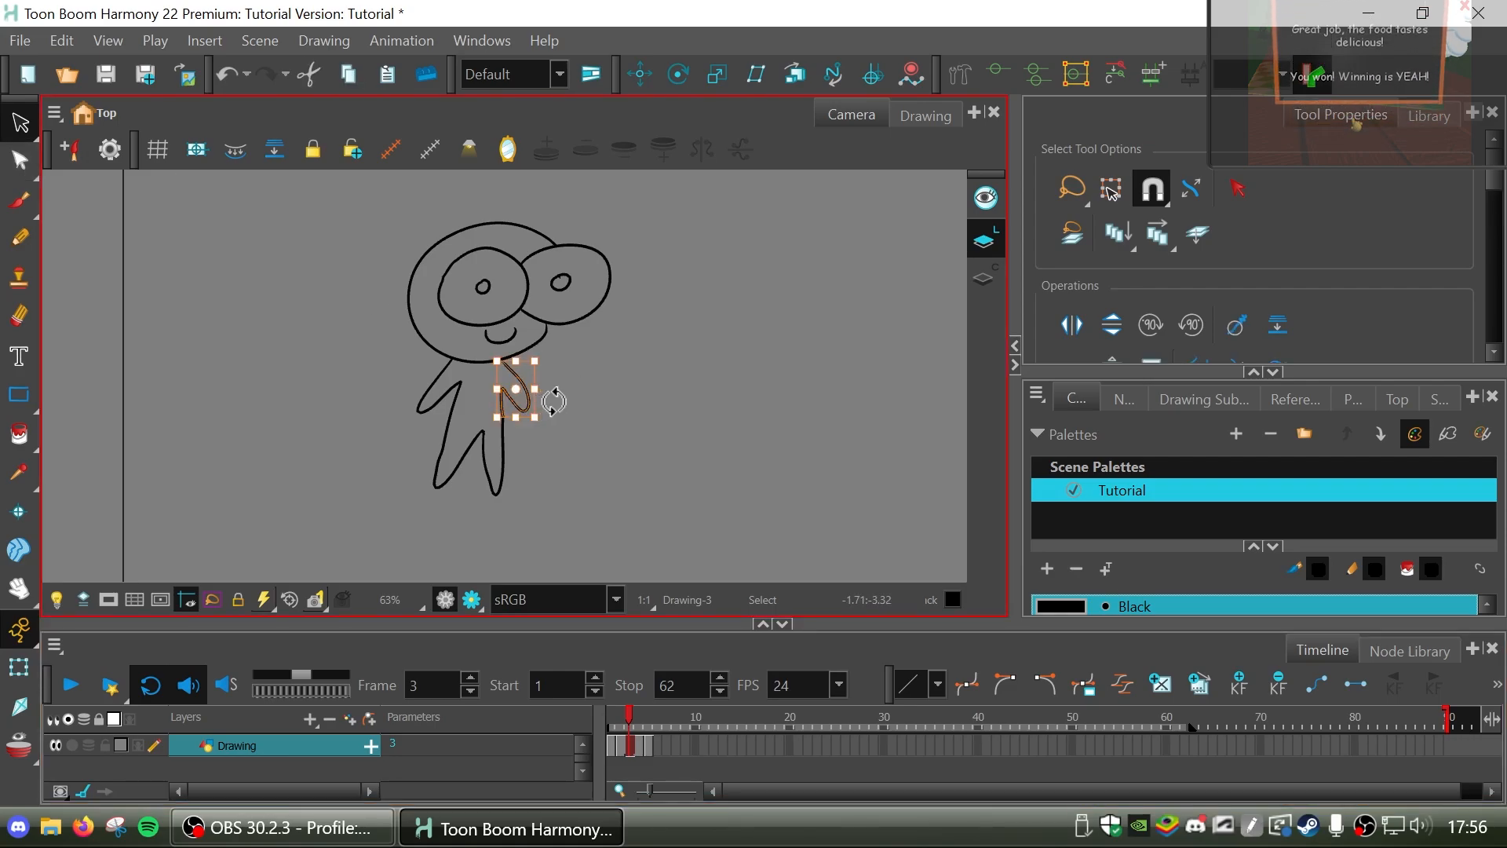
scroll(554, 401, "up", 1)
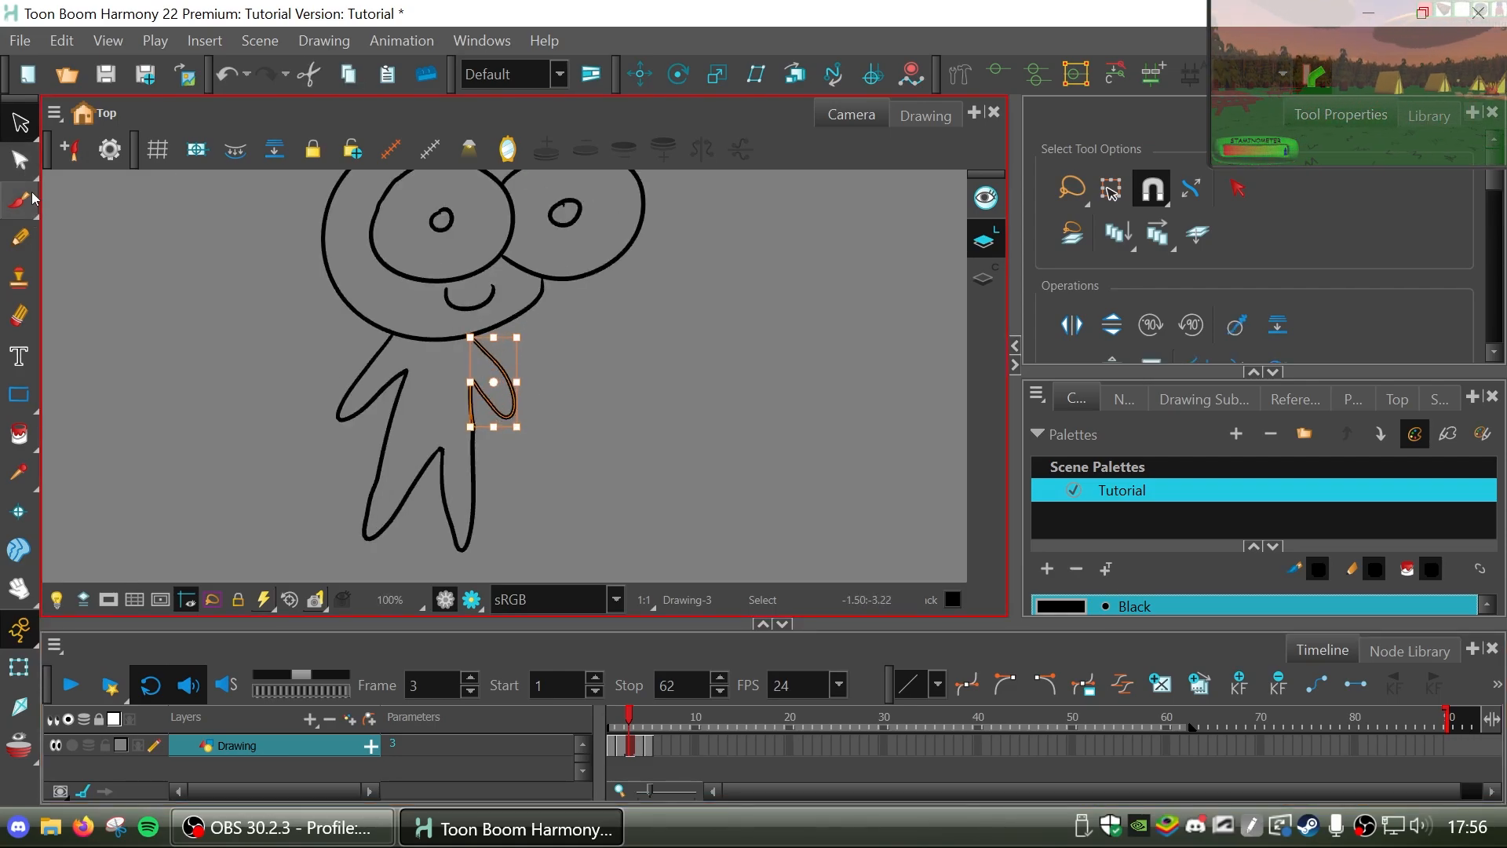
left_click(24, 161)
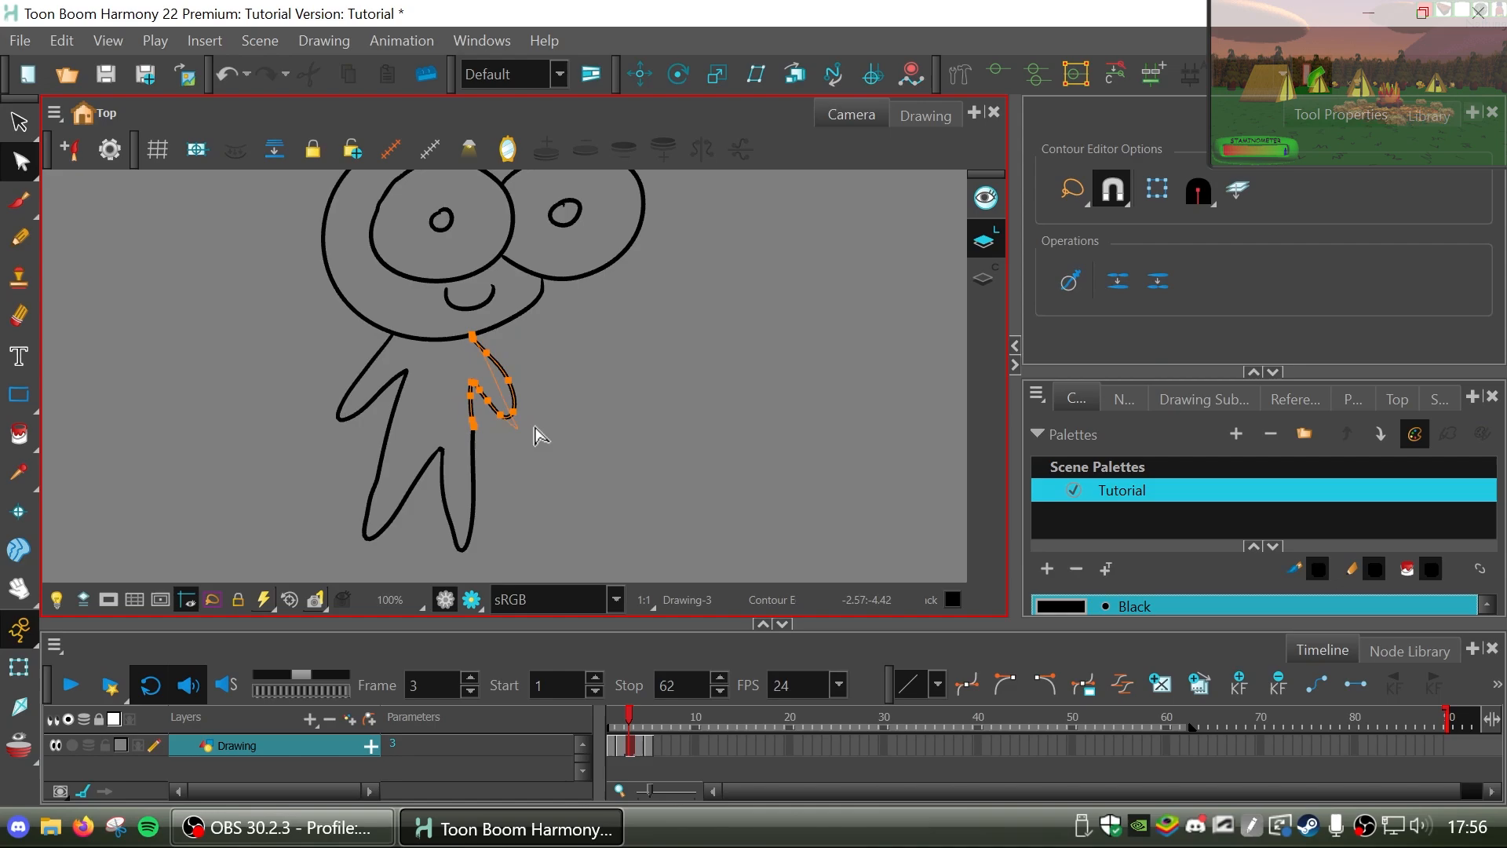
mouse_move(535, 428)
left_mouse_down()
mouse_move(531, 390)
mouse_move(493, 371)
mouse_move(566, 340)
left_mouse_up()
left_click_drag(524, 386, 549, 358)
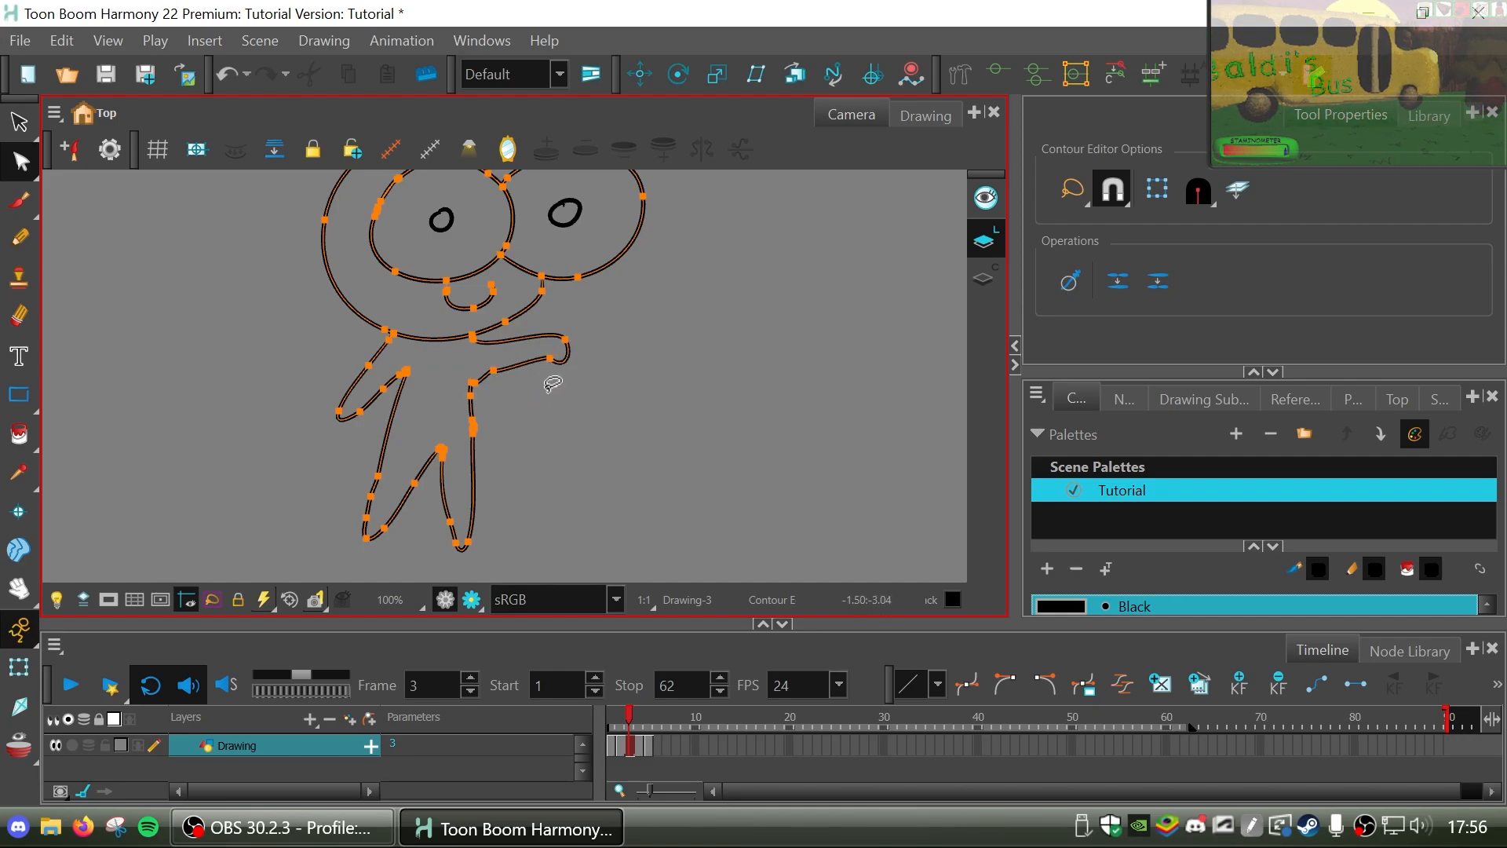
left_click(642, 440)
left_click(628, 718)
key("comma")
key("period")
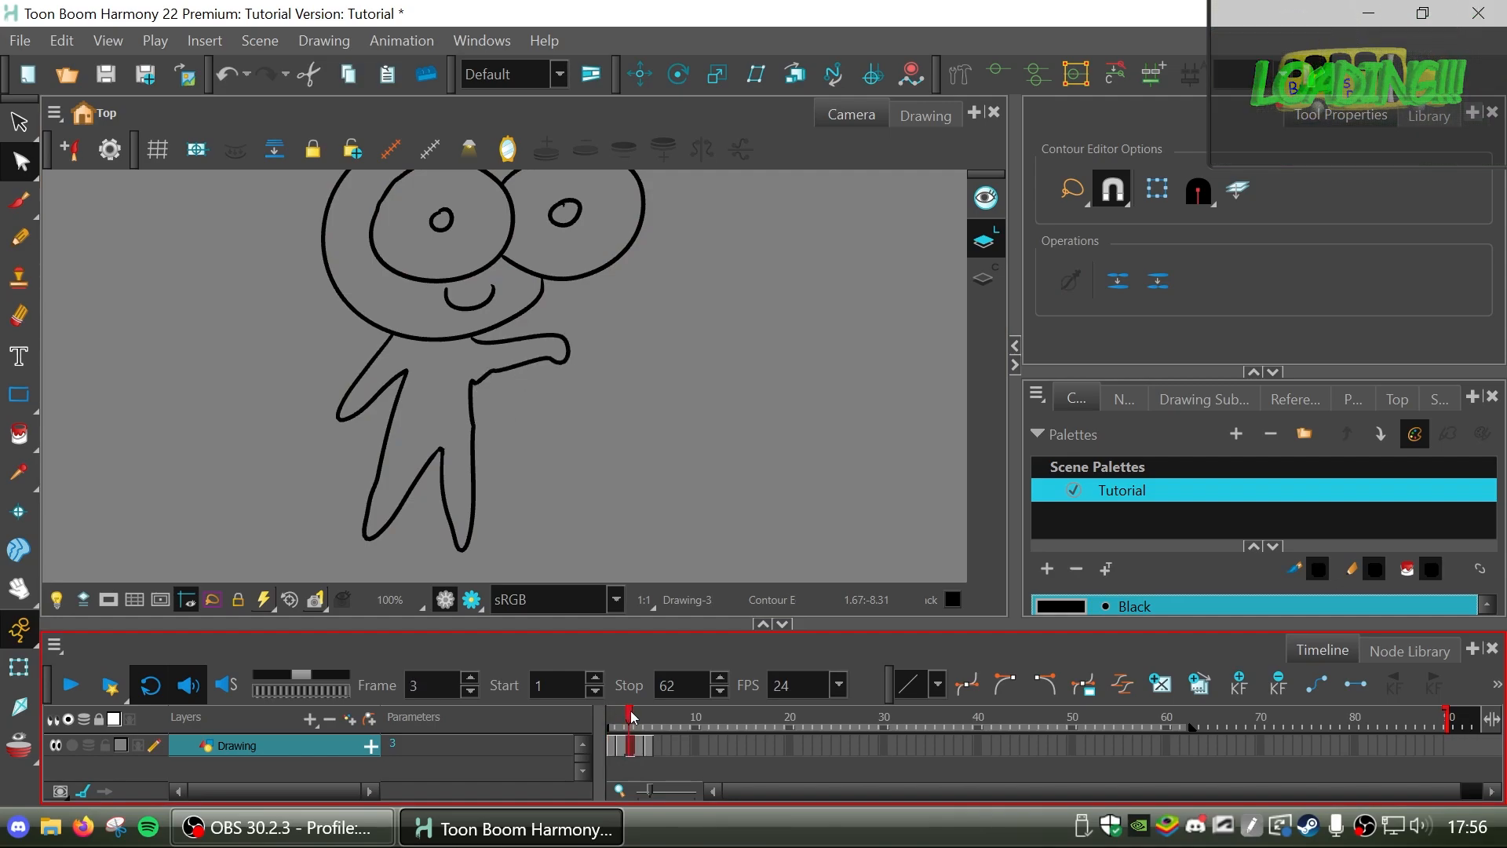
key("comma")
key("comma")
key("period")
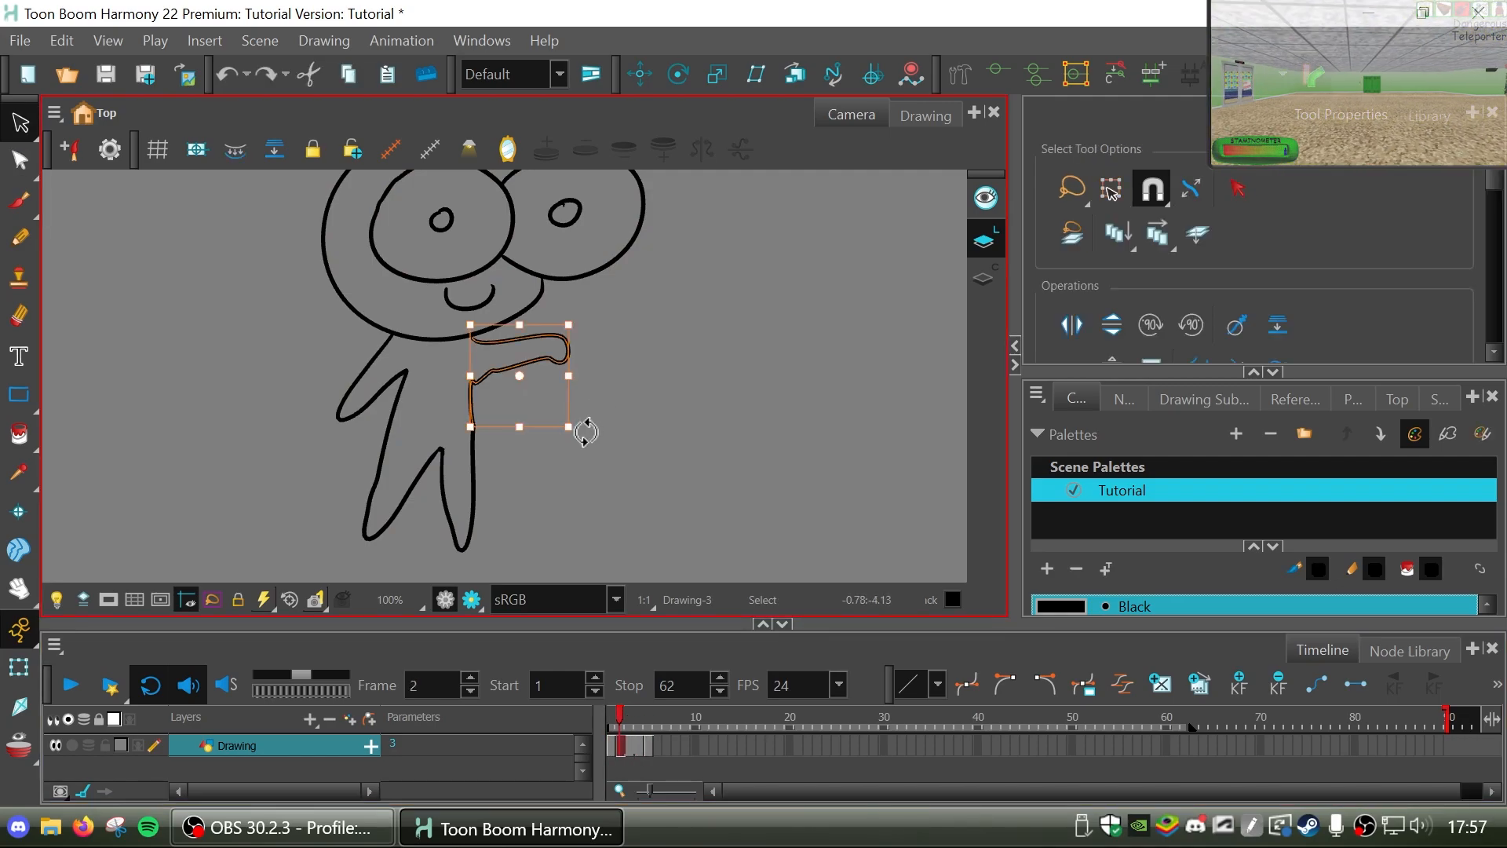
Try rotating the raised arm, move its pivot to the shoulder, rotate it again and undo the rotations.
left_click_drag(586, 432, 572, 456)
key("ctrl+z")
left_click_drag(519, 376, 472, 353)
left_click_drag(580, 442, 574, 466)
key("ctrl+z")
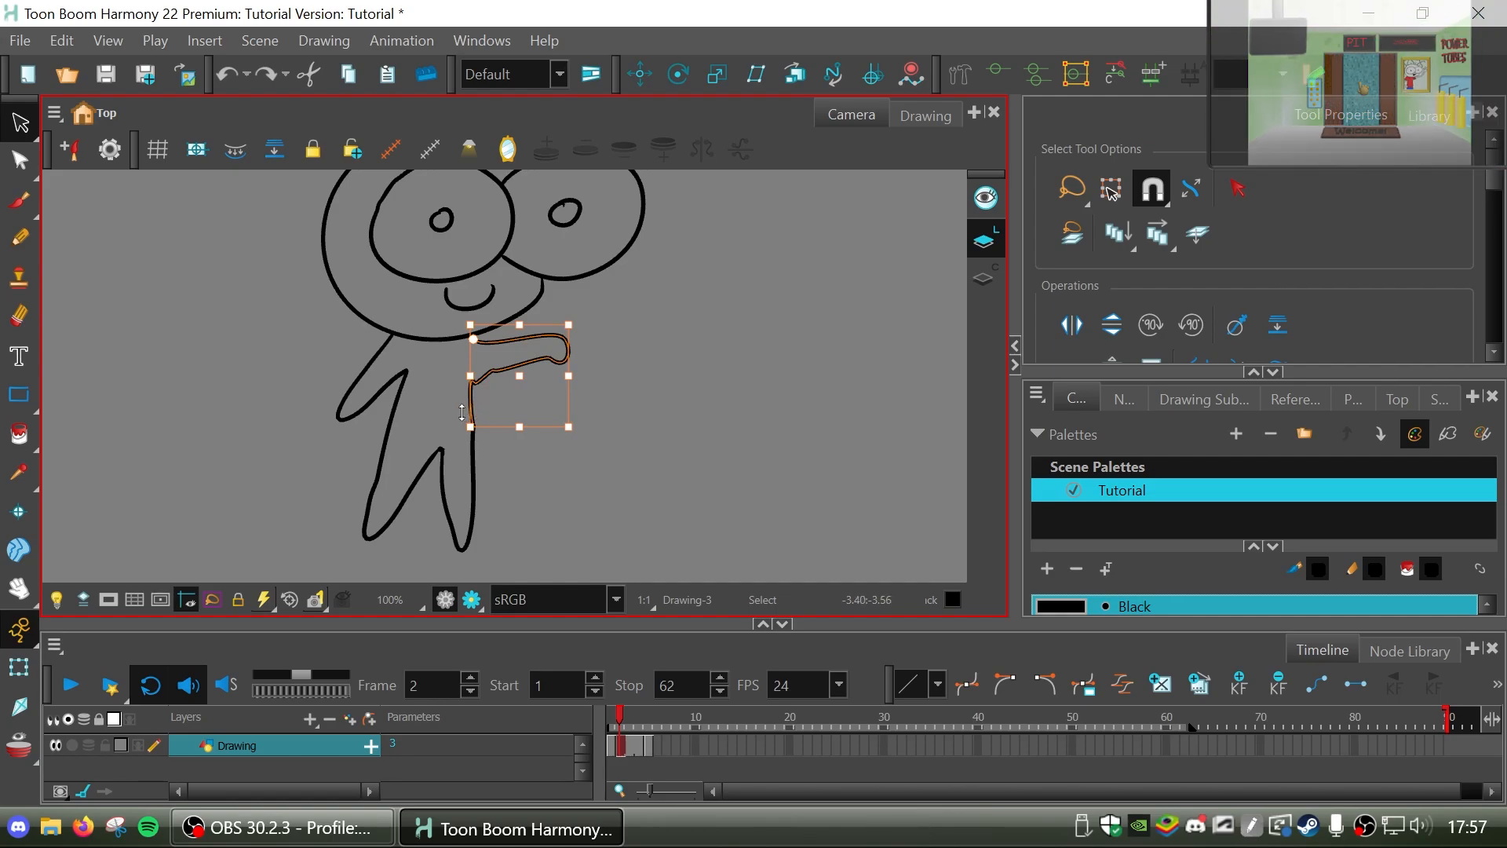
Select the raised arm's line separately from the leg line below it and try rotating only the arm.
scroll(475, 404, "up", 2)
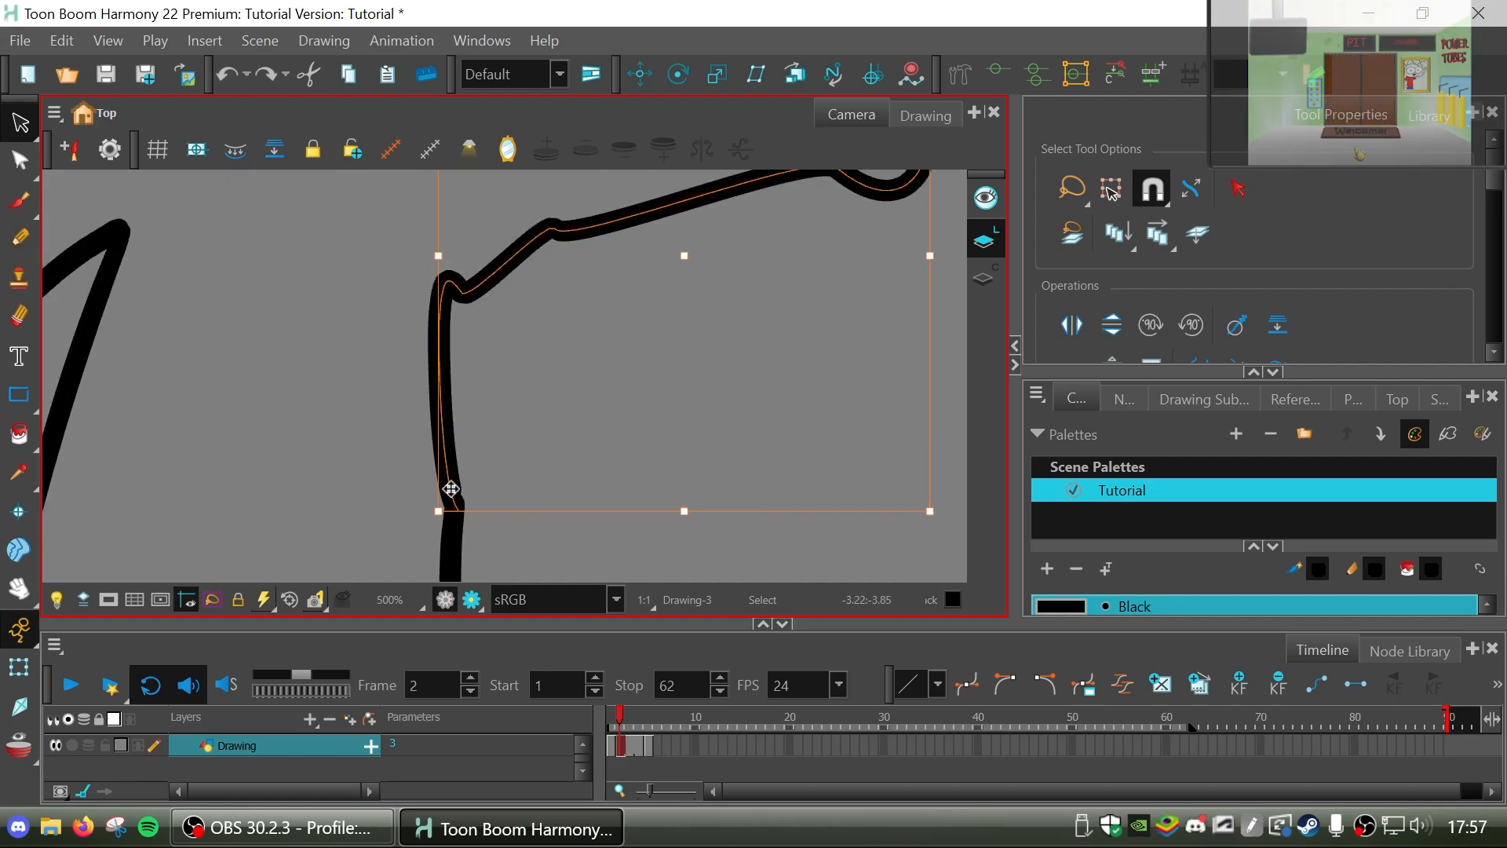
key("Escape")
left_click(625, 217)
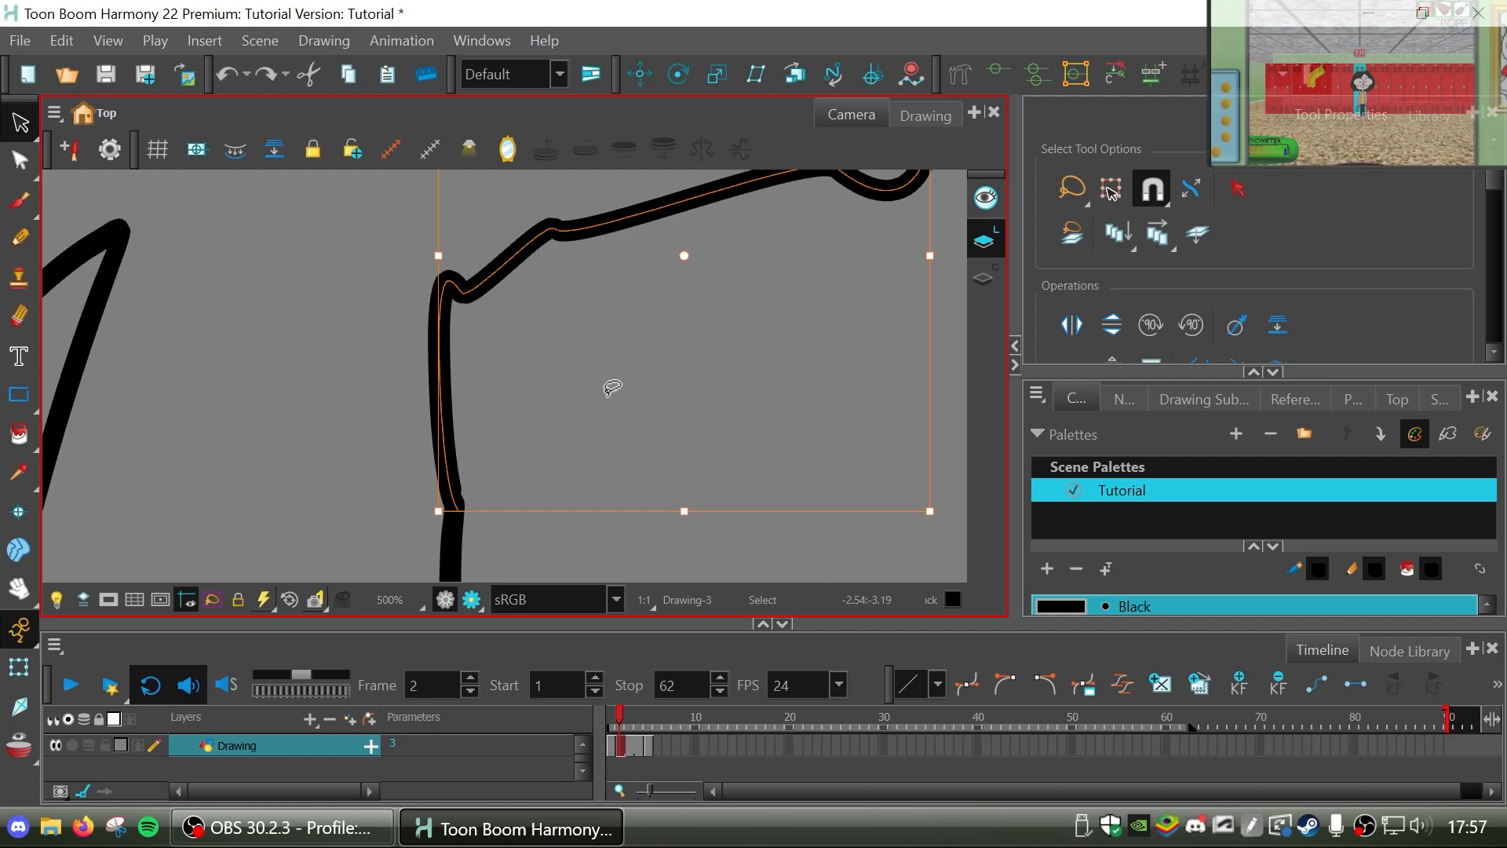
scroll(612, 387, "down", 2)
left_click(507, 518, "shift")
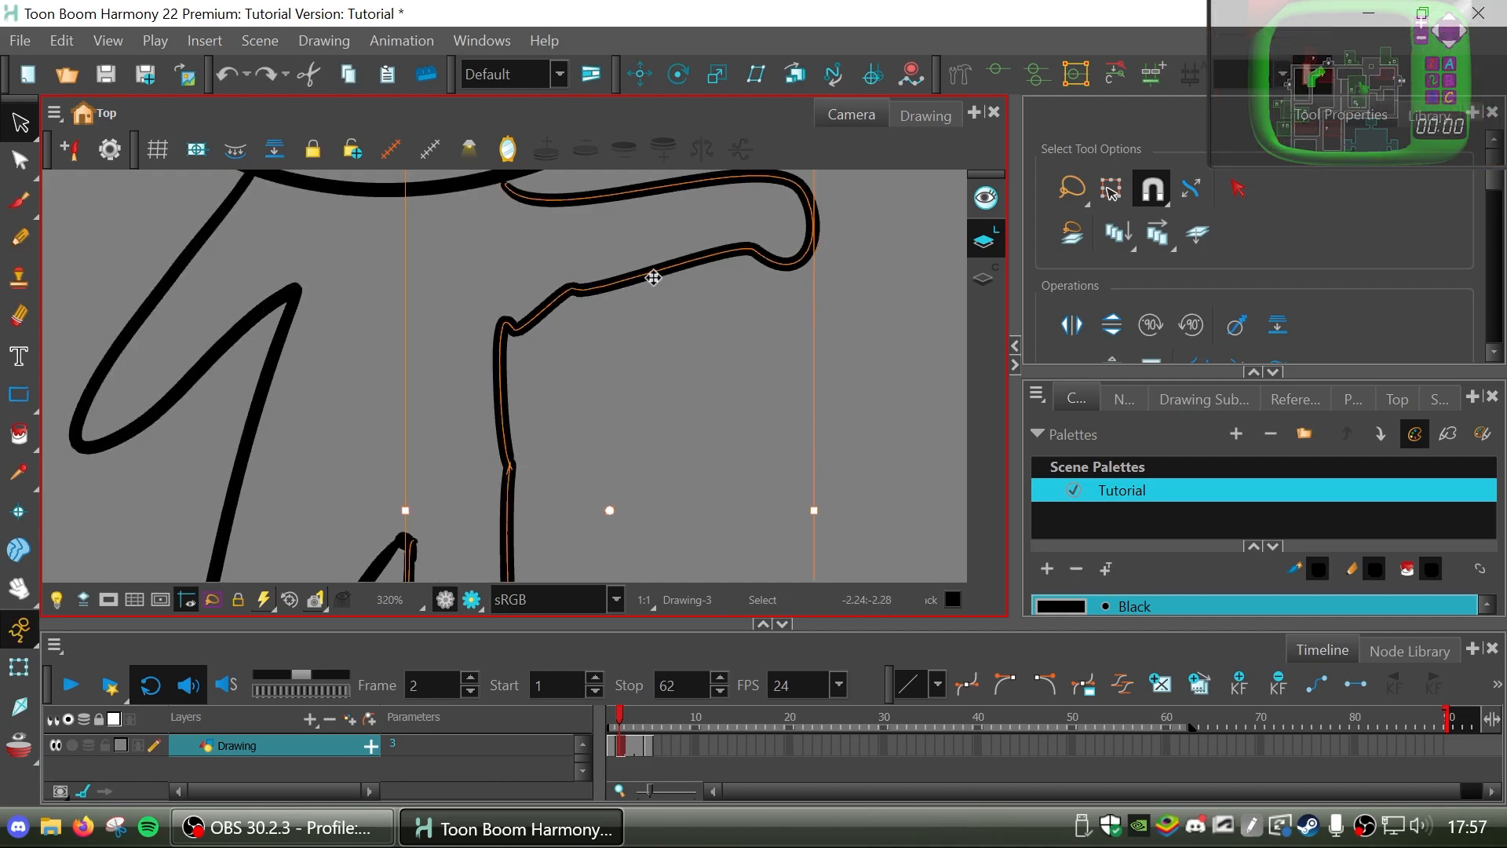
left_click(508, 518, "shift")
left_click(508, 518, "shift")
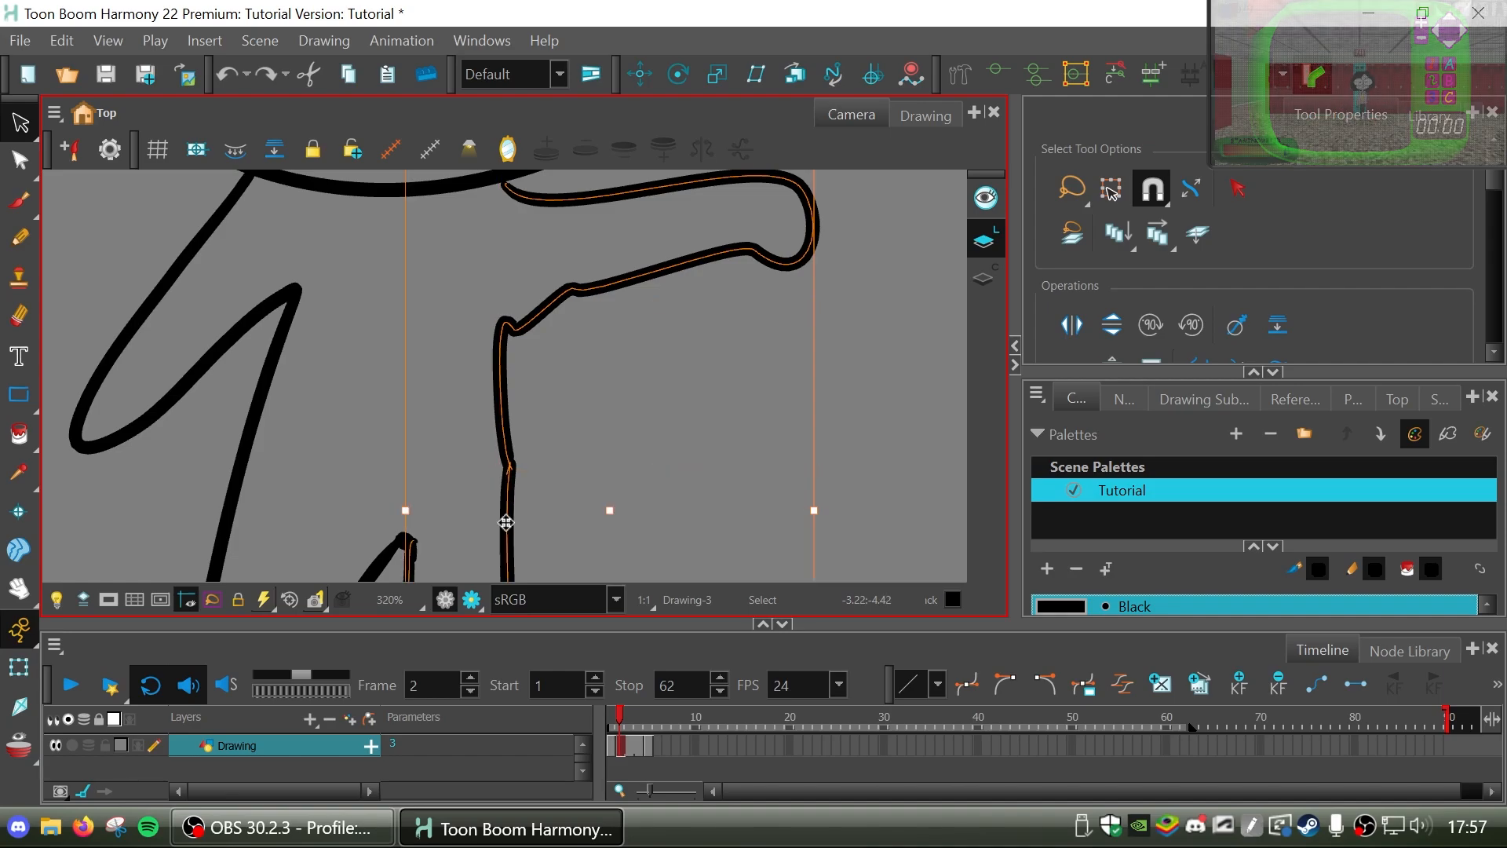
left_click(507, 518, "shift")
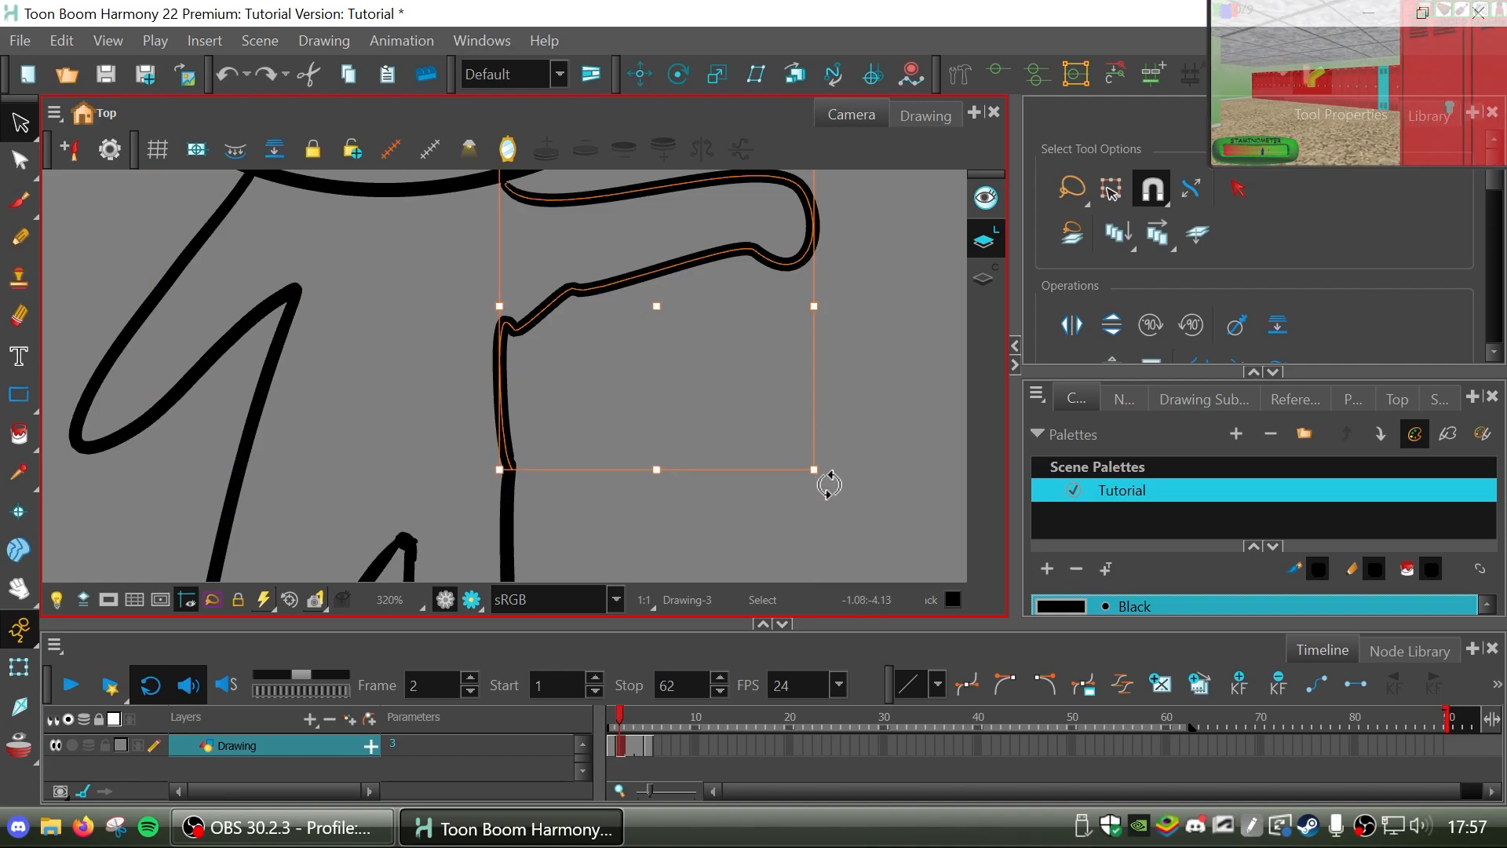
mouse_move(828, 485)
left_mouse_down()
mouse_move(767, 562)
mouse_move(826, 485)
mouse_move(844, 487)
mouse_move(821, 471)
mouse_move(763, 531)
mouse_move(704, 521)
mouse_move(730, 514)
left_mouse_up()
scroll(719, 508, "down", 5)
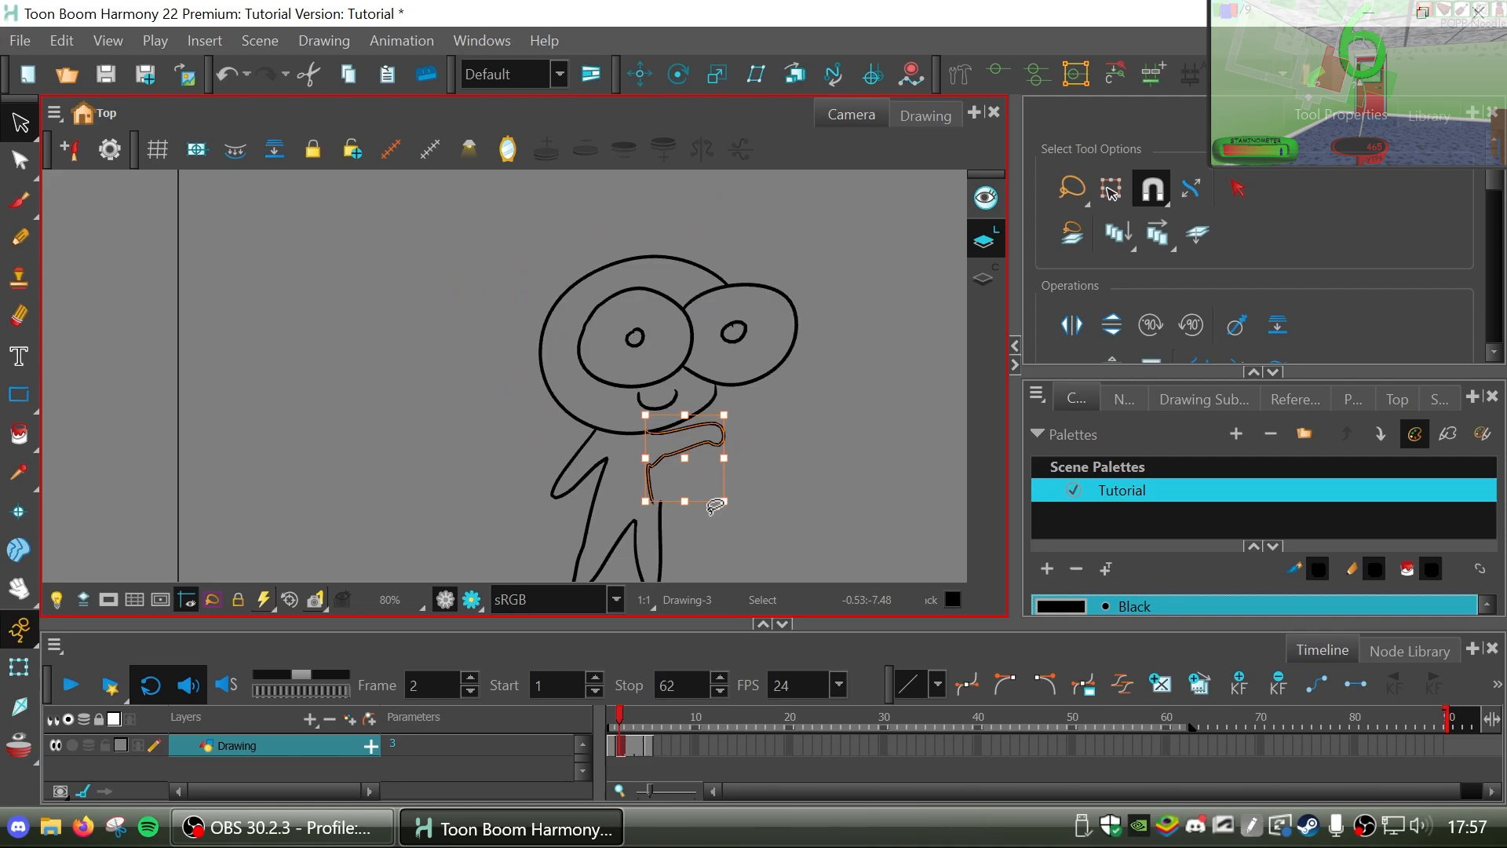
left_click(817, 491)
Scrub through frames 1 to 5, turn on onion skin and go to frame 6 to view the previous drawing's overlay.
left_click(609, 726)
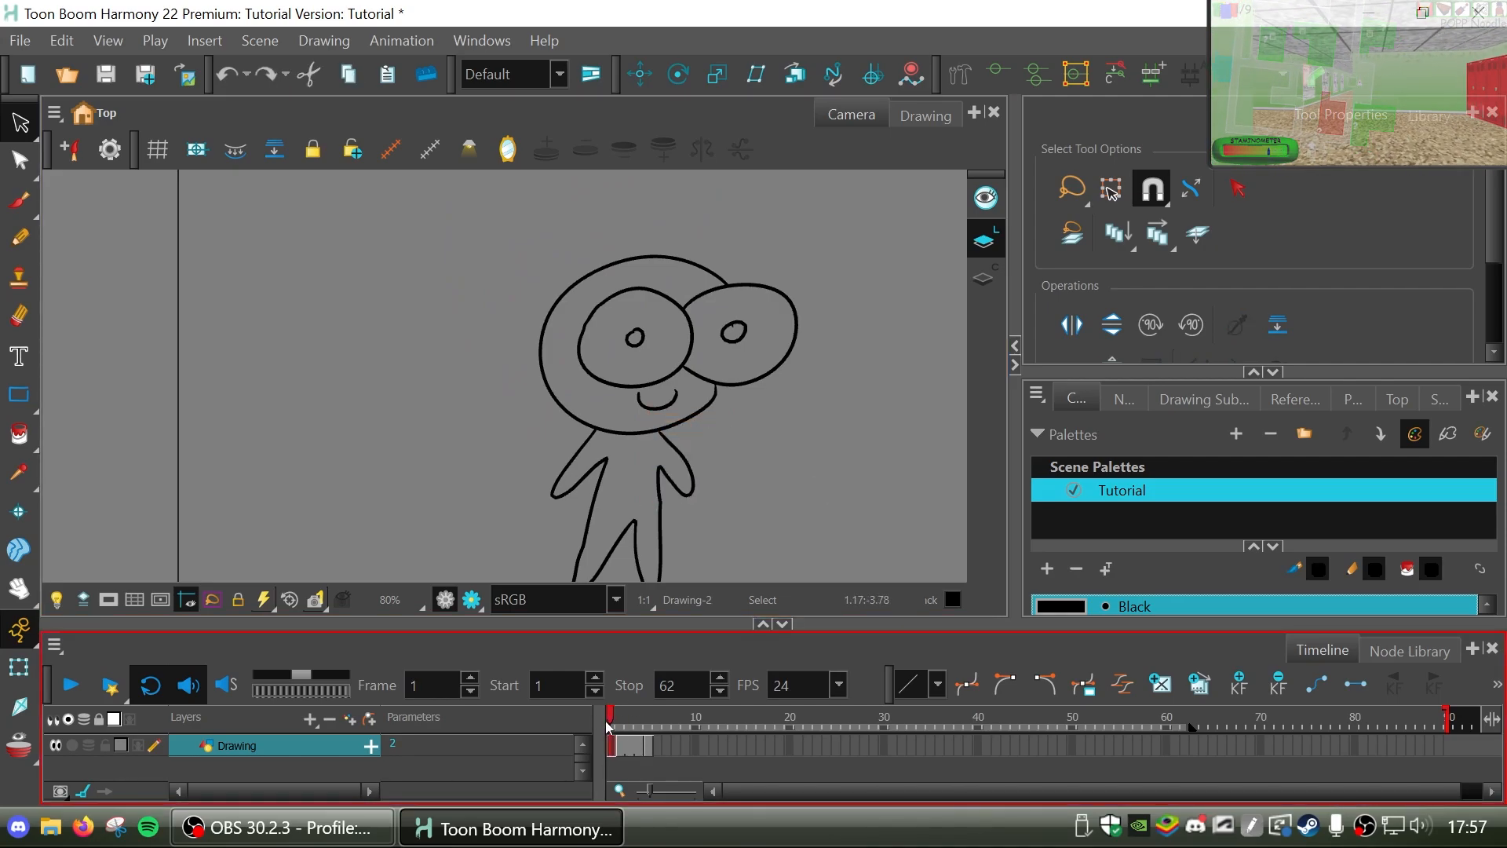
left_click_drag(610, 726, 648, 727)
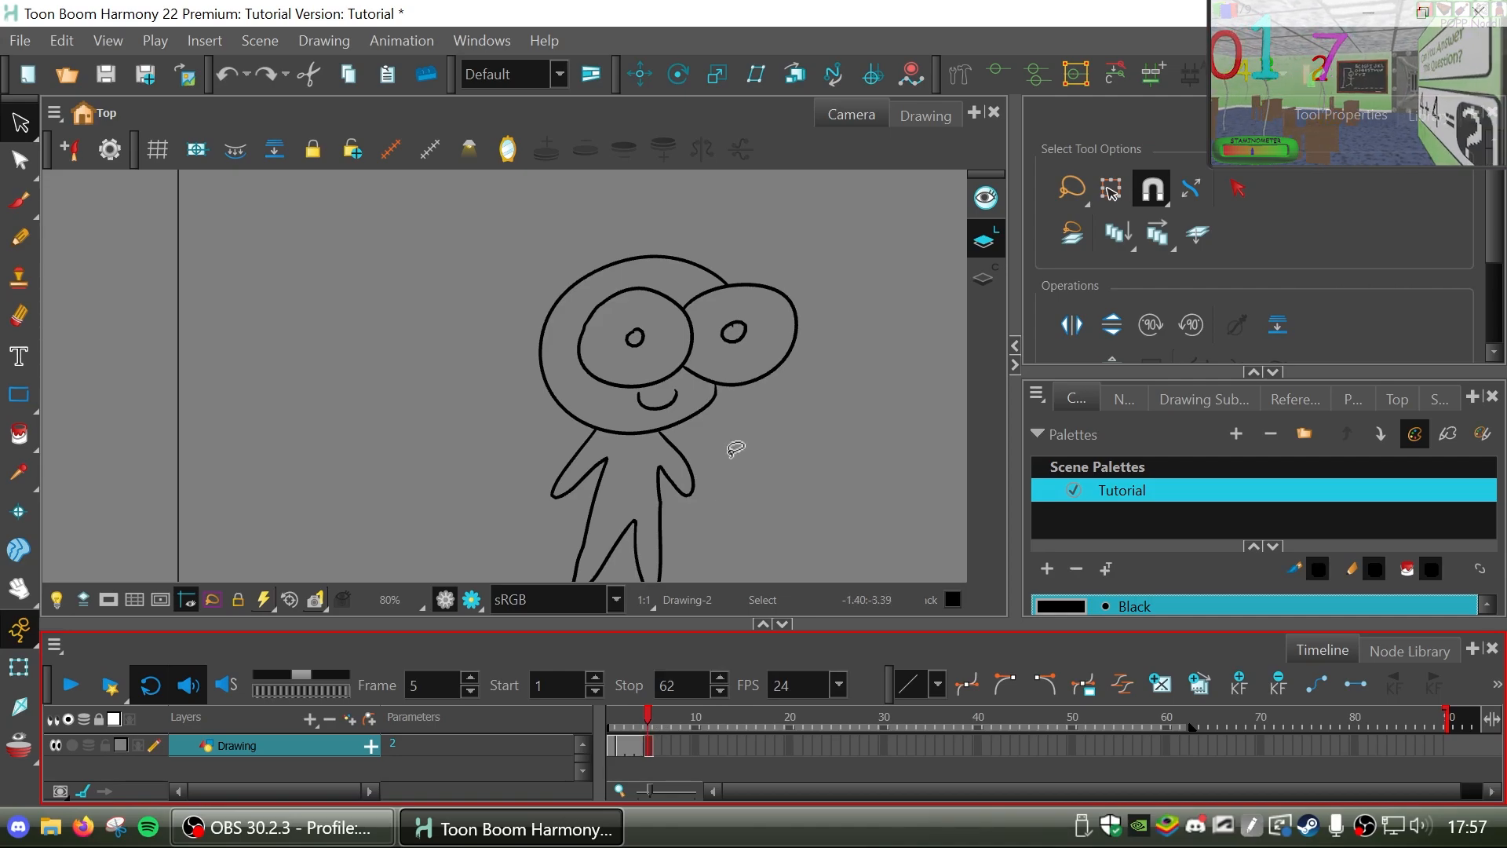
left_click(16, 746)
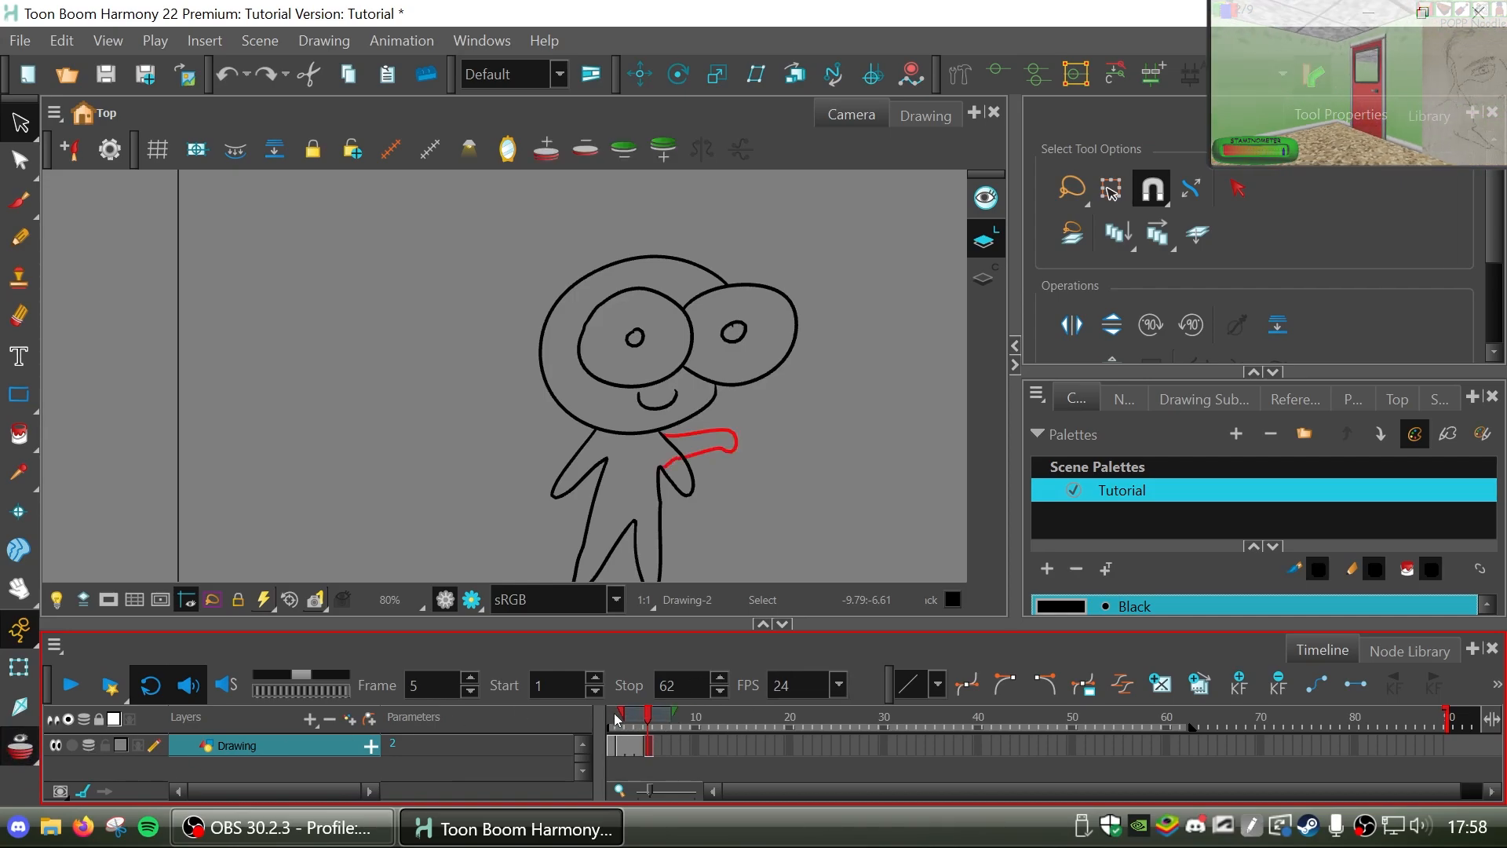
left_click(663, 719)
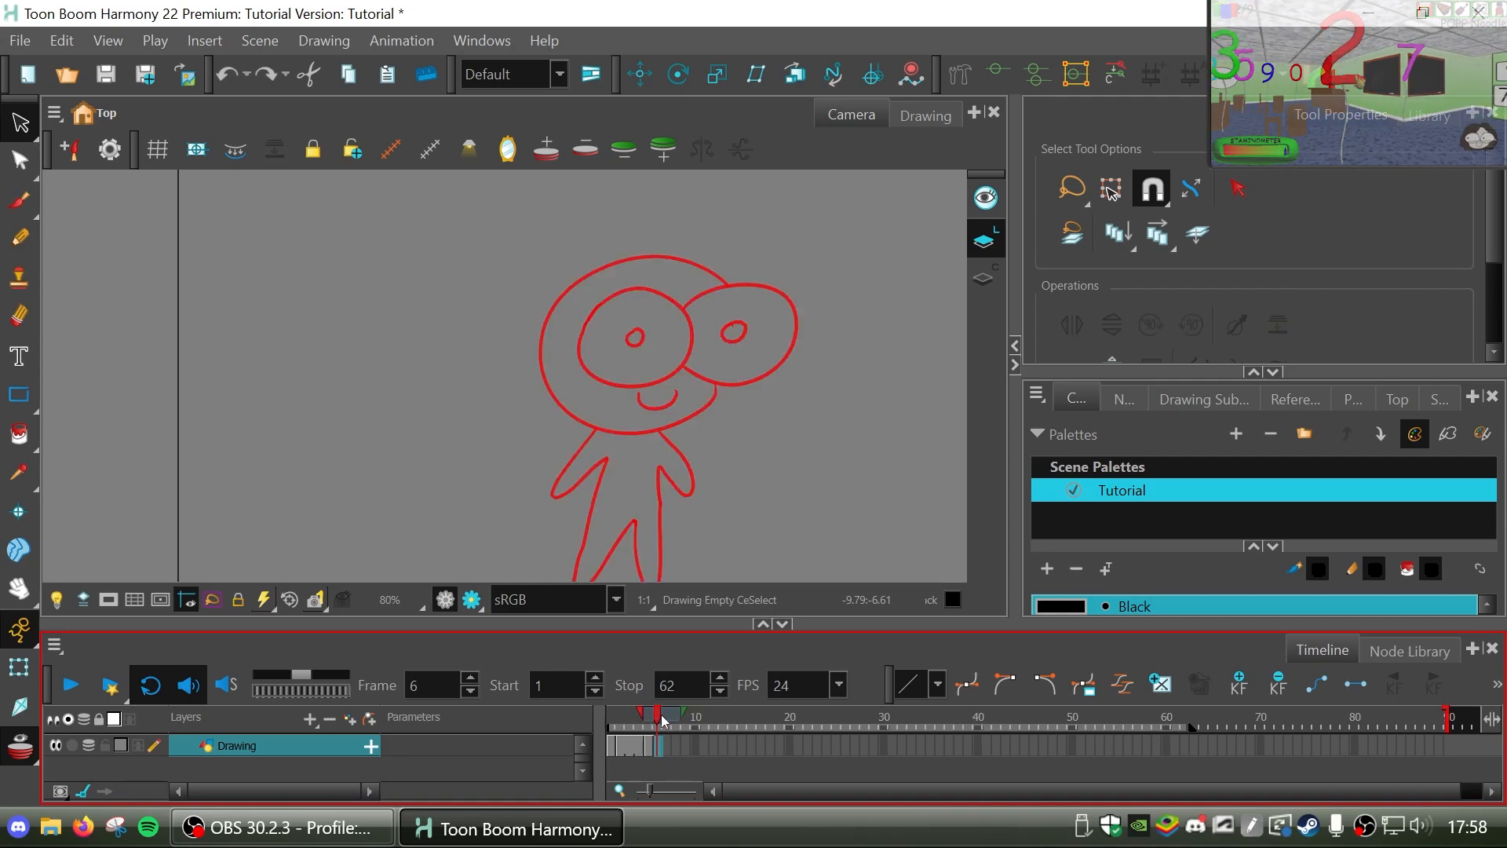
Scrub back through the exposed frames and return to frame 5 to view its drawing against the raised arm's onion skin.
mouse_move(660, 718)
left_mouse_down()
mouse_move(773, 717)
mouse_move(629, 722)
left_mouse_up()
left_click(647, 729)
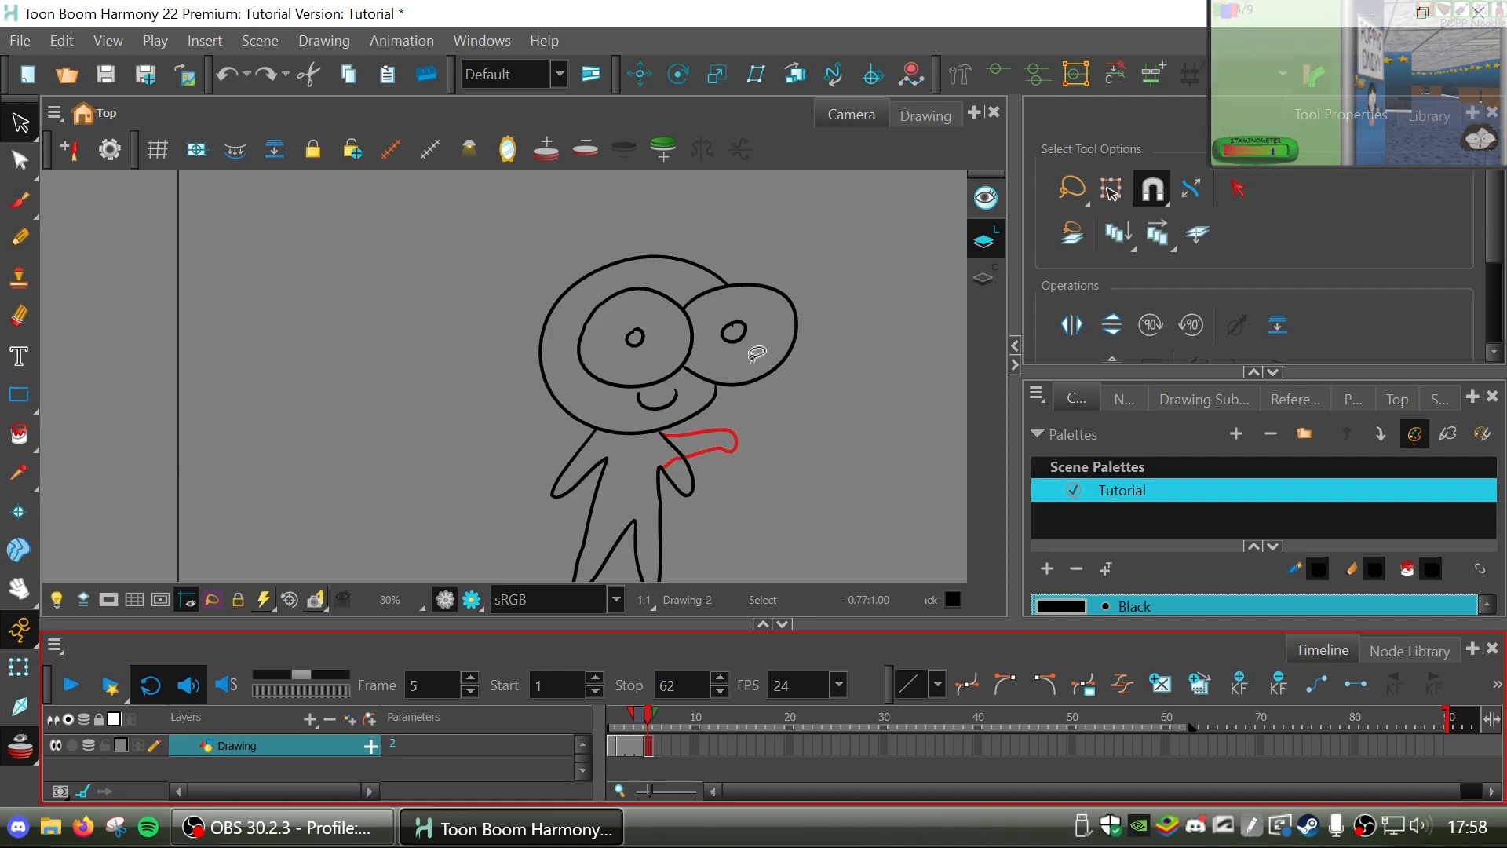
left_click(616, 747)
left_click(651, 747)
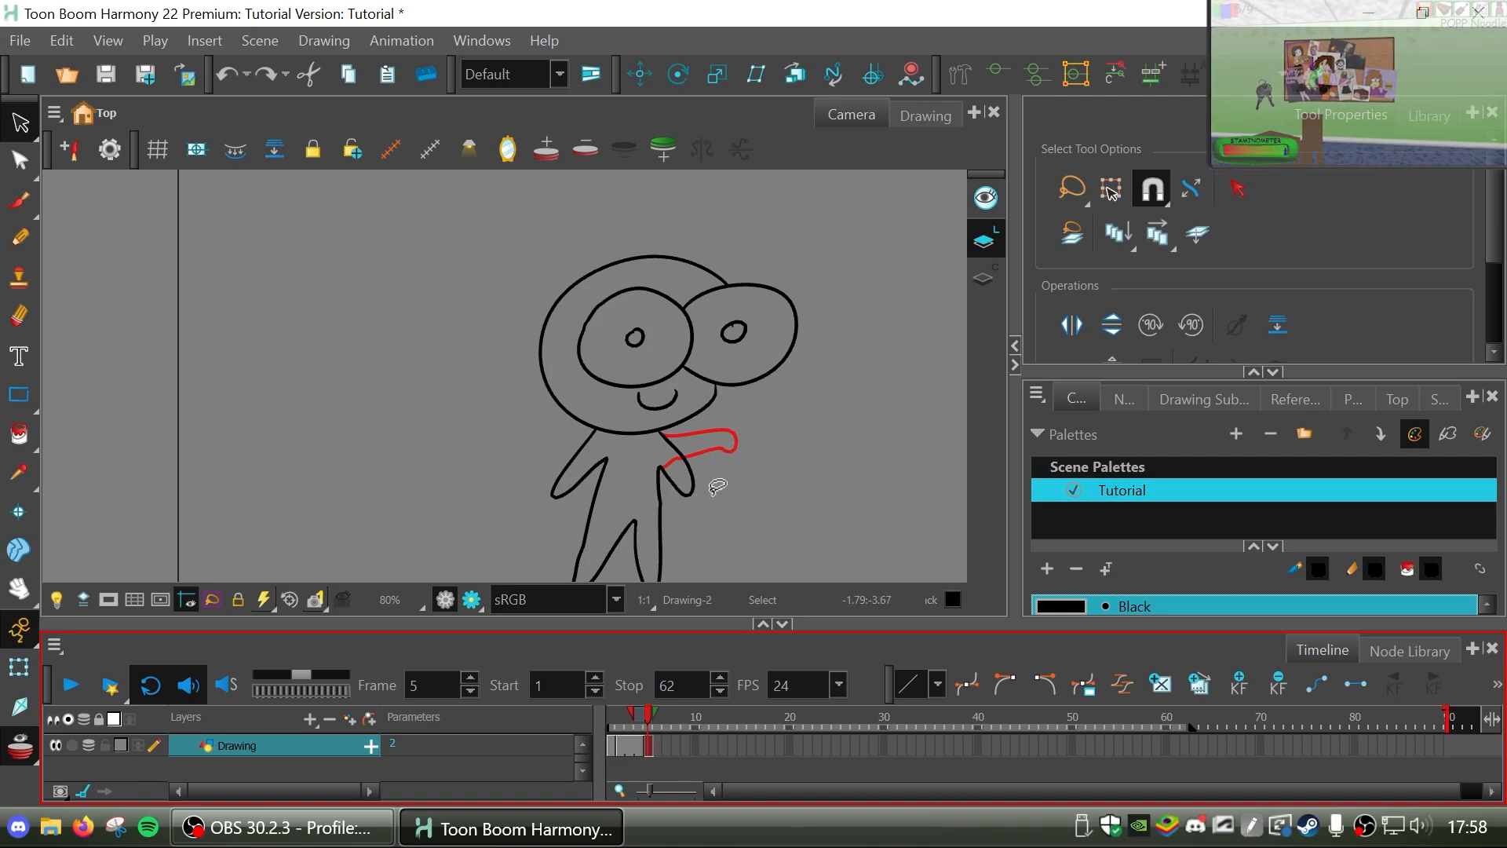
Try rotating the lowered right arm on frame 5, compare the shared drawing on frame 1, and undo the rotation.
left_click(686, 460)
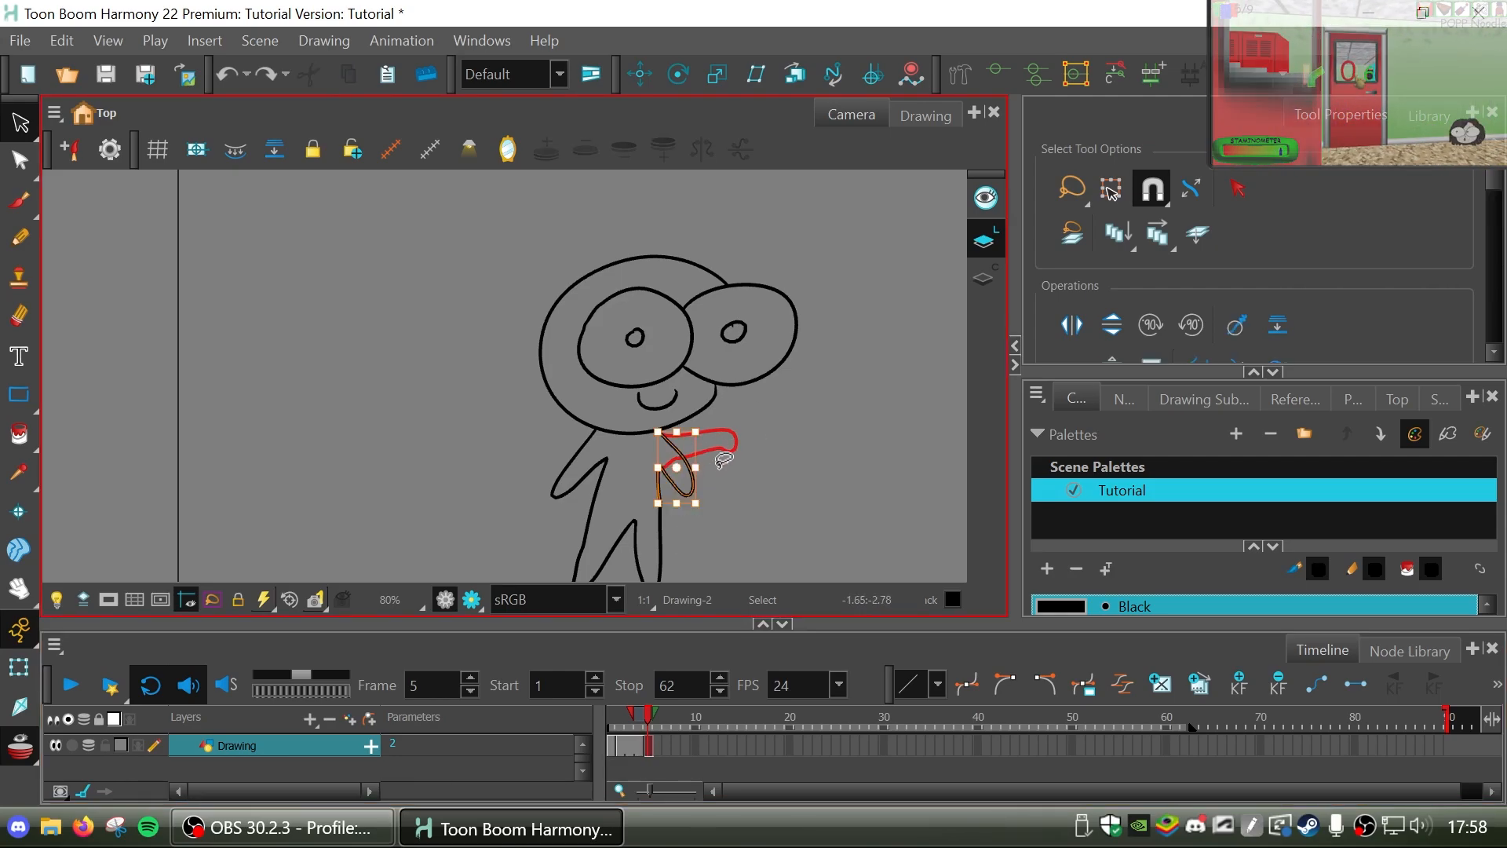
mouse_move(709, 513)
left_mouse_down()
mouse_move(734, 490)
mouse_move(735, 453)
mouse_move(716, 438)
left_mouse_up()
left_click(802, 445)
left_click_drag(649, 719, 605, 734)
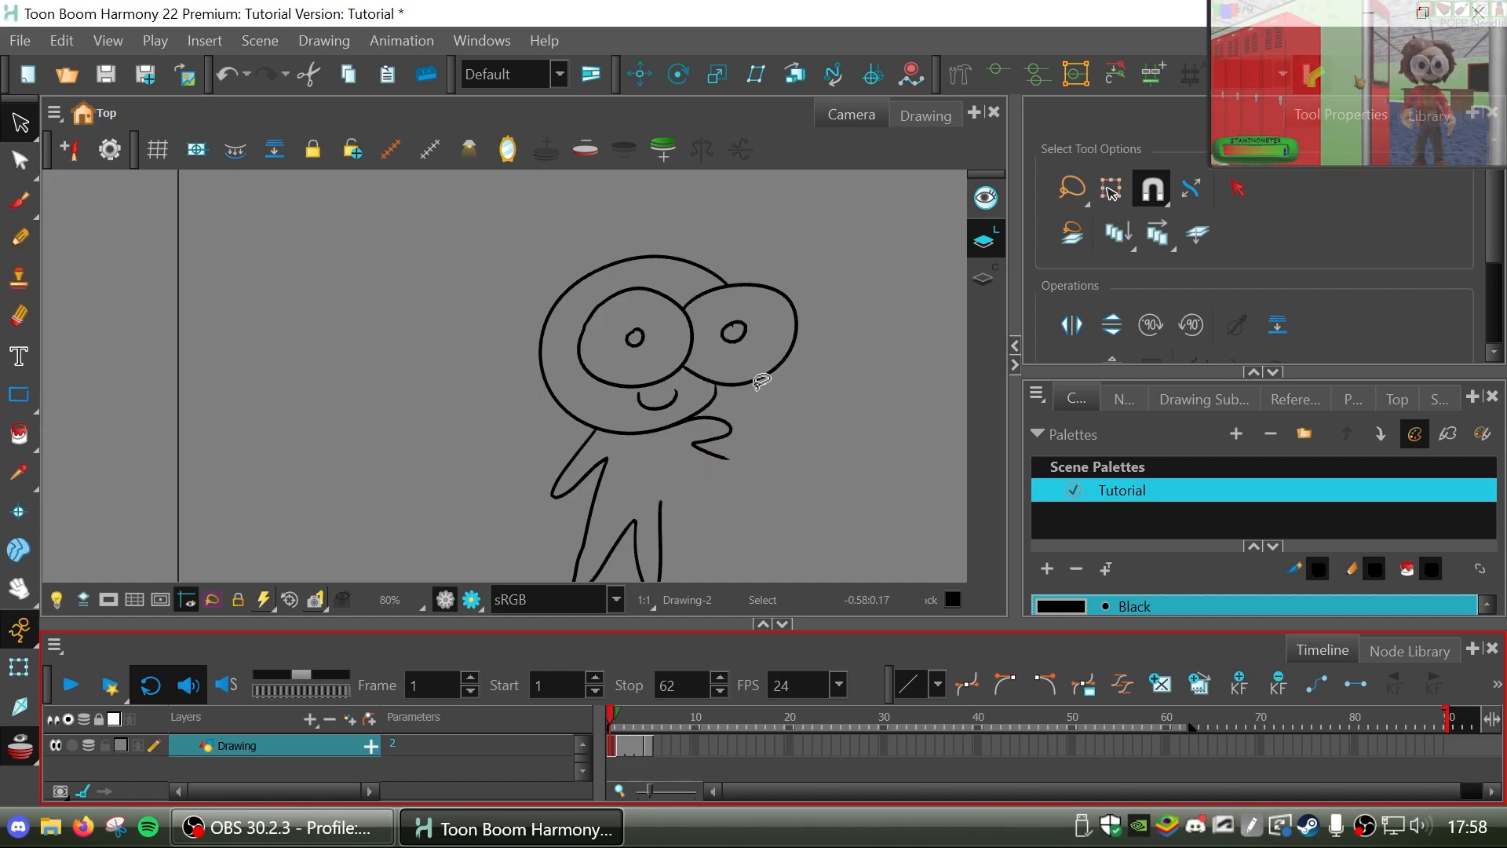
left_click(647, 749)
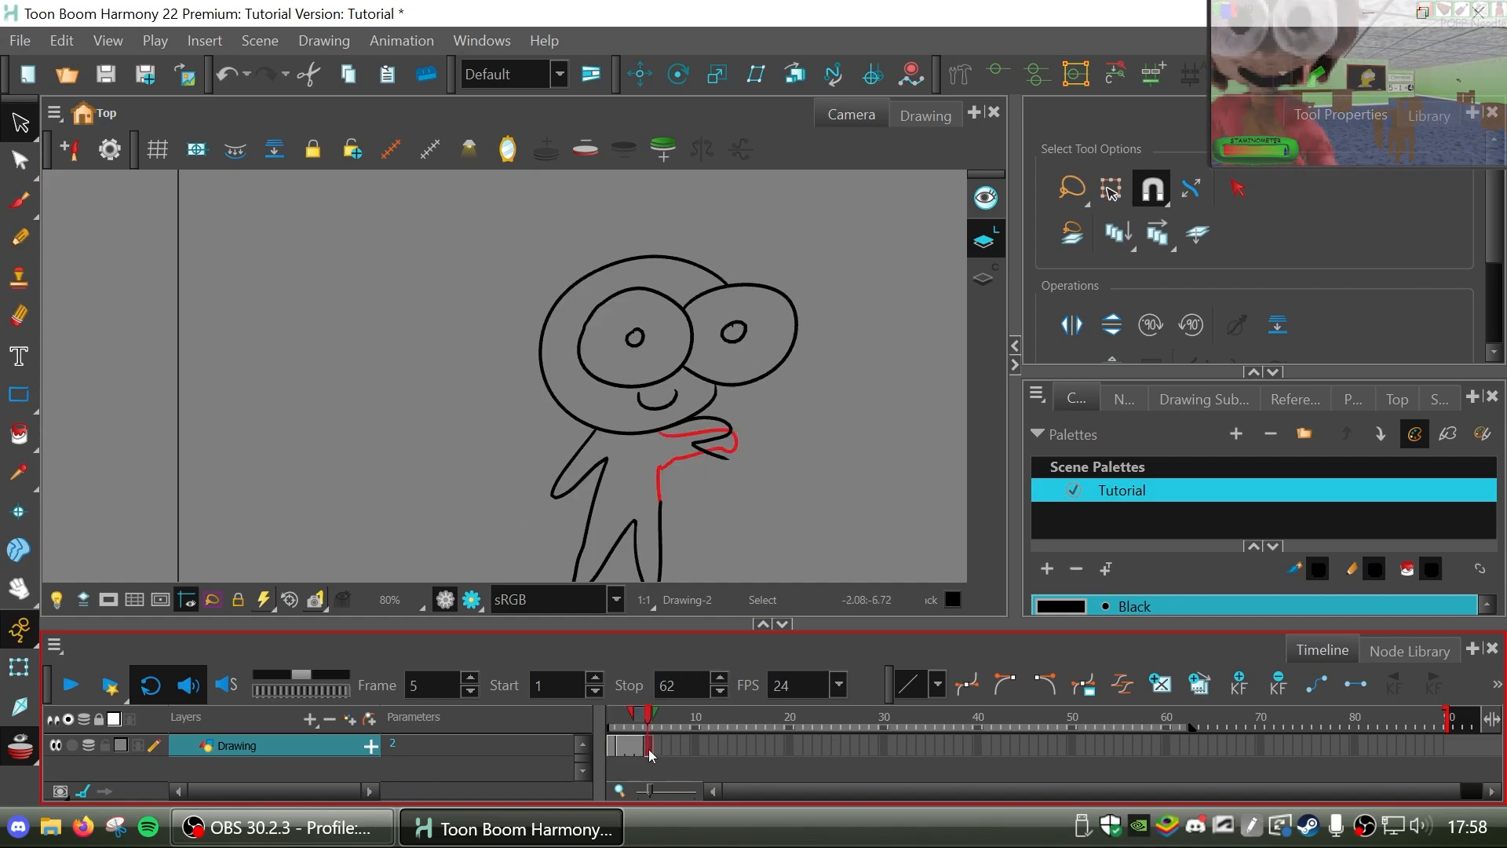
key("ctrl+v")
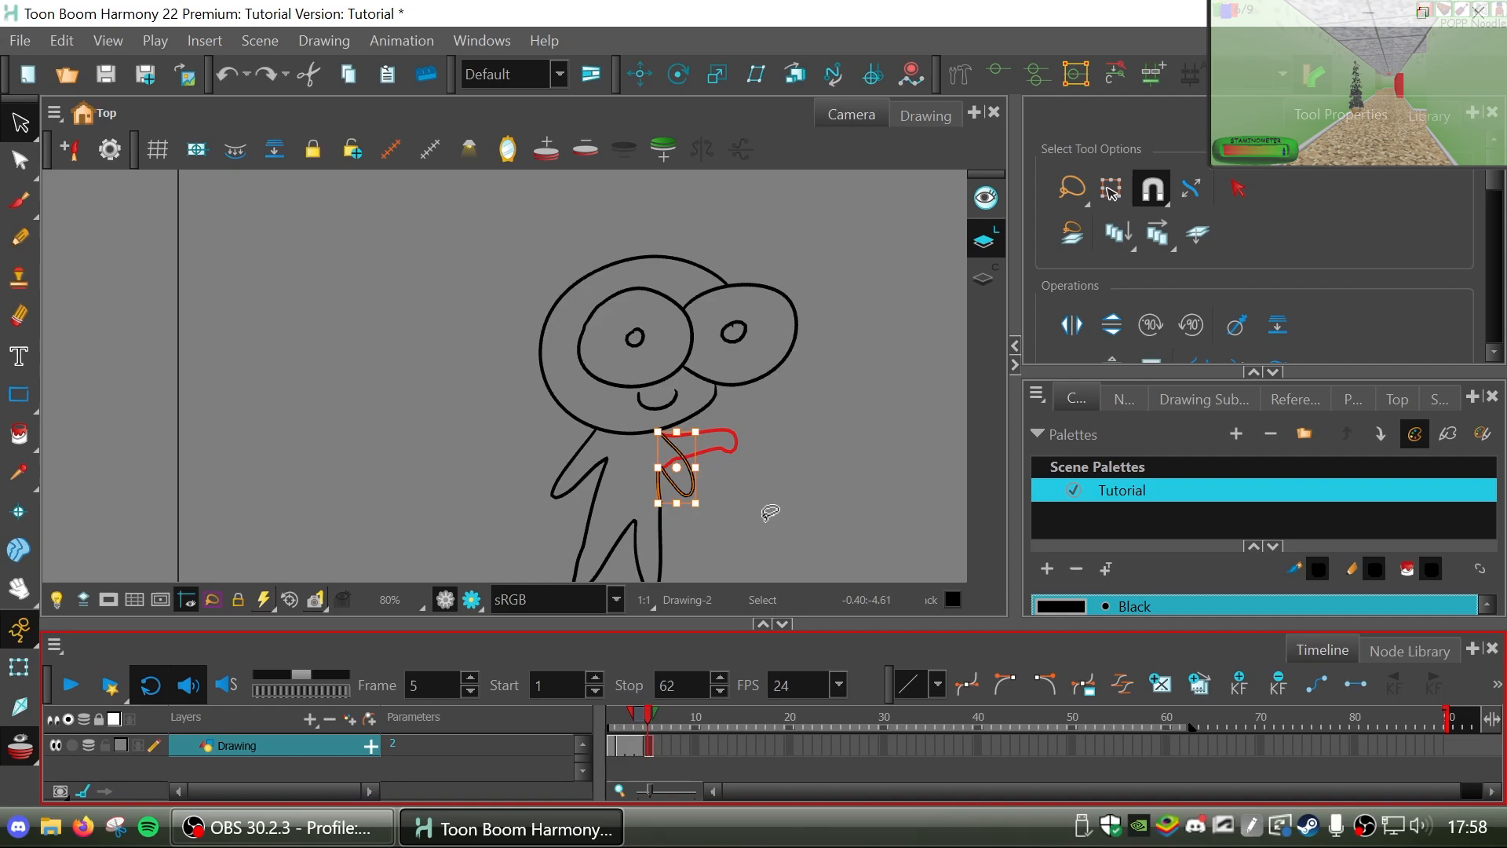
Copy the outstretched-arm drawing from frame 4 and place it on frame 5 as a separate drawing.
left_click(640, 747)
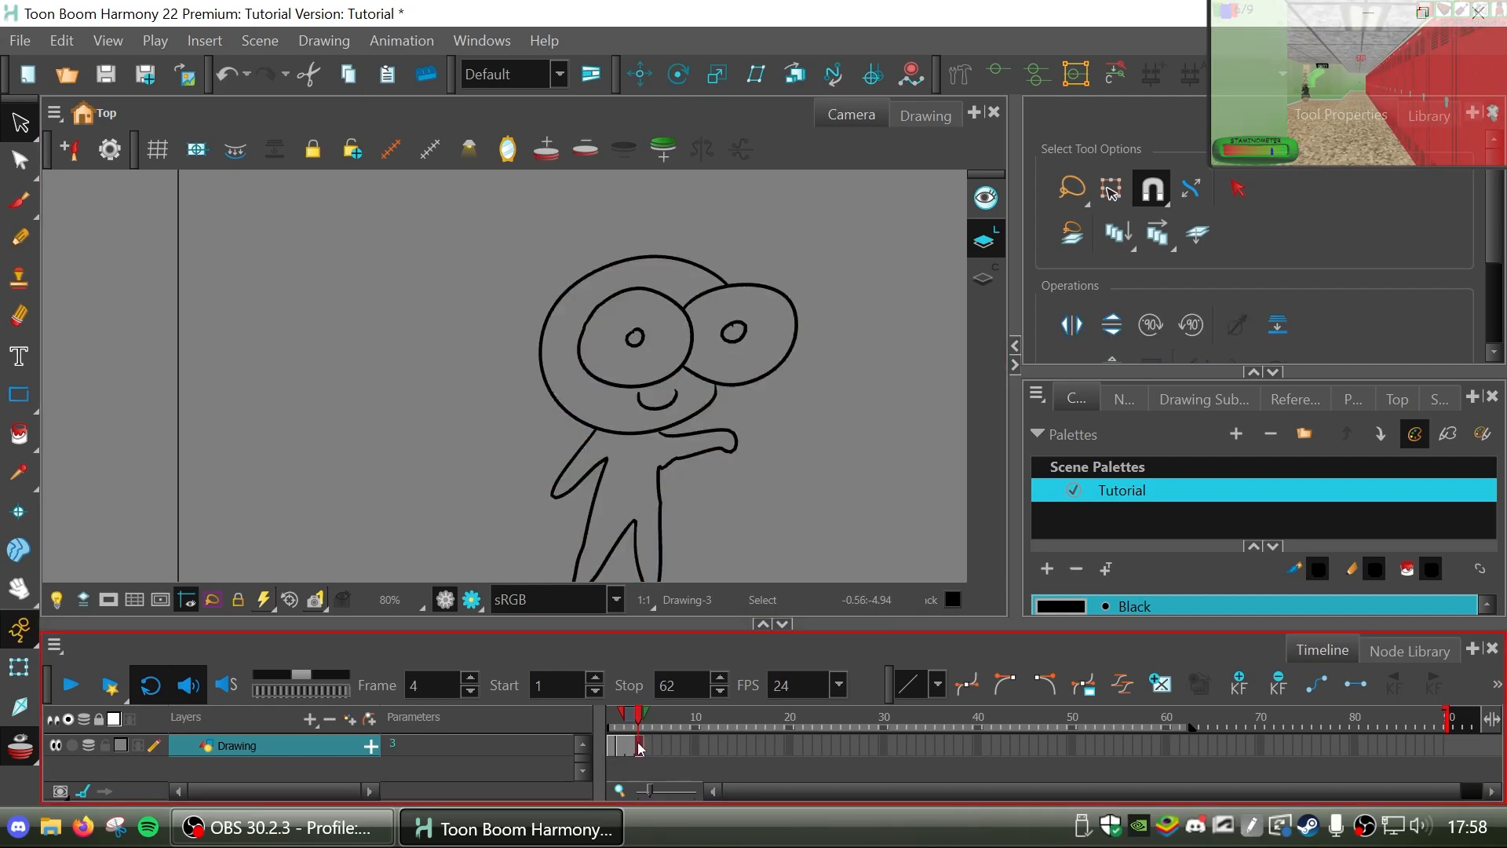
mouse_move(908, 207)
left_mouse_down()
mouse_move(858, 132)
mouse_move(975, 196)
mouse_move(454, 655)
left_mouse_up()
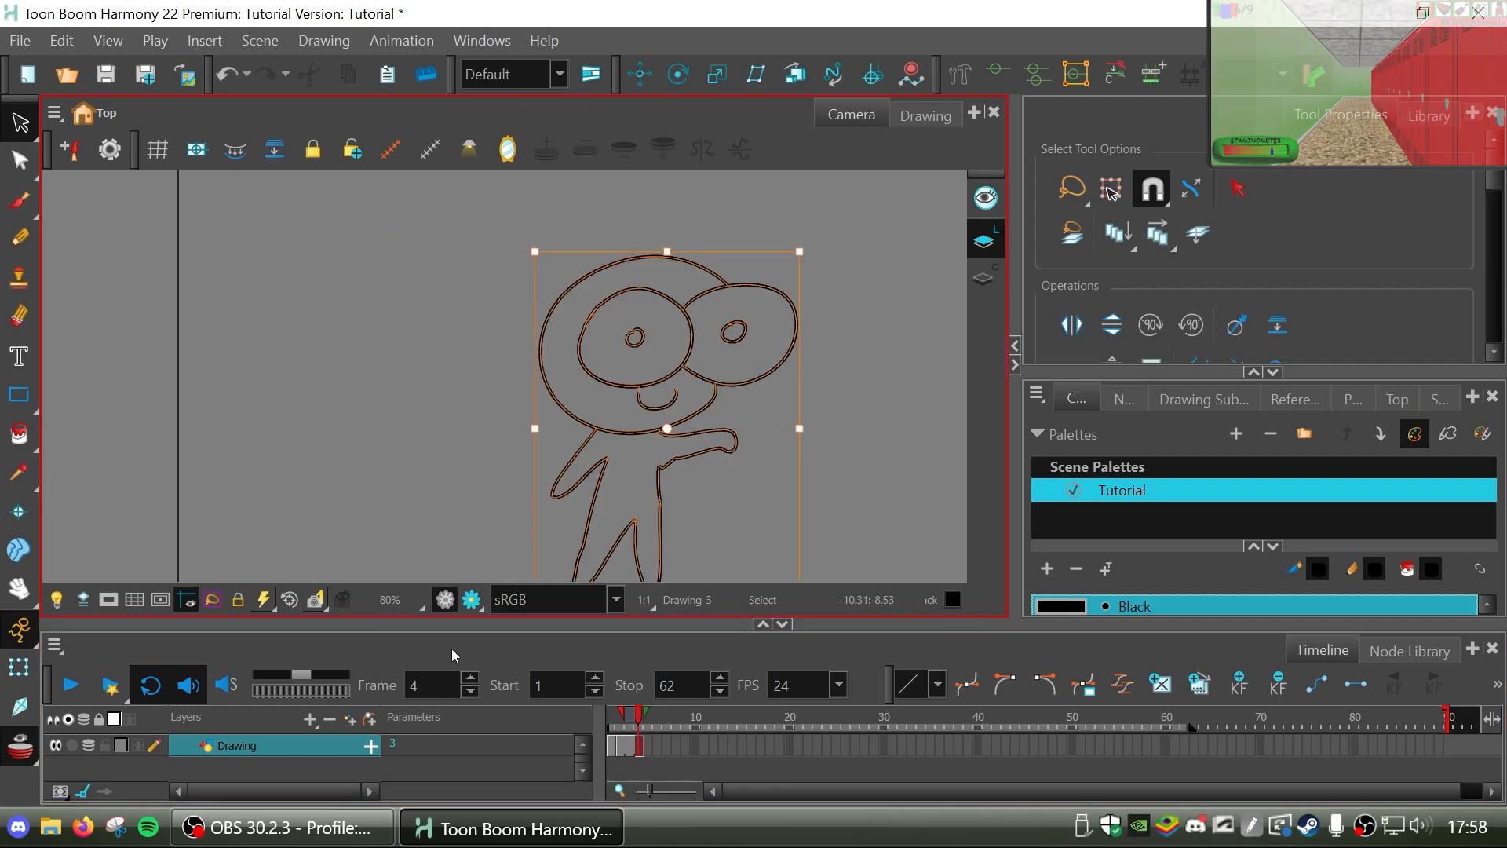
left_click(645, 748)
key("ctrl+v")
Rotate the outstretched arm on frame 5 slightly upward and rejoin its lower end to the leg line with the Contour Editor.
left_click_drag(736, 408, 769, 451)
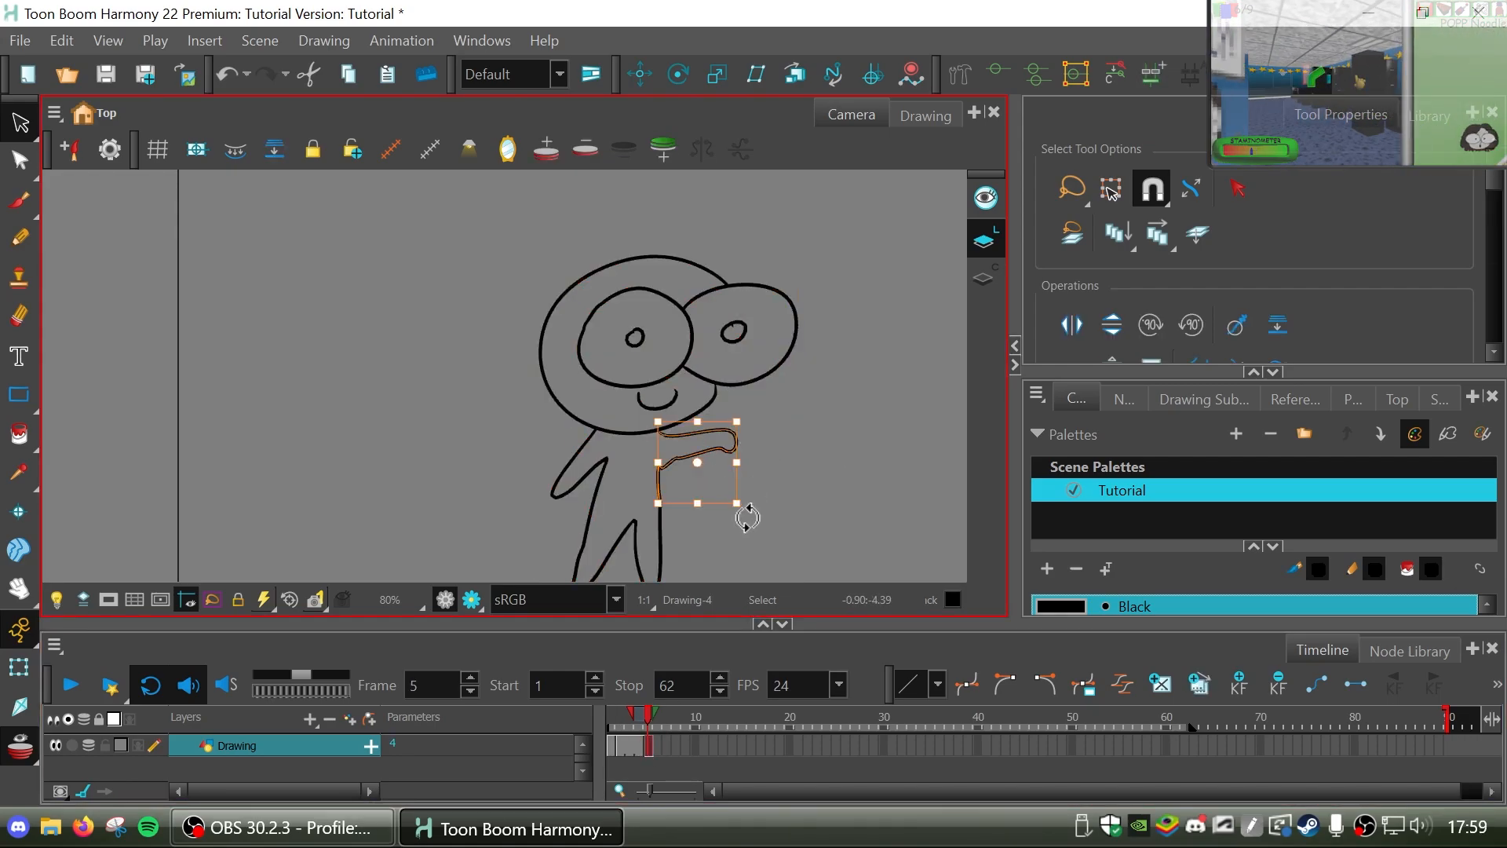
mouse_move(746, 518)
left_mouse_down()
mouse_move(735, 489)
mouse_move(676, 465)
left_mouse_up()
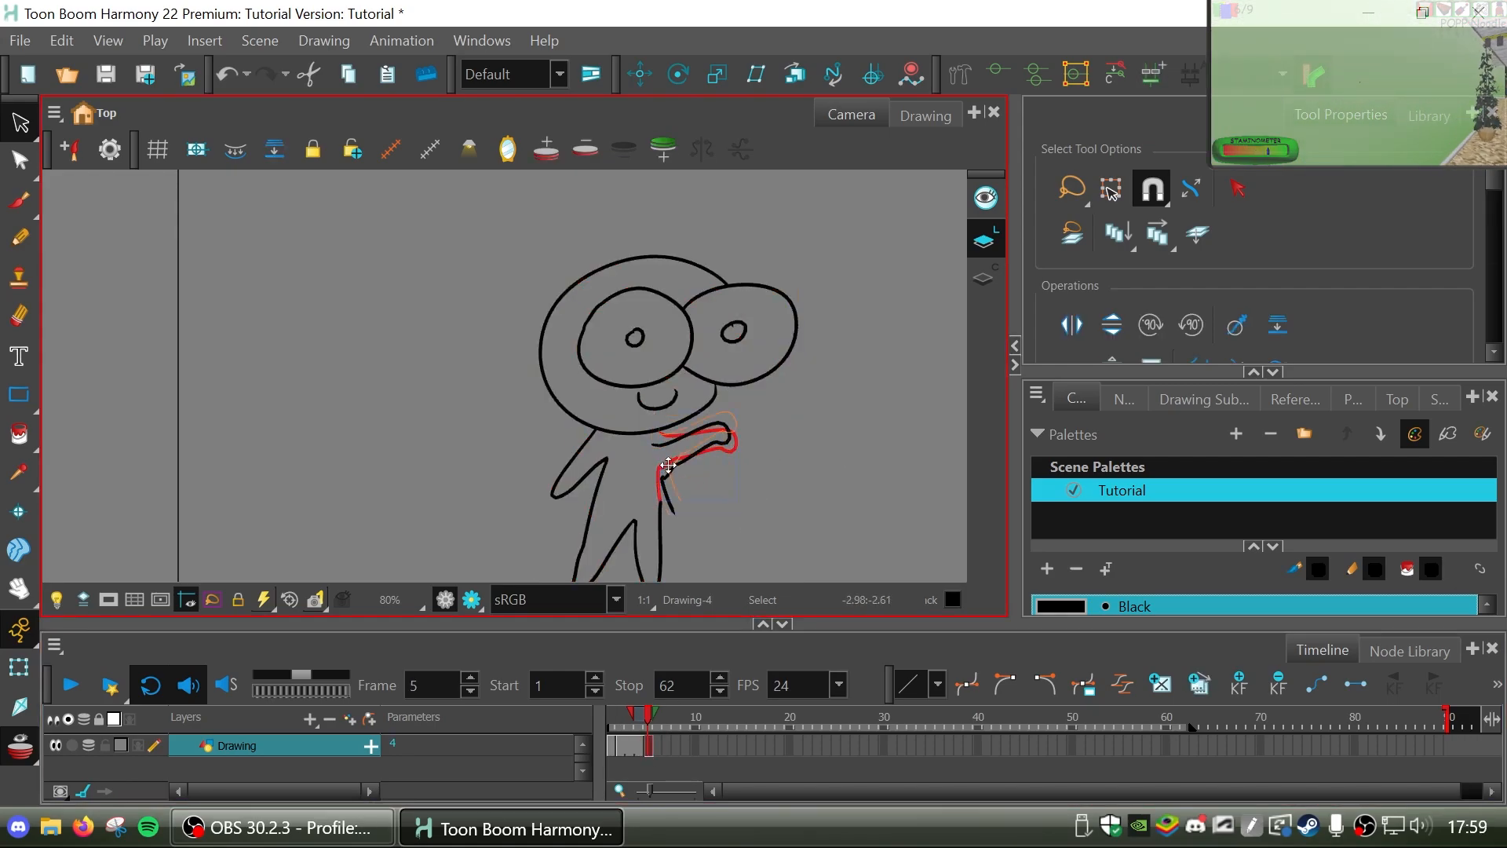
key("alt+q")
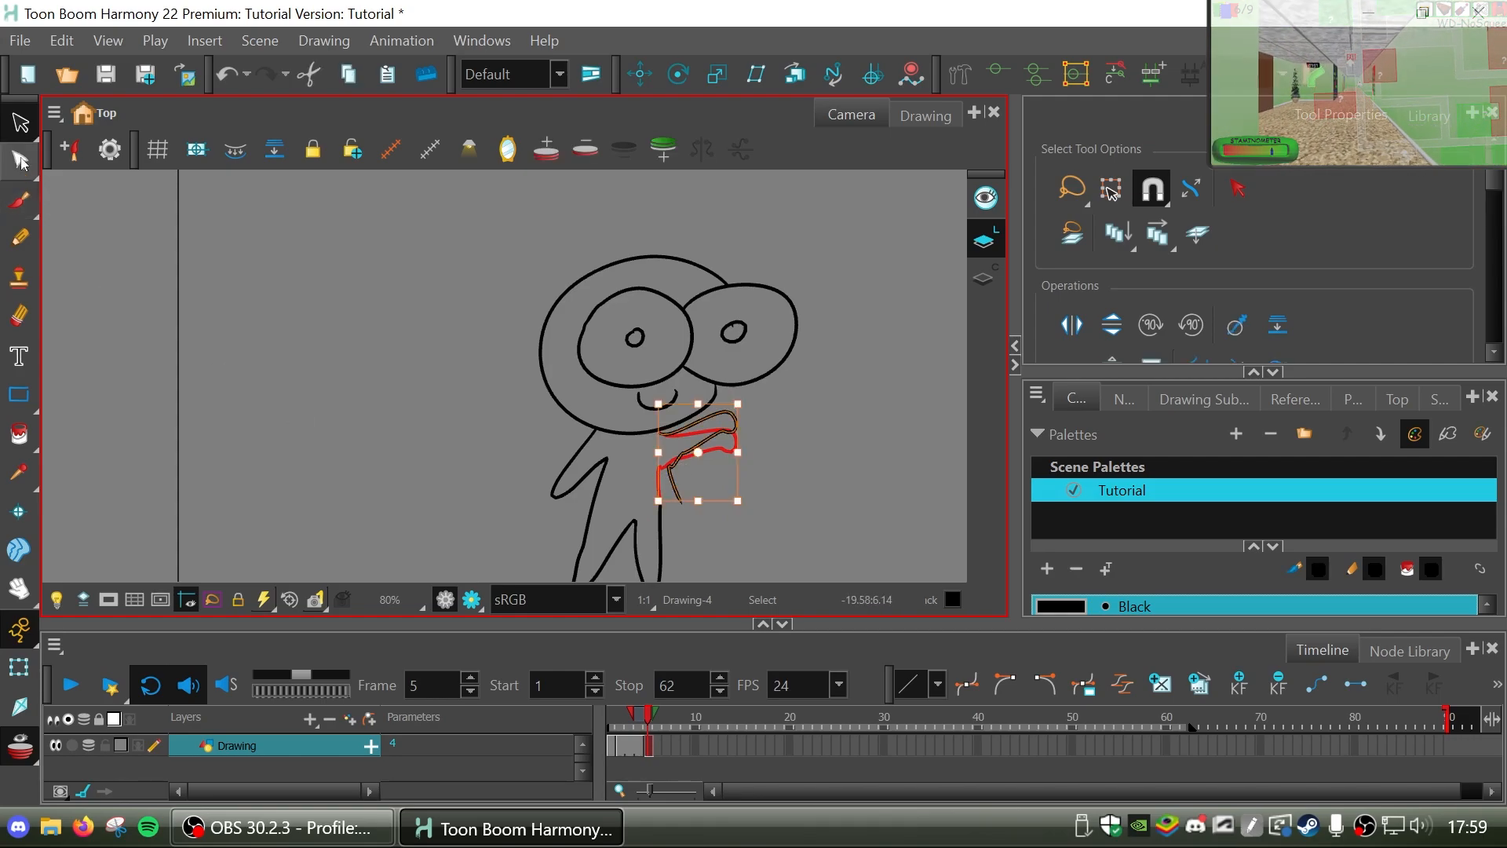
left_click_drag(661, 509, 658, 467)
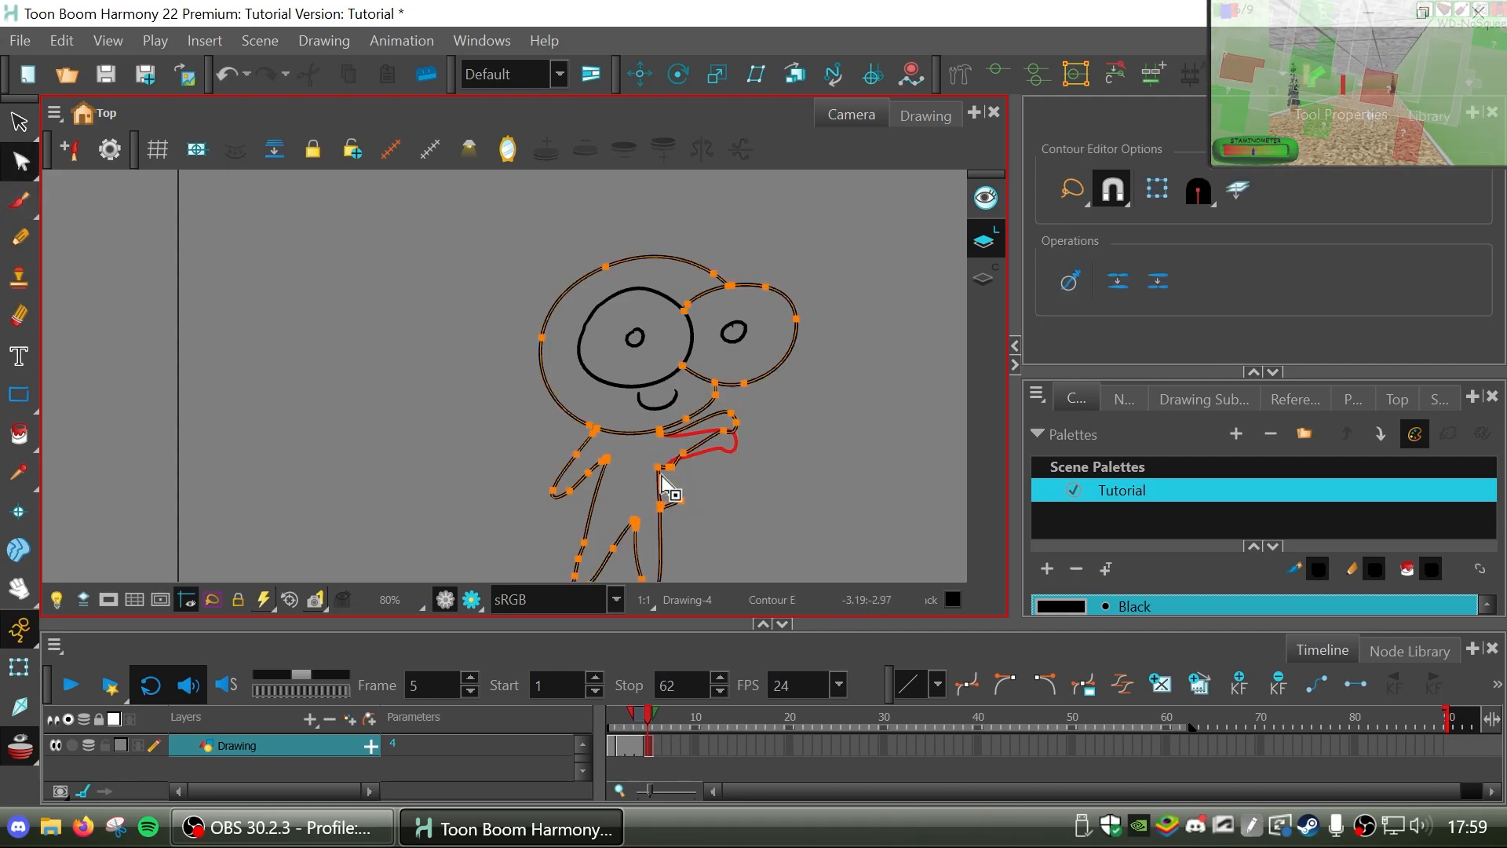
left_click(710, 500)
left_click(676, 474)
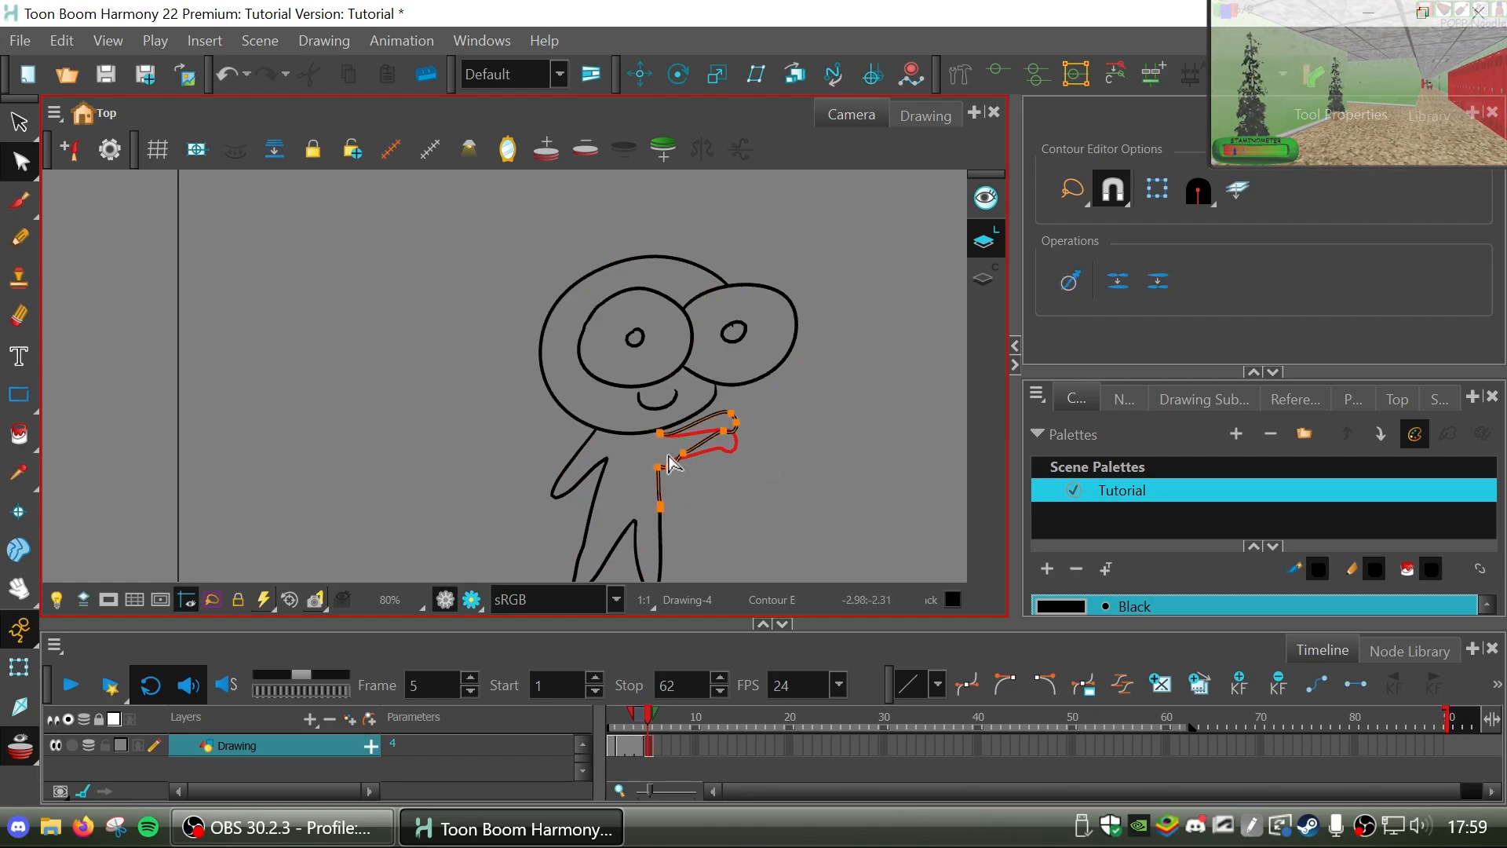
Scrub back to frame 3, set the playback stop to frame 5, and play the loop to preview the arm movement.
left_click(636, 718)
mouse_move(637, 718)
left_mouse_down()
mouse_move(656, 718)
mouse_move(628, 718)
left_mouse_up()
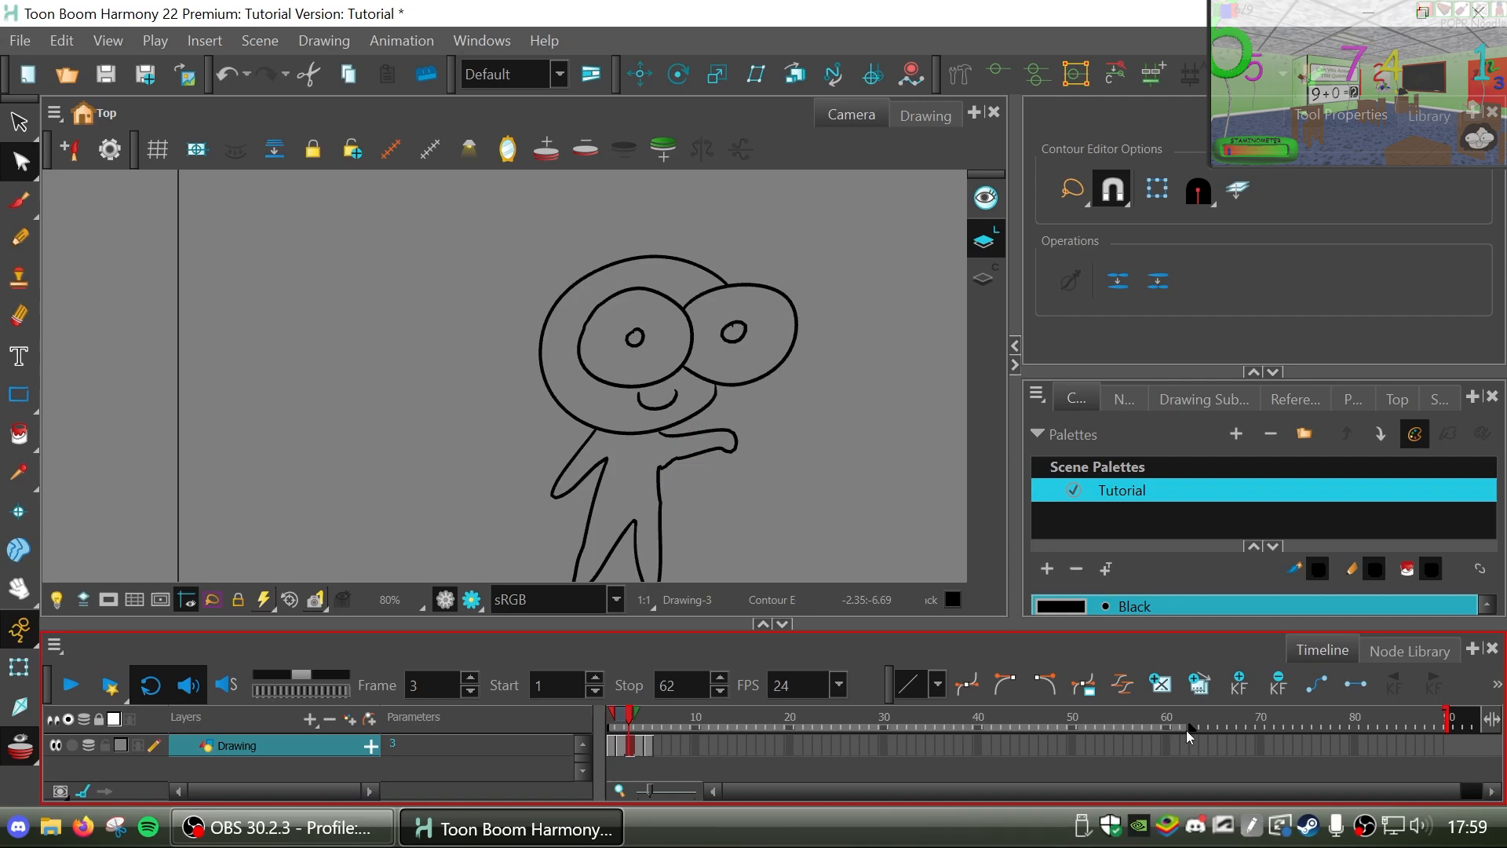
left_click_drag(1185, 730, 656, 730)
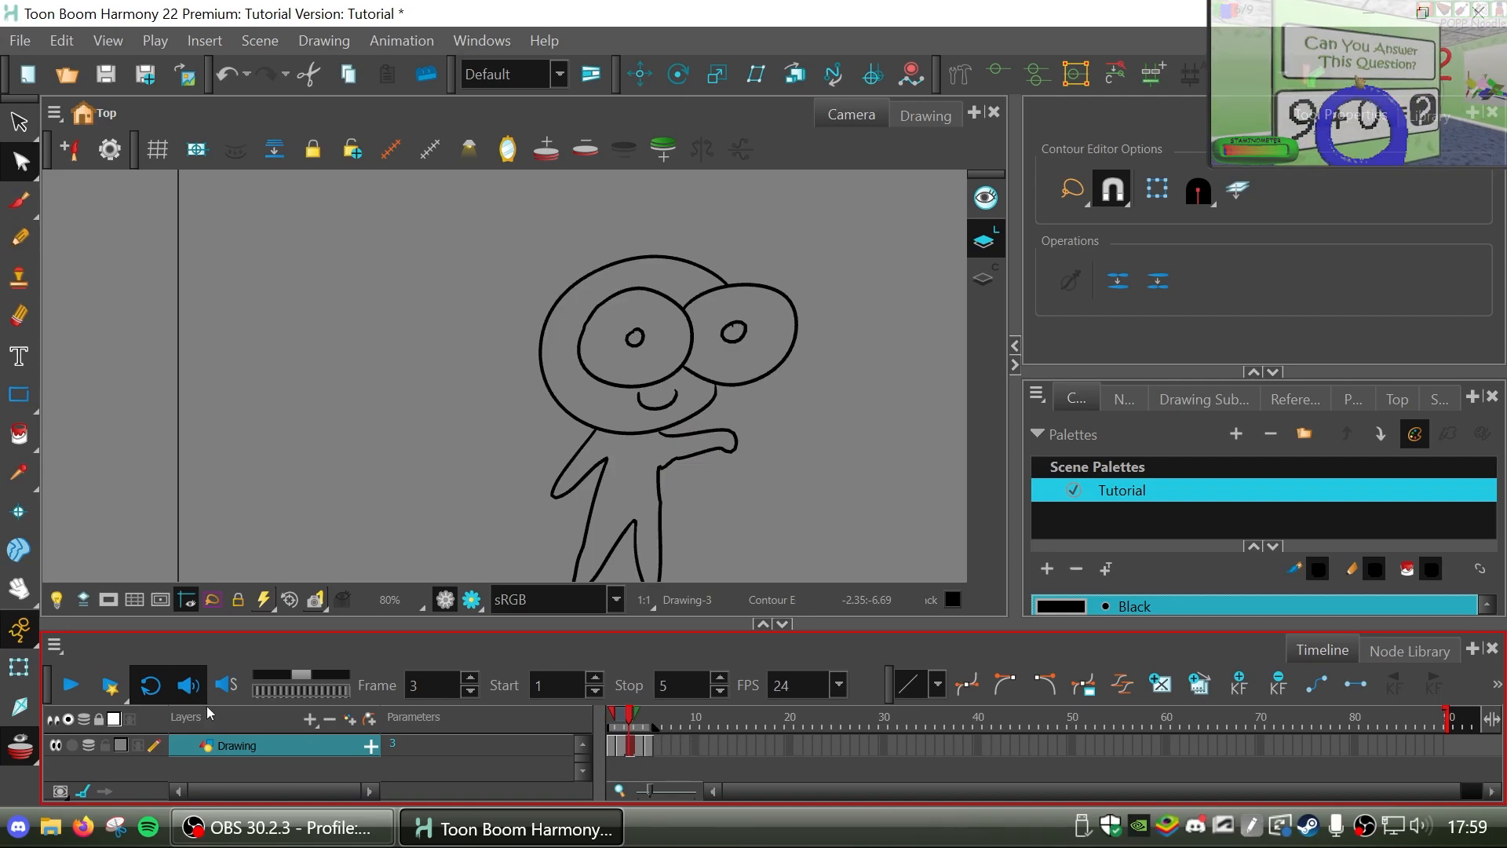
left_click(76, 690)
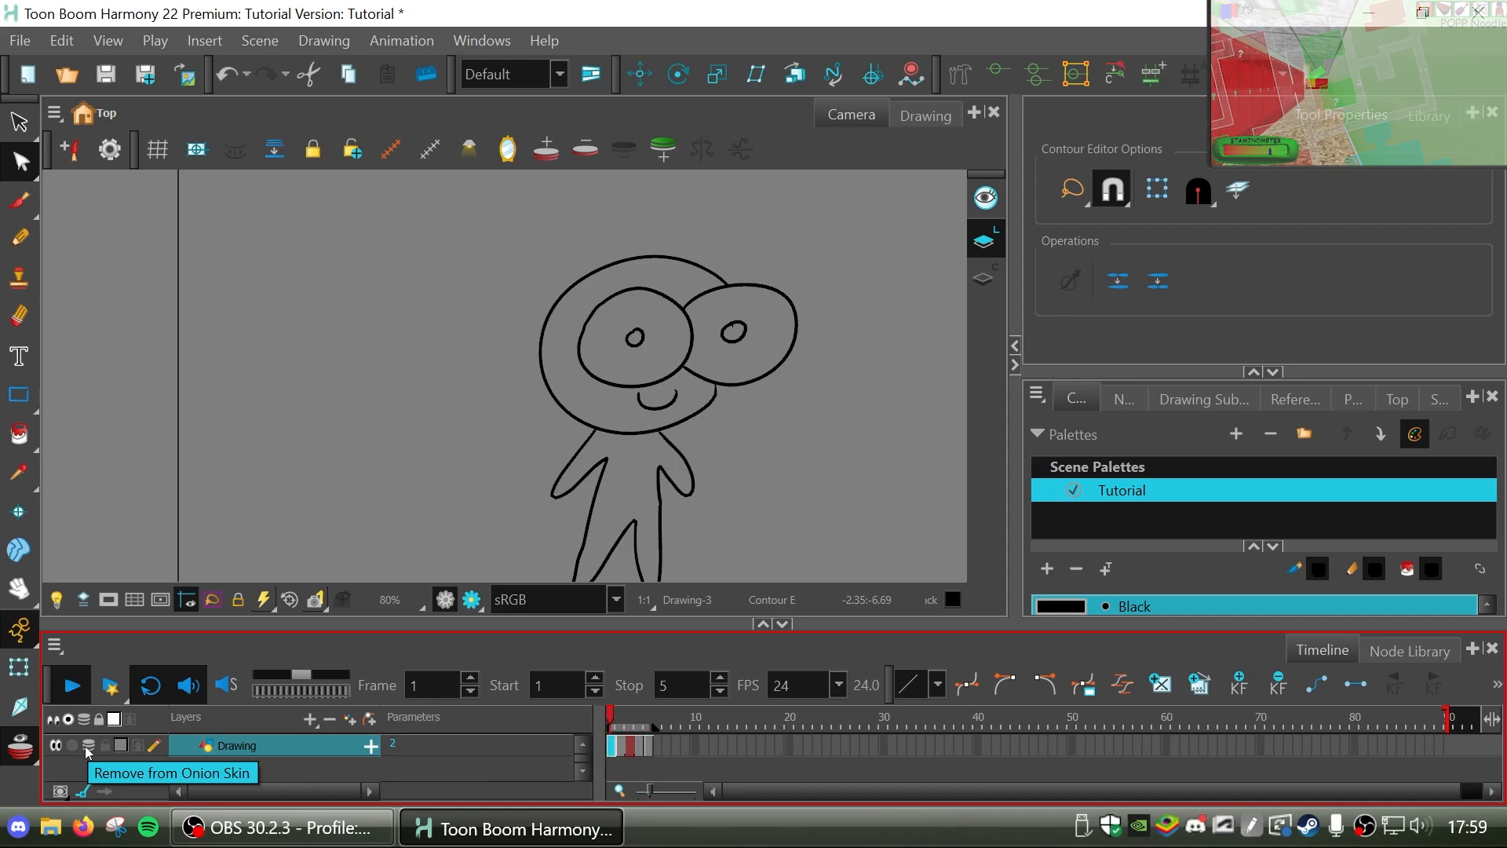
left_click(71, 677)
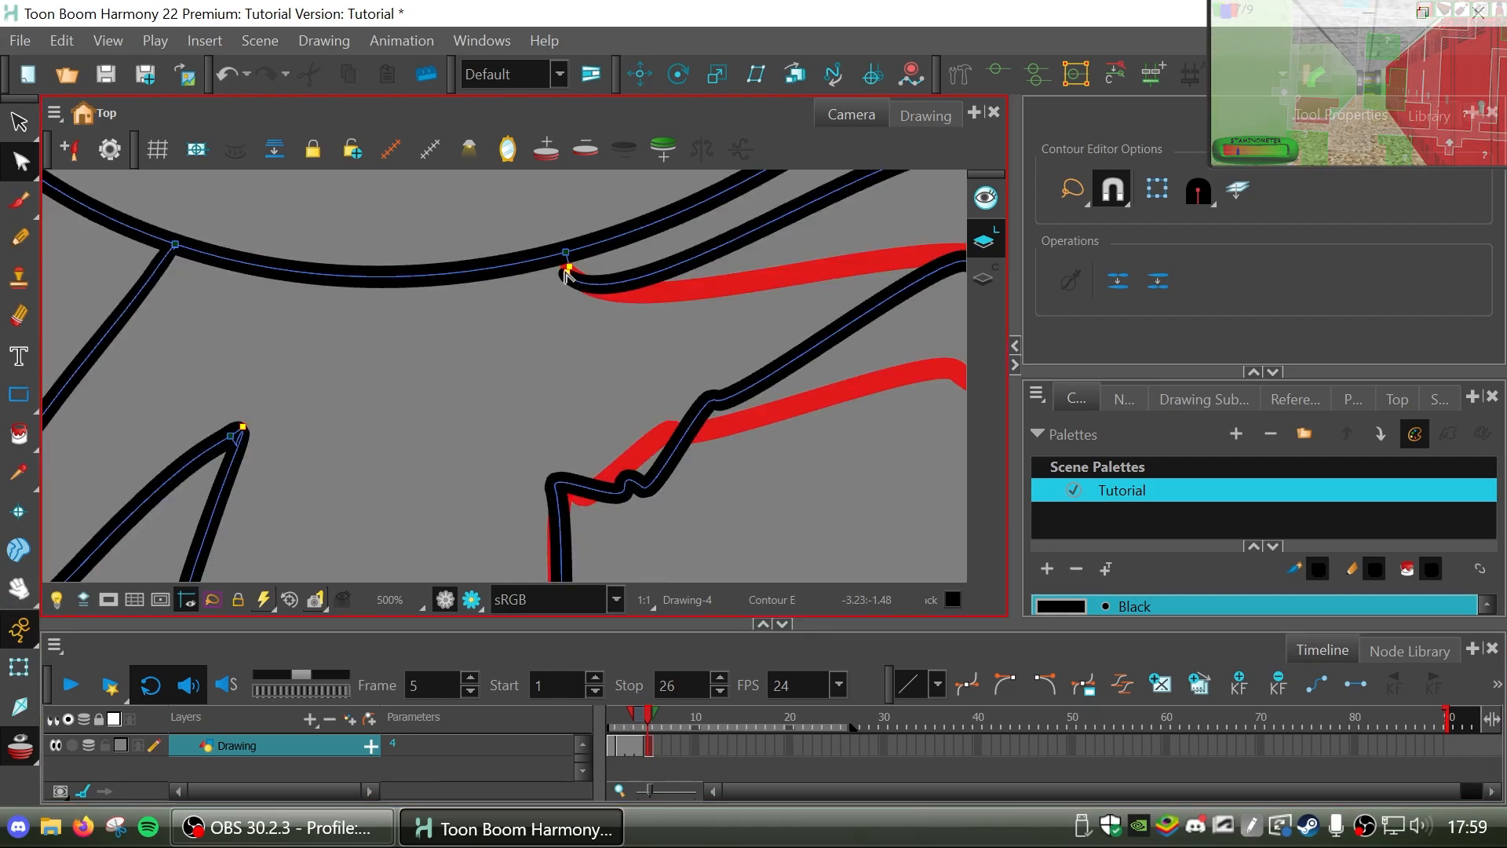
Move the raised arm's upper end point on frame 5 up onto the head outline with the Contour Editor.
left_click(566, 273)
left_click_drag(567, 273, 557, 253)
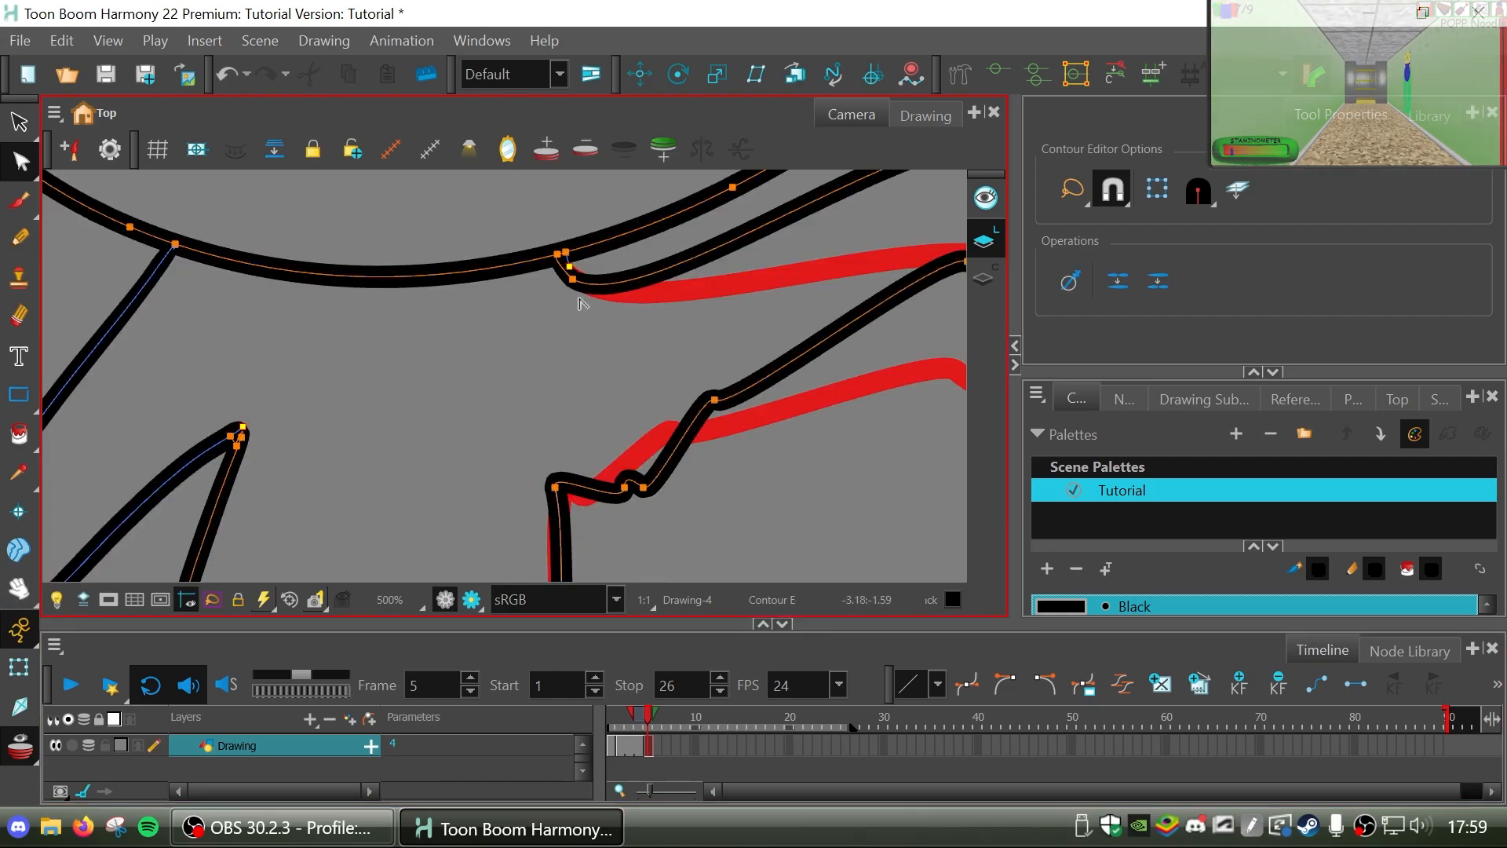
left_click(576, 328)
left_click(20, 588)
left_click_drag(609, 410, 594, 388)
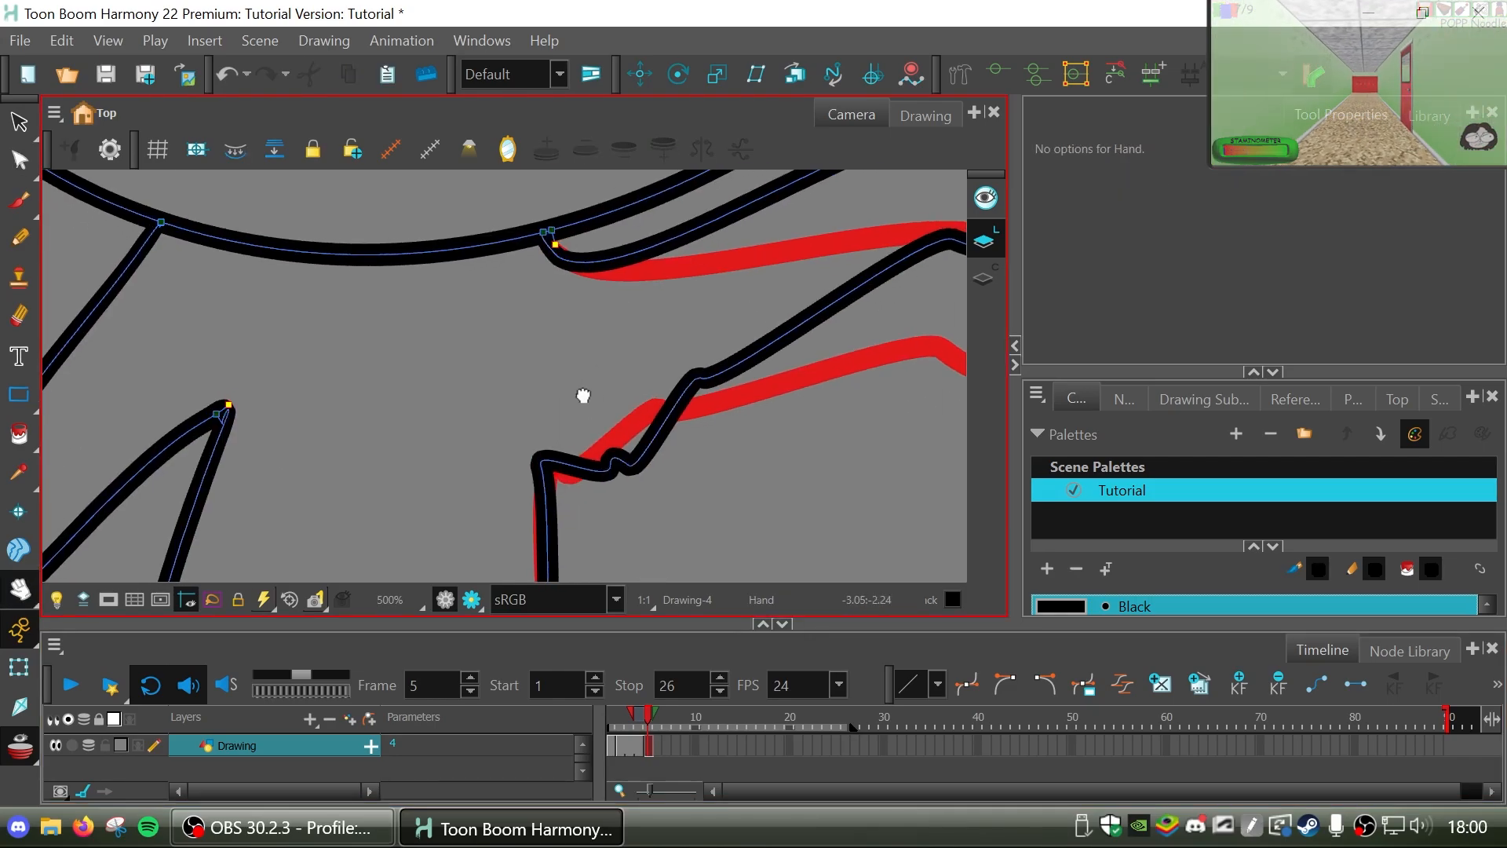
scroll(583, 395, "down", 7)
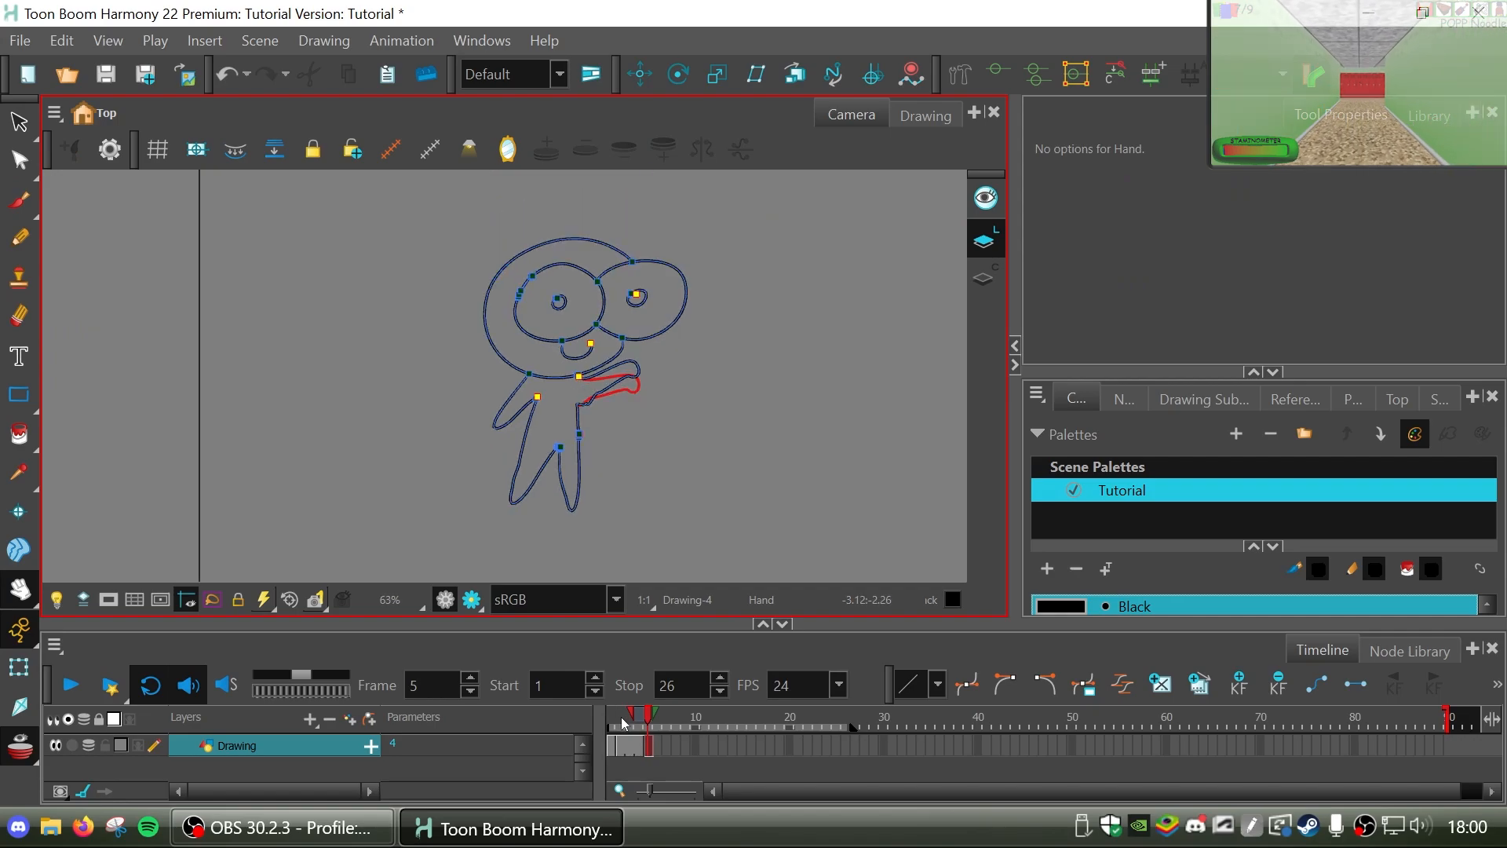
Compare the Line Art and Colour Art layers of the frame 1 drawing and turn on the display of its strokes.
left_click(613, 745)
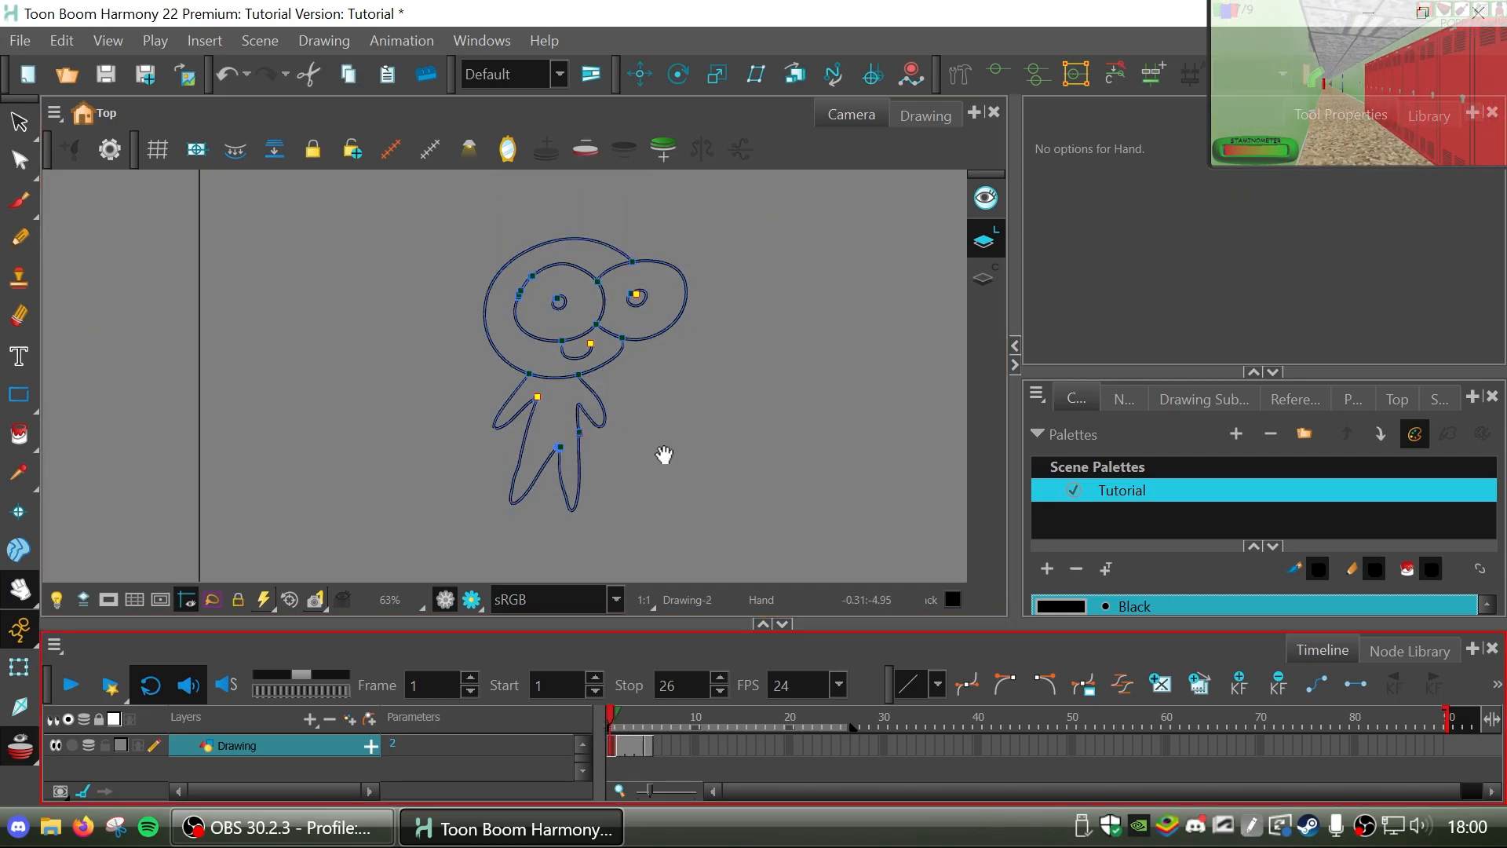
left_click(714, 537)
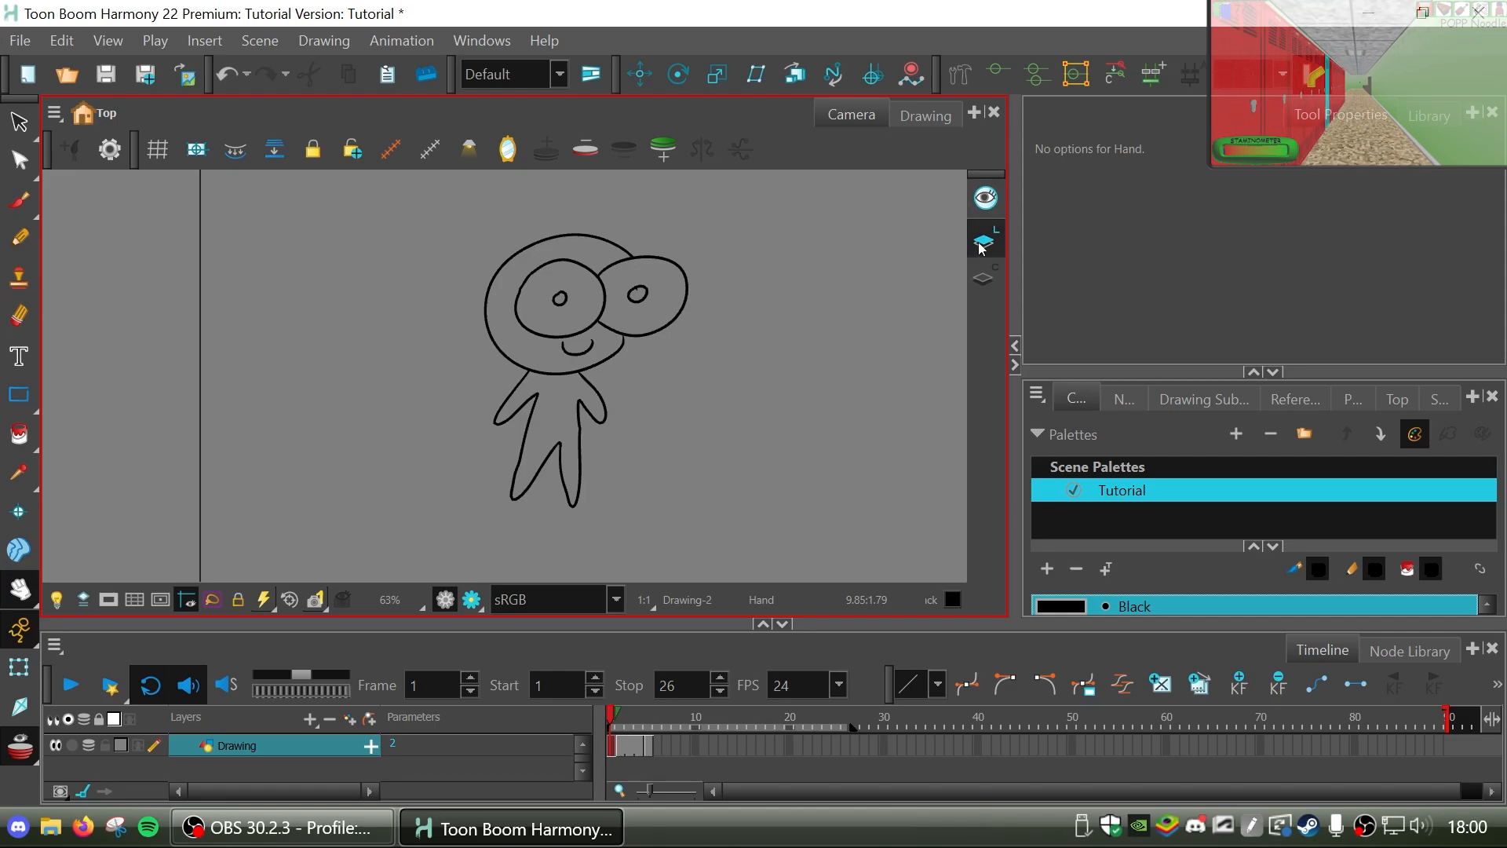
right_click(984, 307)
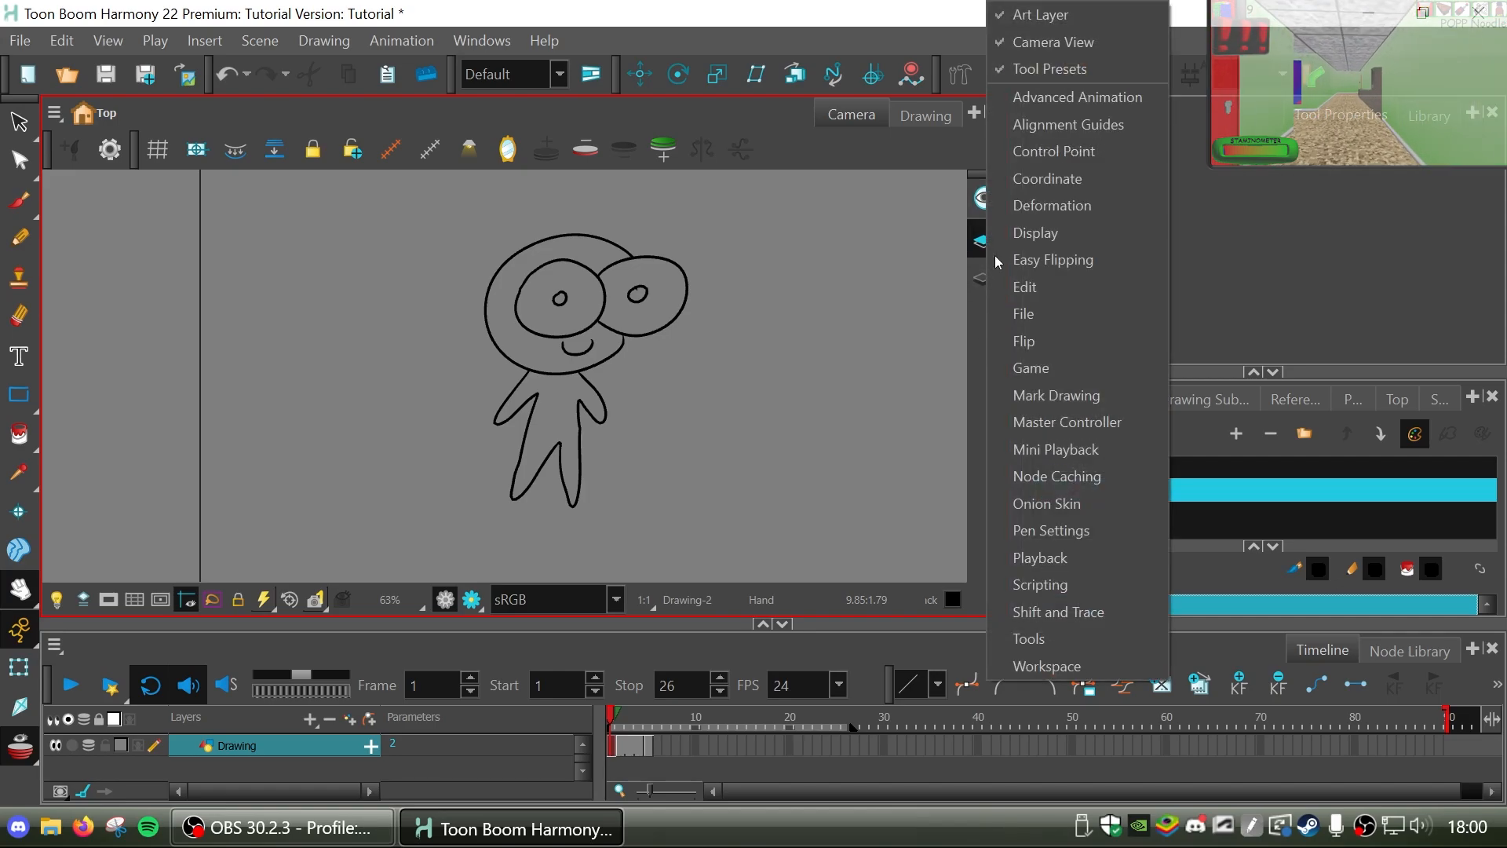
left_click(969, 341)
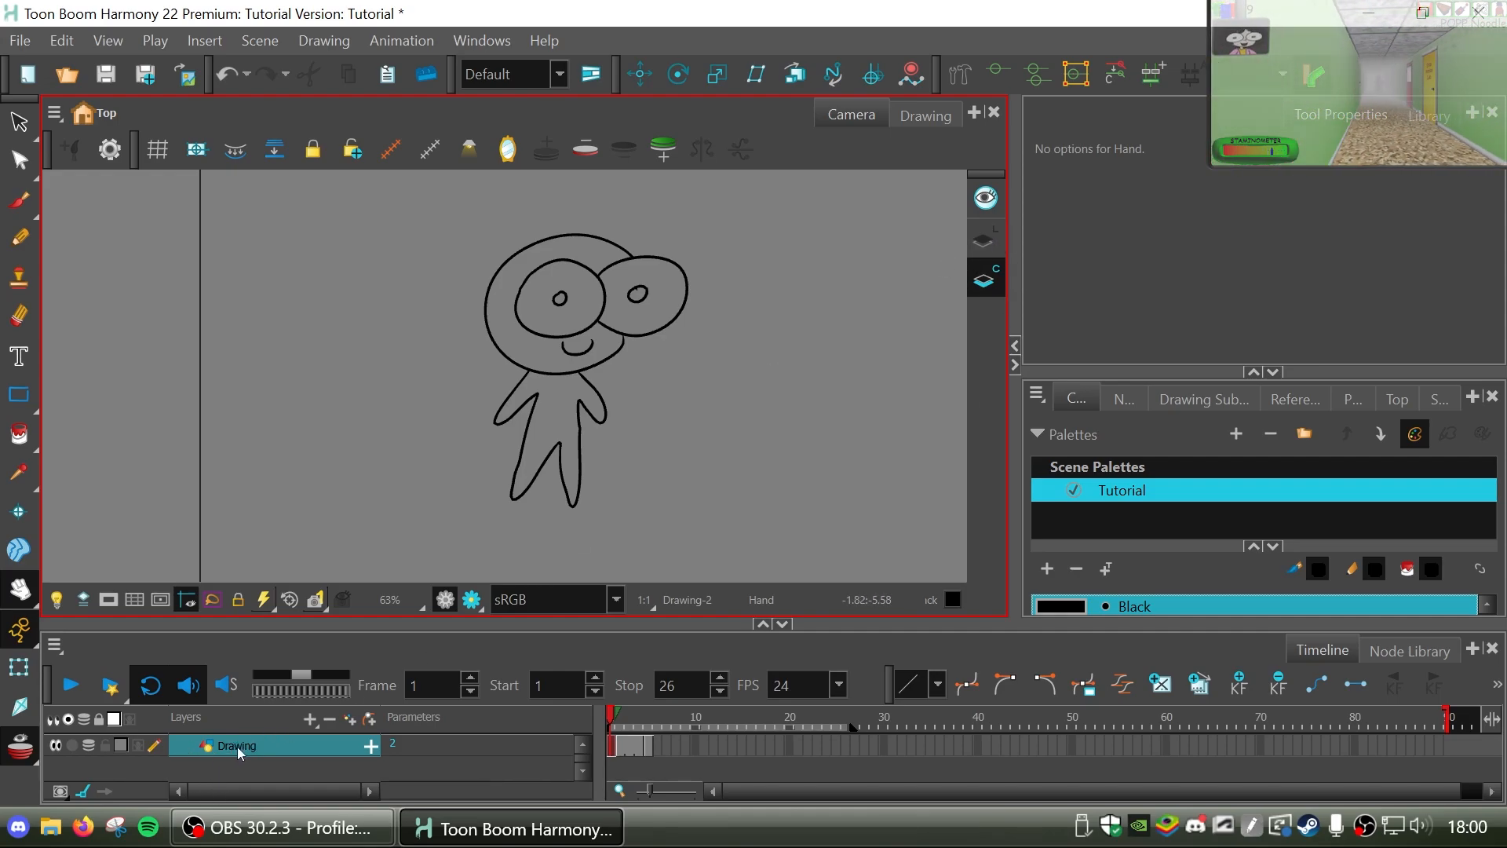
left_click(988, 247)
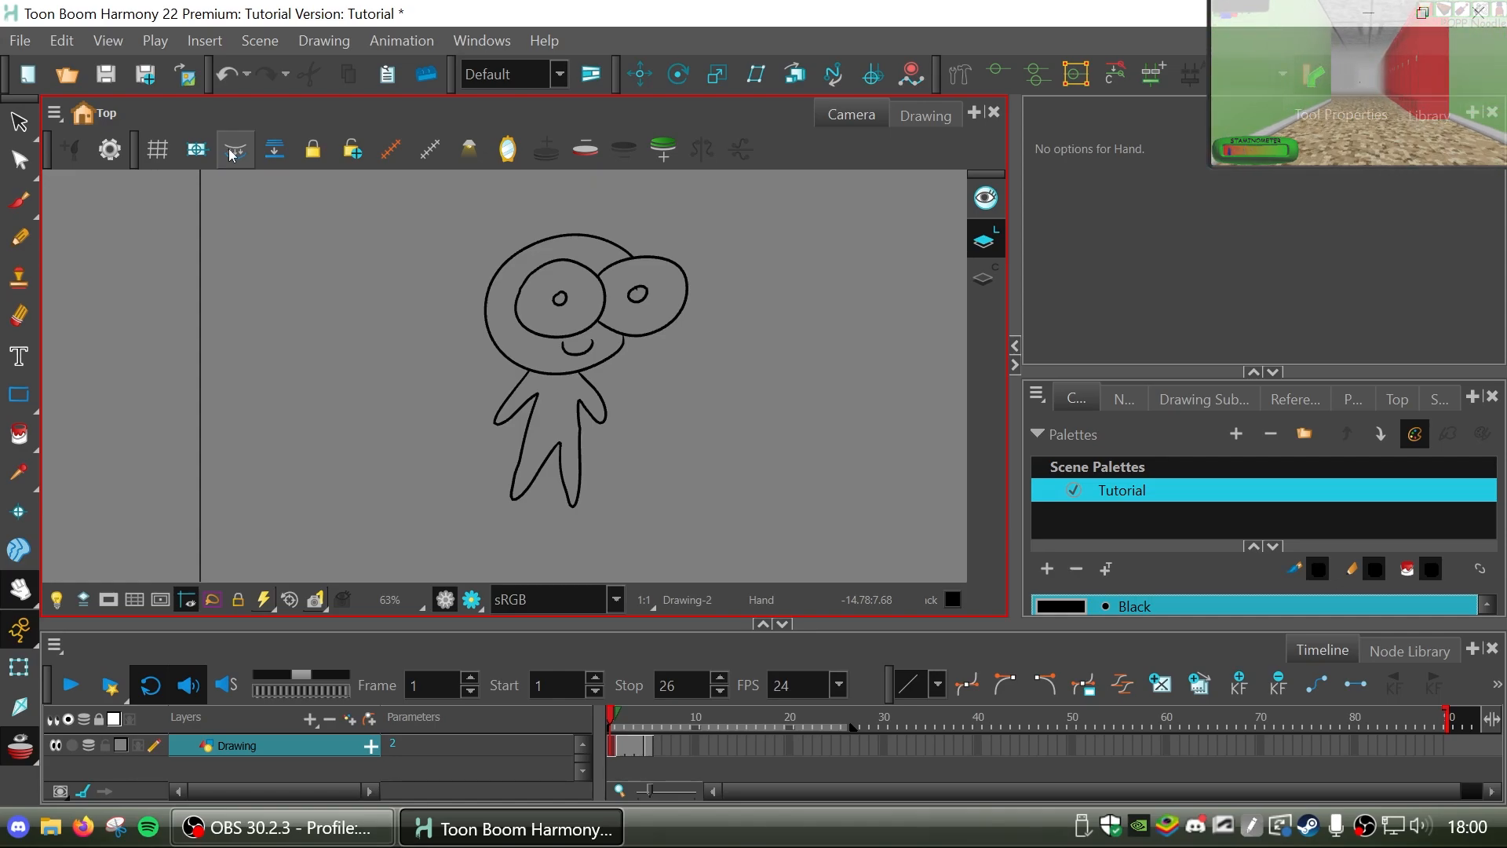
left_click(232, 154)
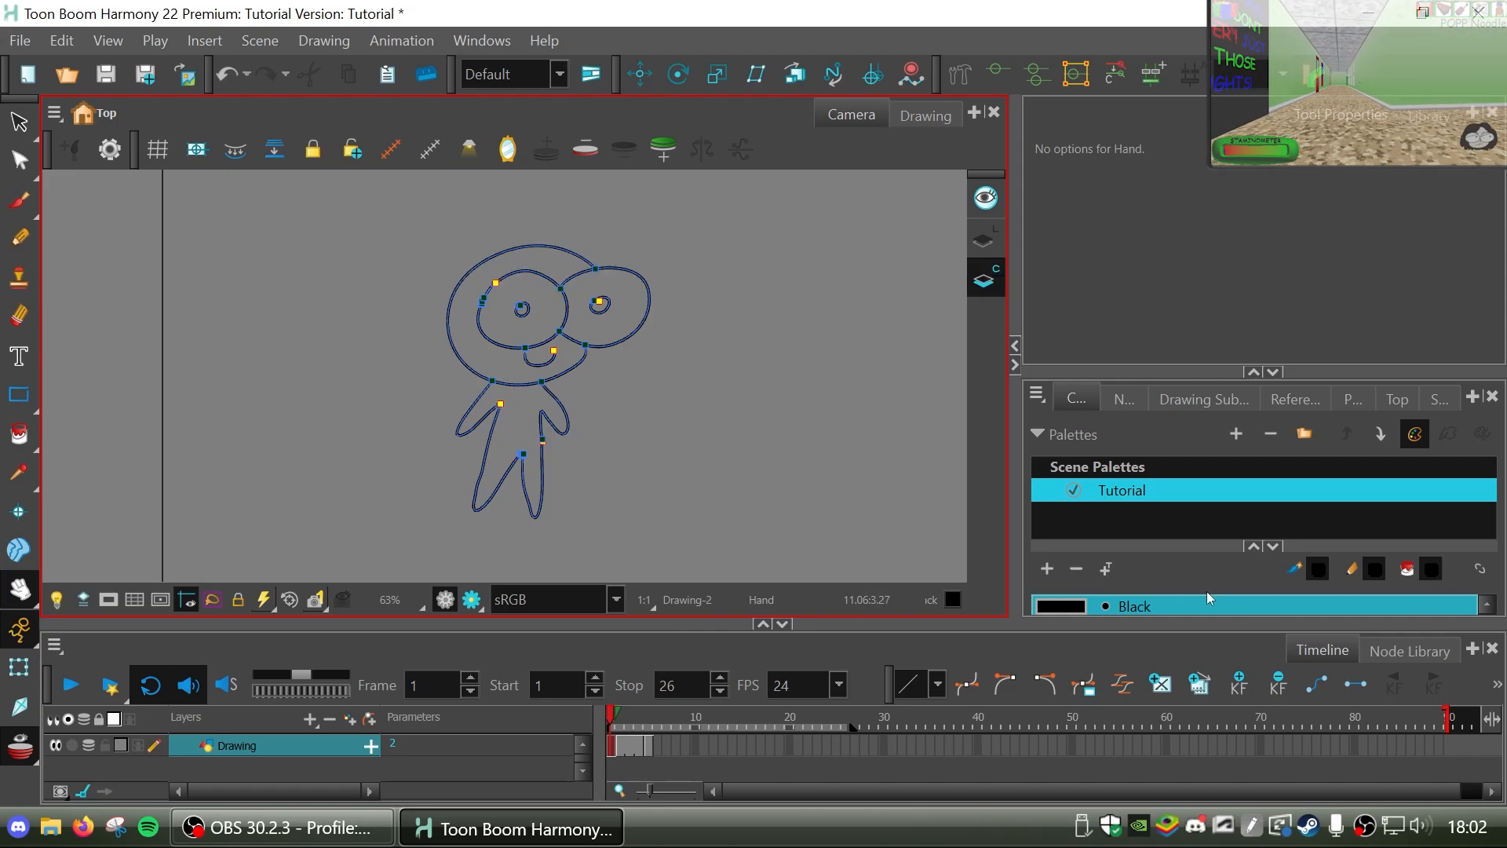
Glance at the drawing substitutions, return to the Tutorial palette, and enlarge its view to show more colour swatches.
left_click(1106, 496)
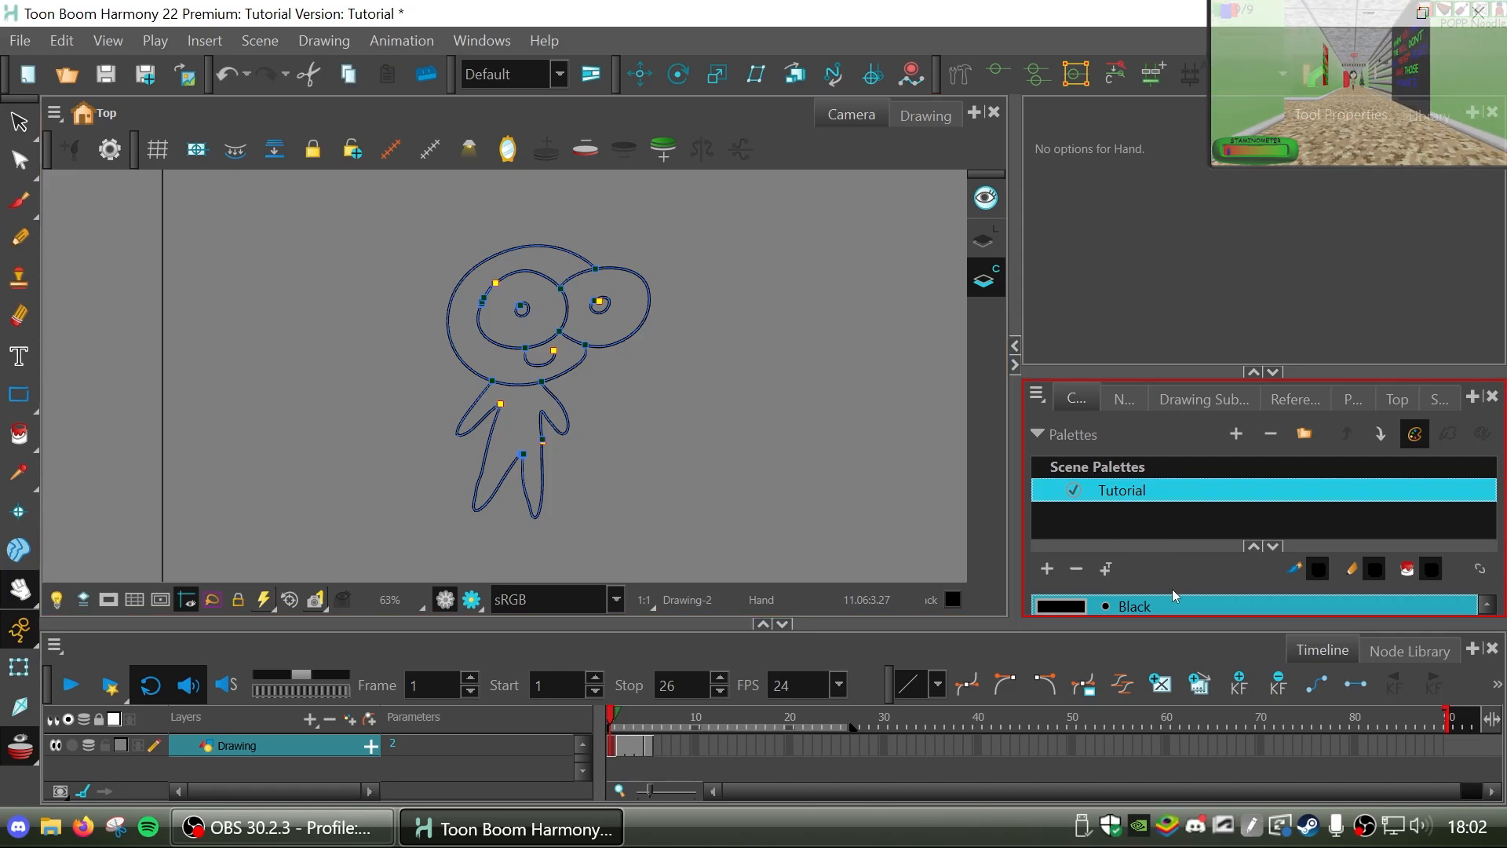
left_click(1196, 392)
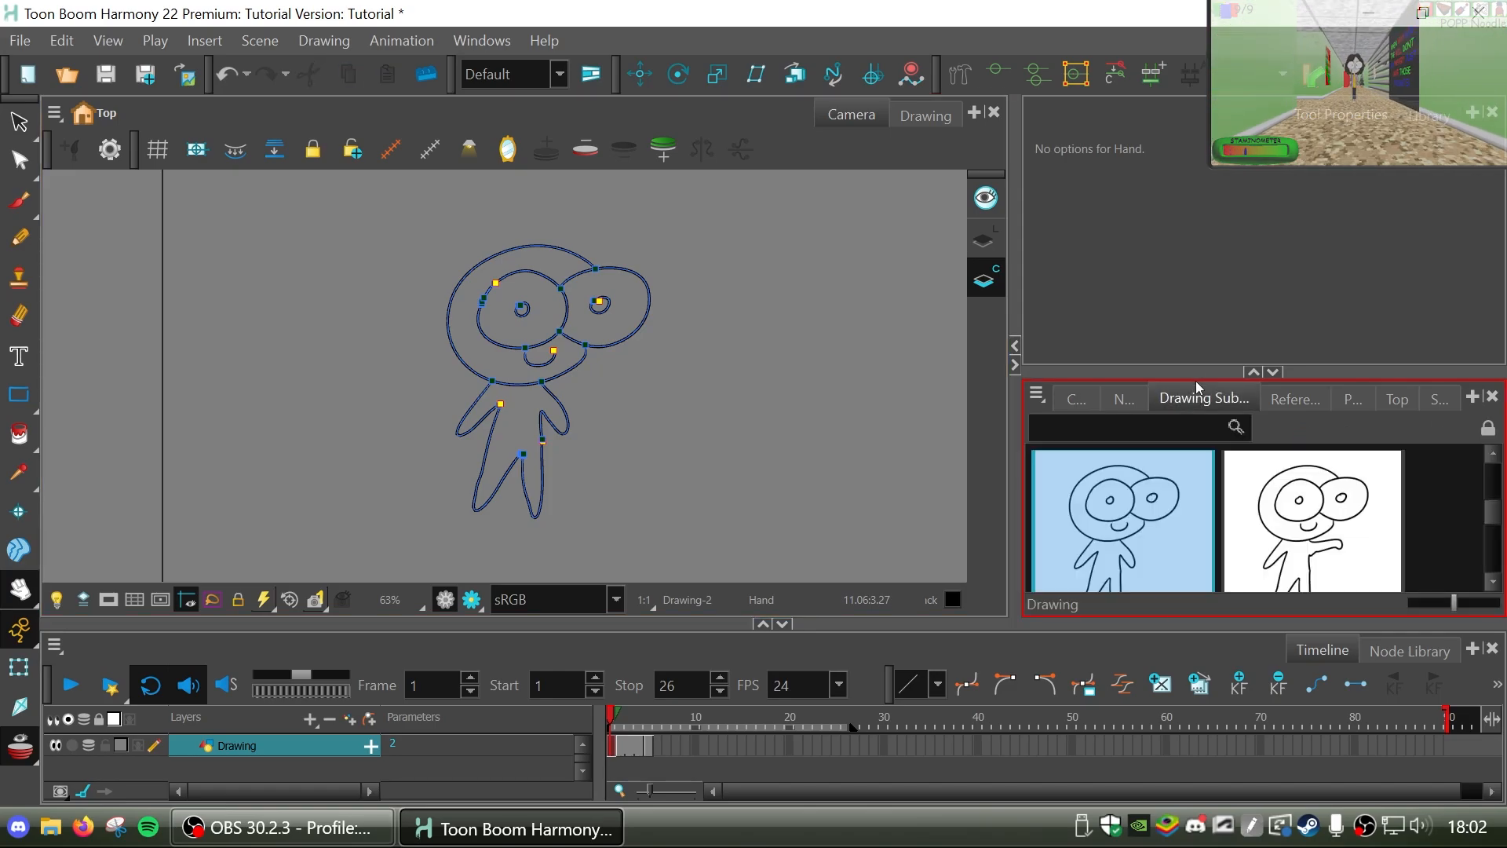
left_click(1111, 390)
left_click_drag(1116, 376, 1144, 257)
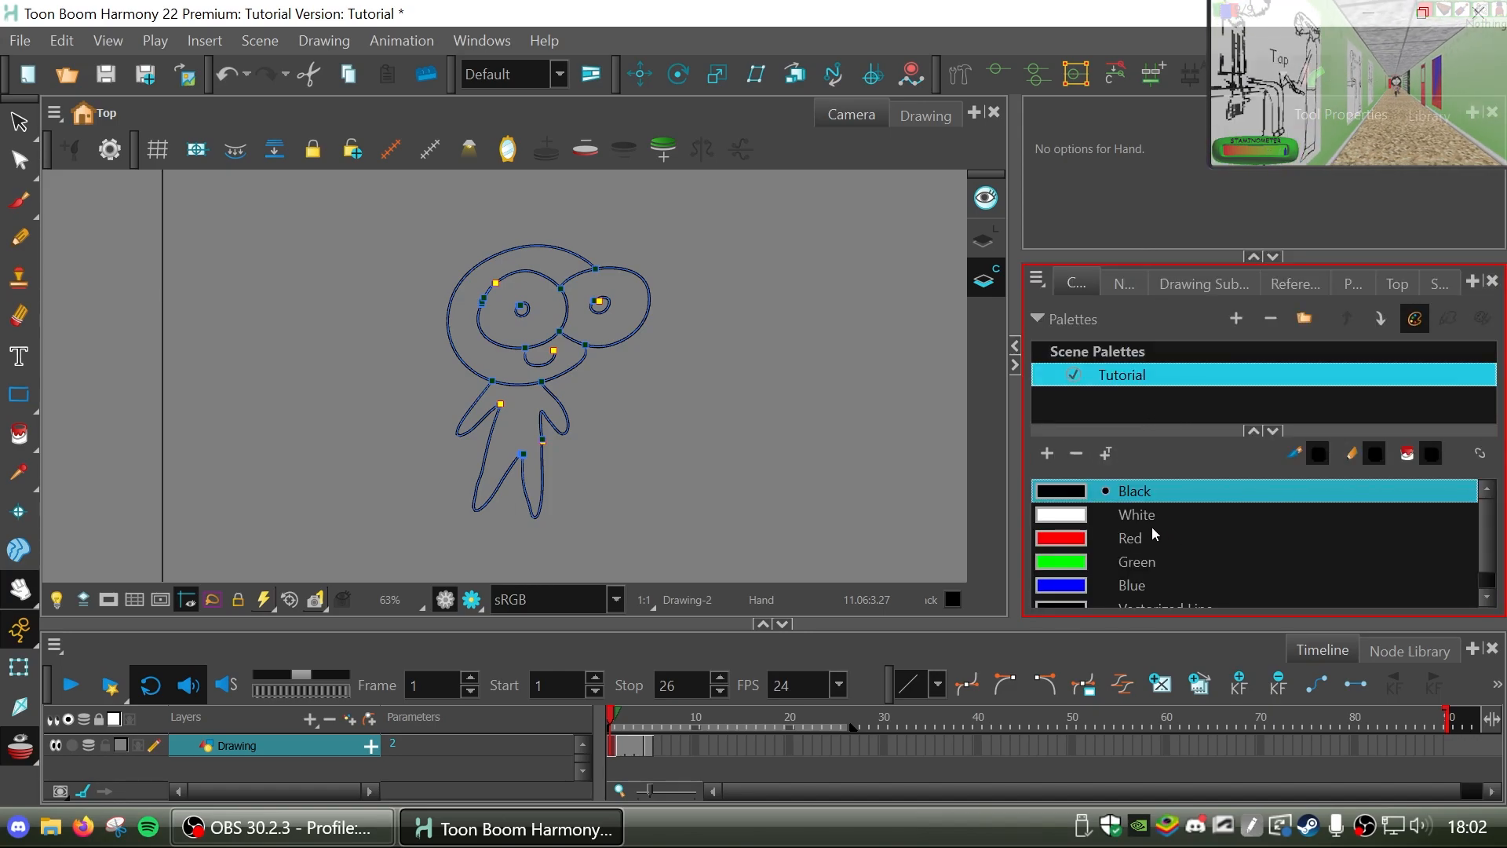
Add a new swatch to the Tutorial palette and sample a pale green (R 210, G 231, B 197) with the eyedropper.
left_click(1047, 454)
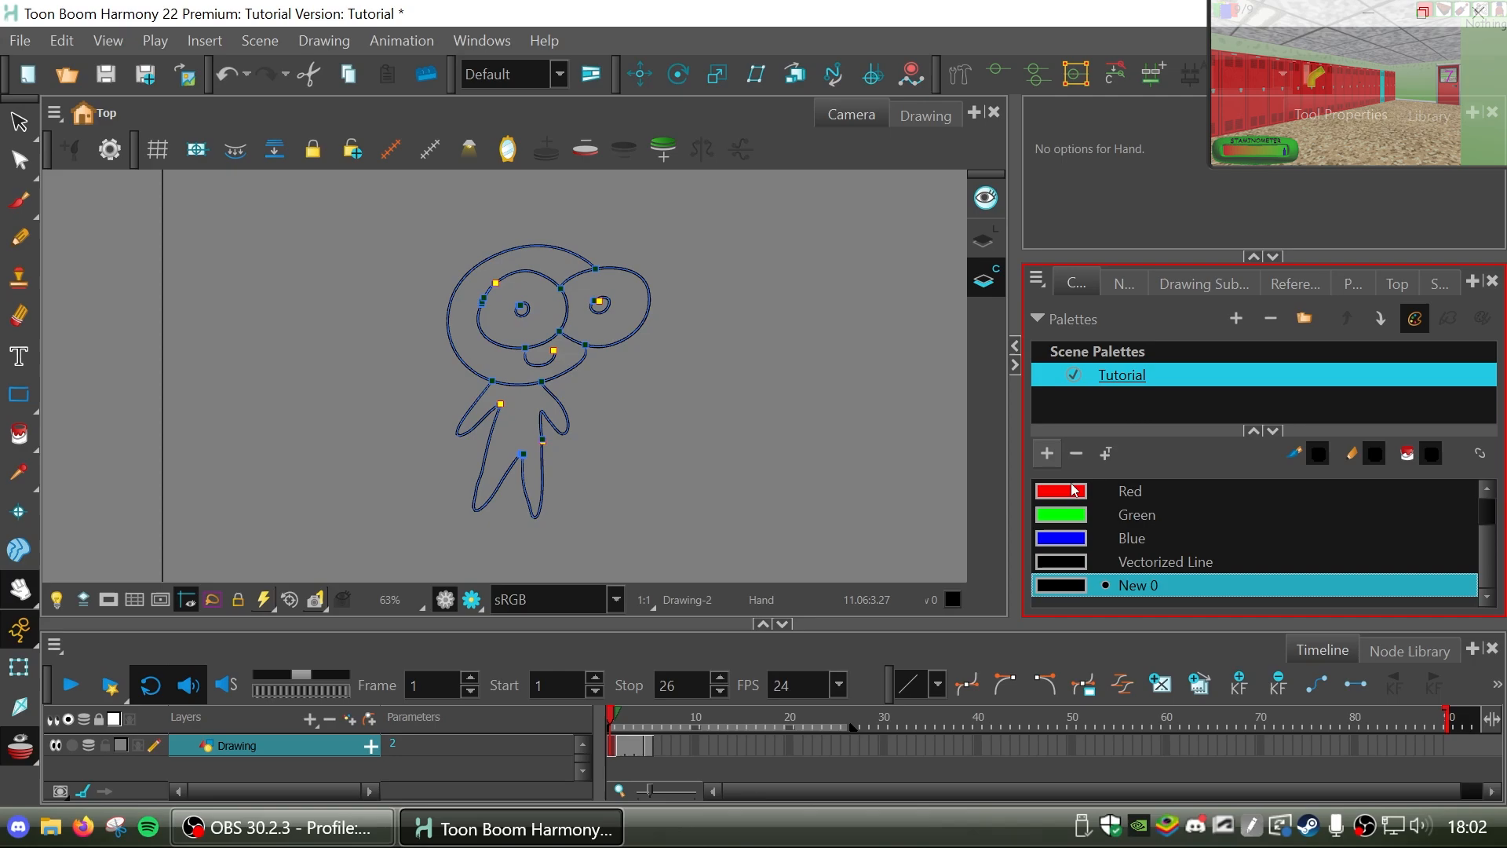
double_click(1071, 587)
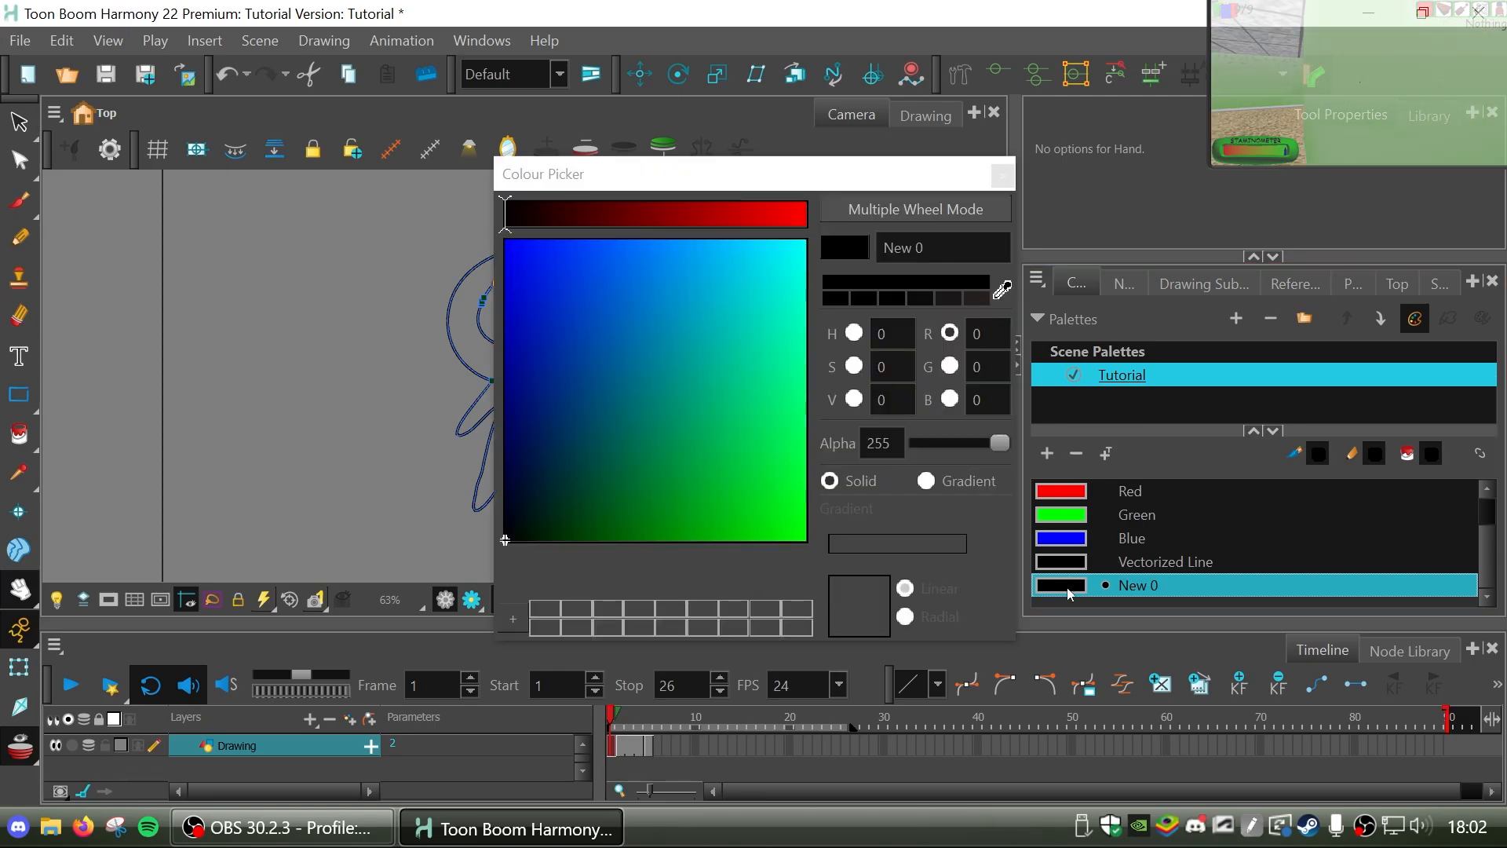
left_click(1003, 292)
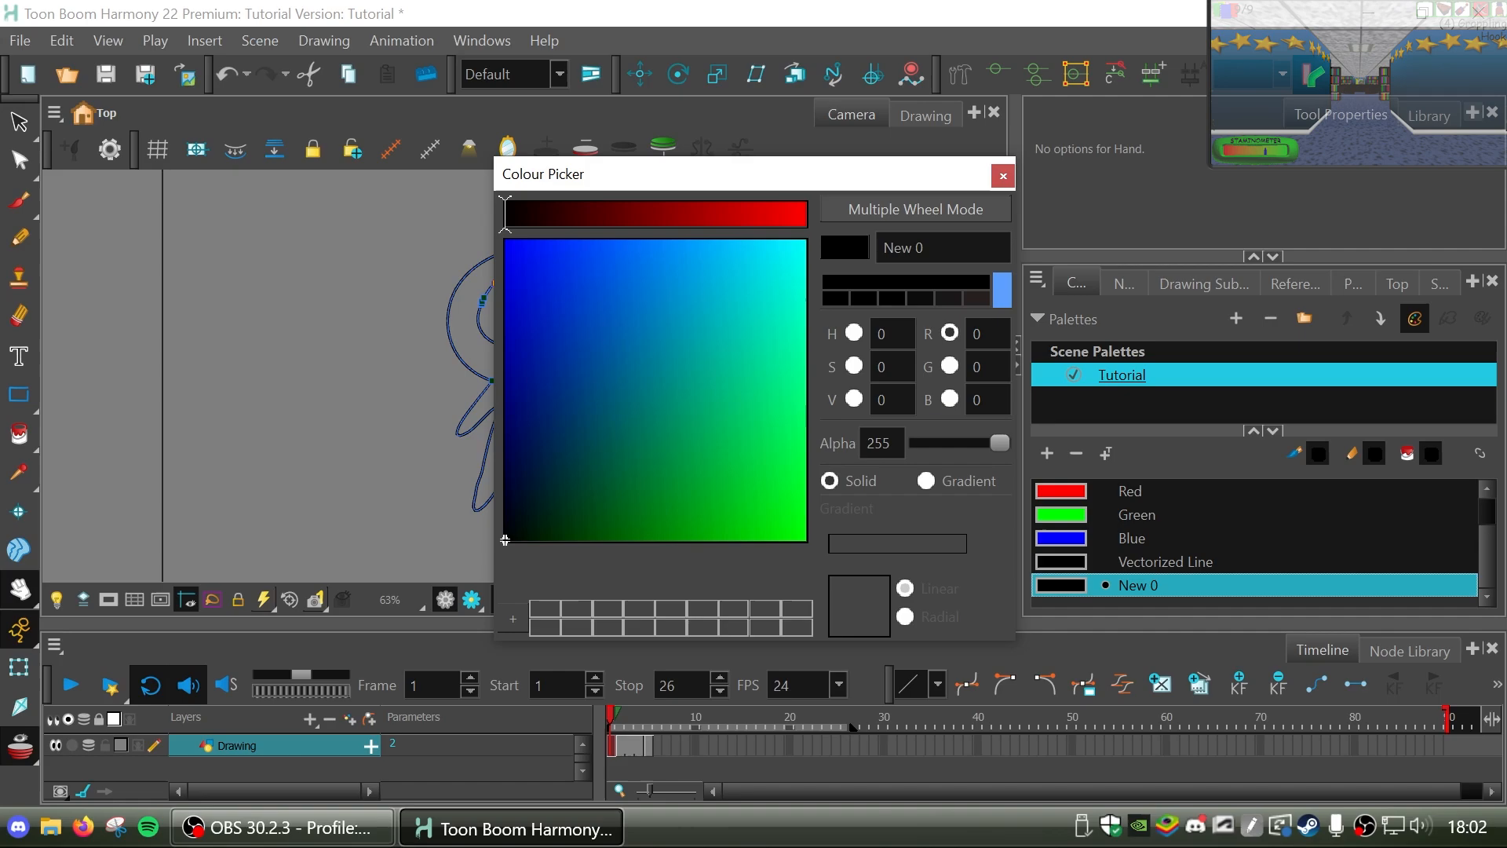
left_click(991, 112)
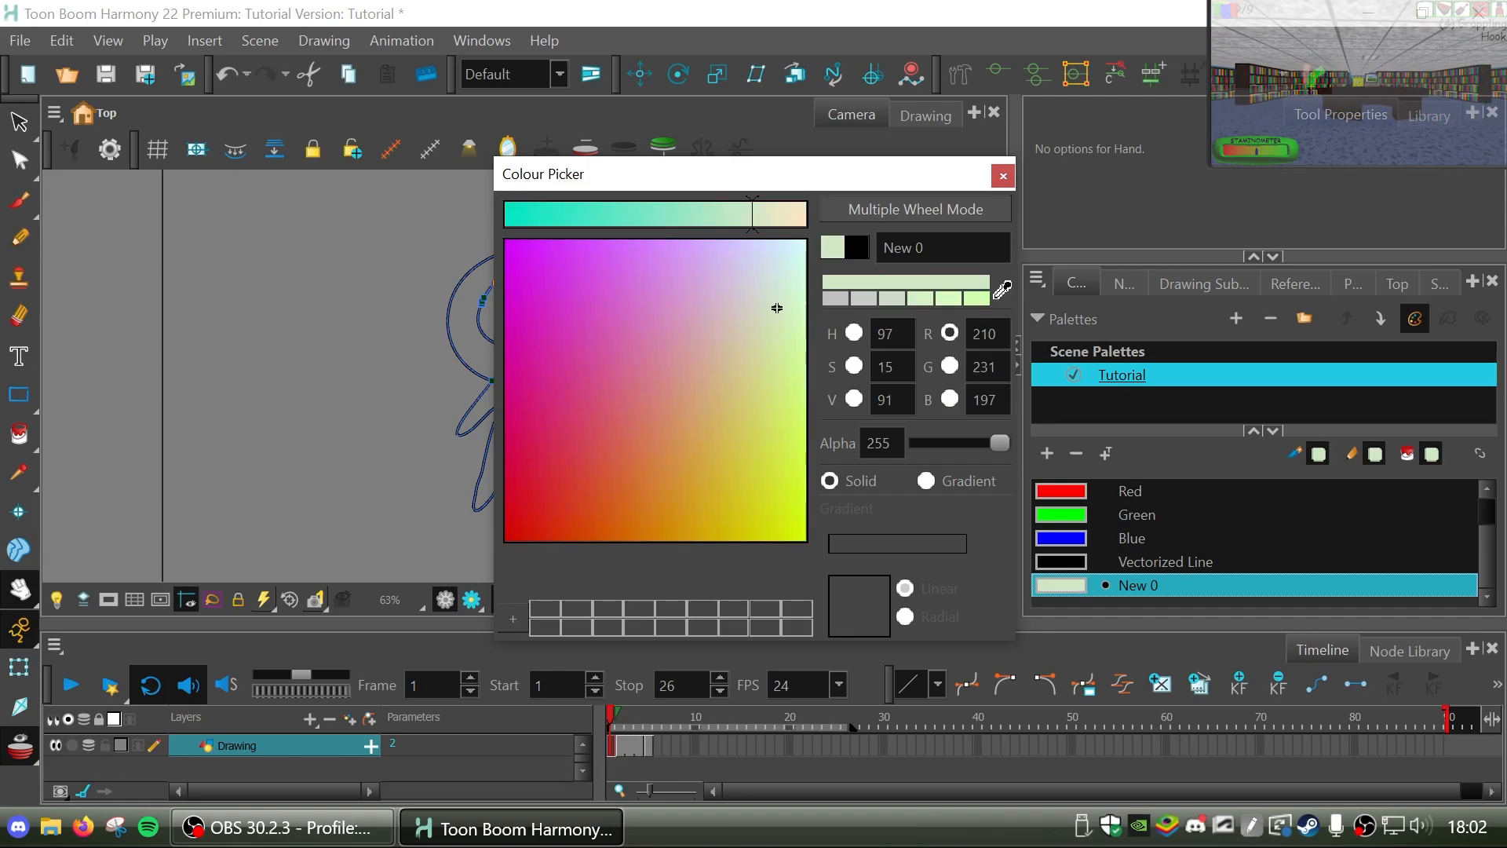
Rename the new pale green swatch as "Lihhtgrtenn" and close the Colour Picker.
double_click(918, 247)
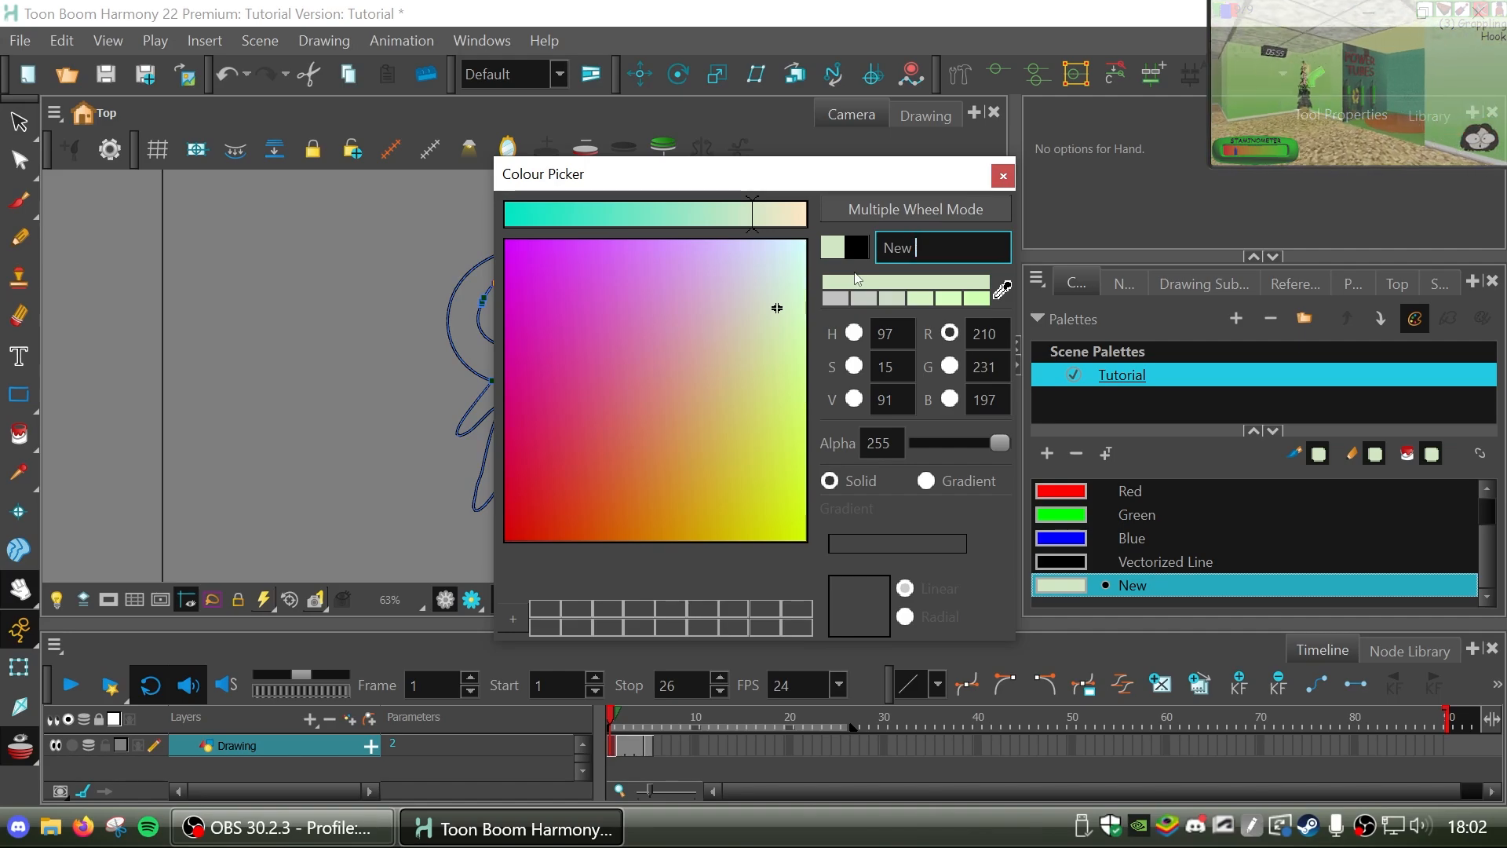
key("BackSpace")
key("BackSpace")
key("BackSpace")
key("BackSpace")
key("BackSpace")
type("Lihhtgrtenn")
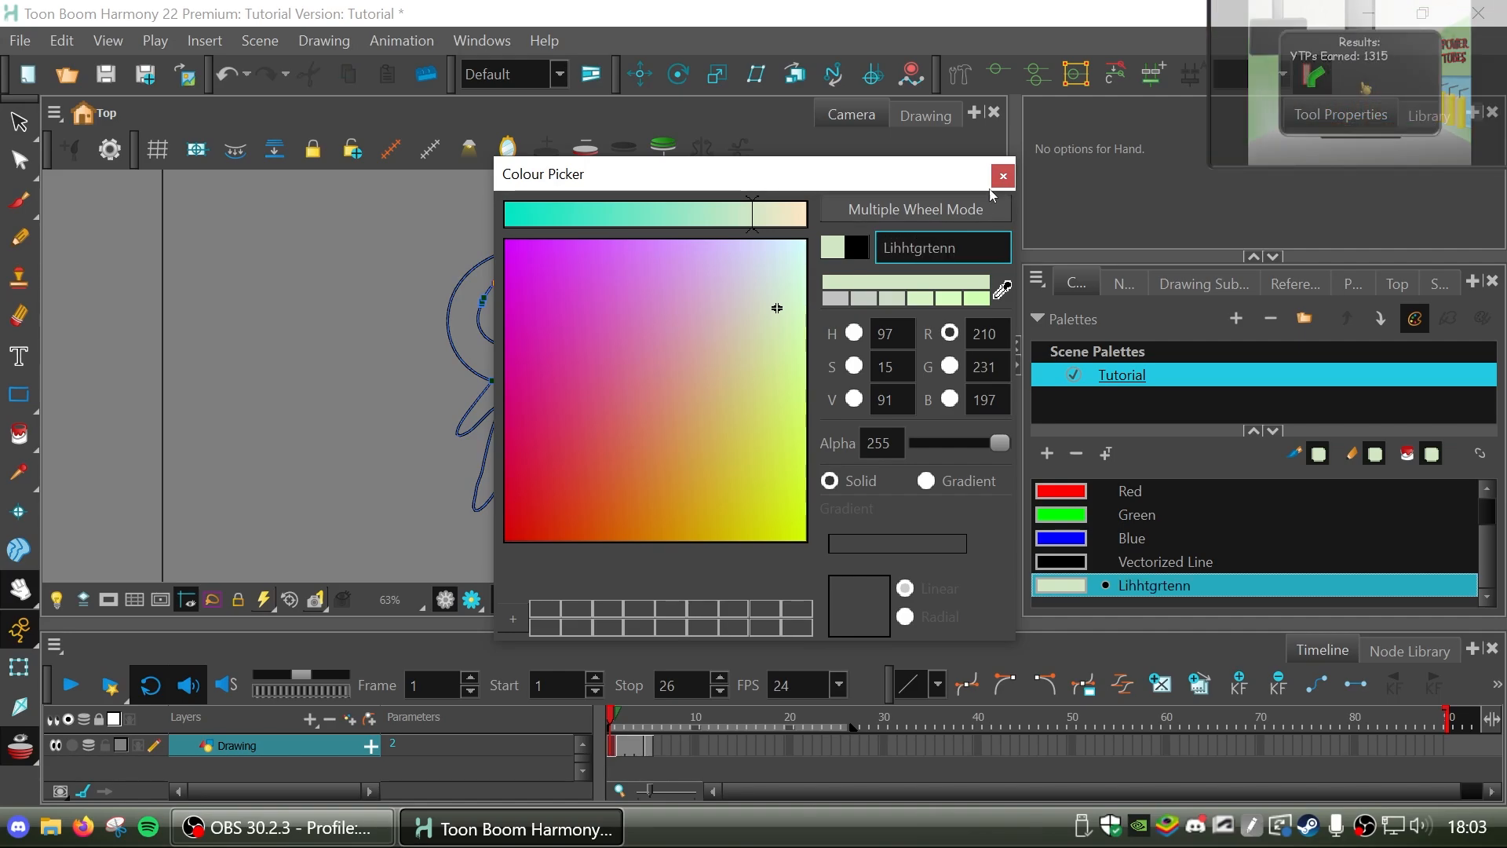
key("Return")
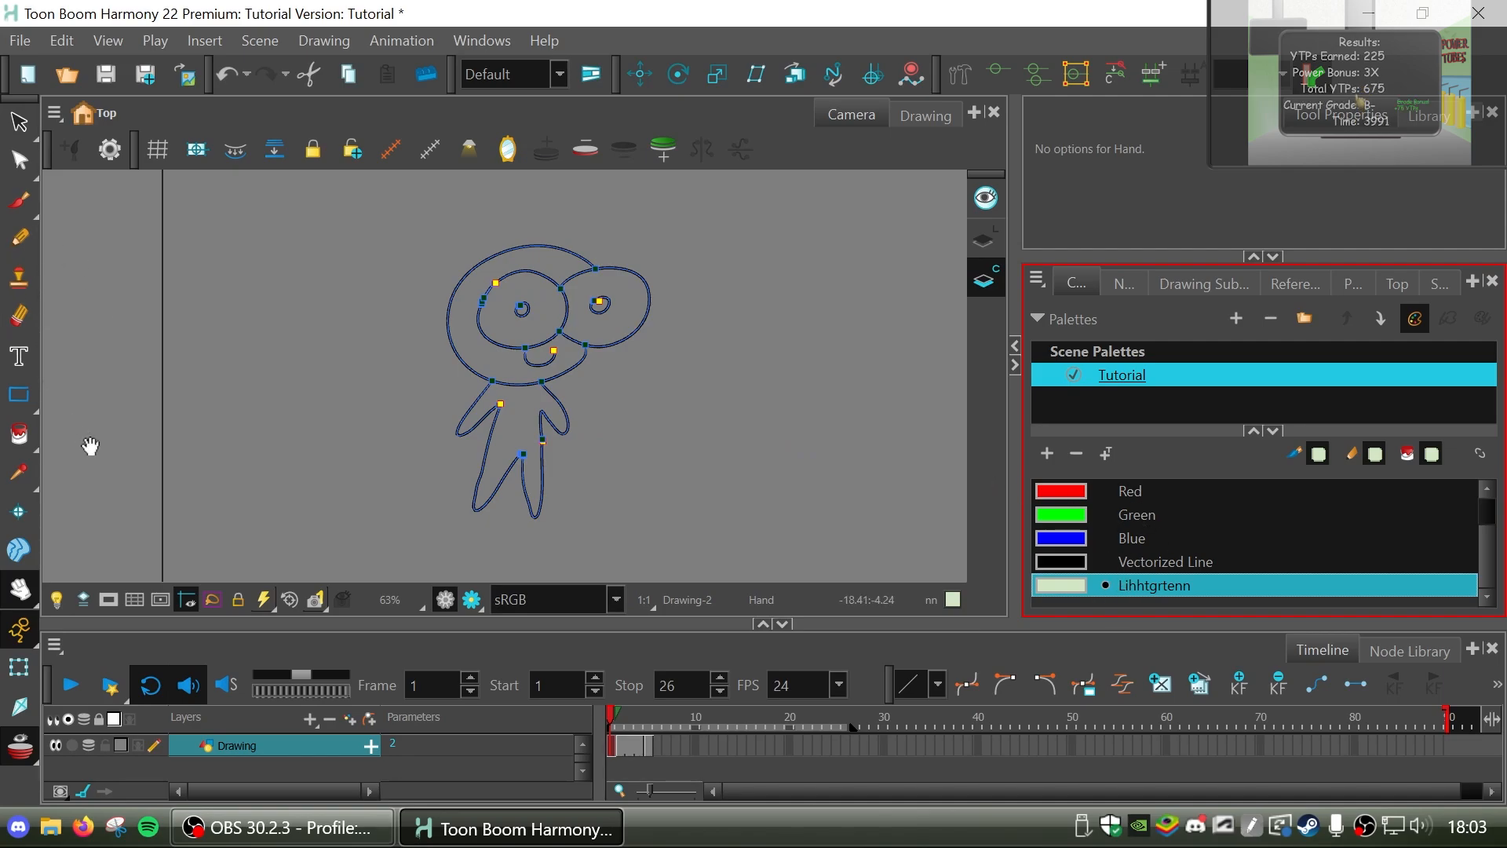
Try filling the character's right-hand eye on the Line Art layer with the Paint tool and undo the fill.
left_click(20, 434)
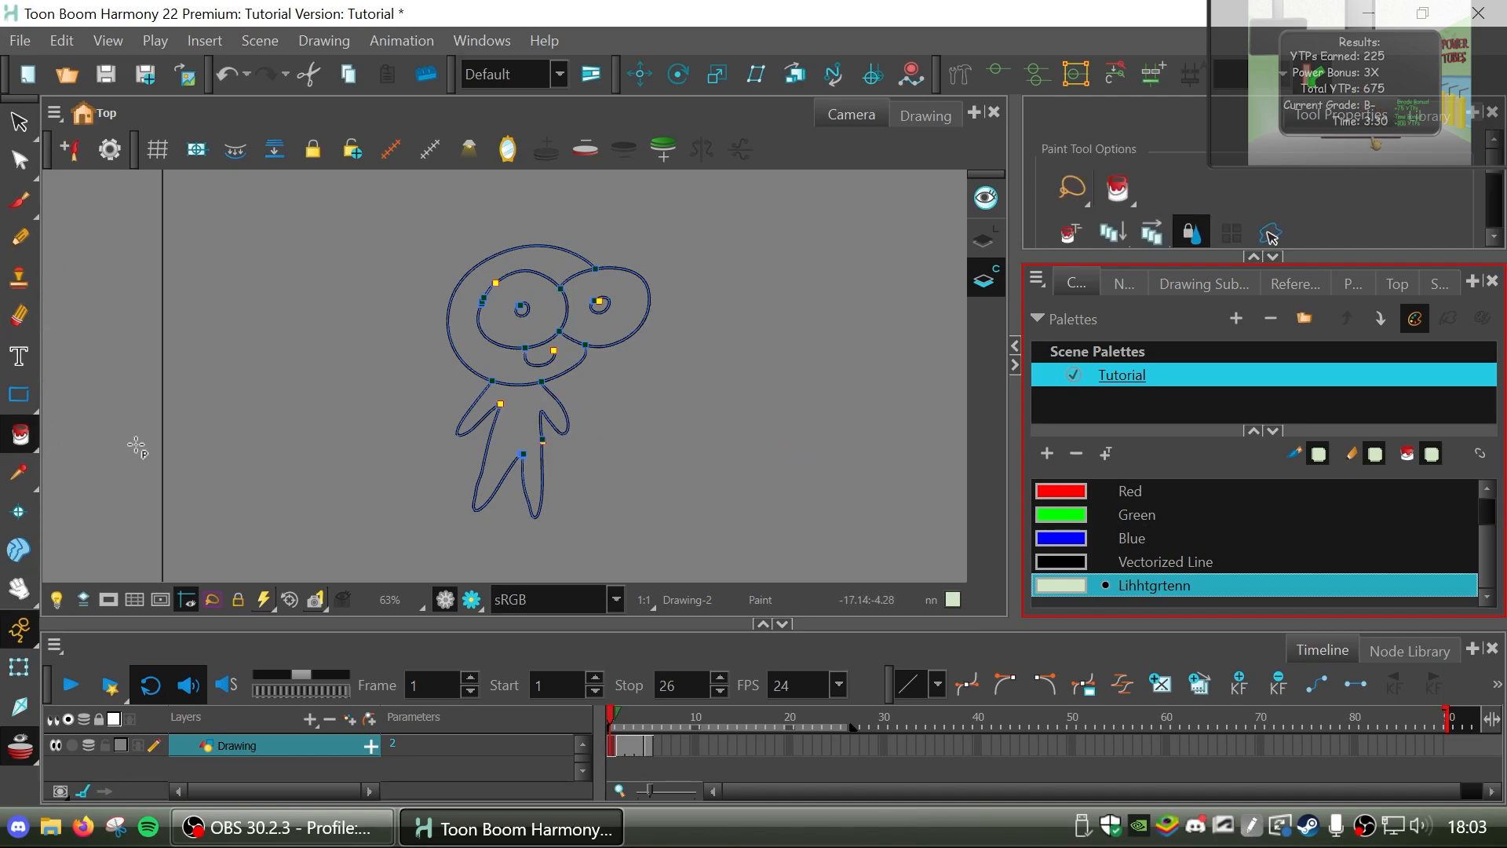
left_click(985, 240)
left_click(619, 313)
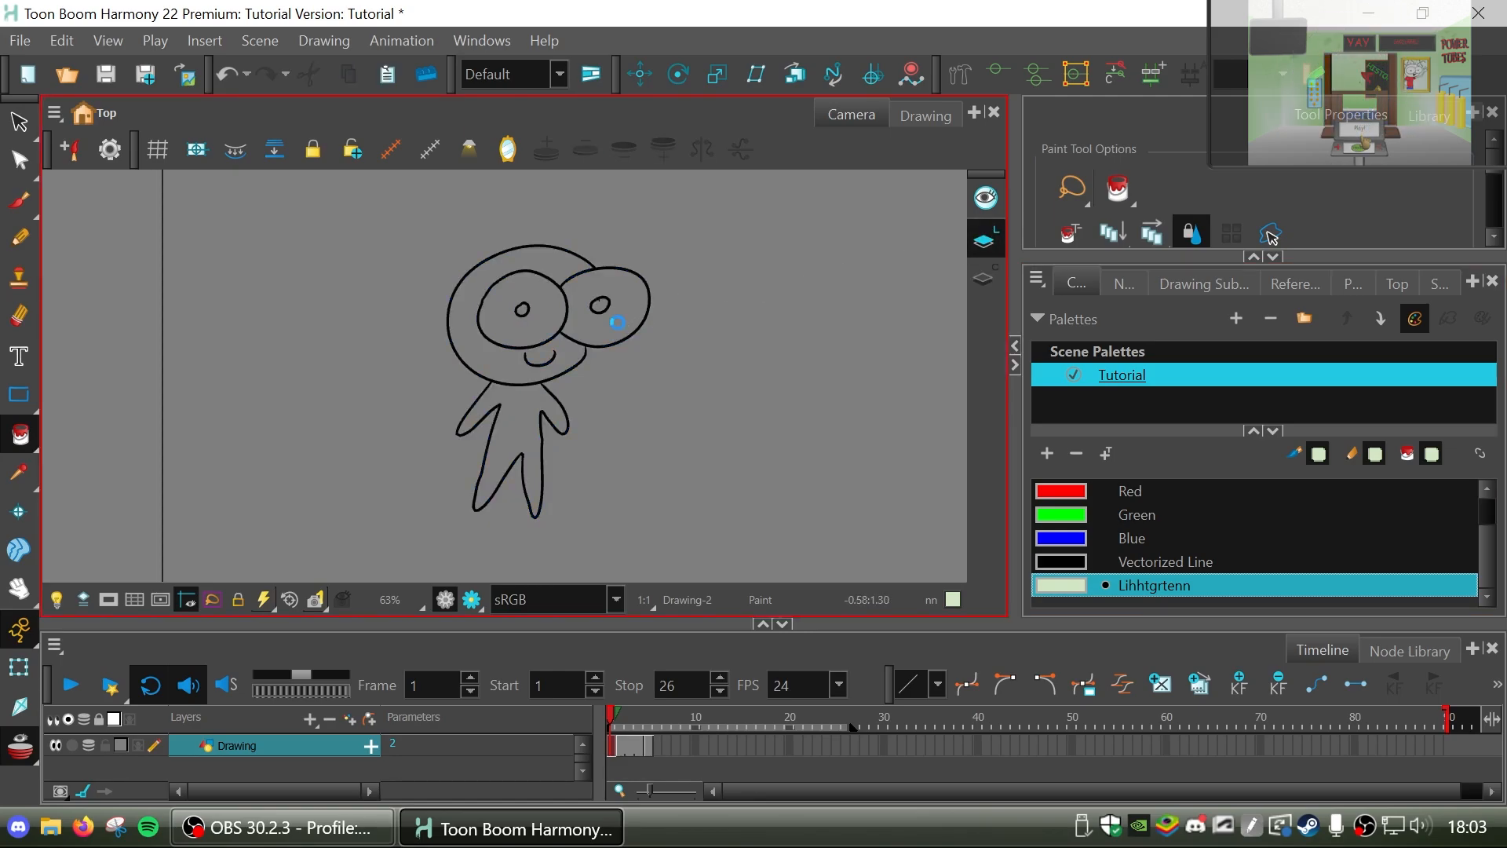
key("ctrl+z")
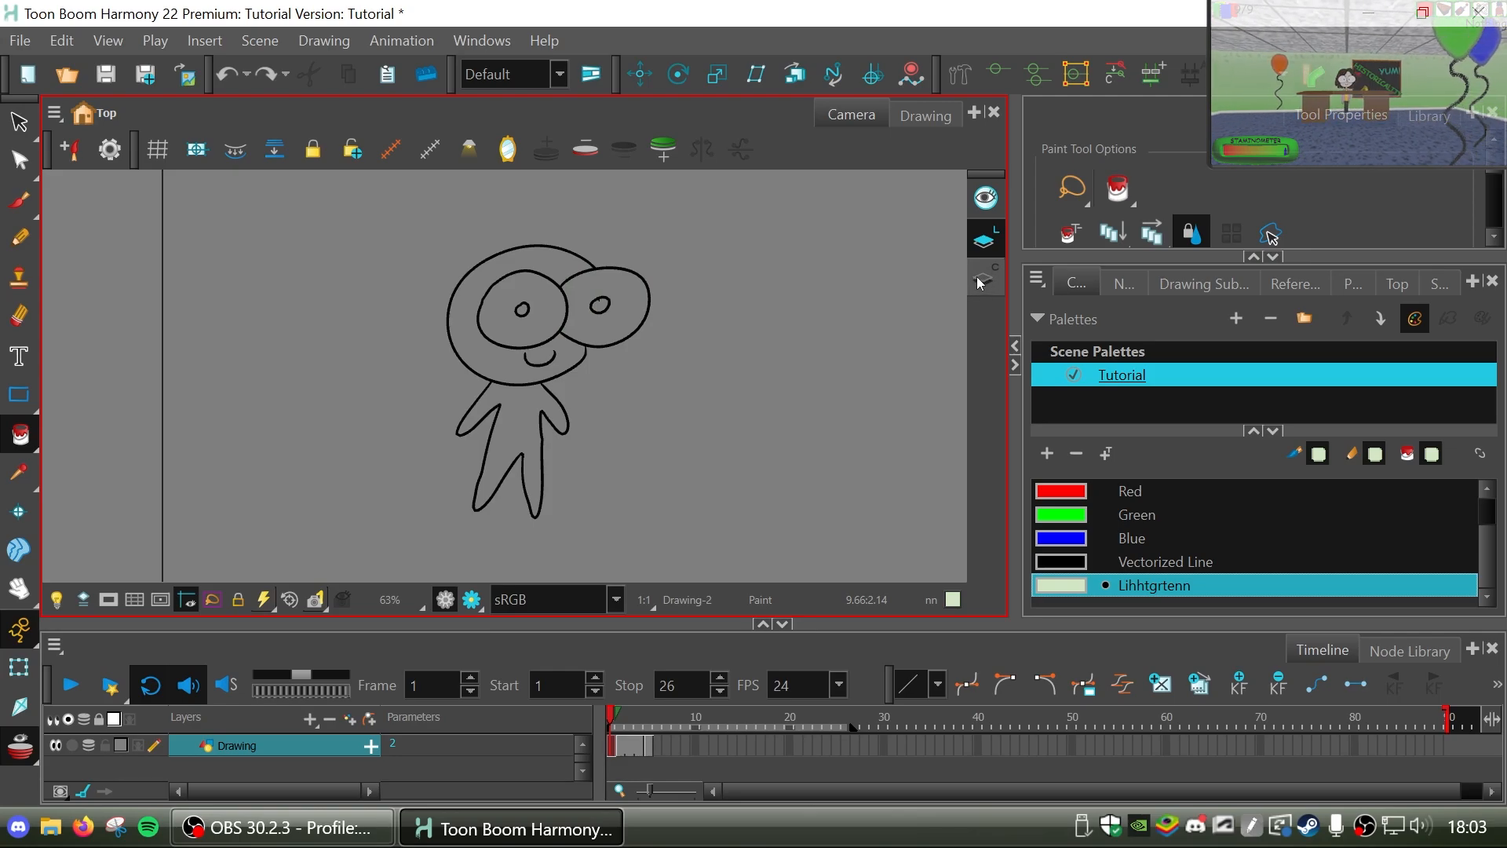
On the Colour Art layer of frame 1, fill the character's head and body with the pale green Lihhtgrtenn swatch.
left_click(985, 281)
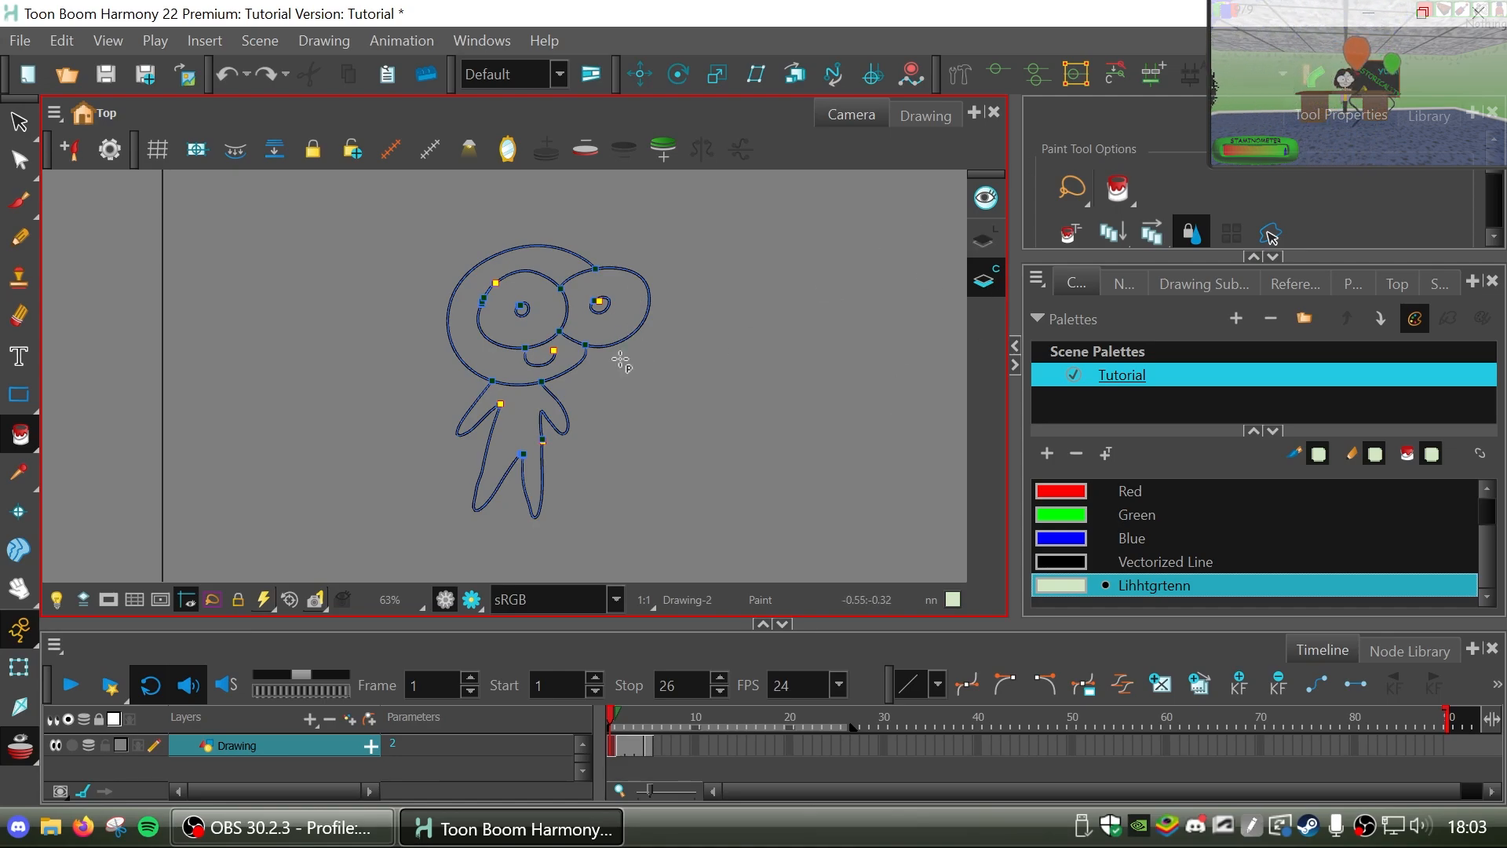
left_click(569, 357)
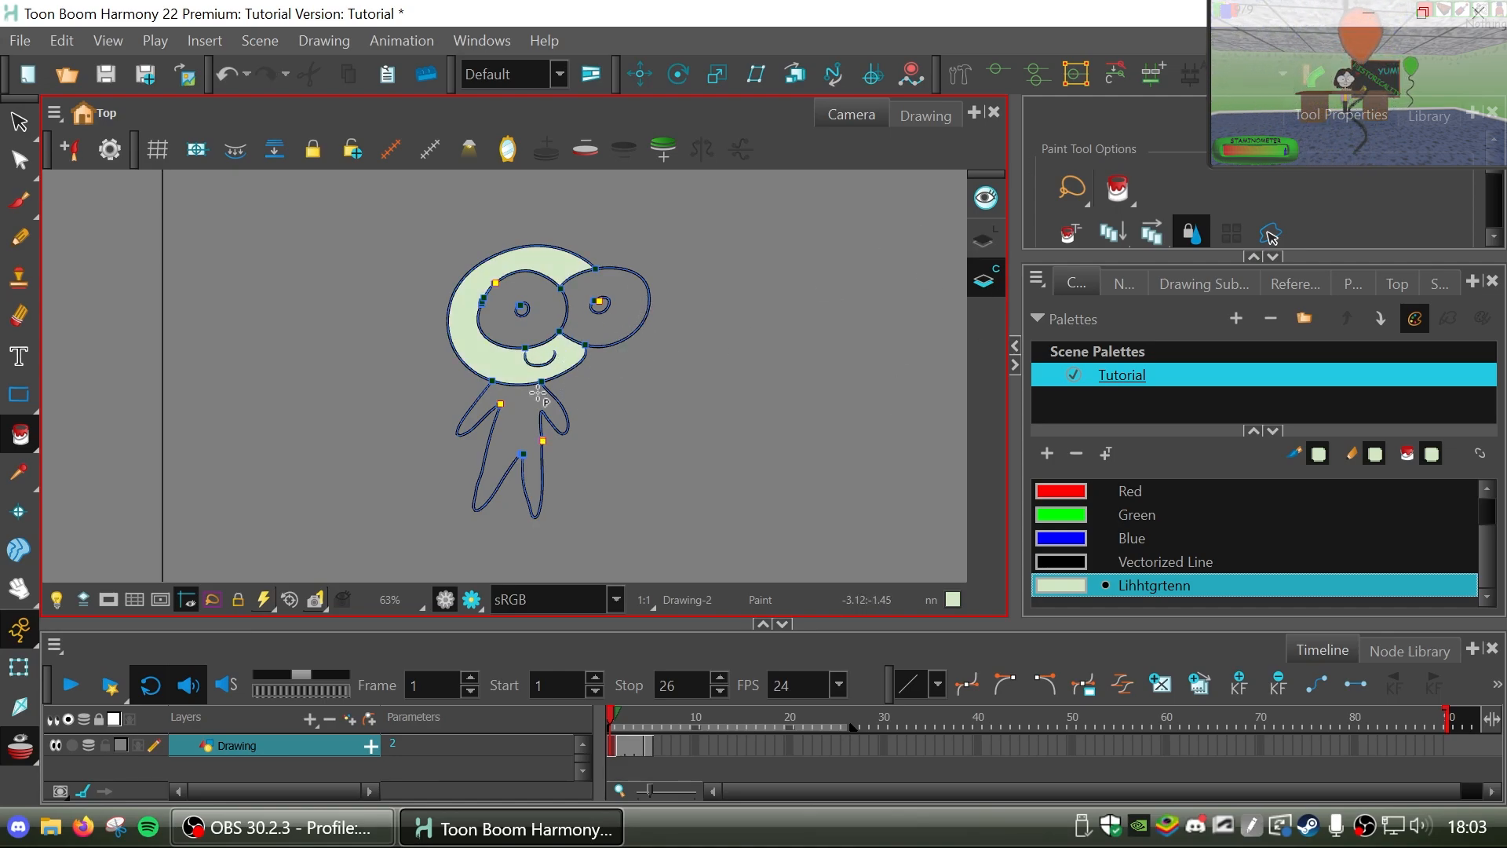
left_click(521, 414)
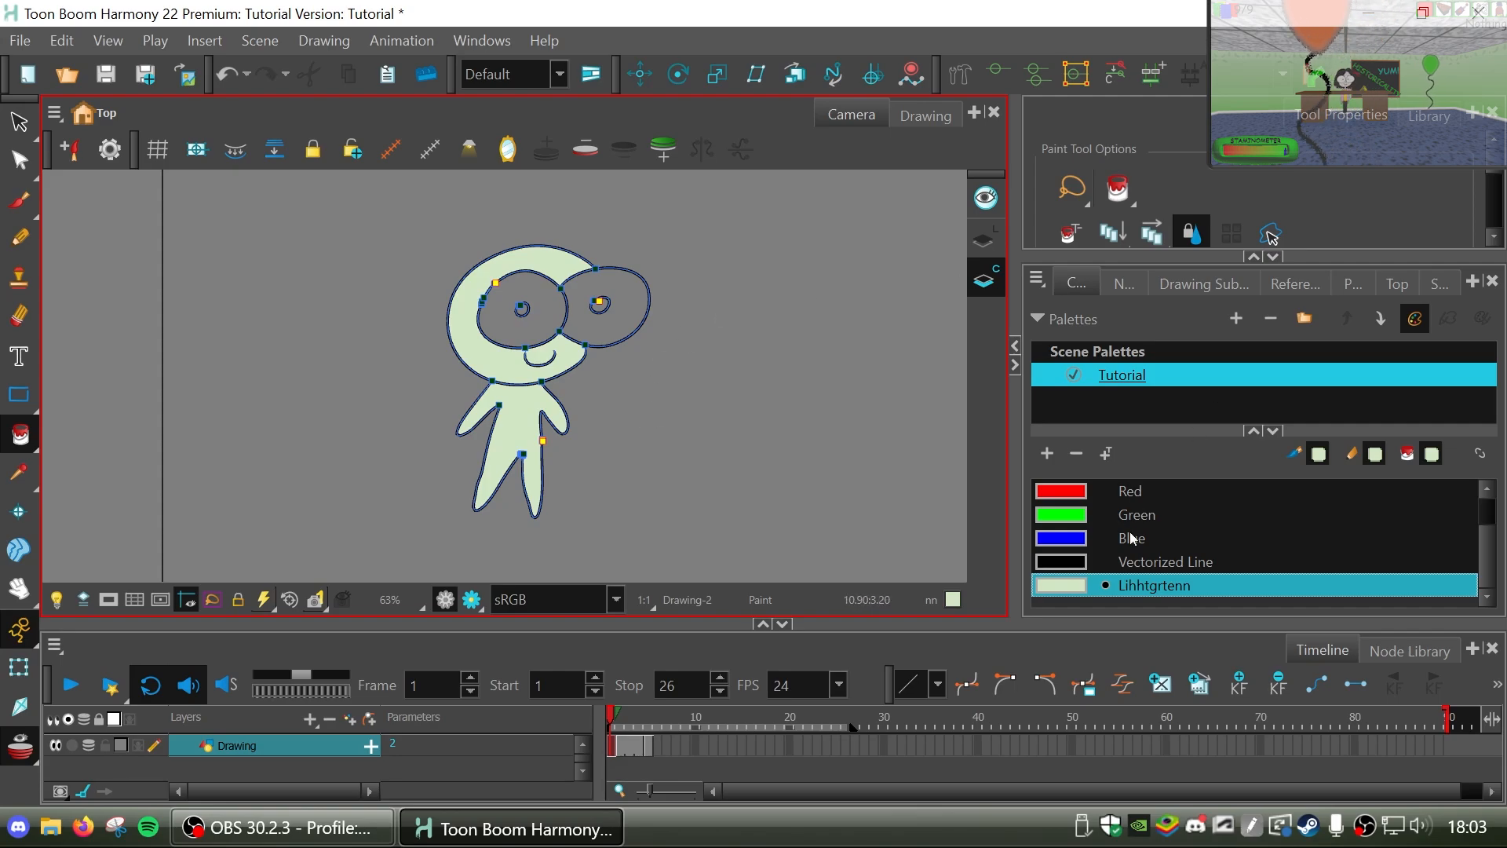
Select the White swatch and look through the colours of the Tutorial palette.
left_click_drag(1485, 558, 1486, 525)
left_click(1076, 518)
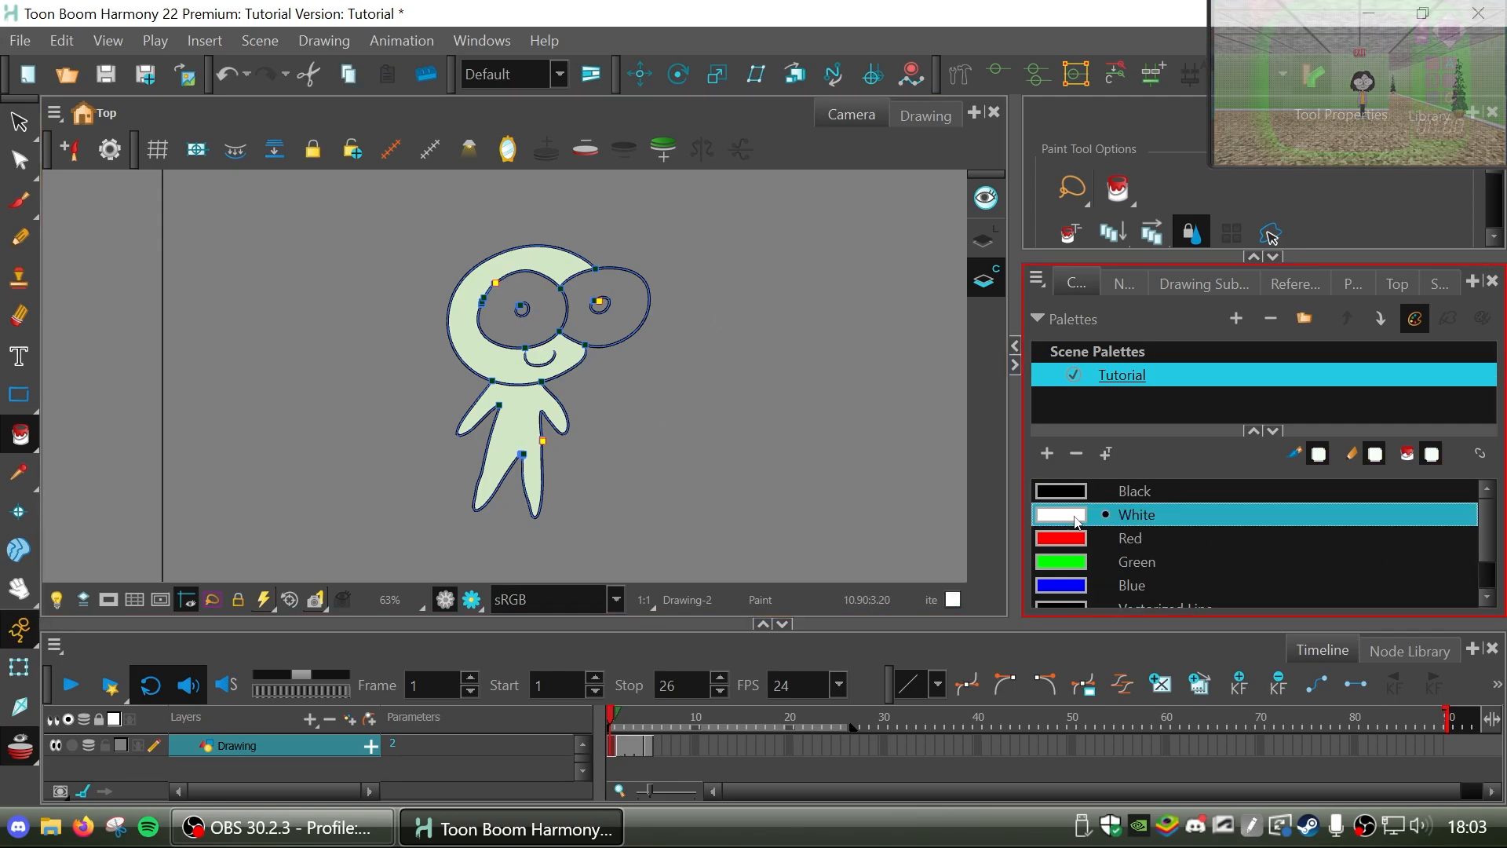
scroll(1467, 554, "down", 1)
scroll(1467, 554, "up", 1)
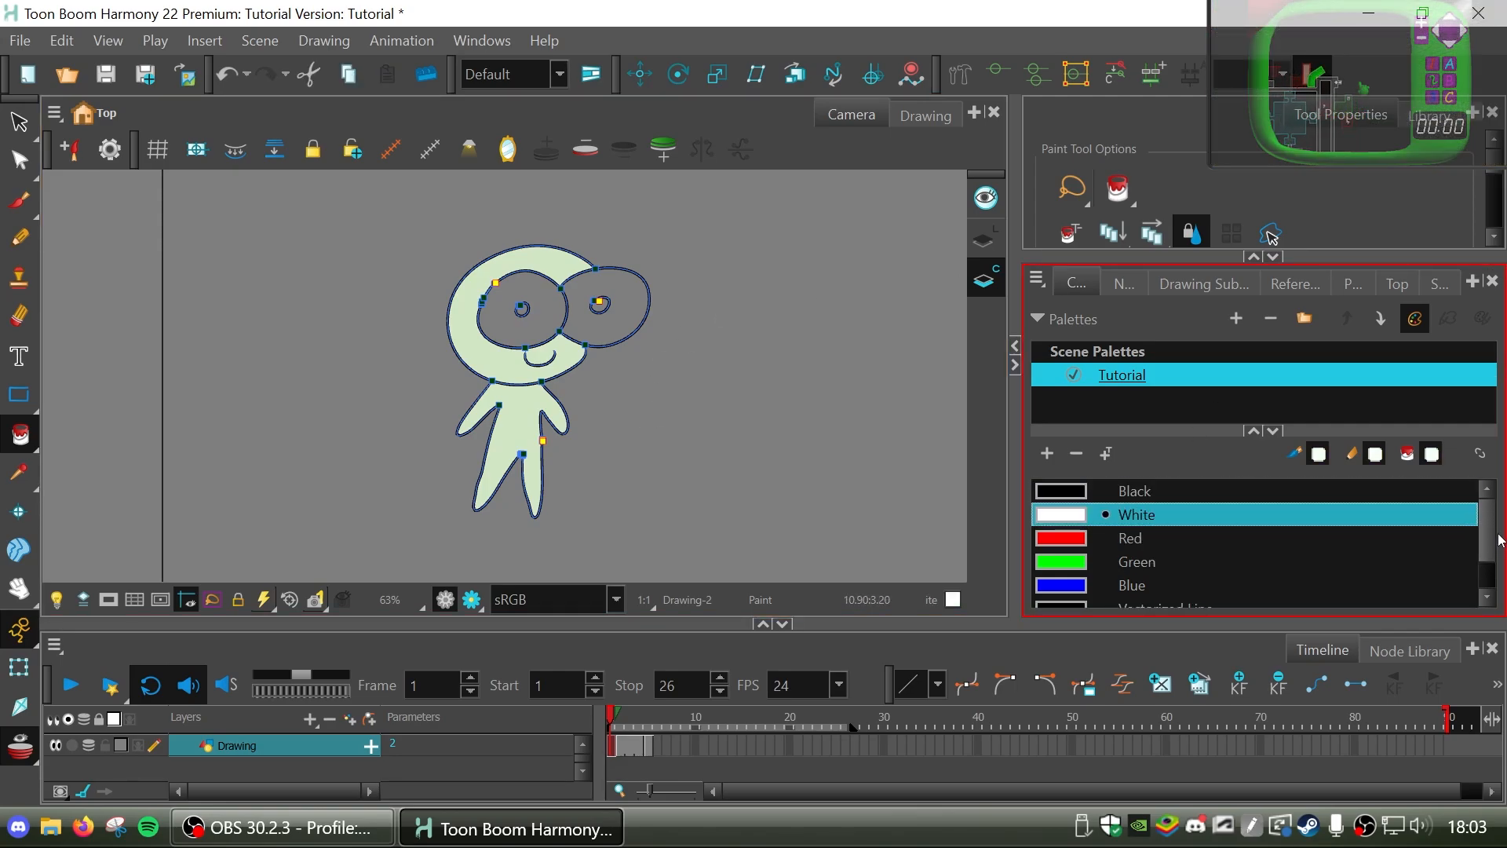
scroll(1486, 548, "down", 2)
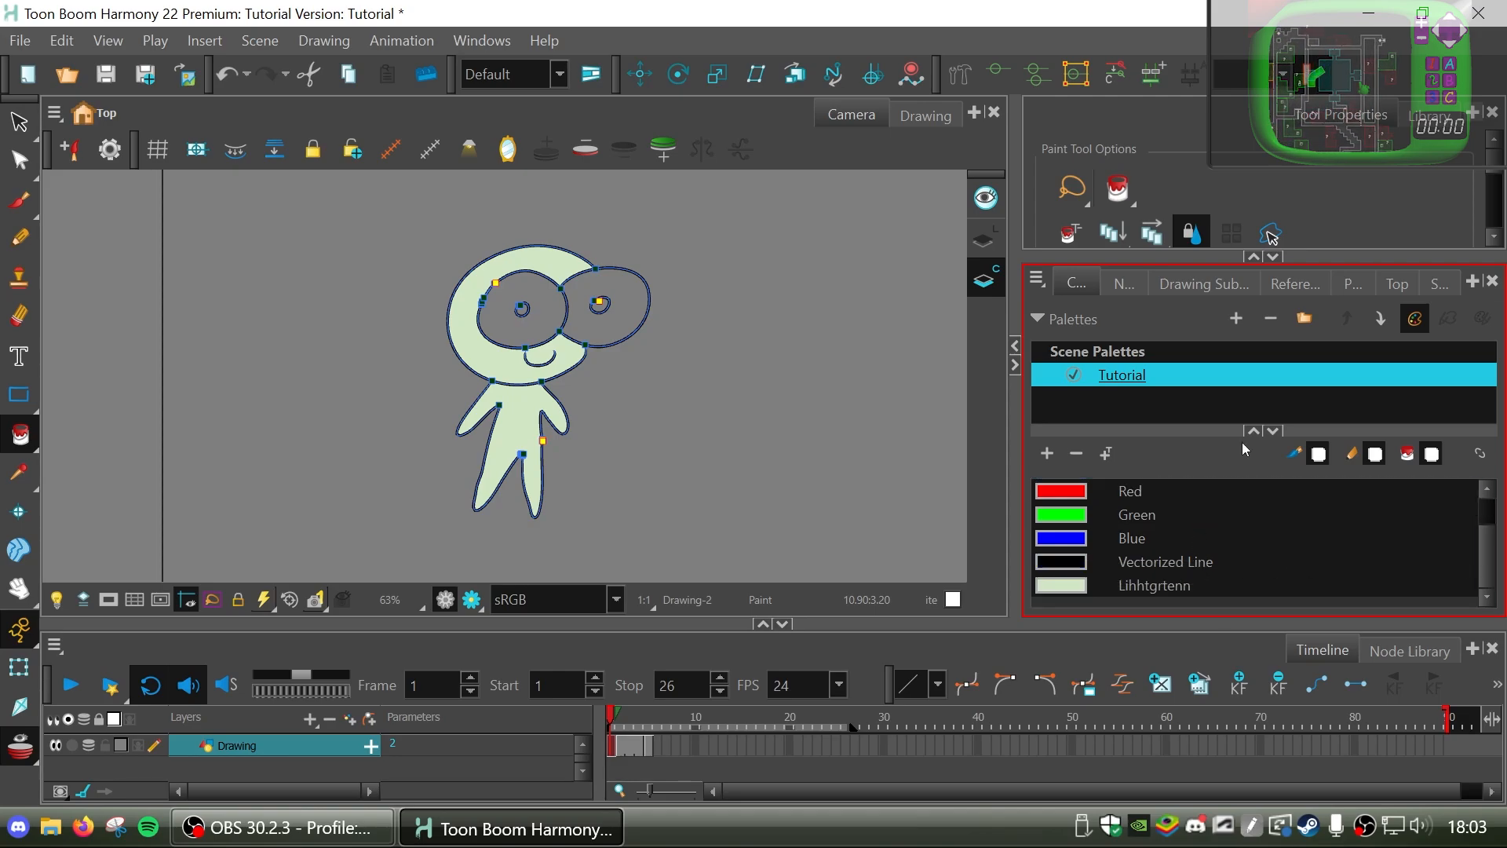
scroll(1495, 532, "up", 1)
scroll(1498, 532, "up", 1)
scroll(1498, 532, "down", 2)
scroll(1499, 536, "up", 2)
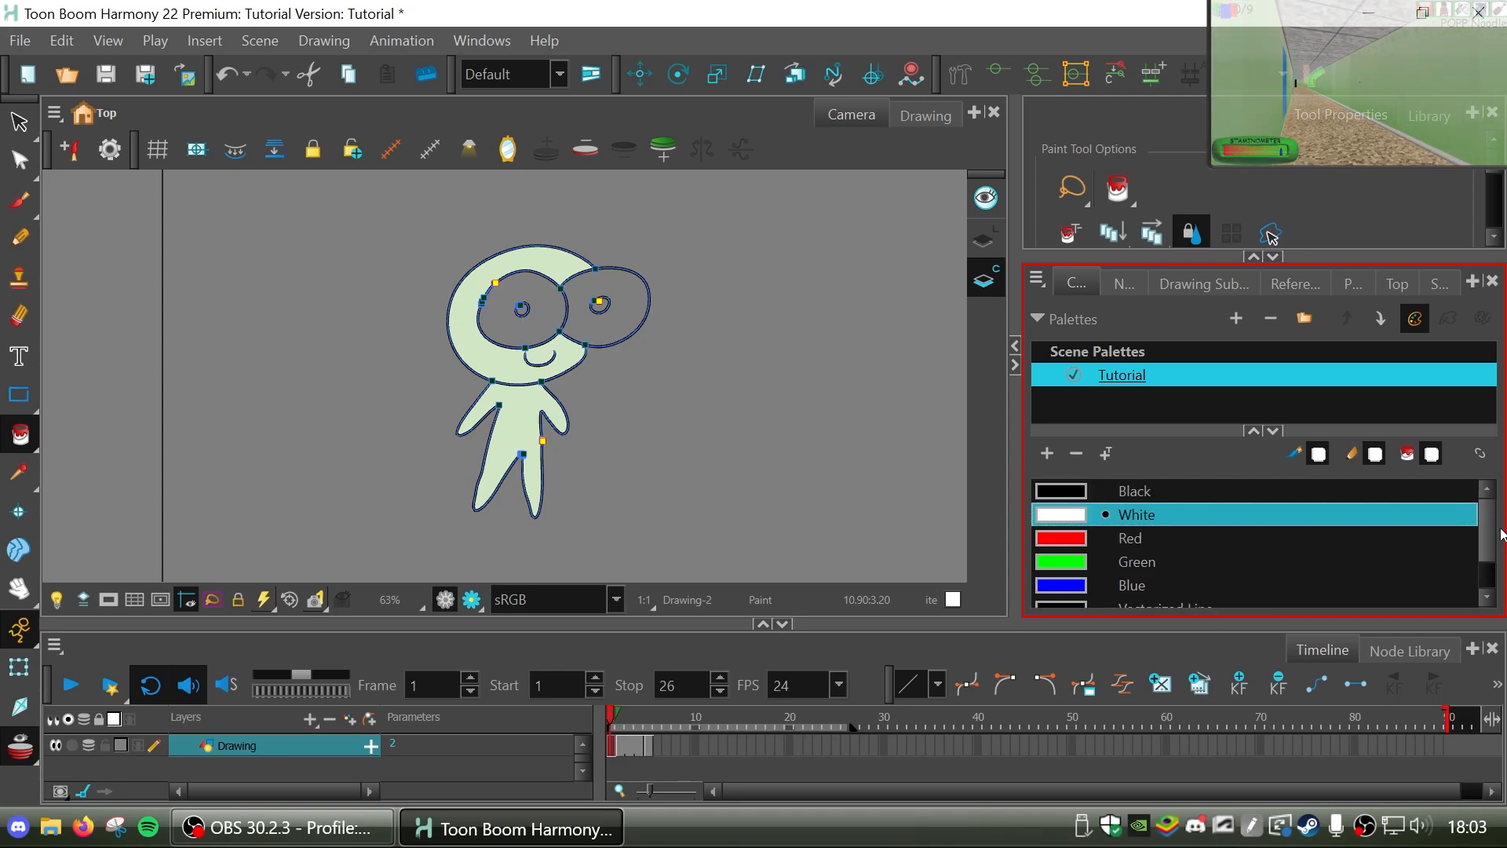
scroll(1500, 542, "down", 1)
scroll(1501, 552, "down", 1)
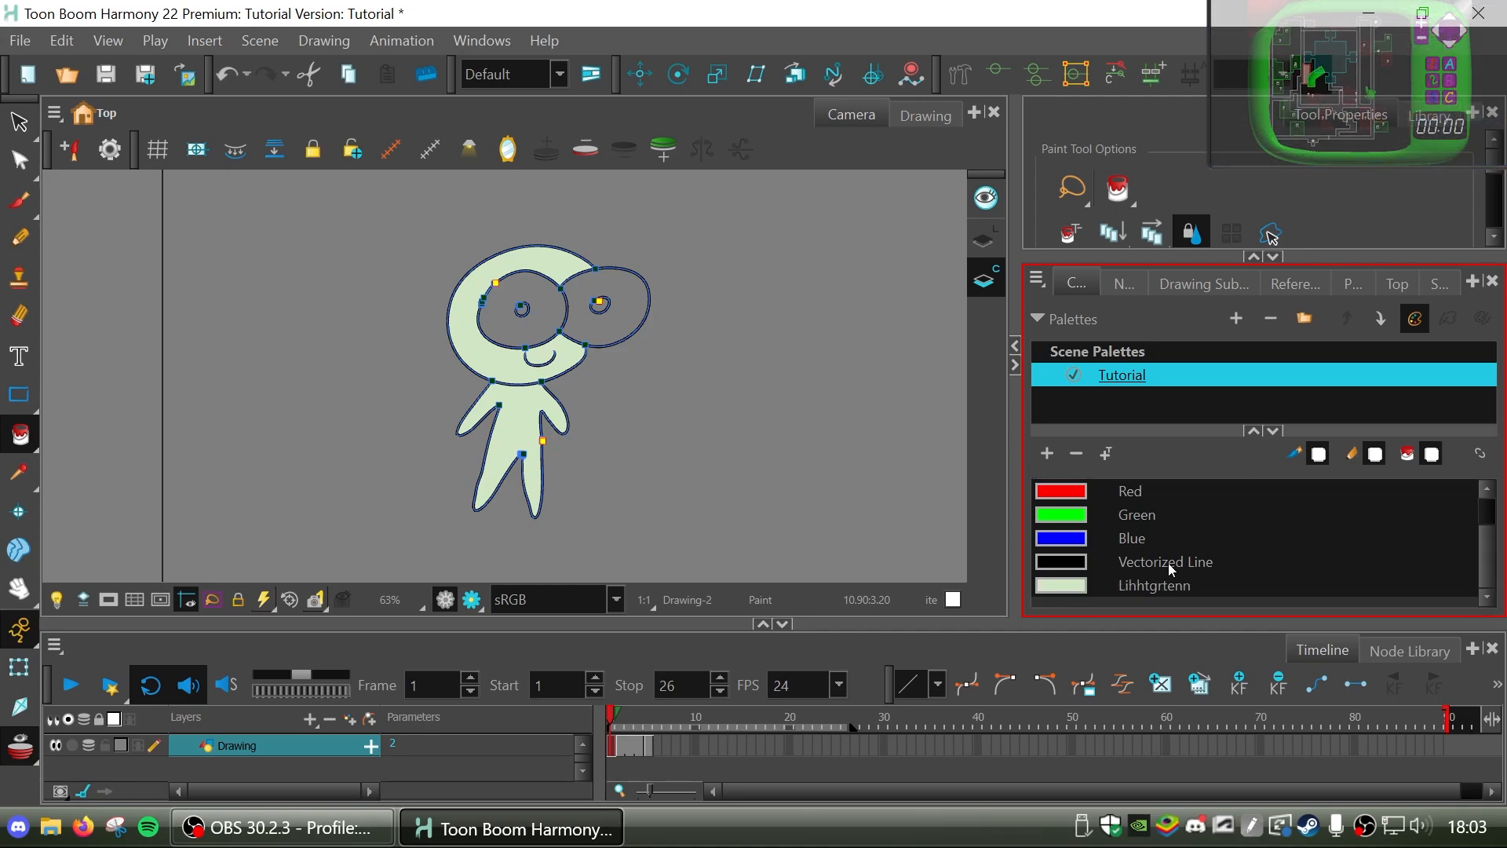
scroll(1469, 549, "up", 2)
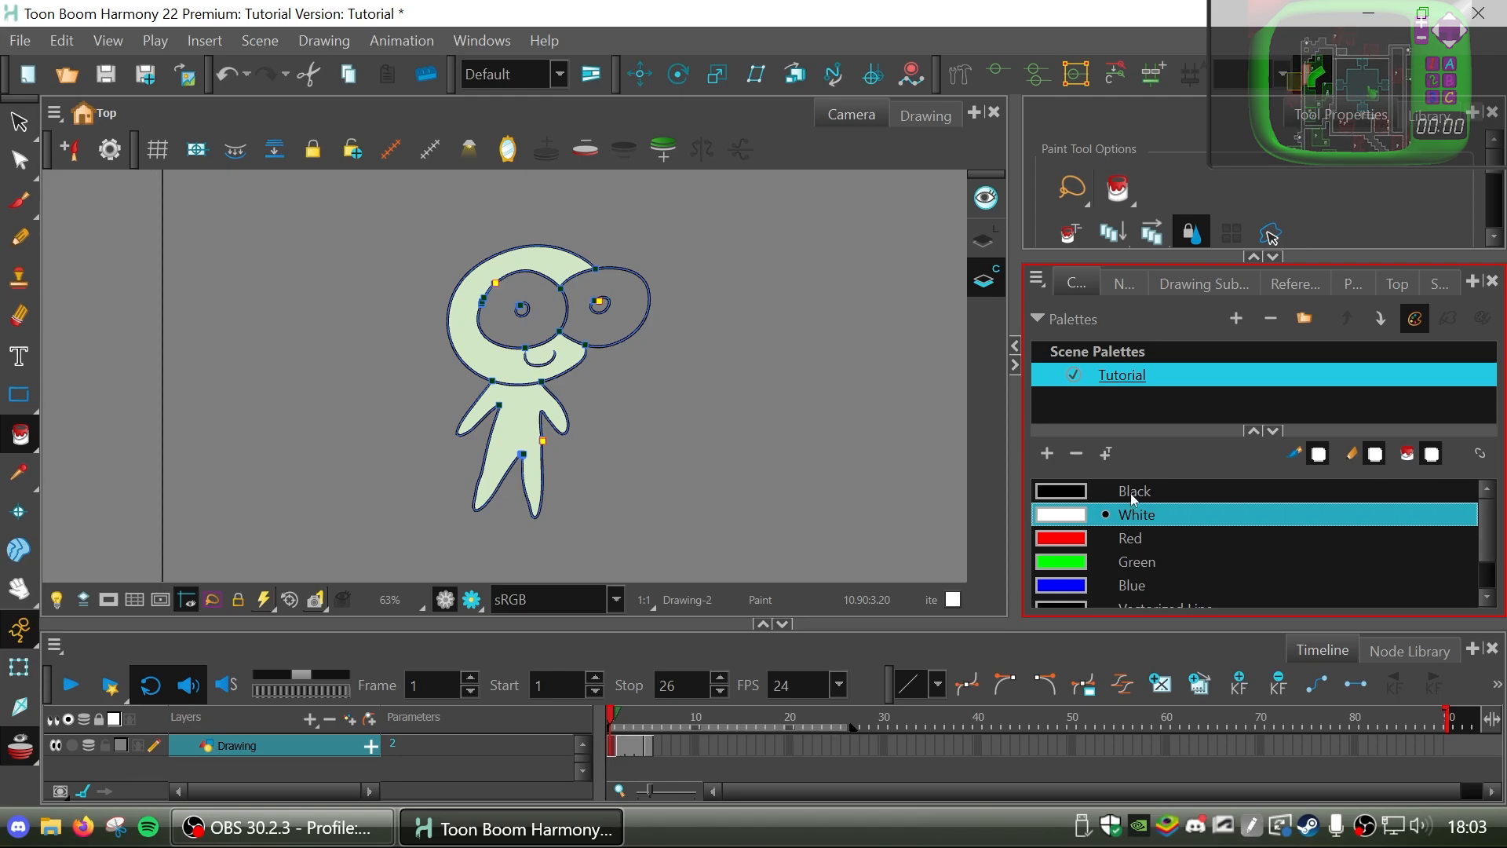
Reorder the Tutorial palette by moving the Vectorized Line swatch directly below Black.
left_click(1172, 500)
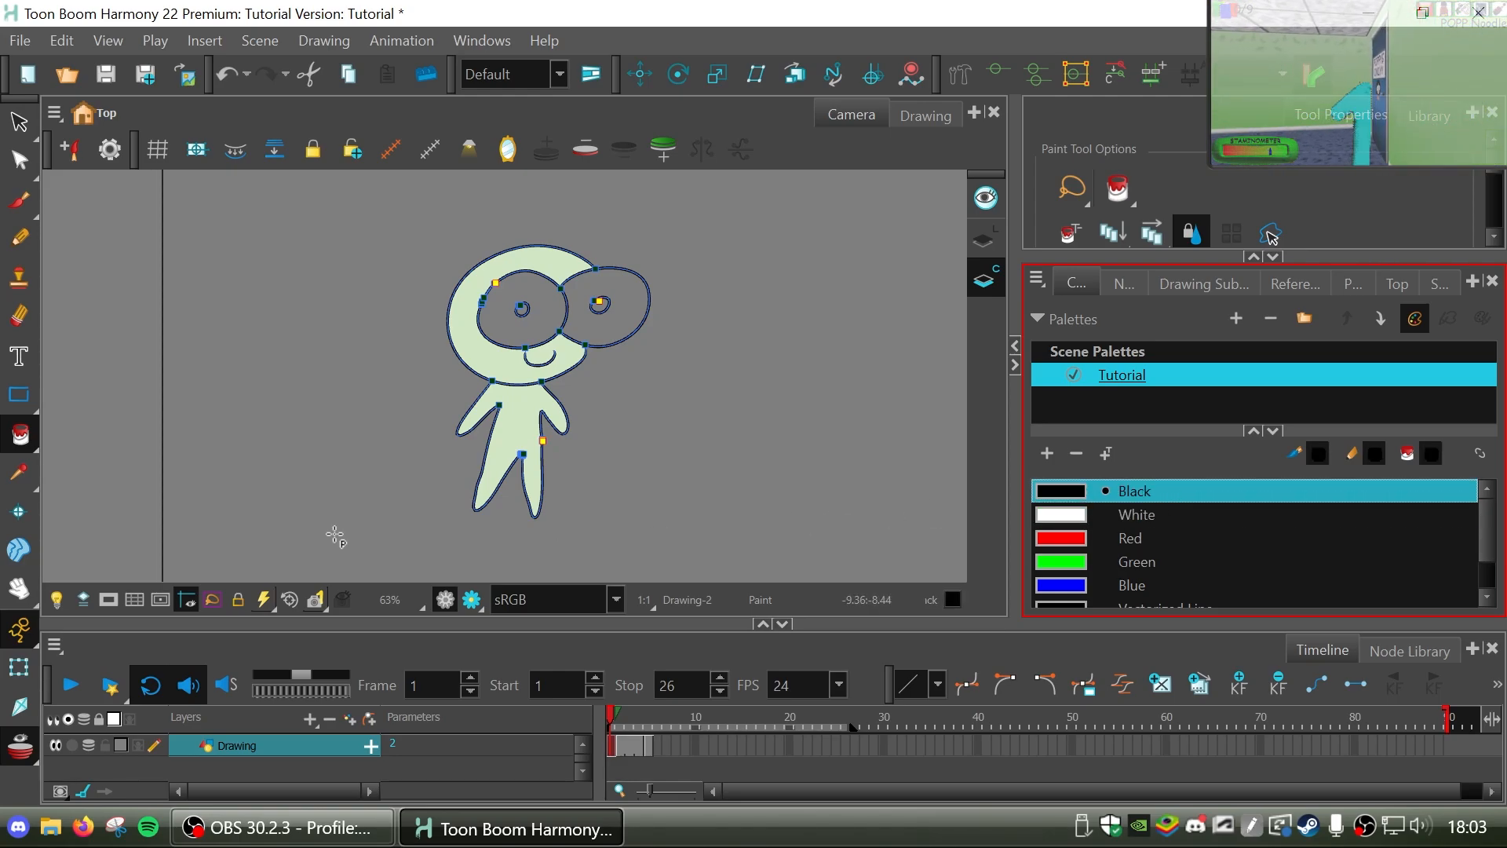
scroll(1473, 597, "down", 3)
left_click(1160, 562)
scroll(1165, 549, "up", 1)
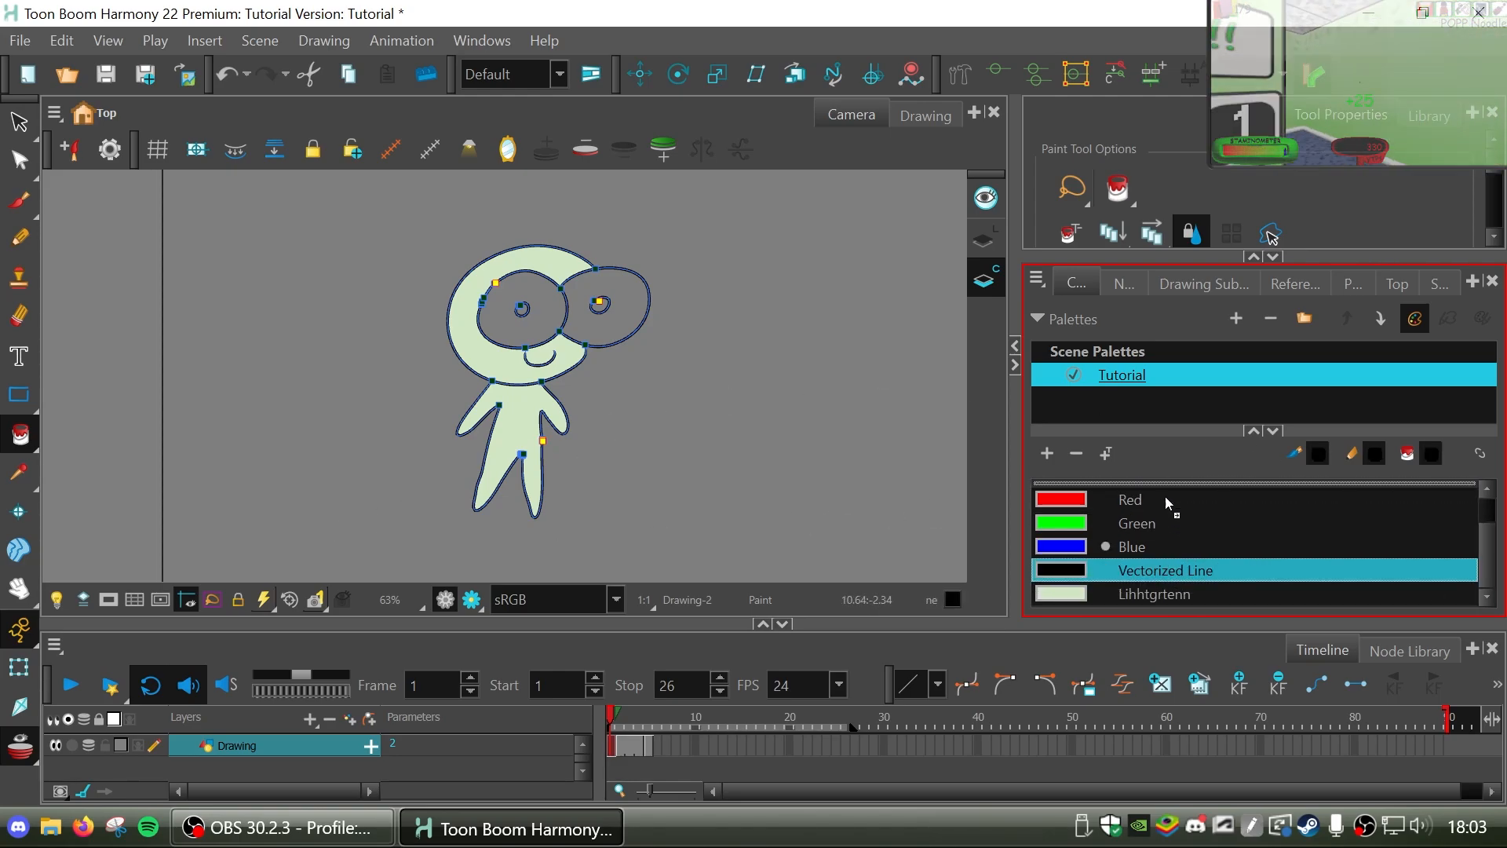
left_click_drag(1157, 584, 1152, 503)
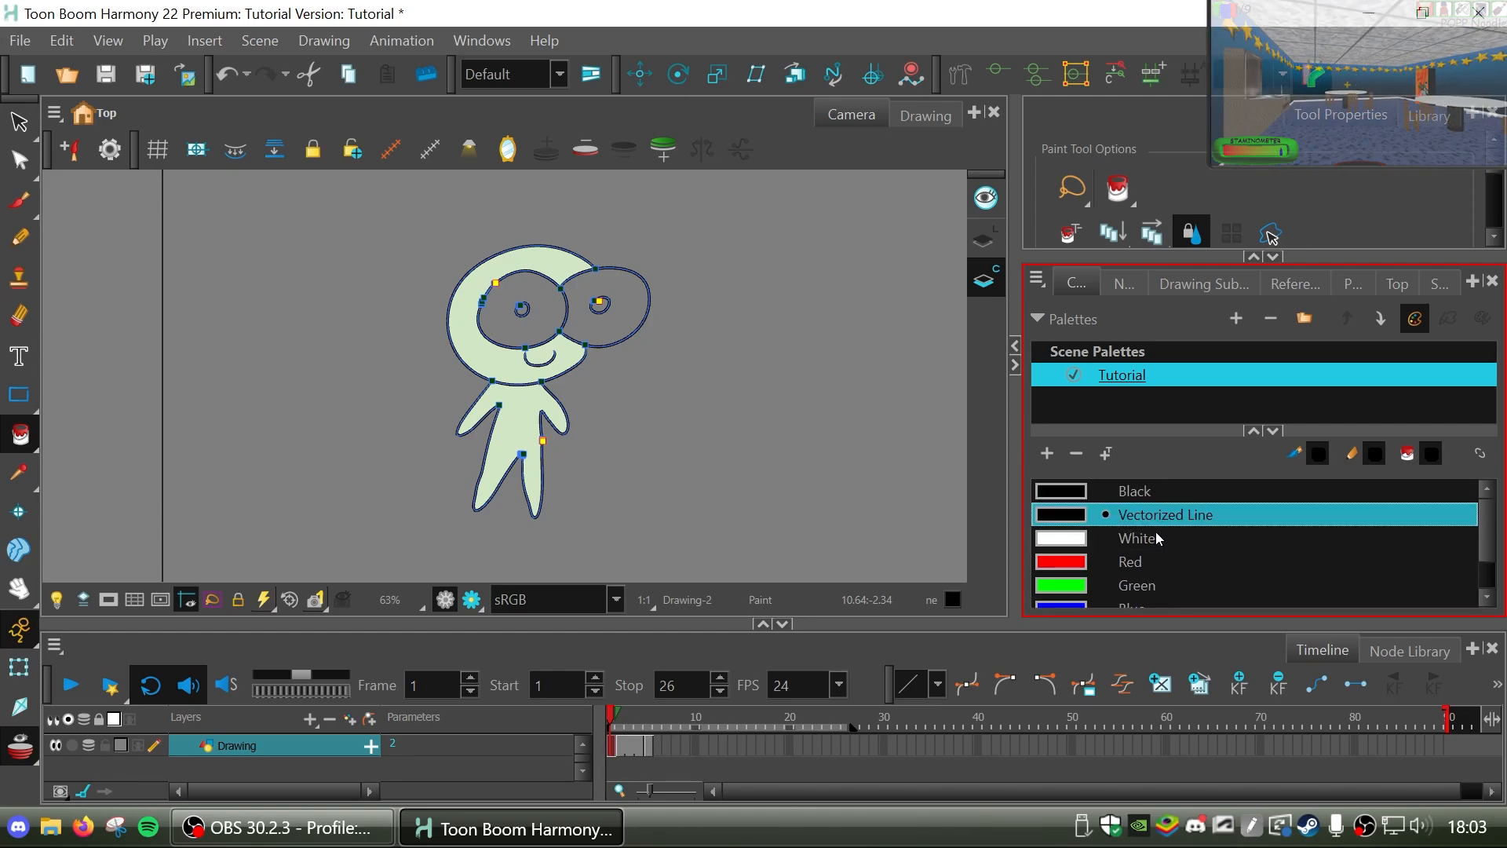
Fill both of the character's eyes on frame 1 with the White swatch.
scroll(1456, 568, "down", 2)
left_click(1124, 495)
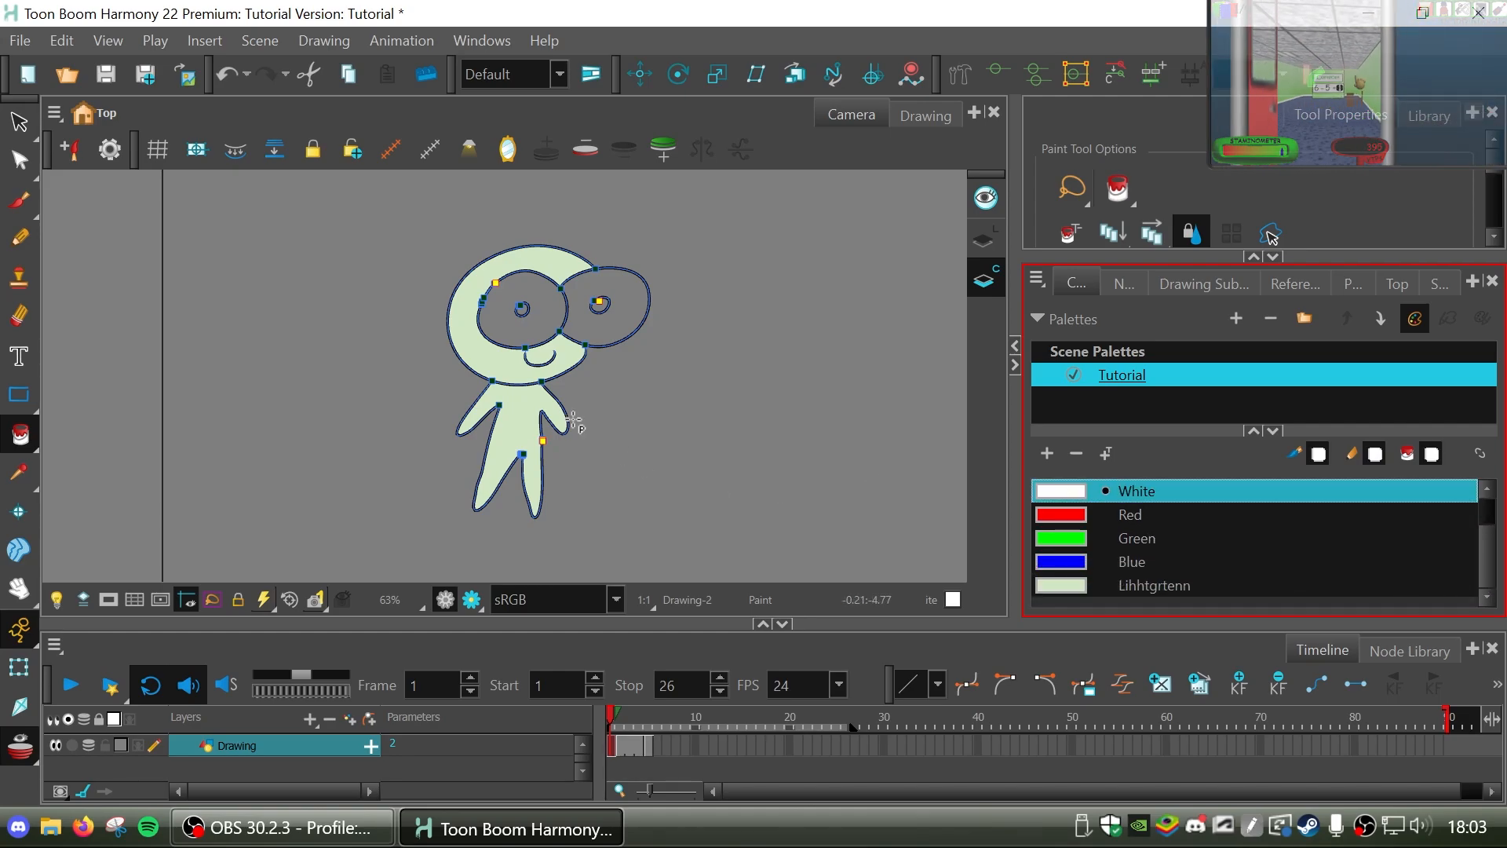
left_click(537, 324)
left_click(604, 323)
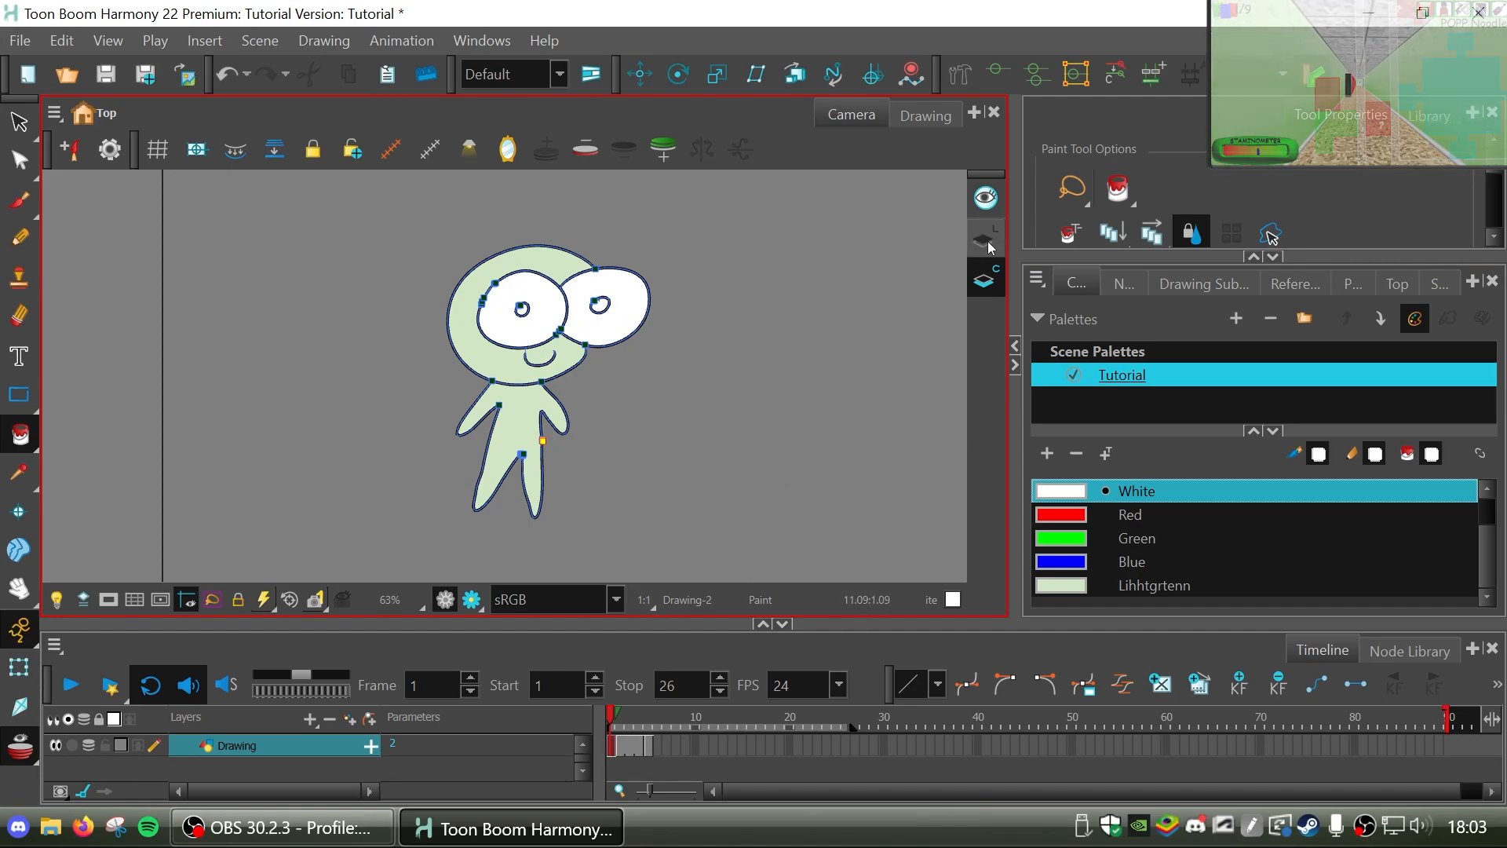
Toggle the stroke display several times and switch to the Line Art layer to view the coloured frame 1 drawing.
key("k")
key("k")
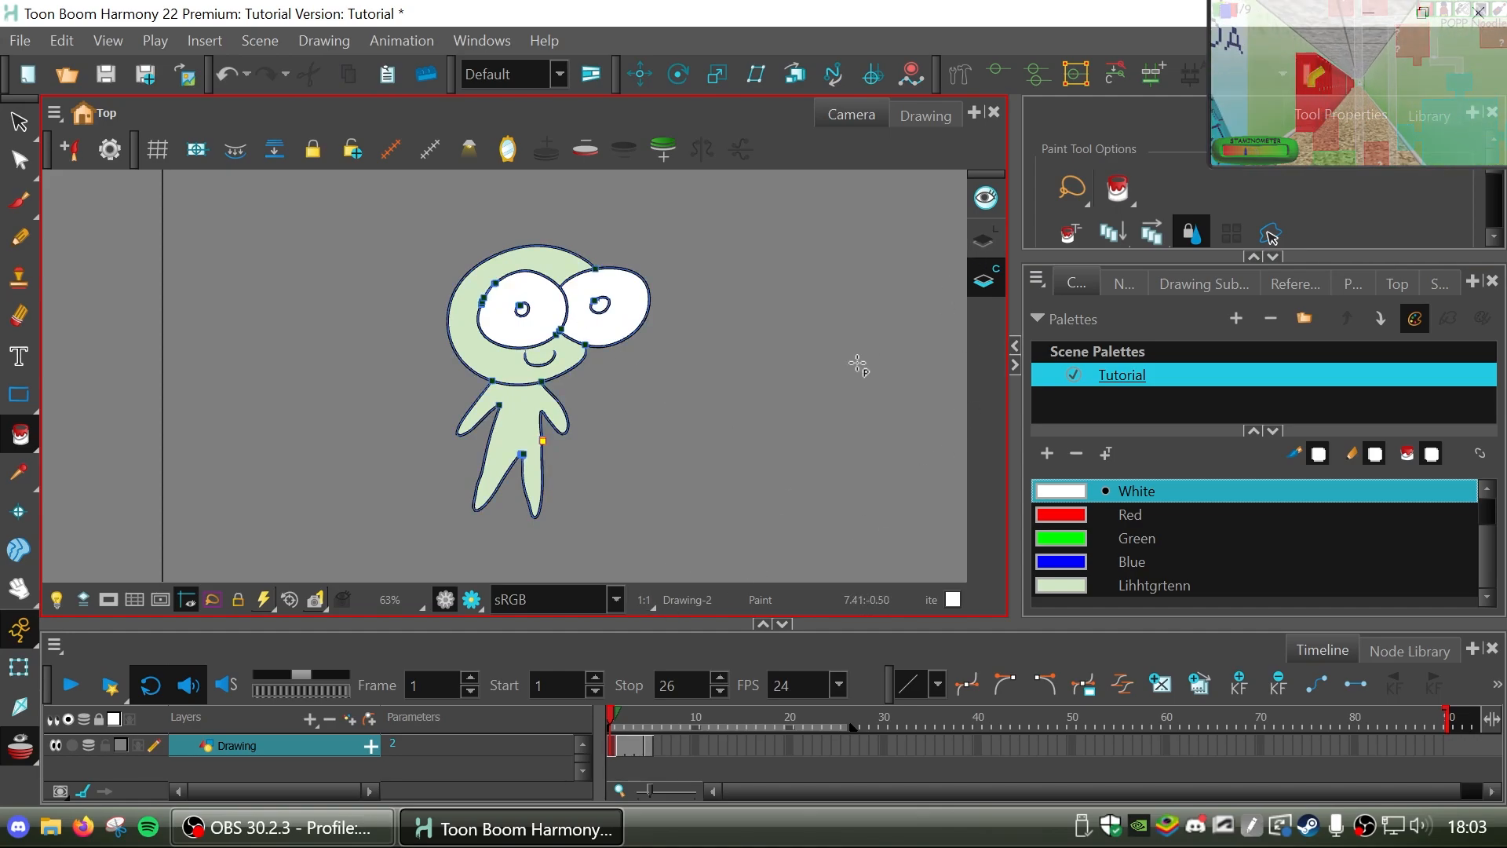
key("k")
key("k")
key("k")
key("k")
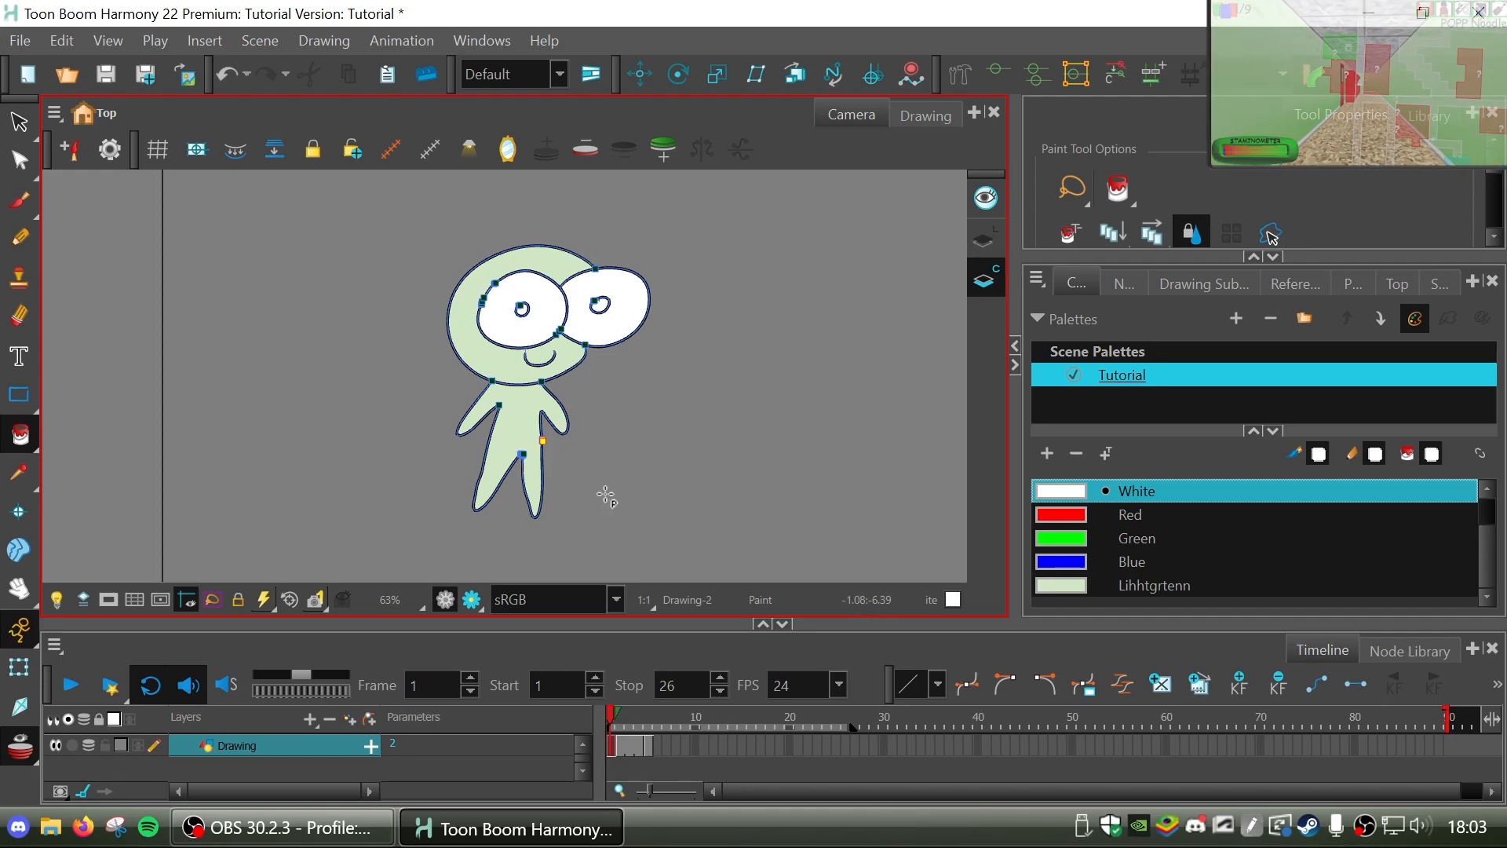
left_click(982, 239)
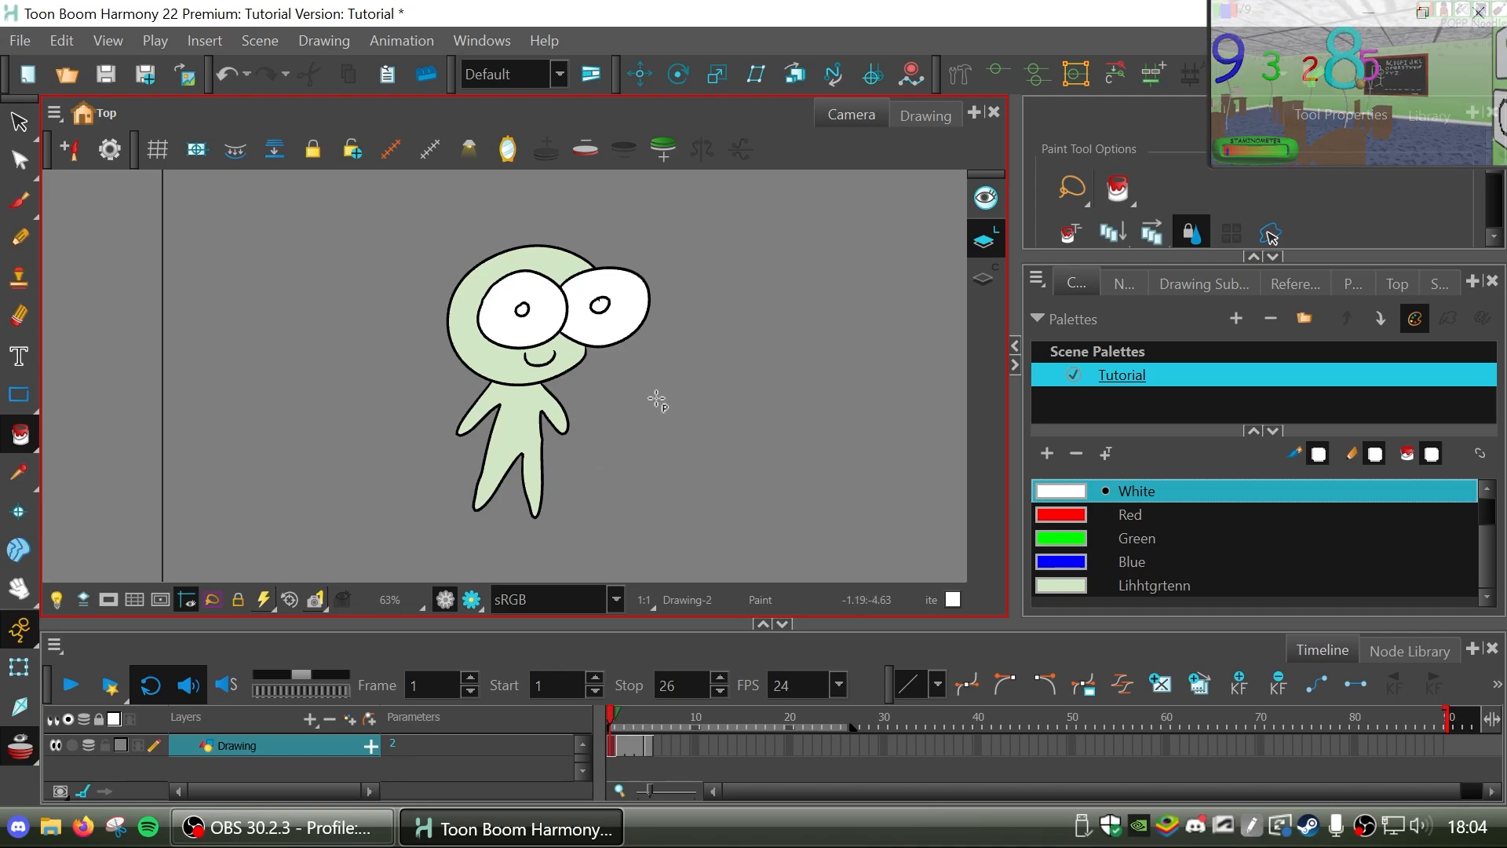
Go to frame 2, turn off onion skin, and step through the neighbouring frames.
left_click(621, 724)
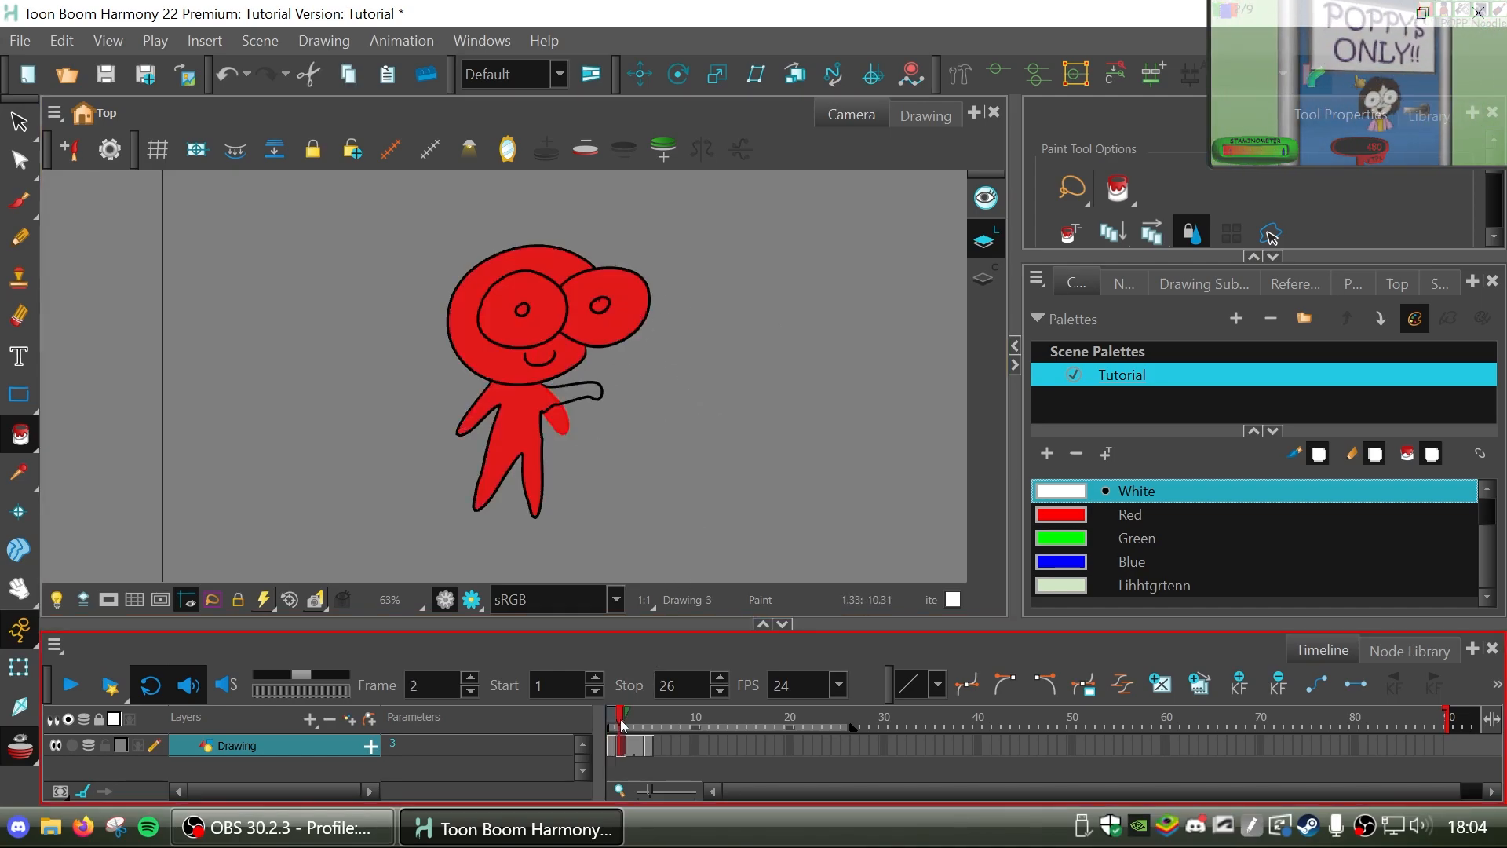
left_click(26, 750)
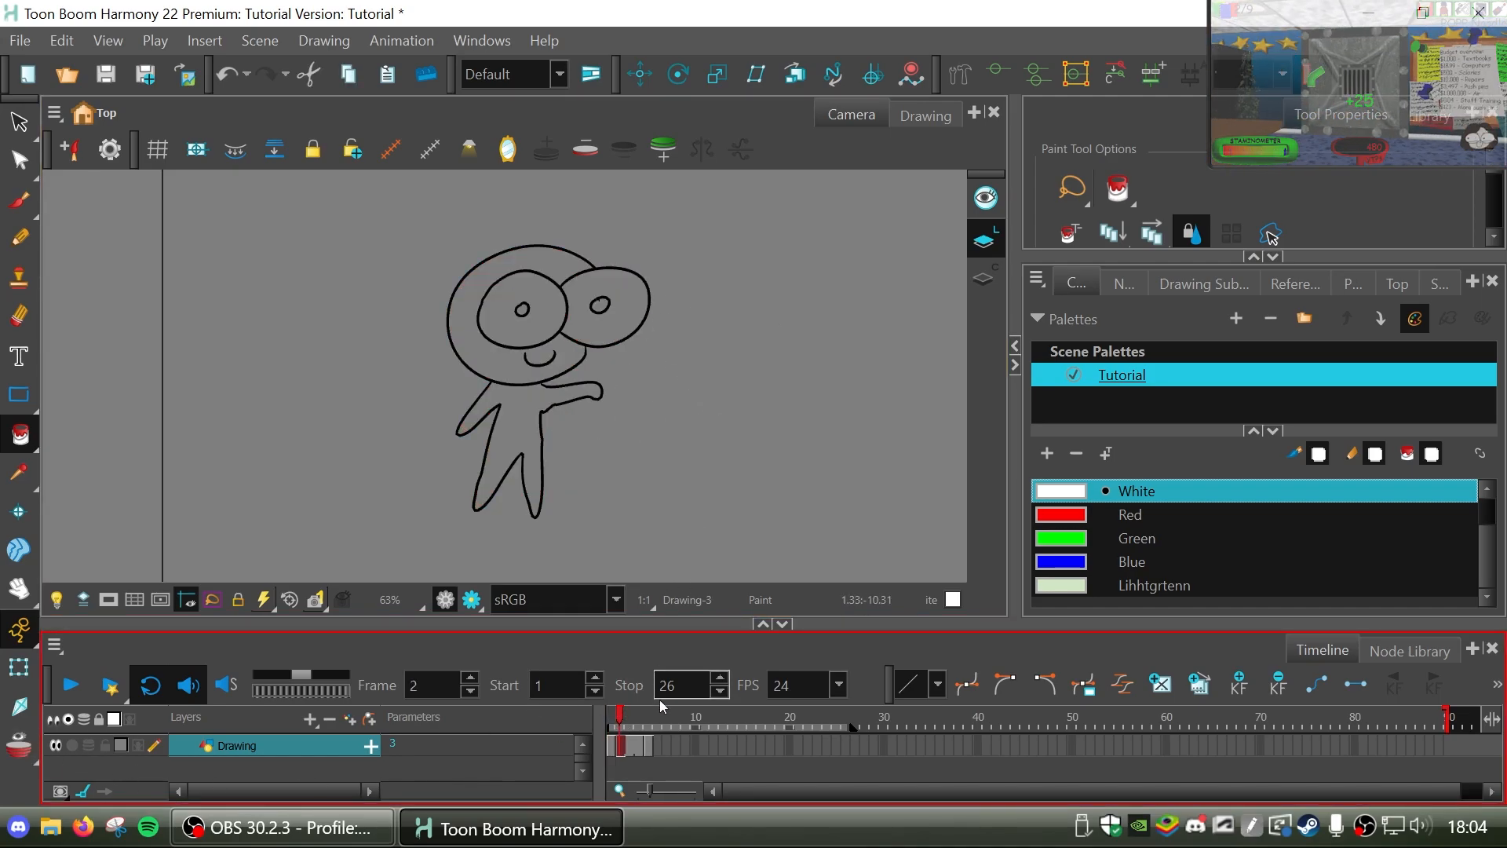
left_click_drag(615, 716, 623, 719)
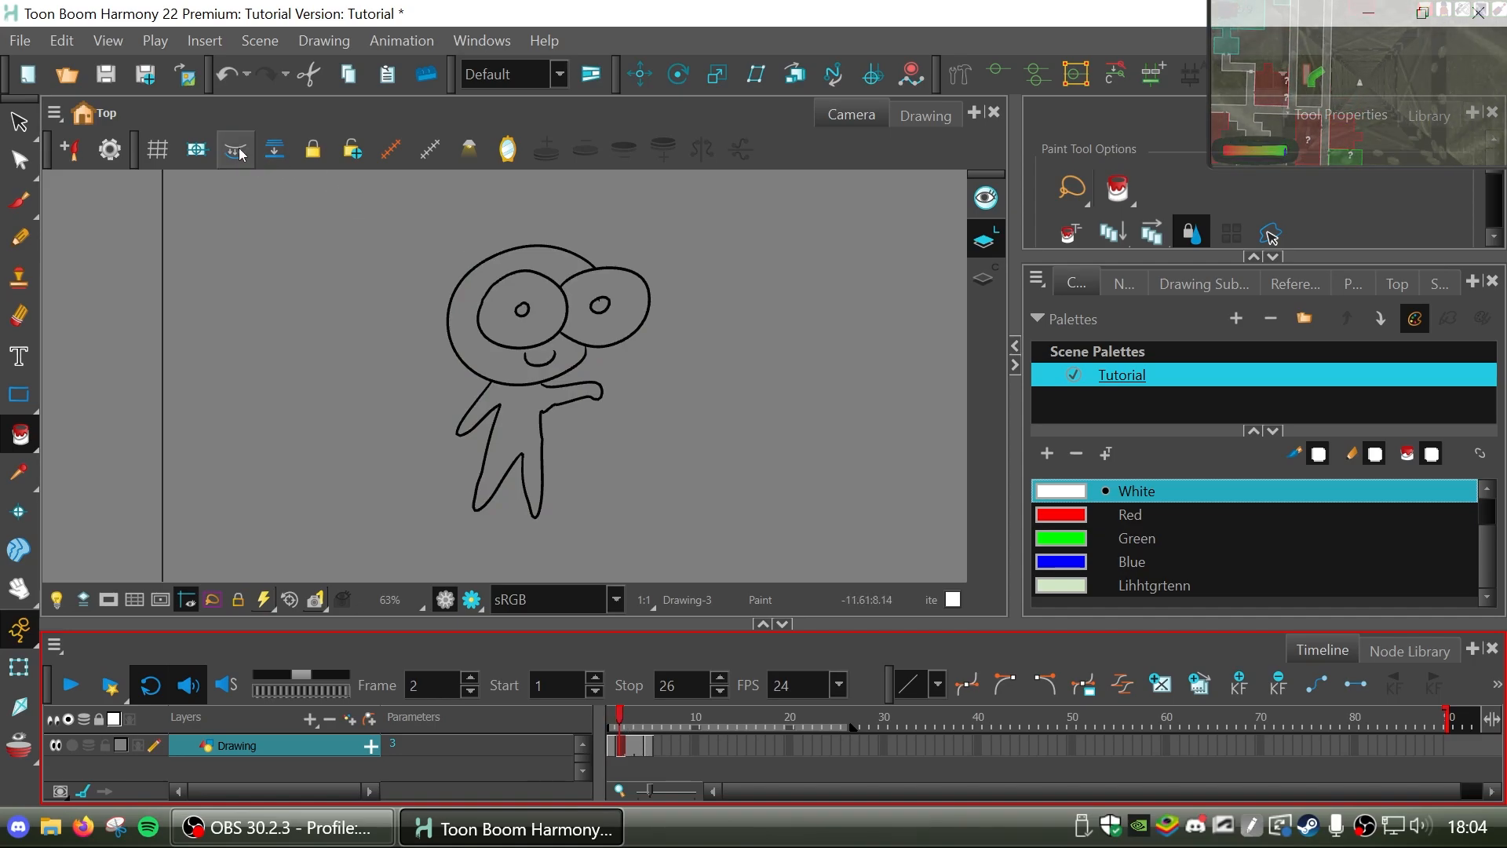
key("period")
key("period")
key("period")
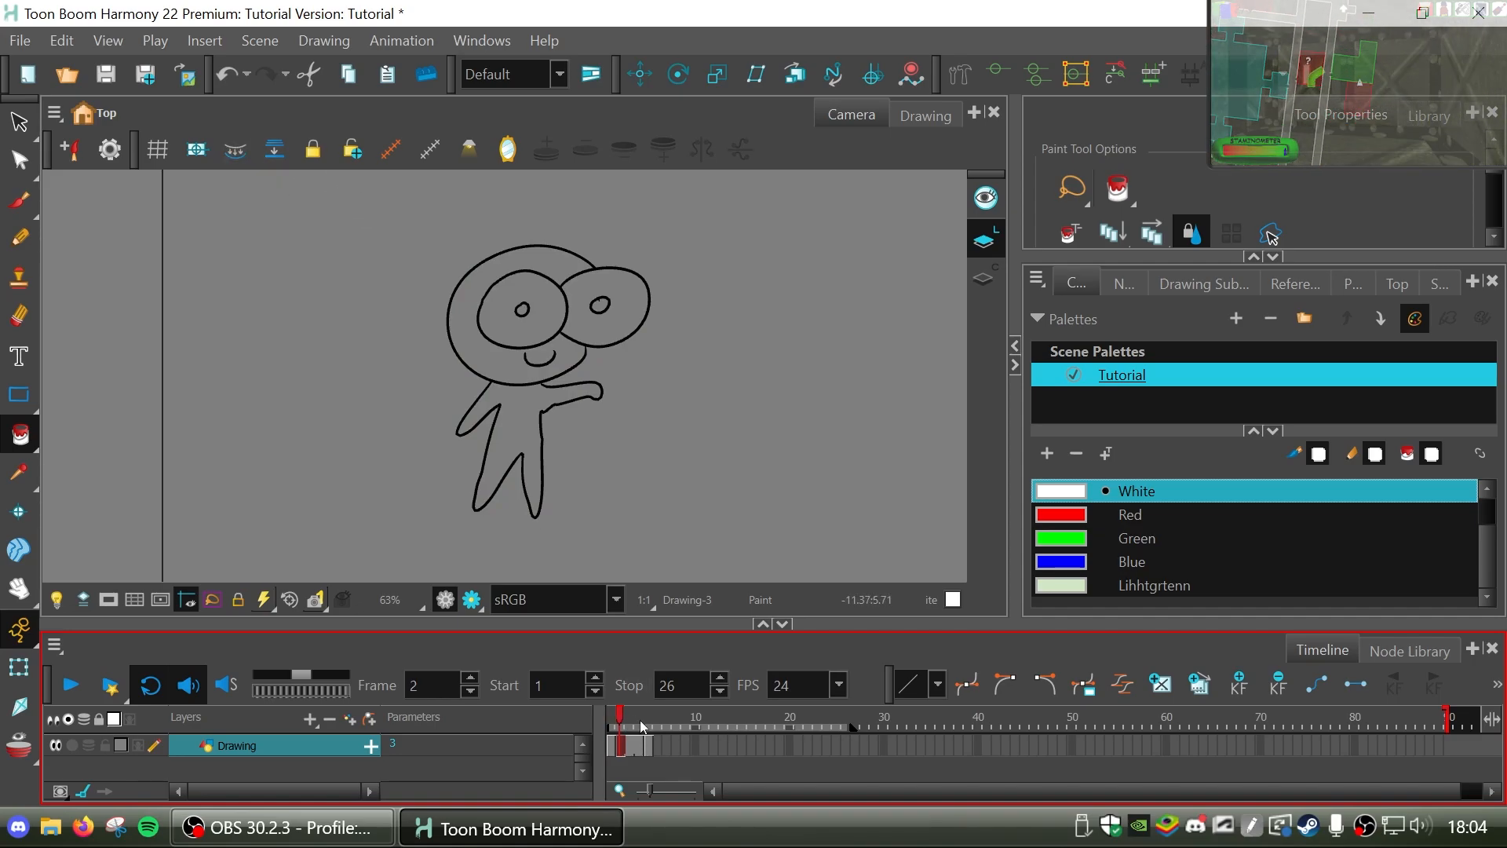
key("comma")
key("comma")
key("comma")
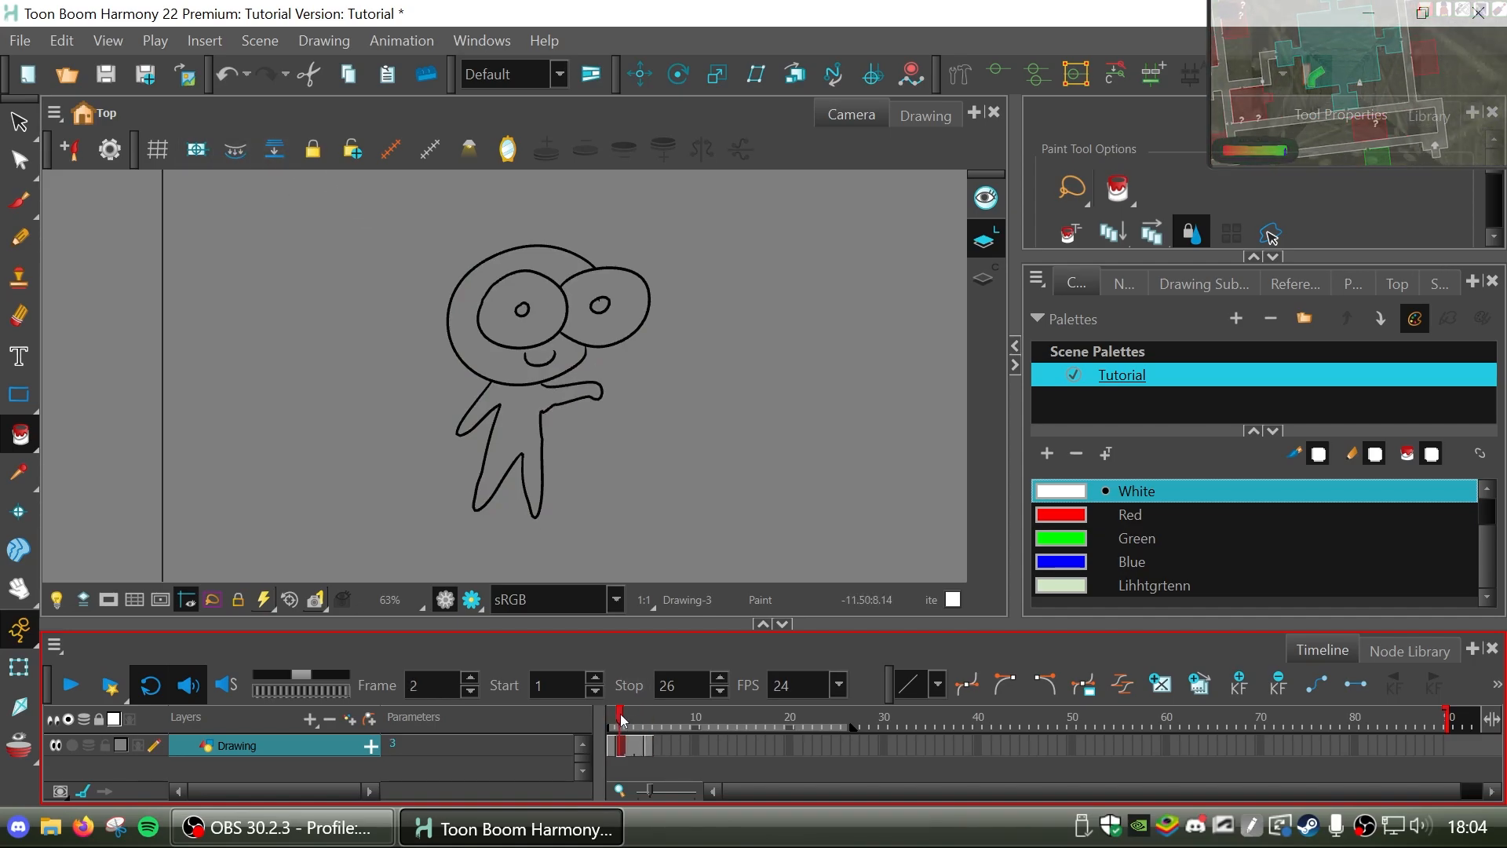
On the Colour Art layer of frame 2, fill the head and body with Lihhtgrtenn and both eyes with White.
left_click(983, 279)
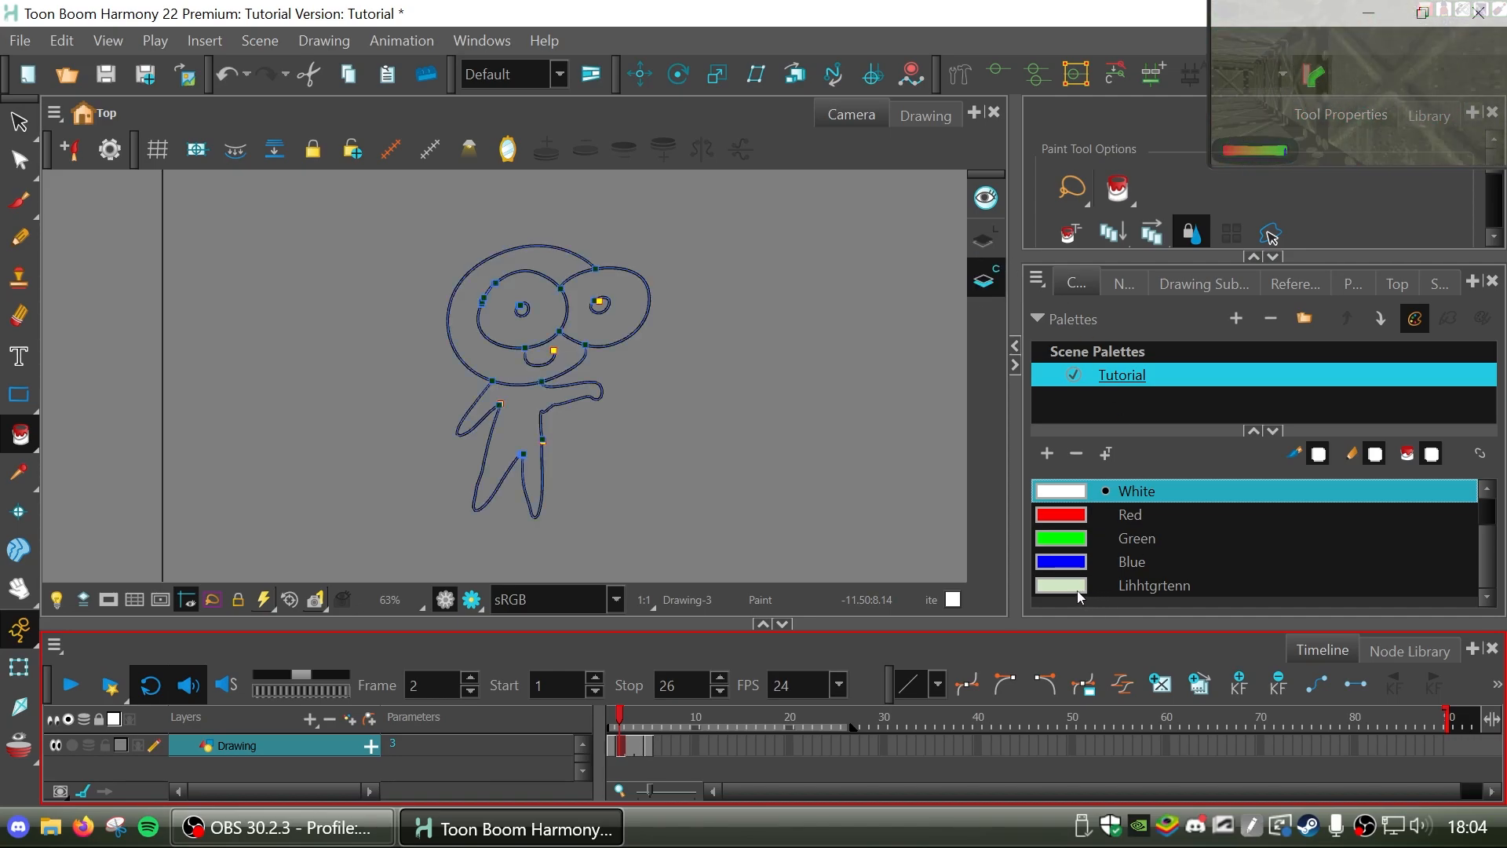
left_click(1079, 585)
left_click(542, 375)
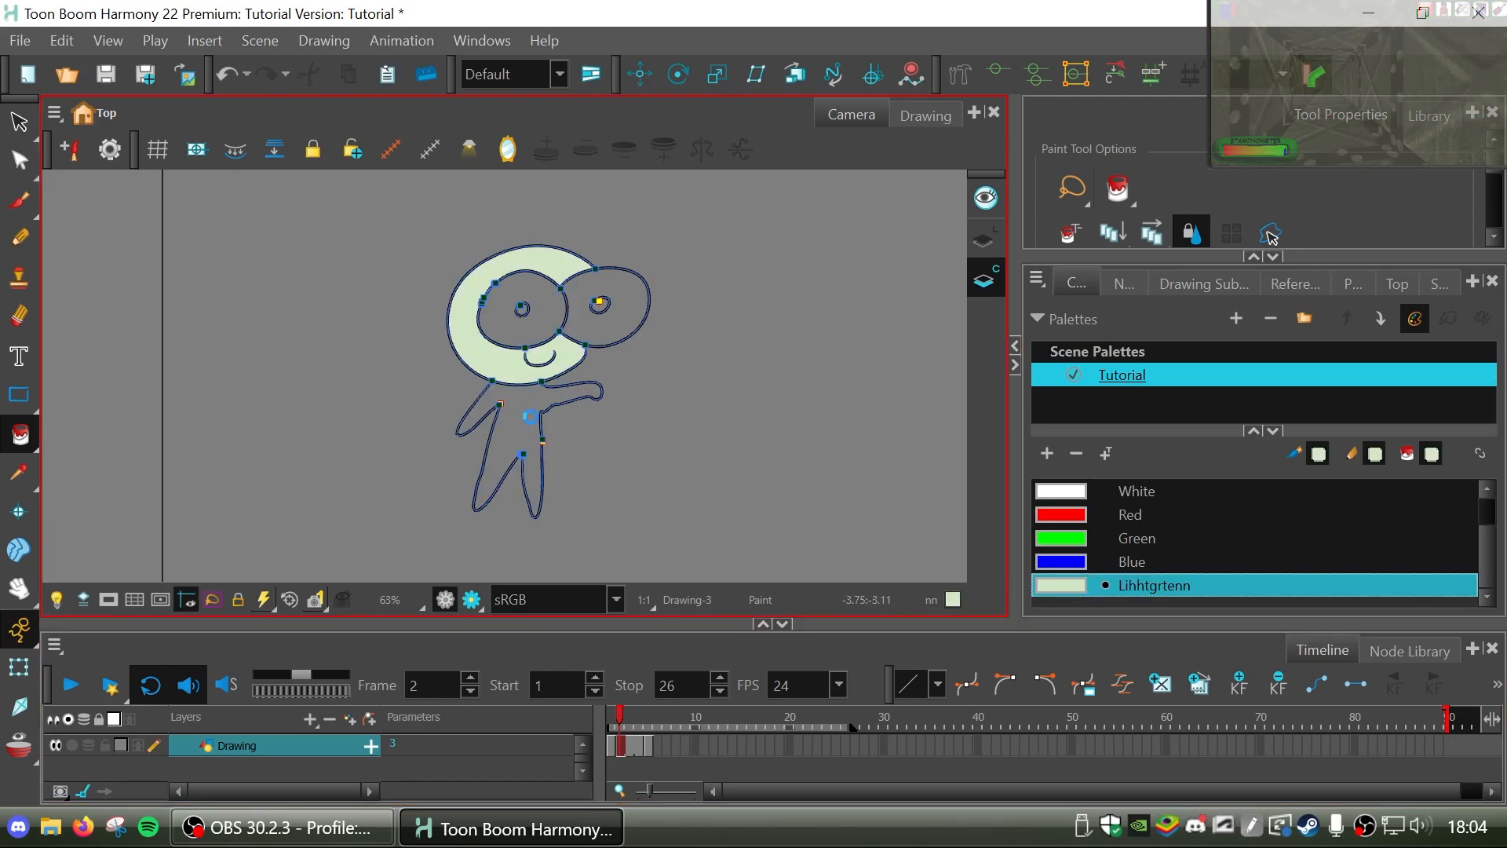
left_click(530, 416)
left_click(1061, 491)
left_click(527, 314)
left_click(628, 310)
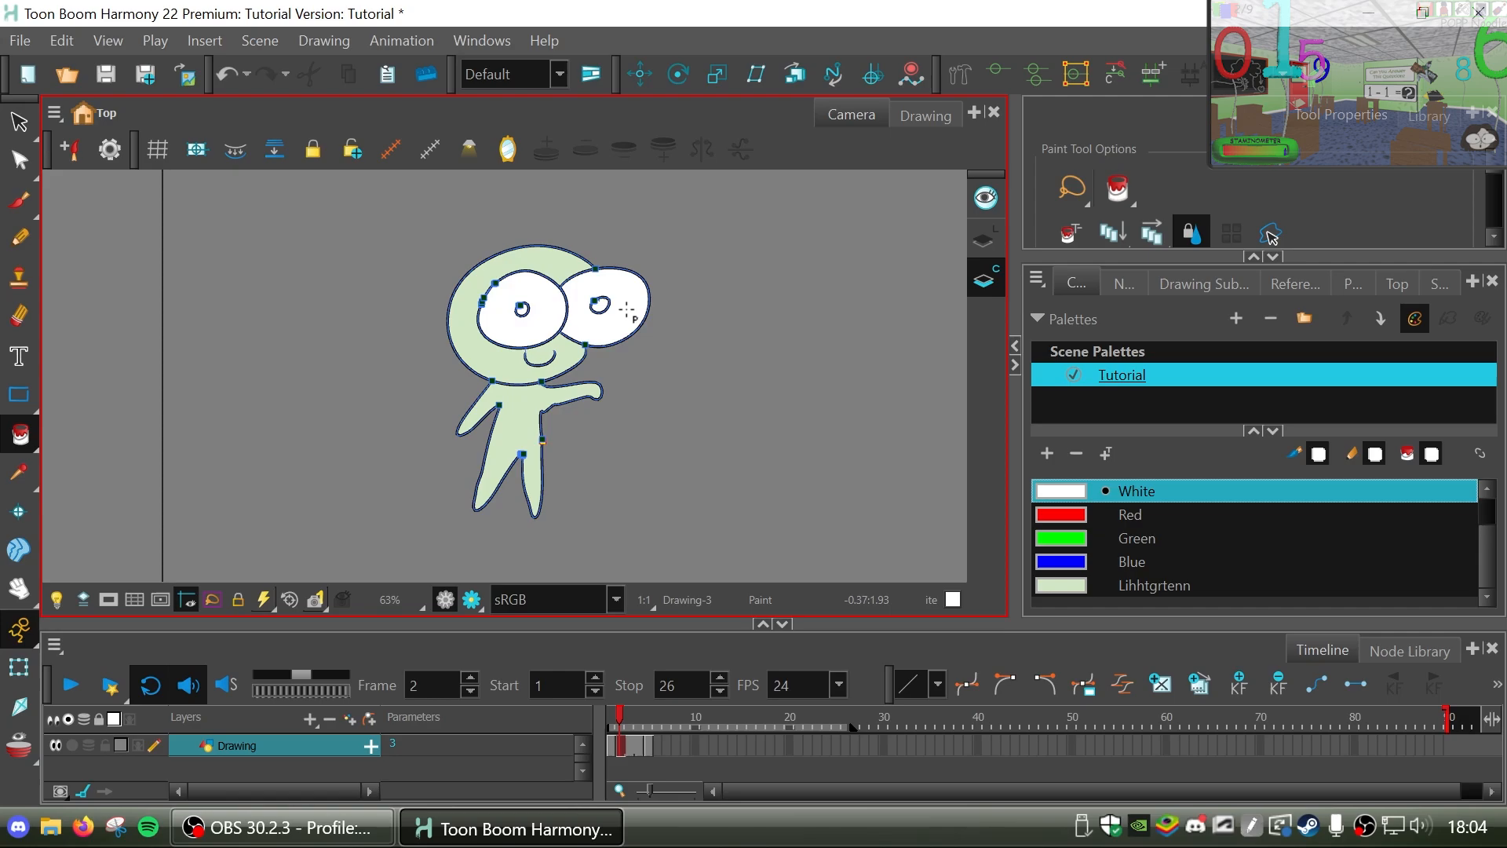
Advance to frame 5 and fill both eyes with White and the head and body with Lihhtgrtenn.
key("period")
key("period")
key("period")
left_click(515, 313)
left_click(646, 314)
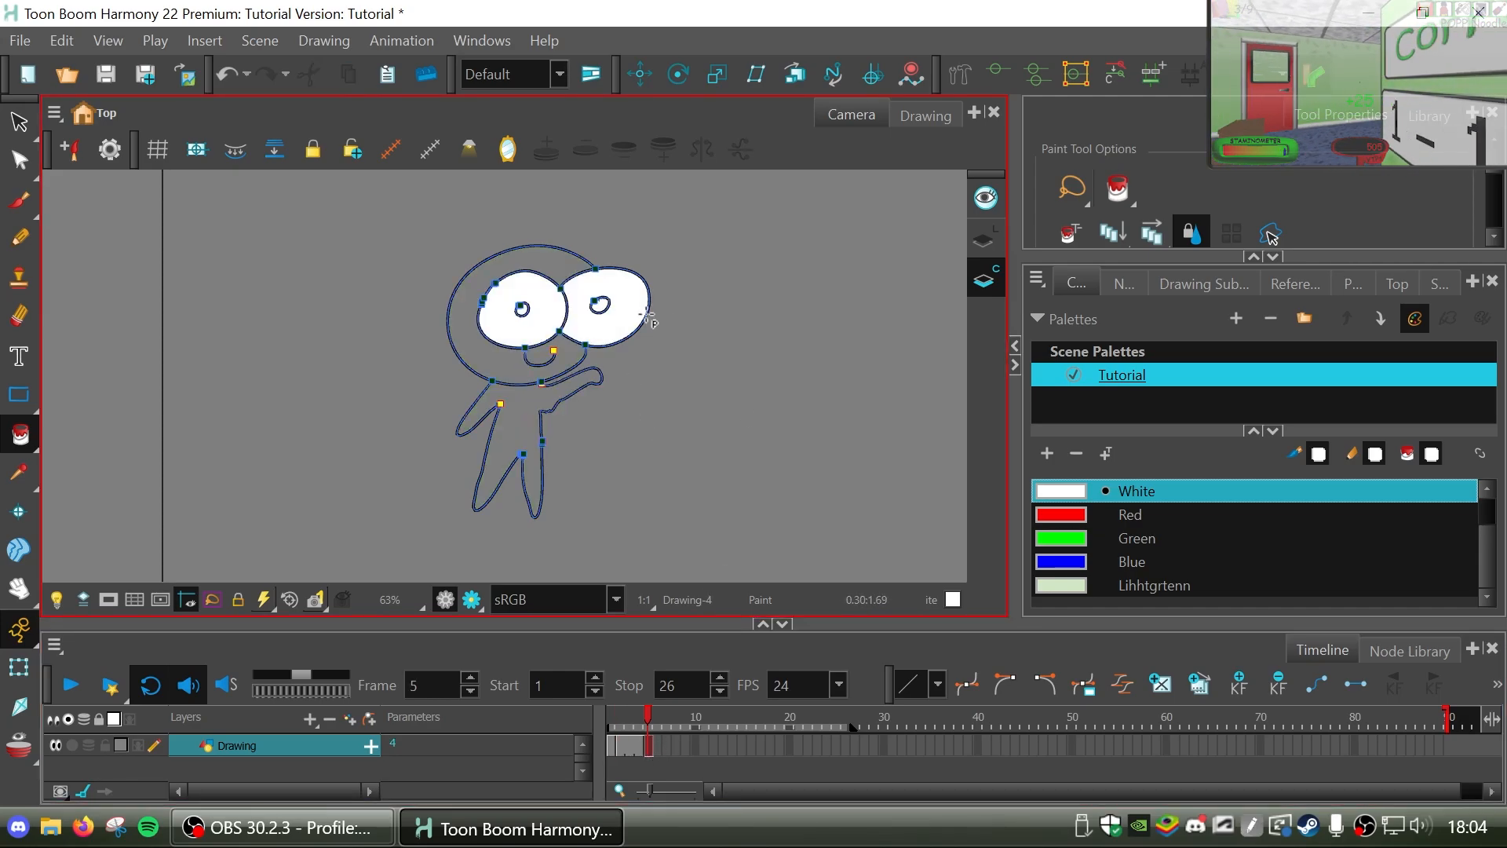
left_click(1072, 587)
left_click(549, 412)
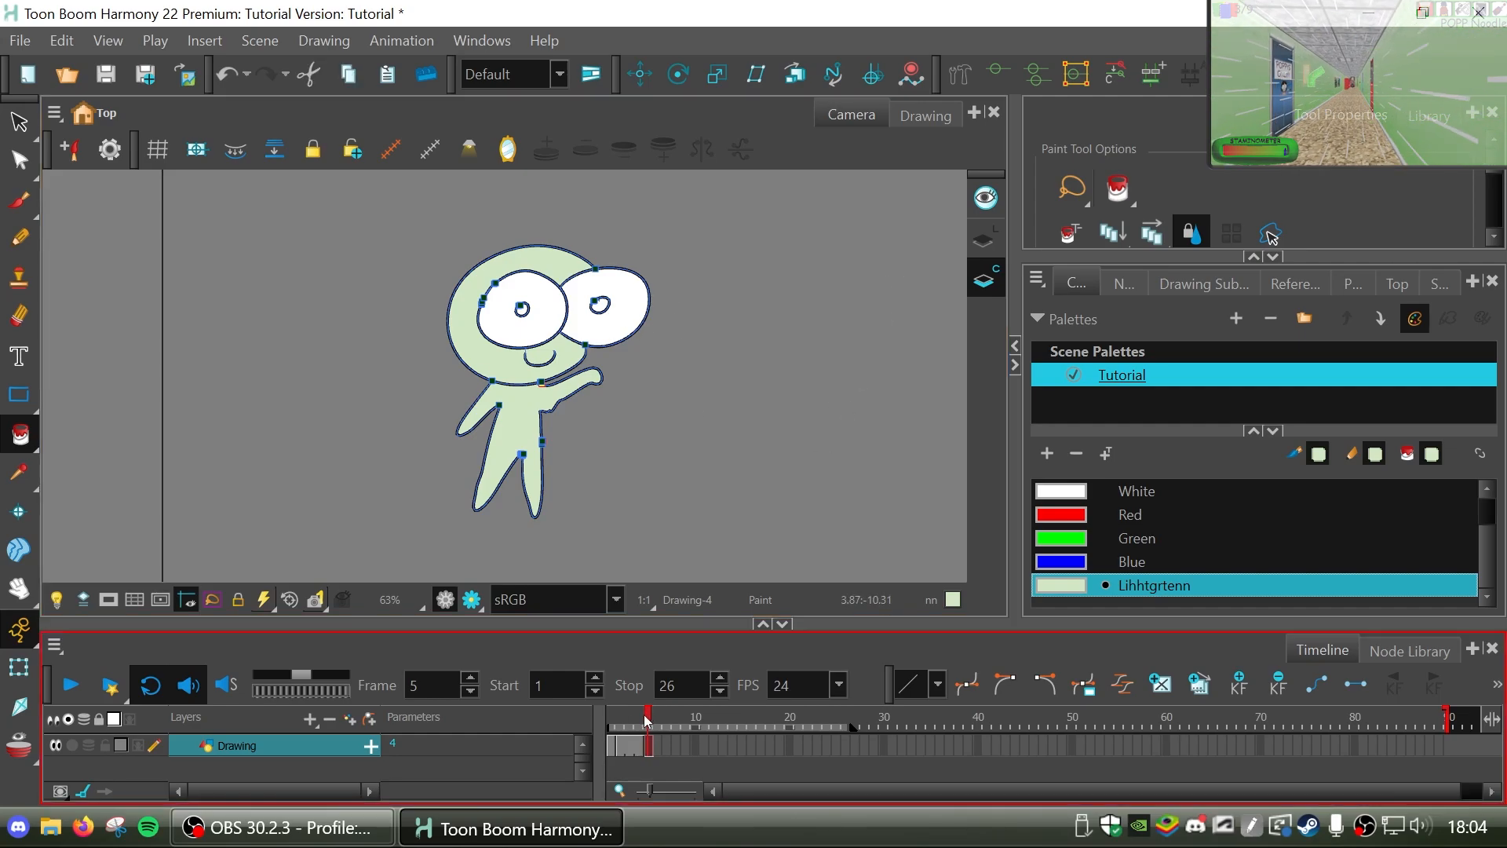
Return to frame 1, shorten the playback range to stop at frame 5, activate Line Art, and play the arm animation.
left_click(608, 726)
mouse_move(609, 728)
left_mouse_down()
mouse_move(648, 728)
mouse_move(610, 728)
left_mouse_up()
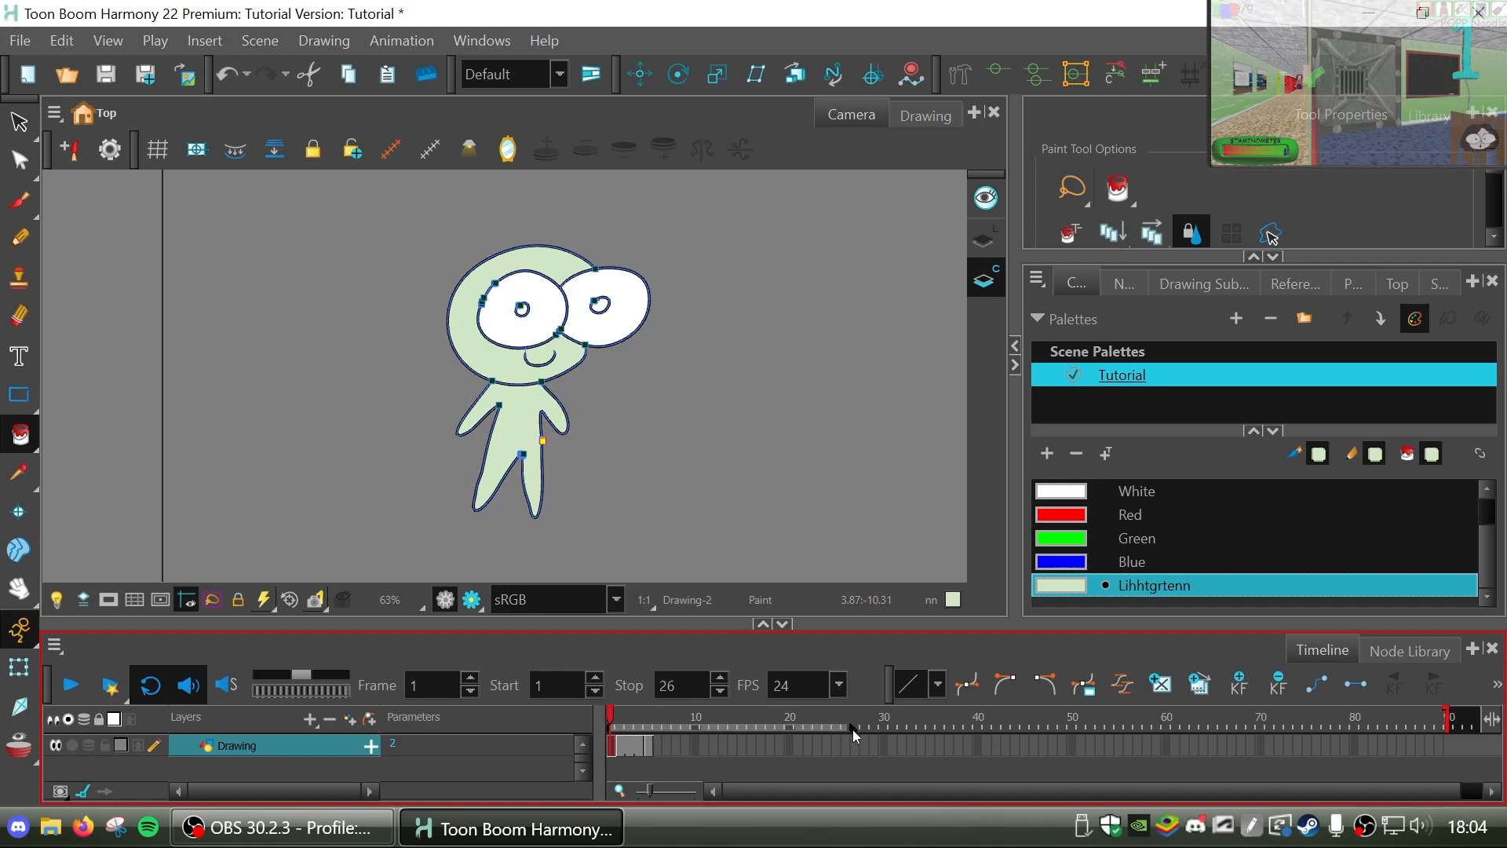
left_click_drag(855, 735, 655, 730)
left_click(982, 247)
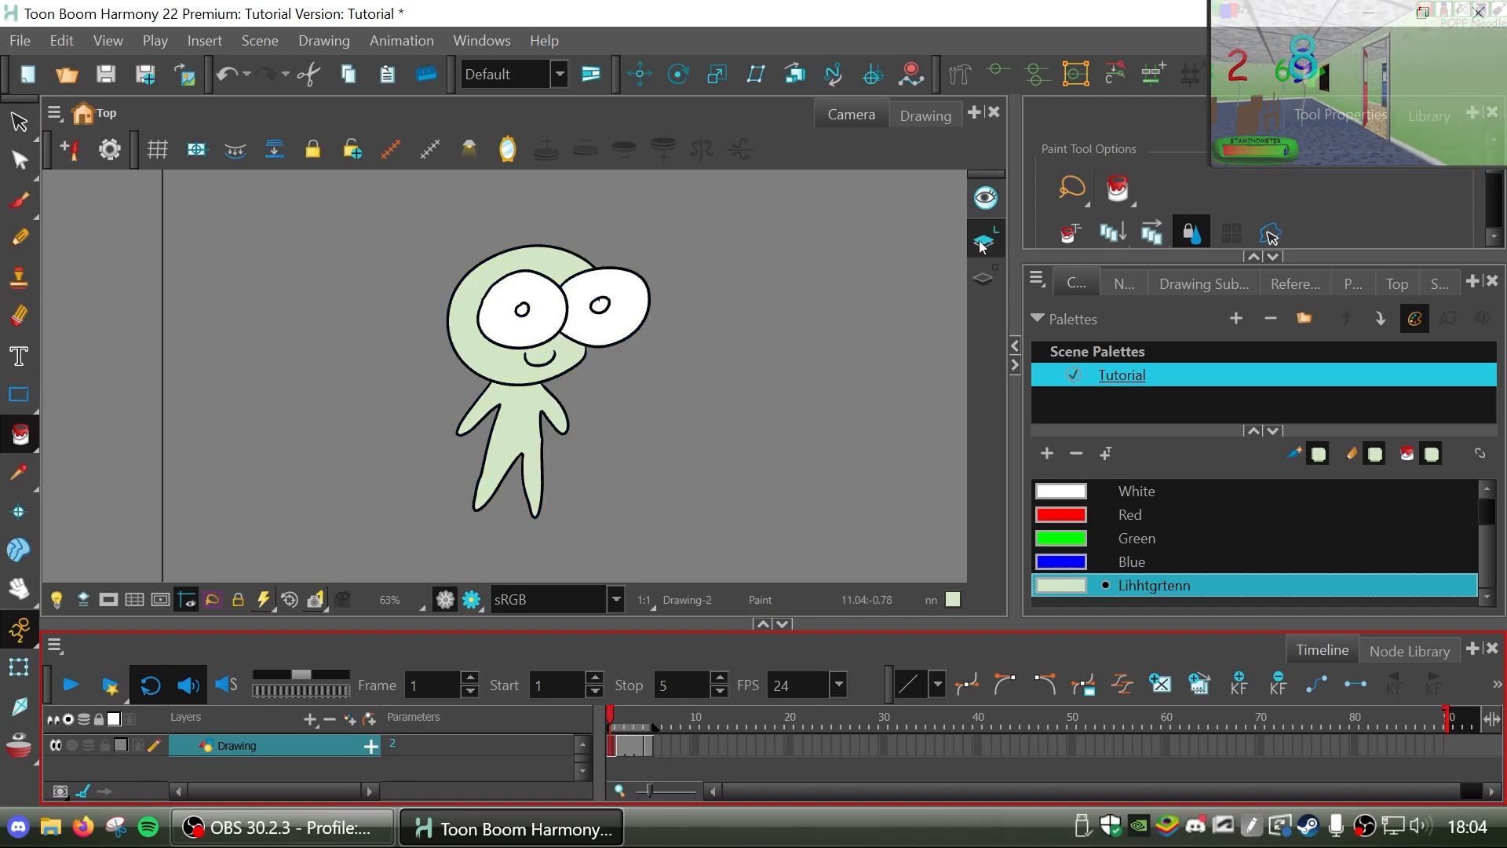
left_click(69, 701)
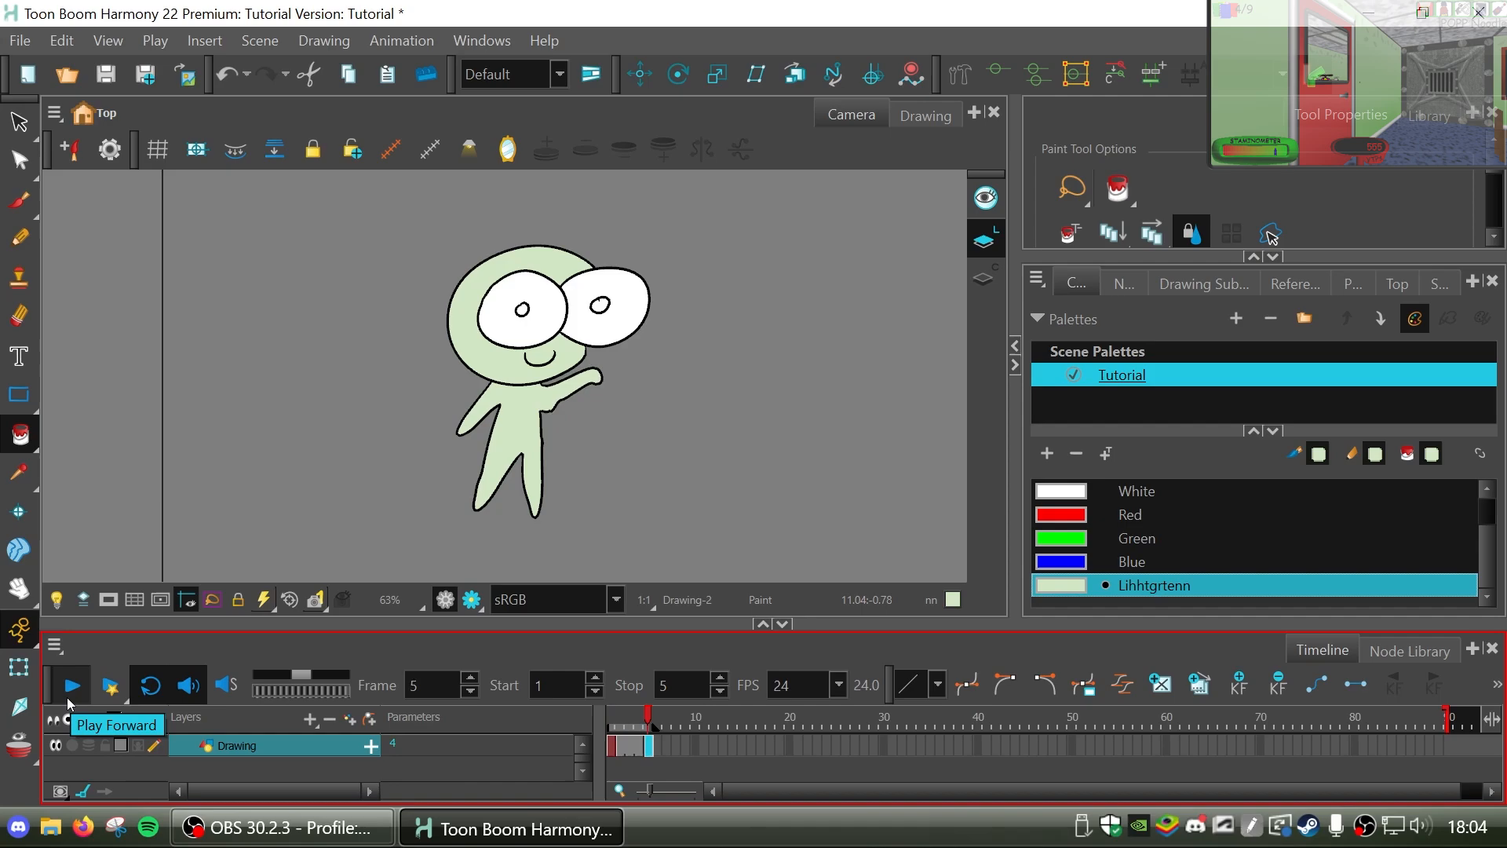
left_click(76, 688)
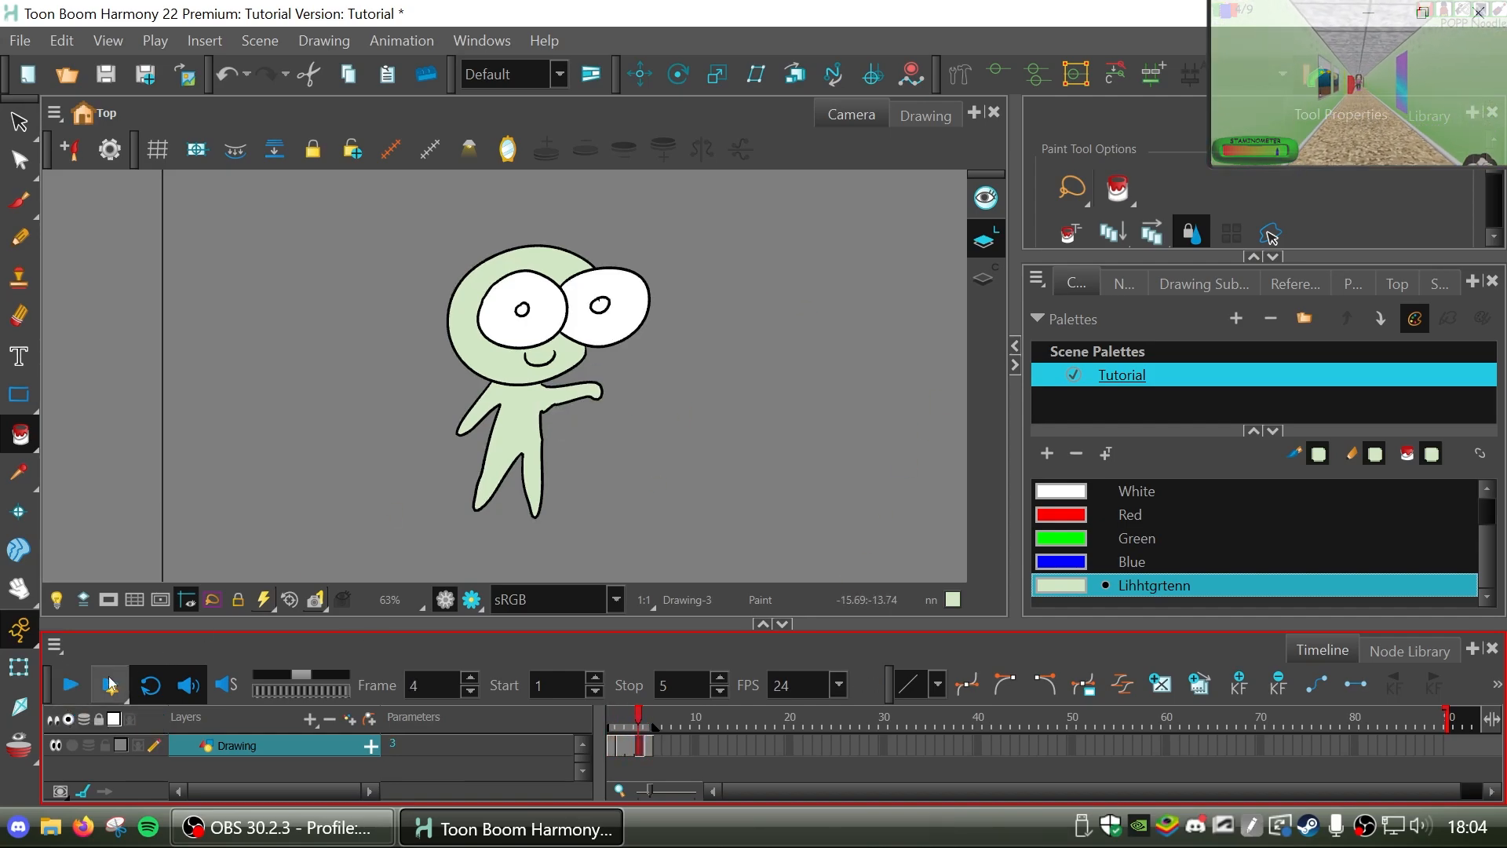
left_click(20, 589)
left_click_drag(651, 380, 628, 385)
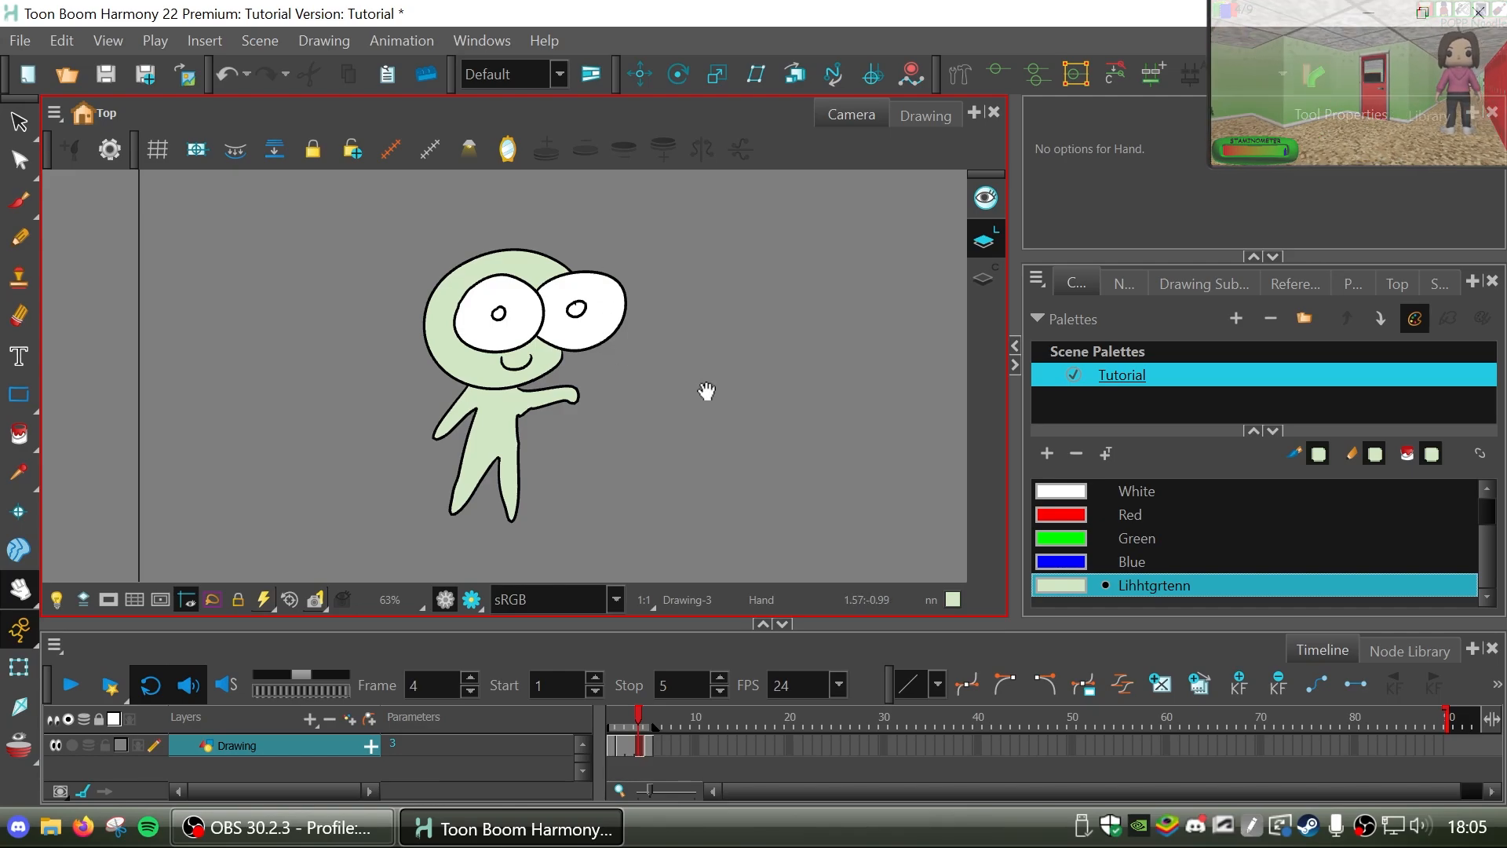
left_click_drag(707, 393, 613, 379)
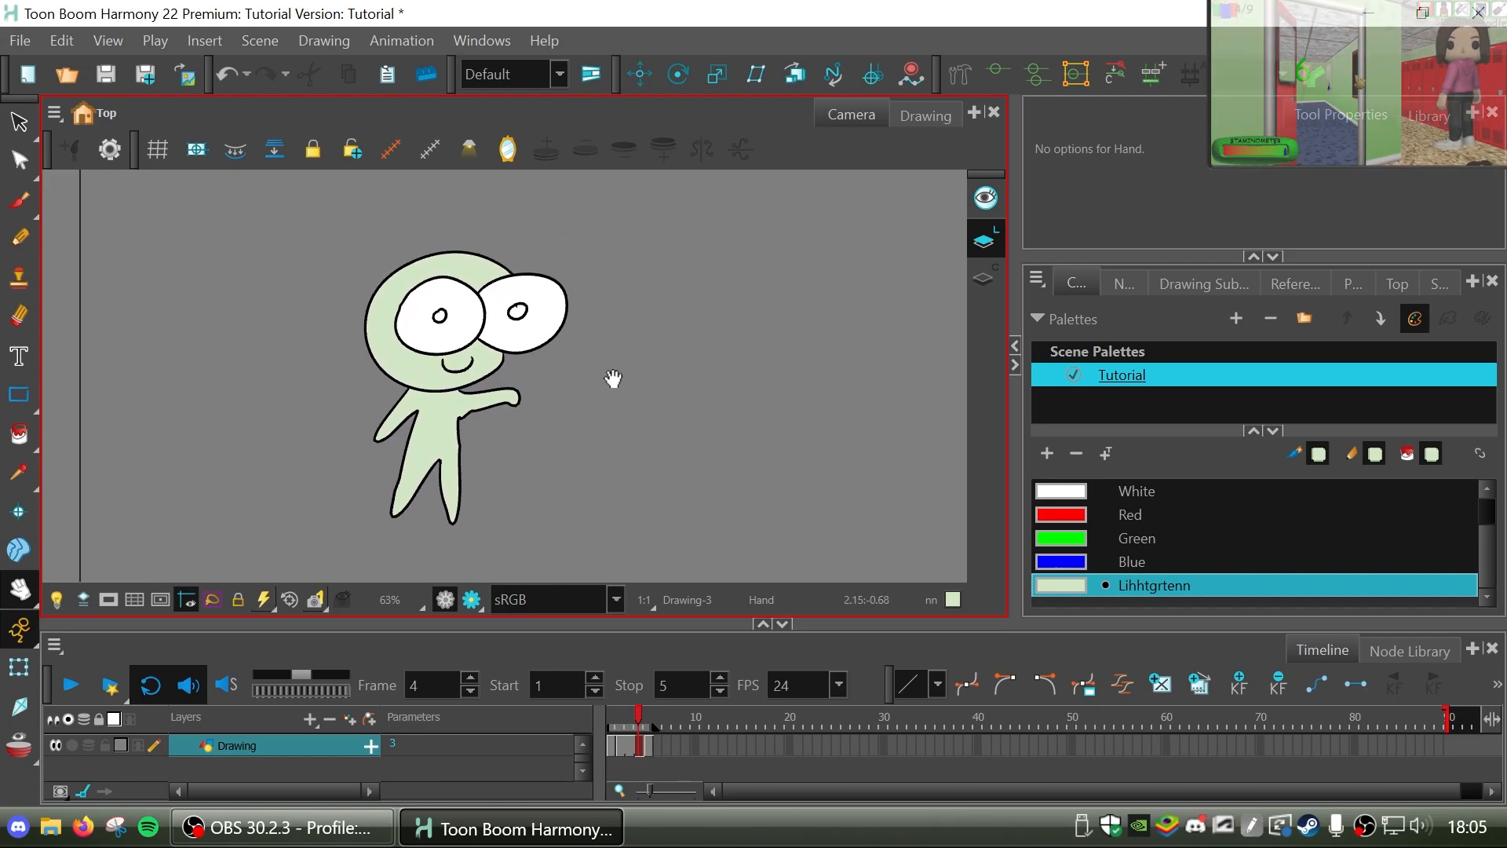
Look over the Drawing, Composite, Write and Display nodes in the node network and return to the Tutorial palette.
left_click(1123, 283)
left_click(1303, 496)
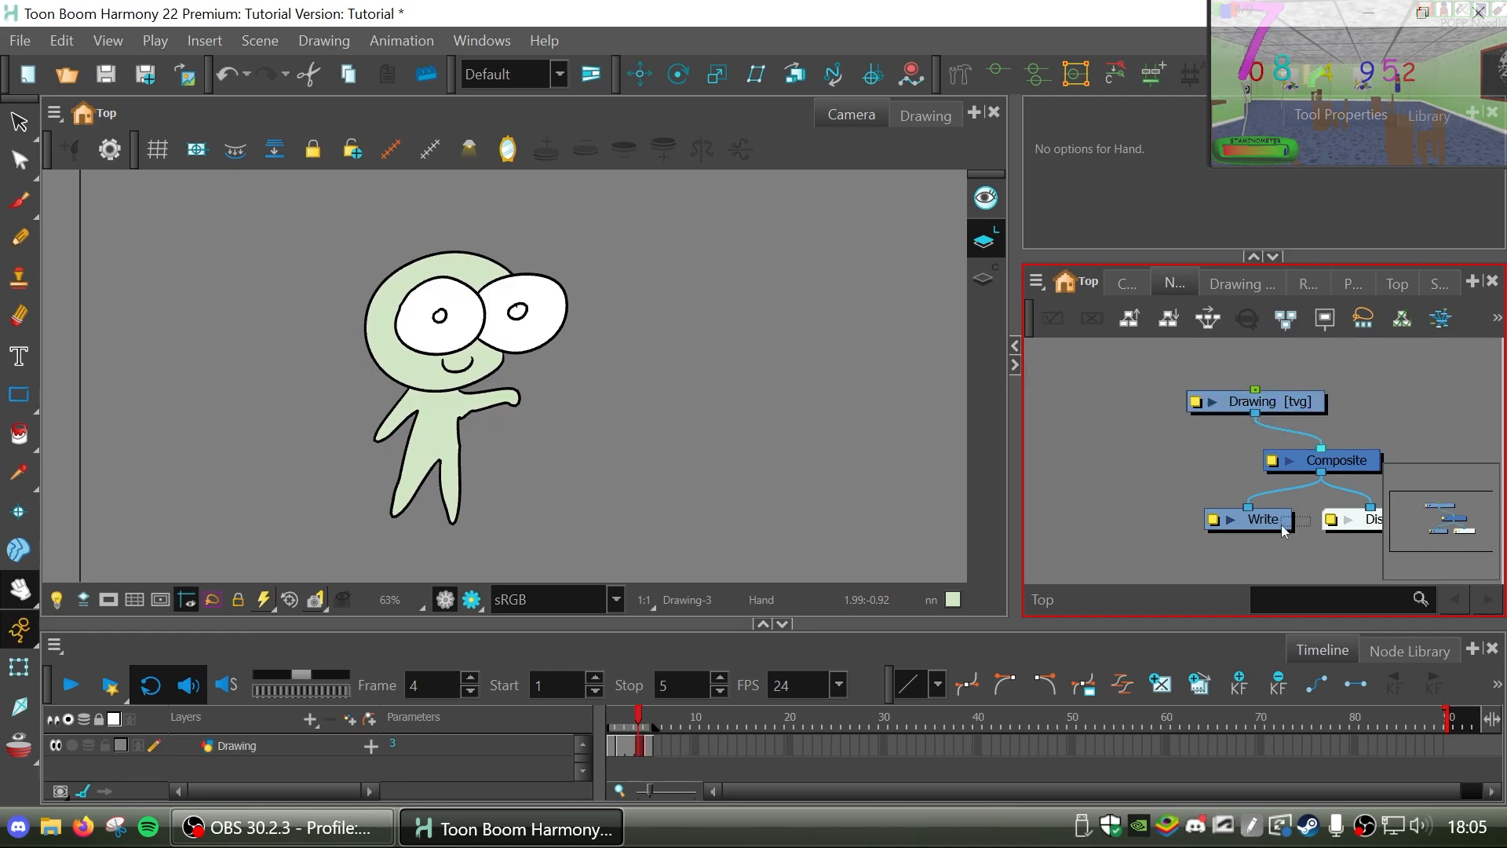
left_click_drag(1150, 460, 1095, 462)
mouse_move(1349, 405)
left_mouse_down()
mouse_move(1275, 556)
mouse_move(1321, 468)
mouse_move(1087, 471)
left_mouse_up()
left_click(1124, 283)
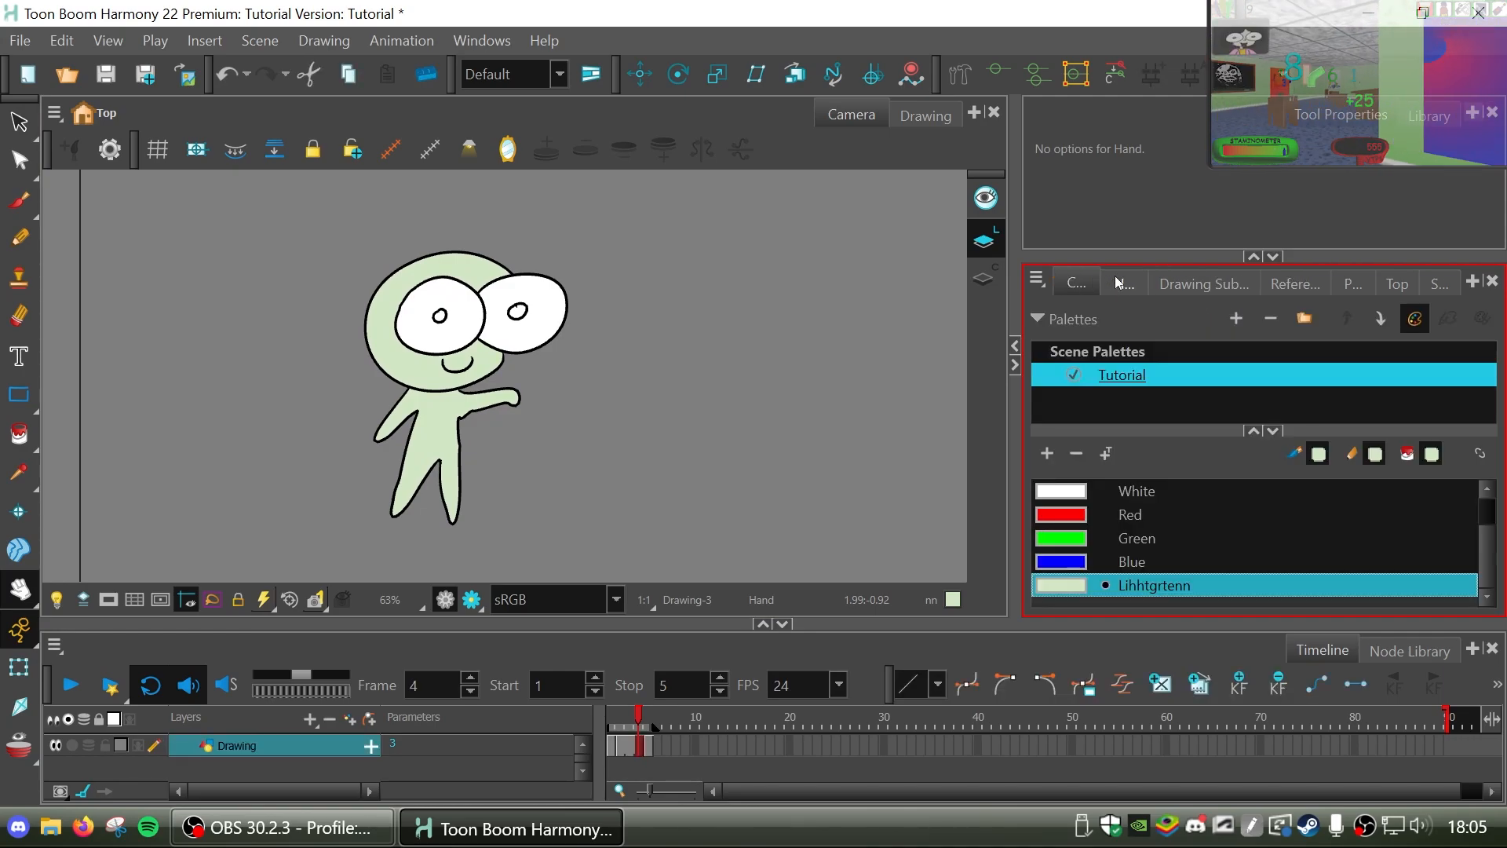